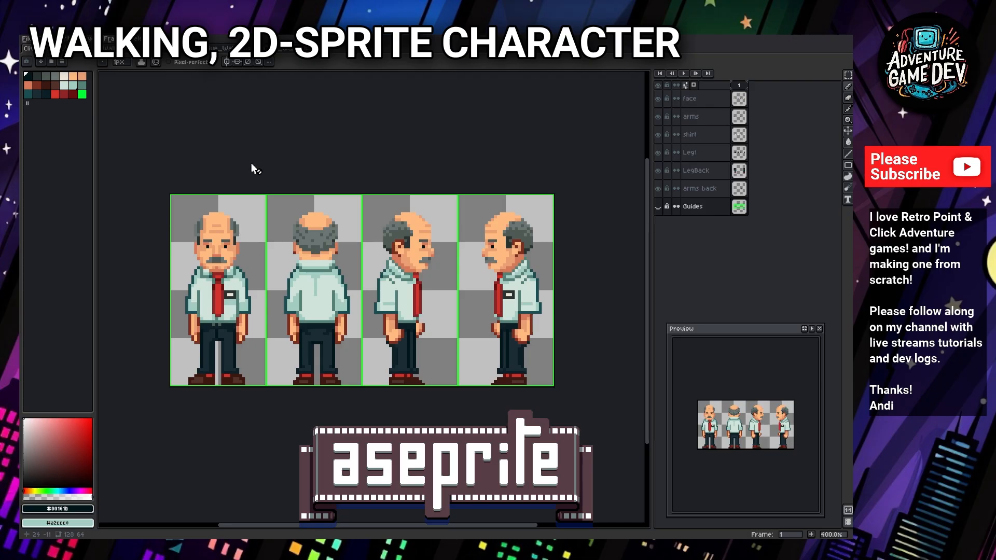
- Look through the open Clive walk-cycle sprites, from the walk-down file to the walk-up file
click(125, 48)
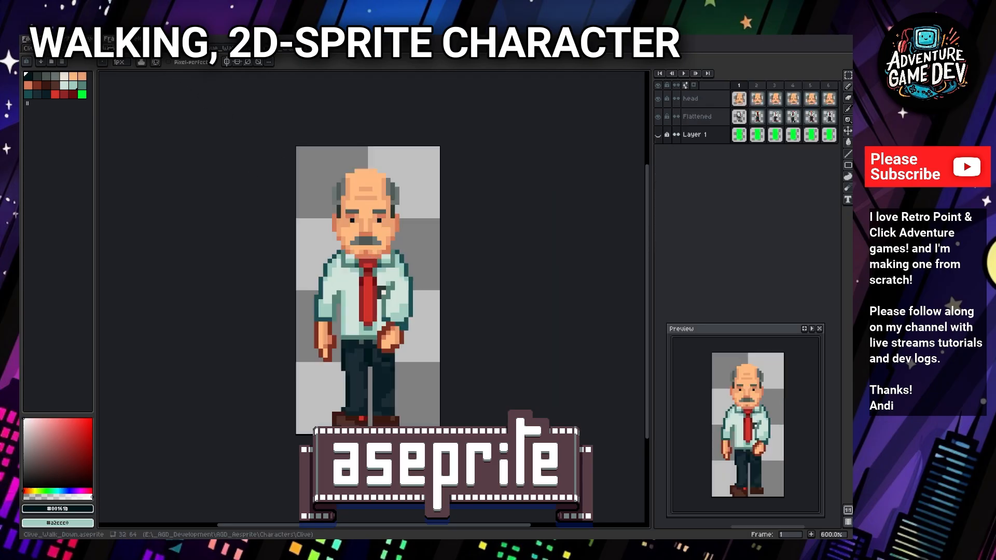
click(221, 48)
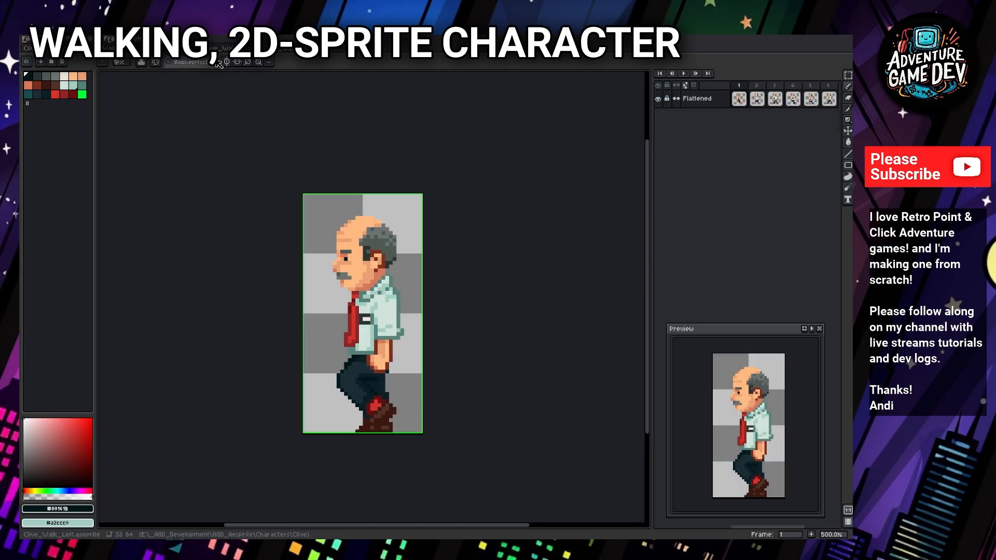
click(291, 48)
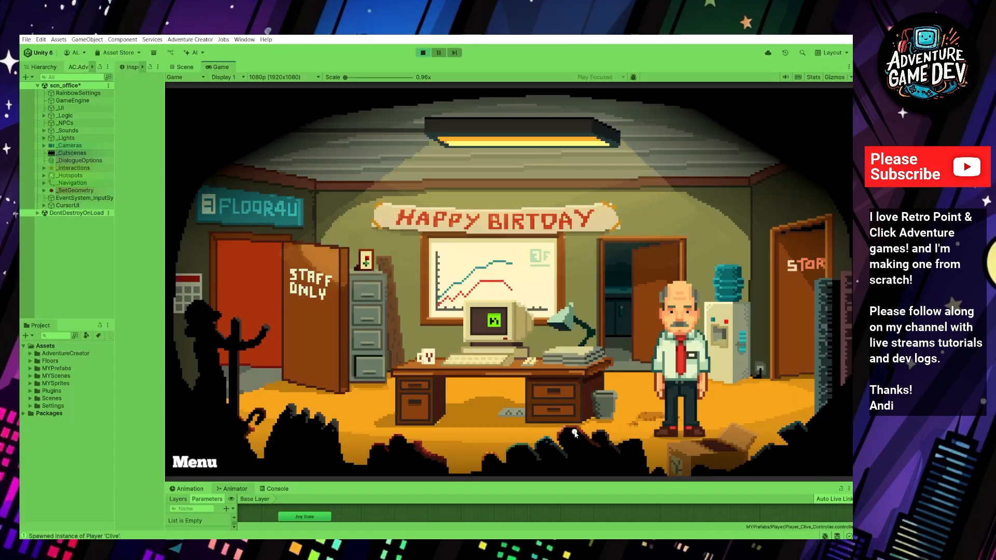
- Walk the character across the office floor past the desk in the running Unity game
click(497, 429)
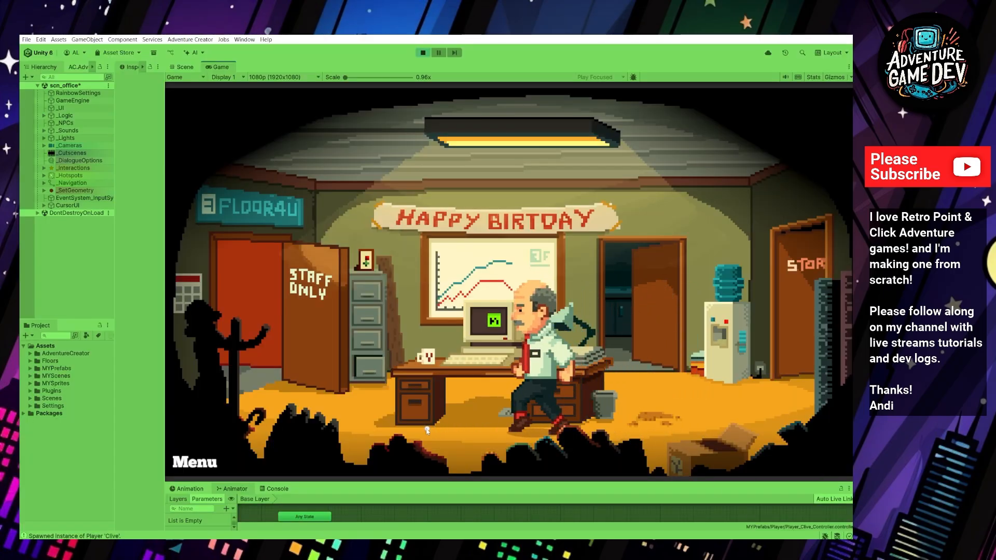
click(372, 394)
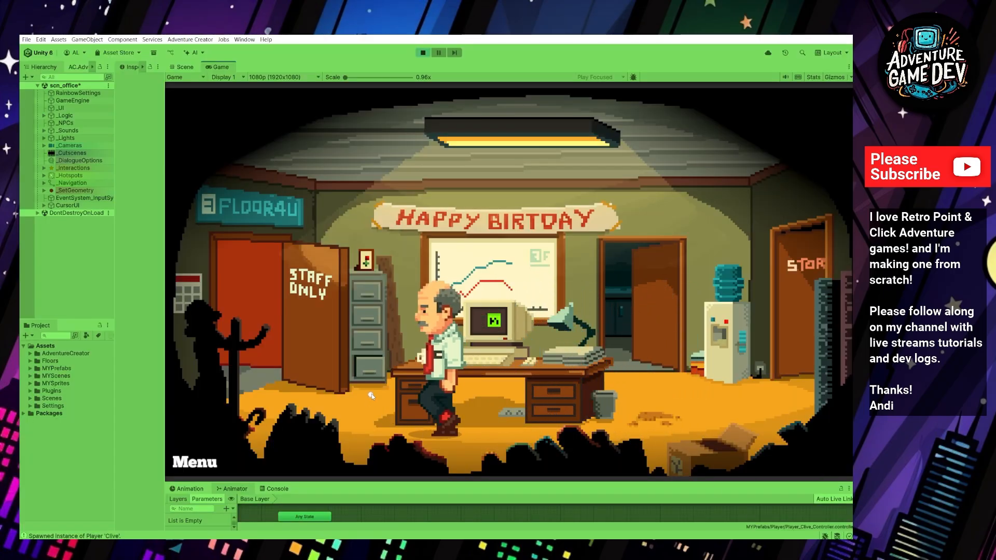
click(379, 438)
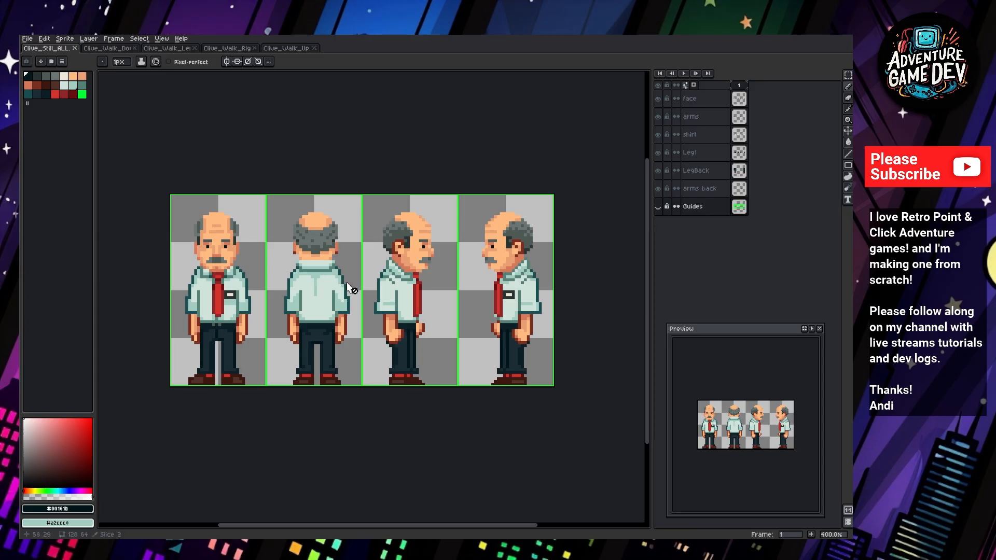
- Inspect the four standing poses, and play the animation of the Clive_Walk_Down sprite
scroll(349, 284, up, 1)
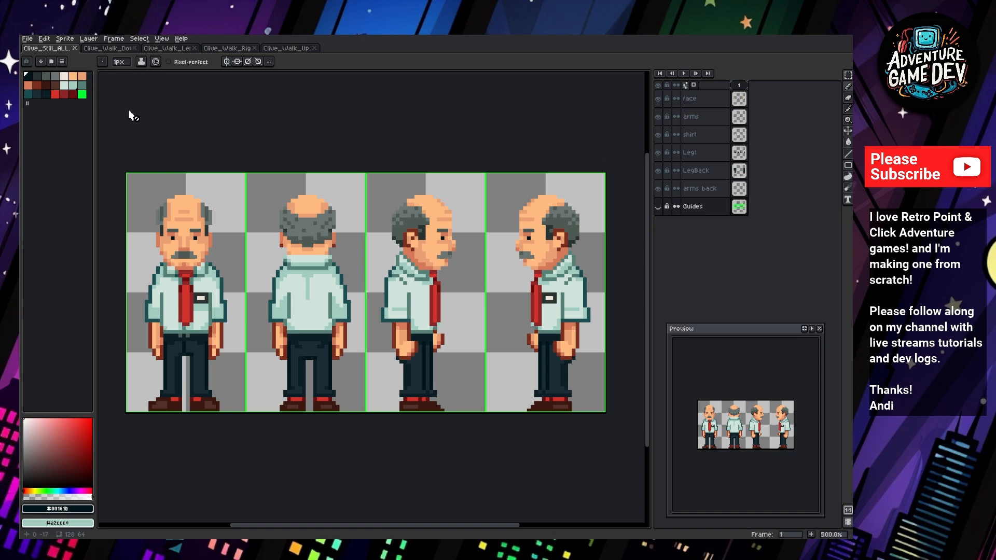
click(108, 48)
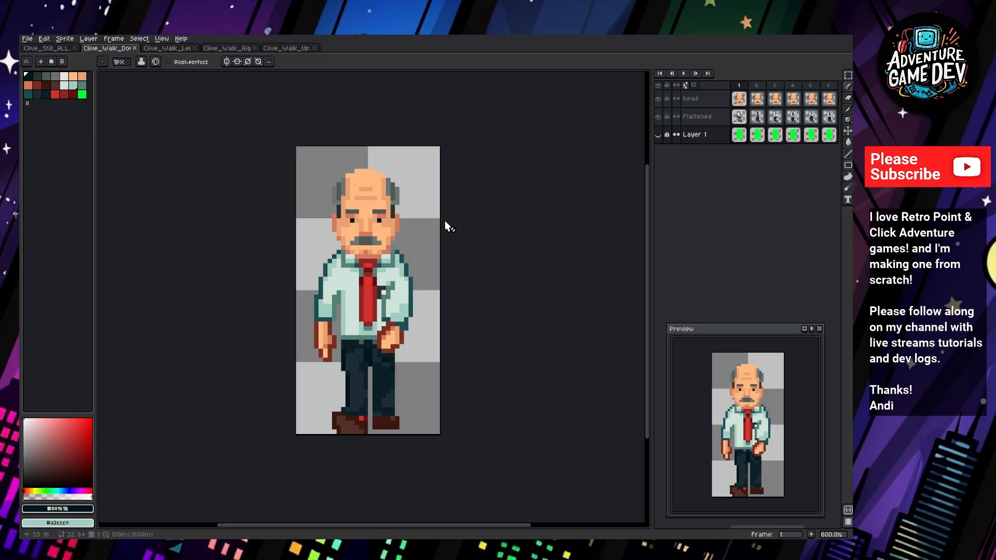
key(Return)
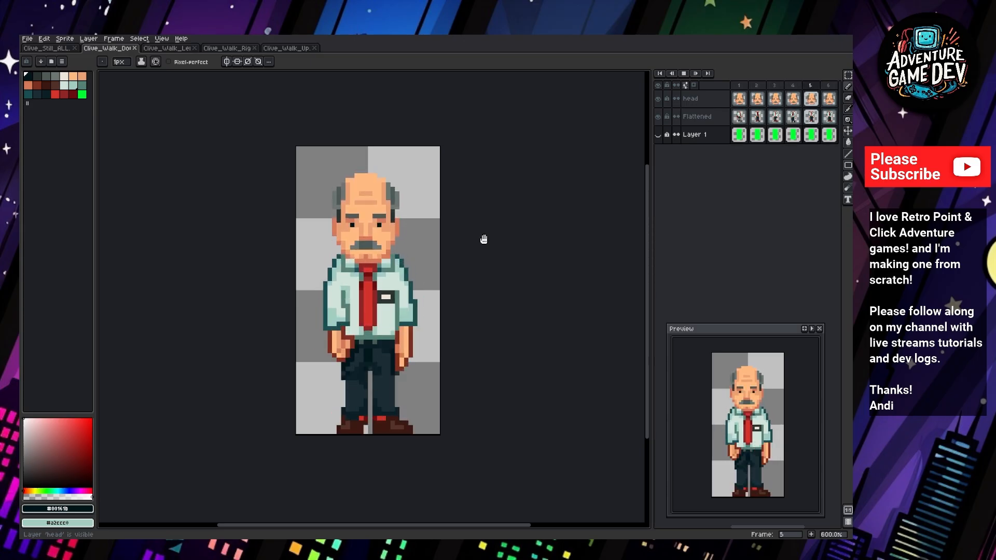
- Preview the Clive_Walk_Left and Clive_Walk_Right animations, comparing the two side-view walk cycles
click(166, 49)
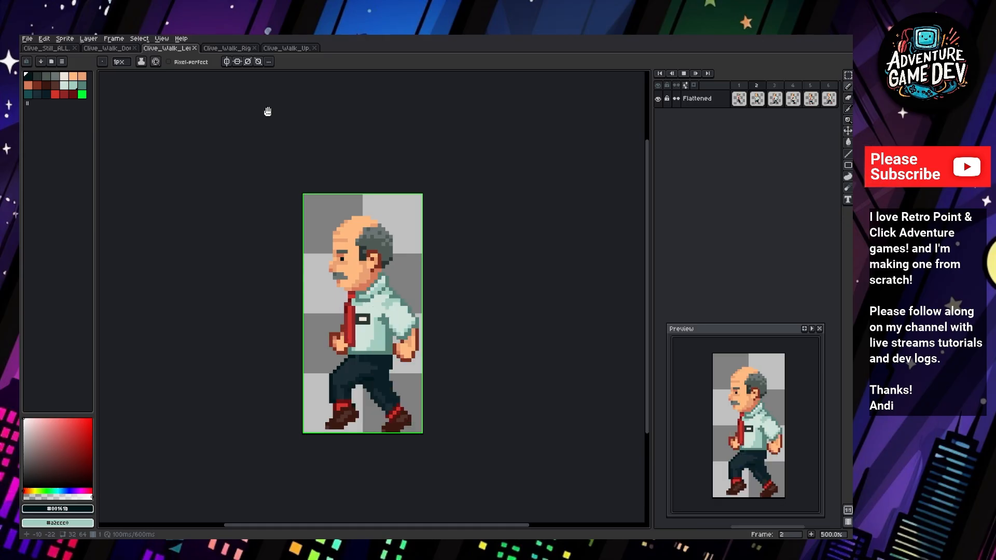
click(235, 49)
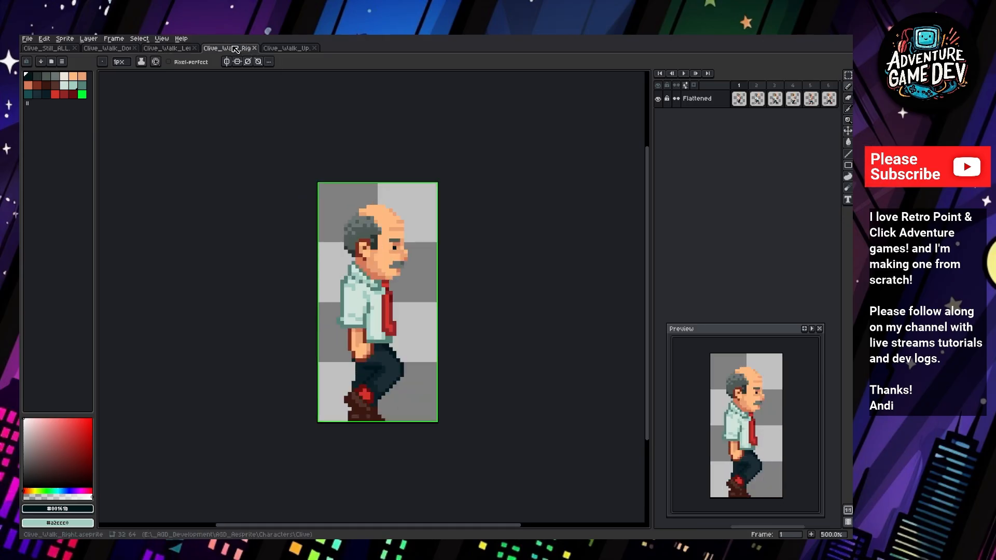
key(Return)
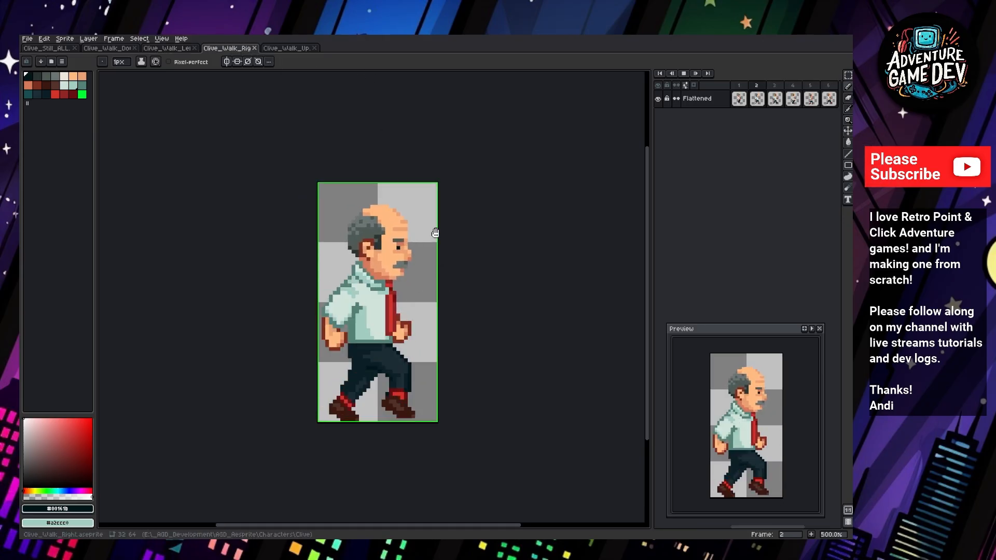
click(166, 51)
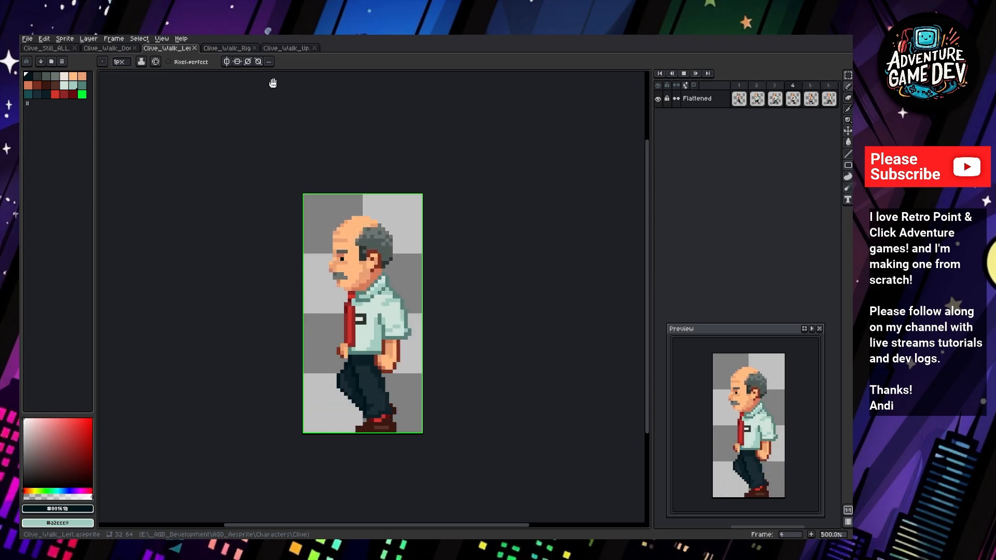
click(226, 49)
- Preview the Clive_Walk_Up animation and stop its playback
click(286, 48)
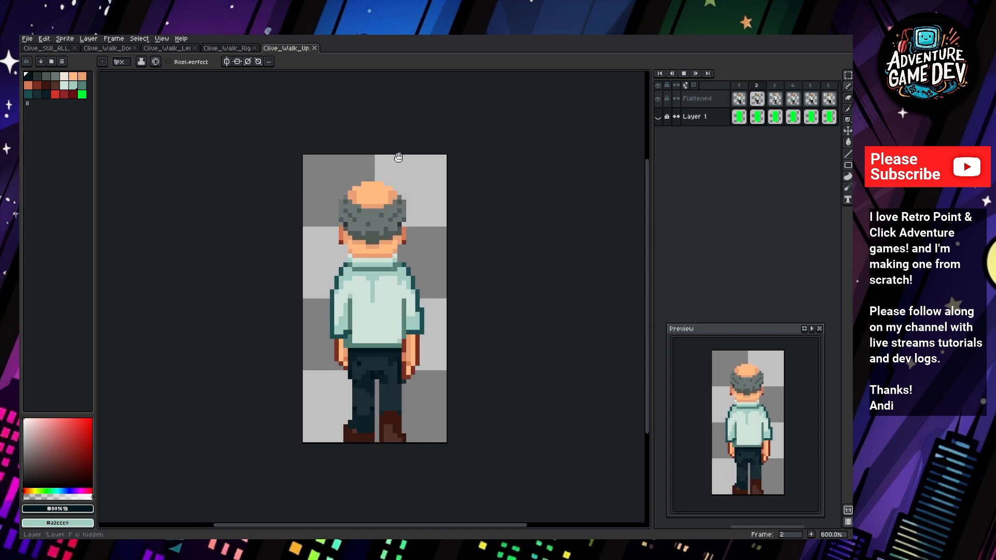
click(411, 184)
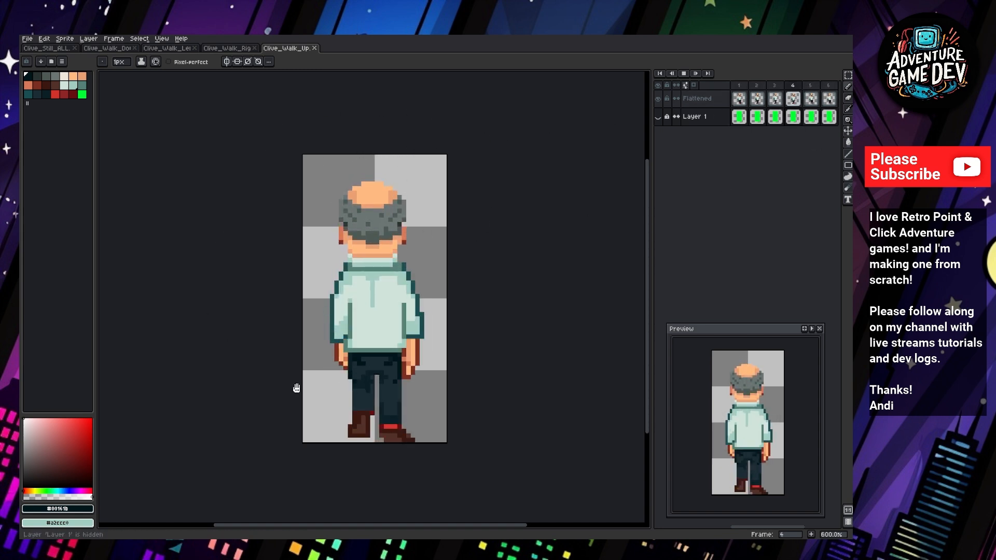
key(Return)
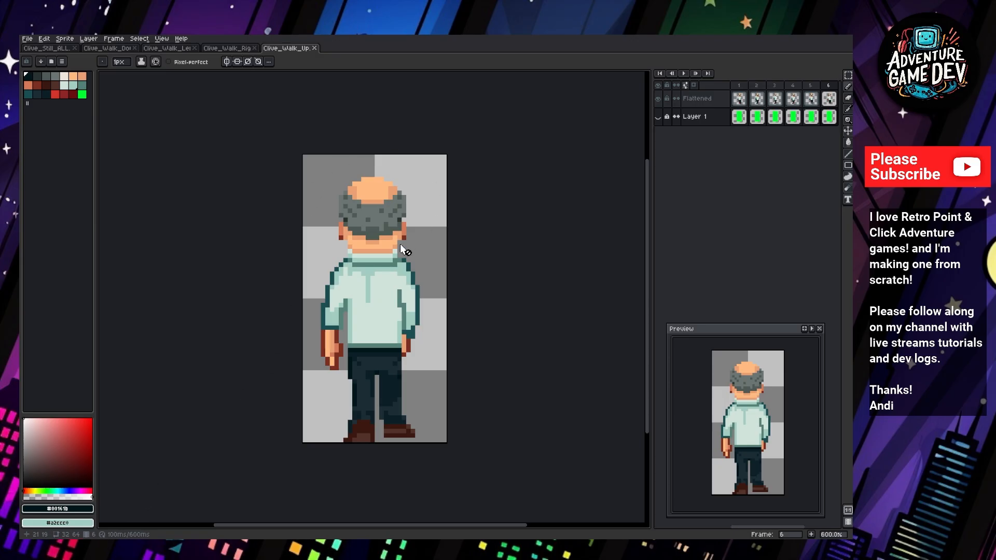
scroll(398, 254, down, 5)
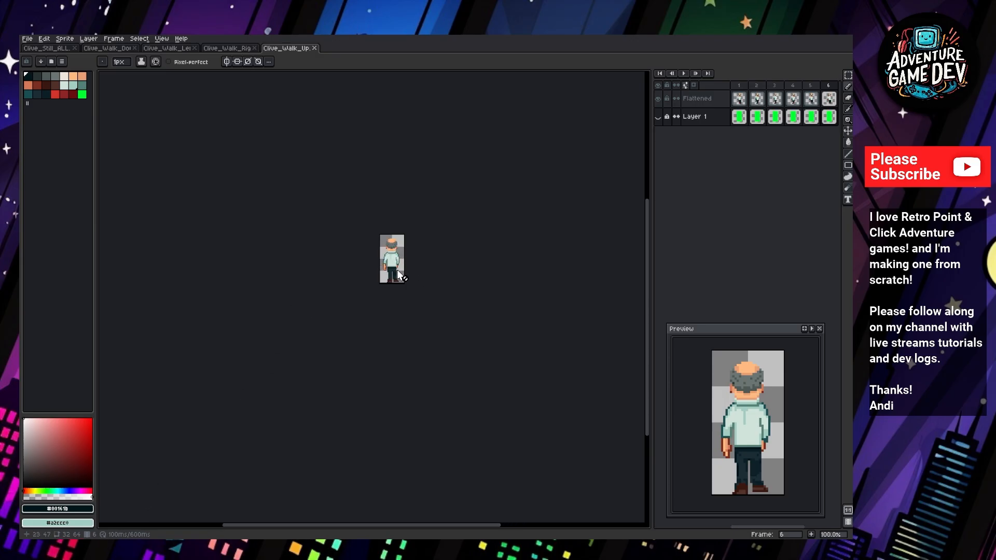
scroll(344, 280, up, 4)
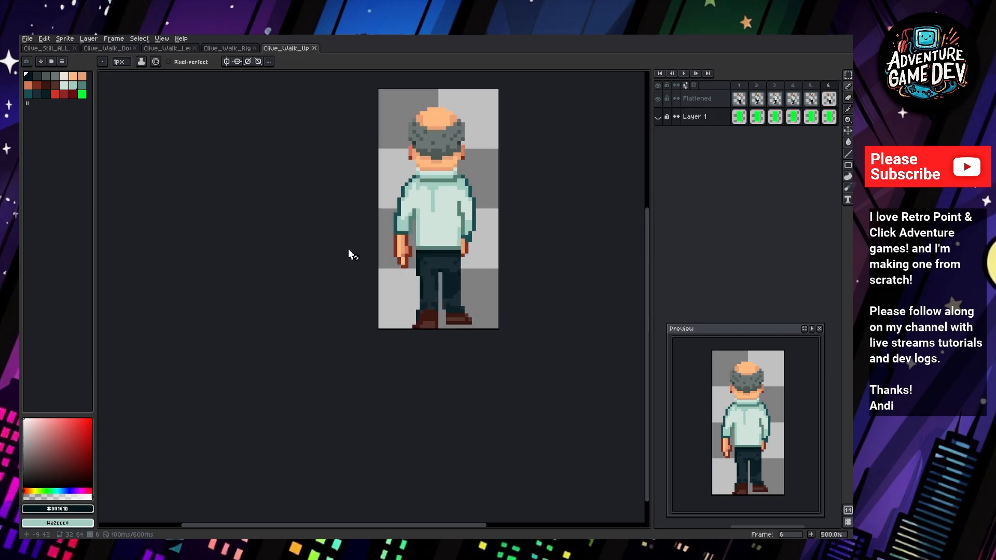
middle_drag(347, 247, 259, 340)
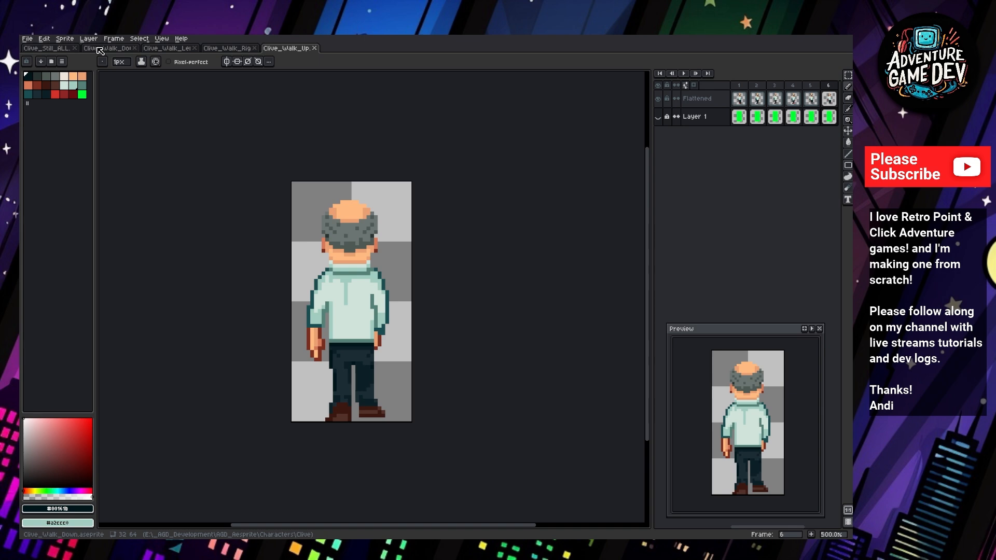
- Switch to the Clive_Still_ALL sprite and start a sprite sheet export for it
click(58, 49)
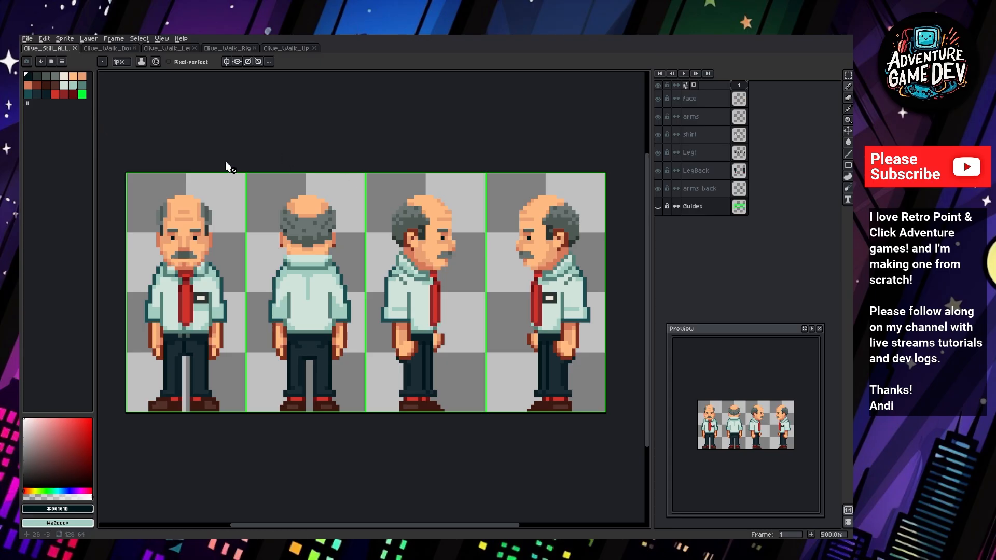
click(27, 38)
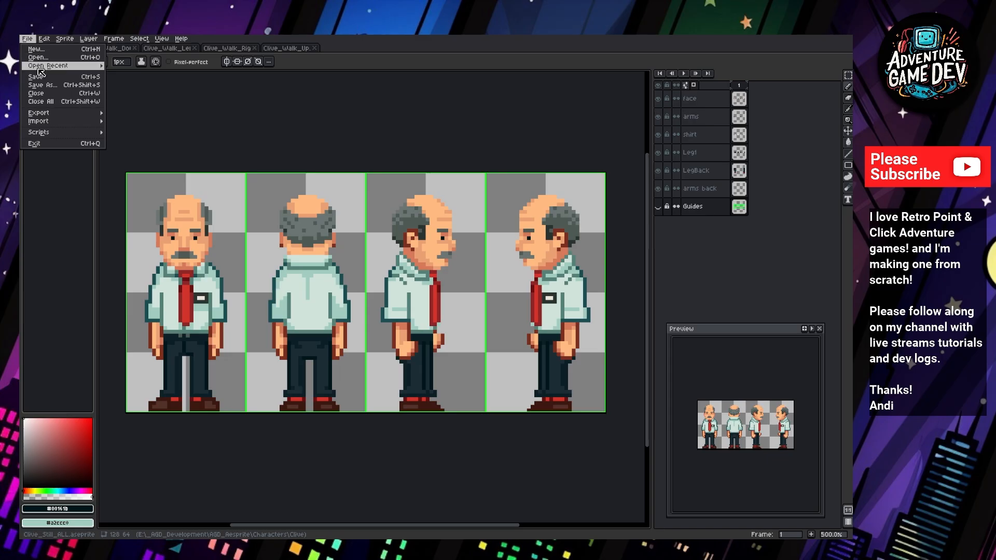
mouse_move(77, 118)
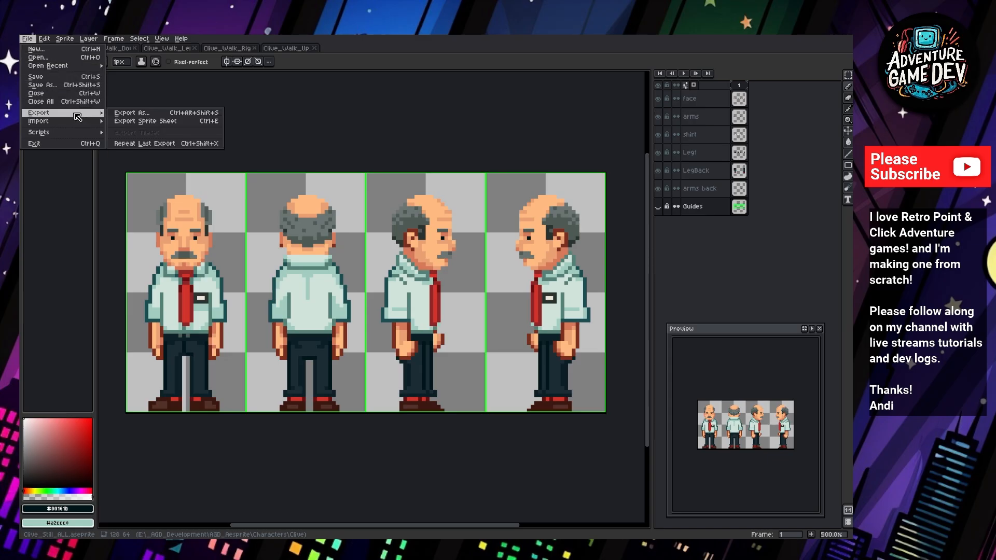
click(157, 122)
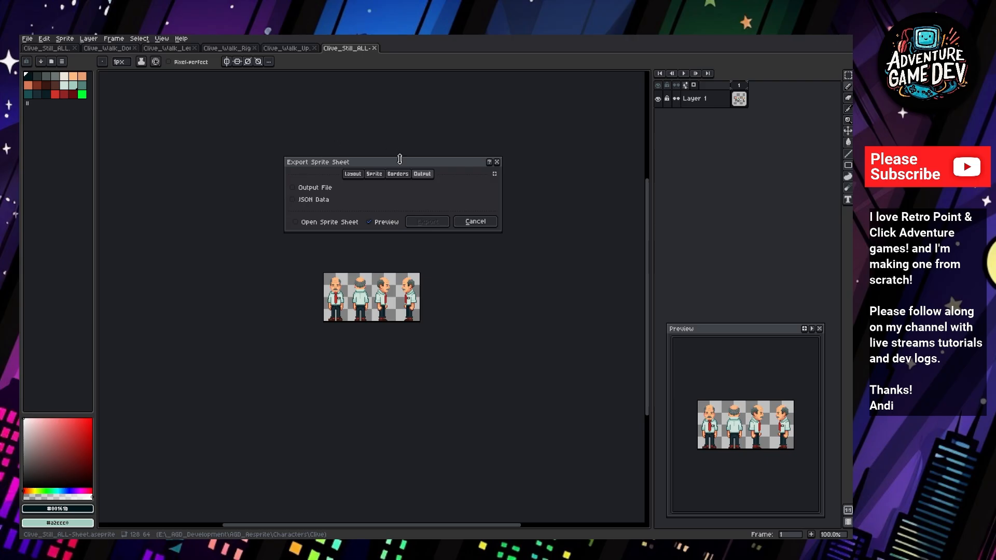
drag(402, 162, 372, 165)
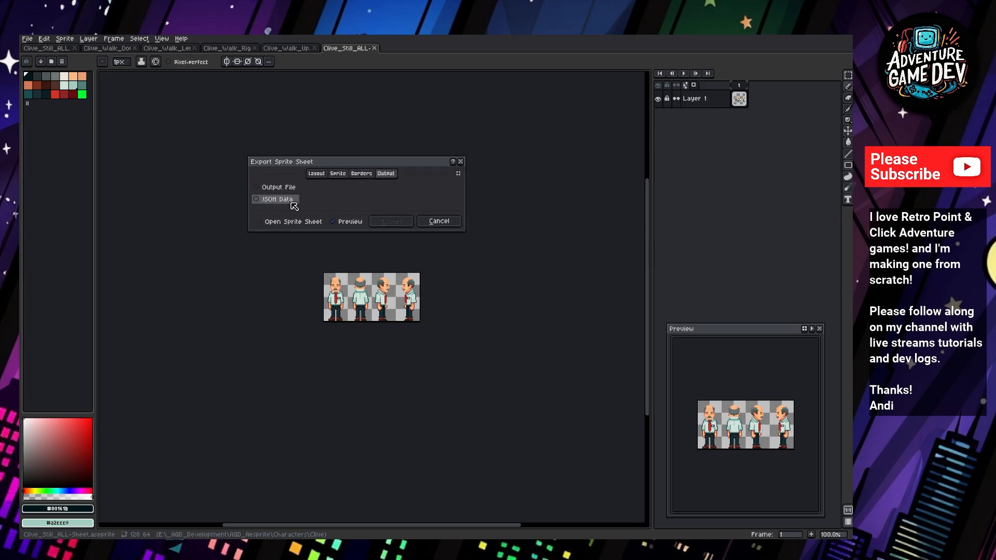
- Review the export's layout, sprite, borders and output settings, including the sheet type, layers, frames and padding
click(316, 173)
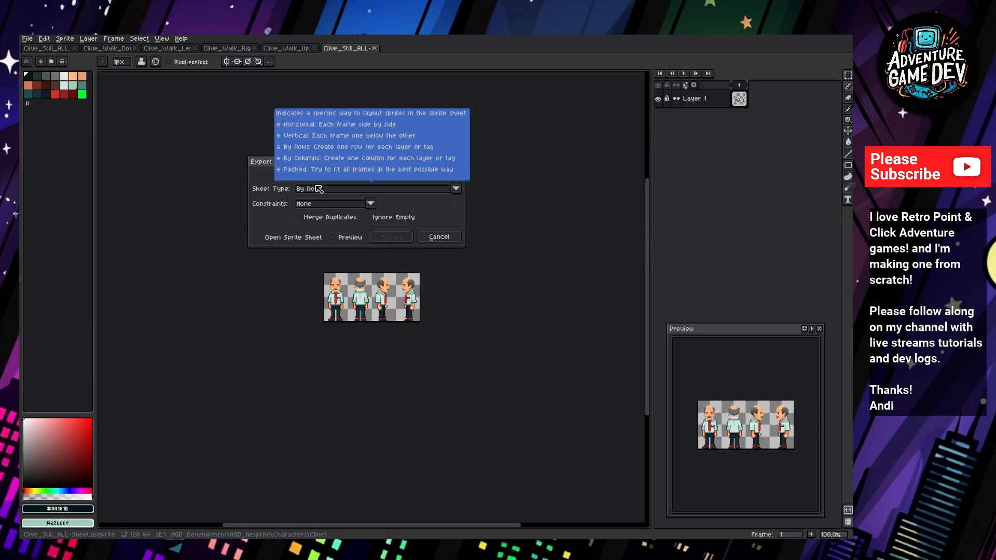
click(340, 174)
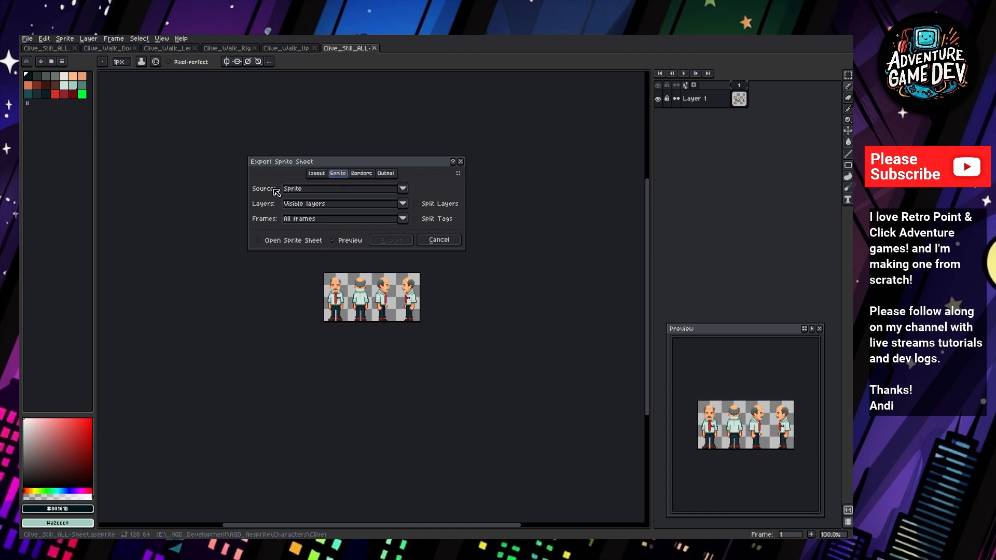
click(362, 175)
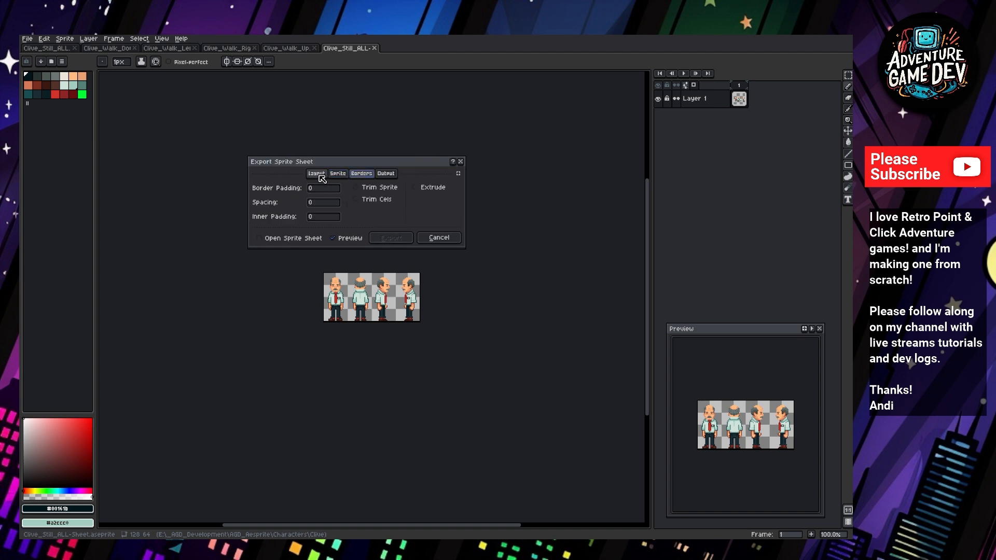
click(386, 174)
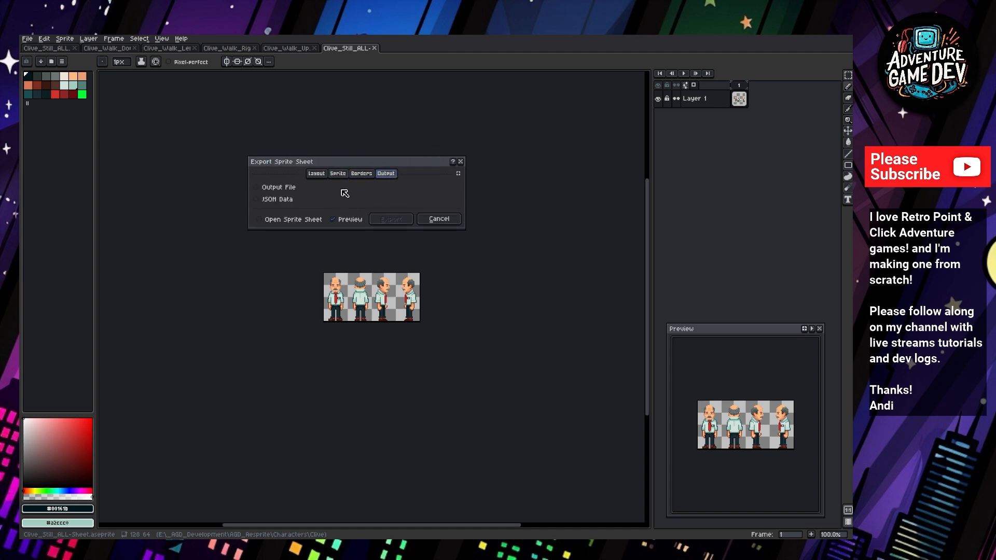
click(315, 174)
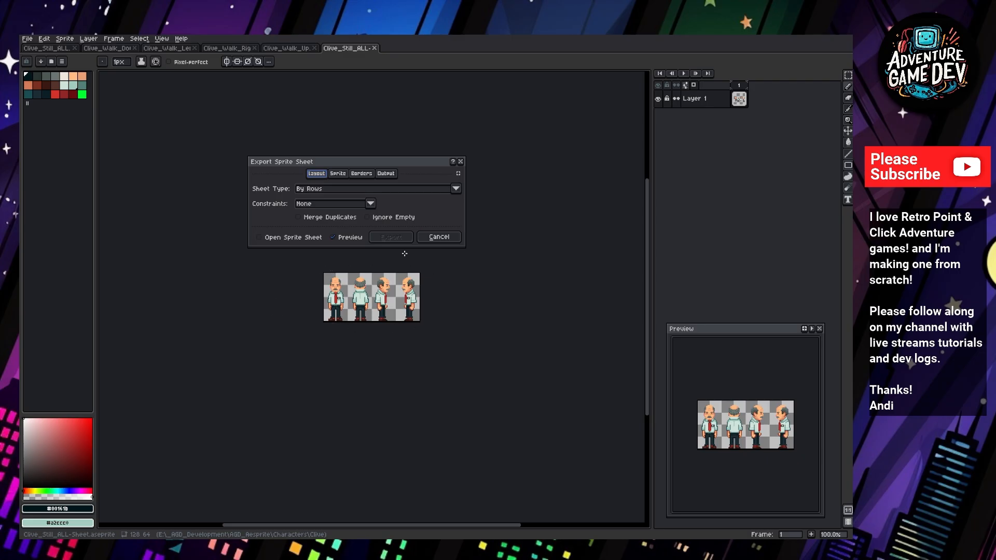
- Enable file output for the Clive_Still_ALL sheet and browse to the RemnantWorld Unity project's Assets/MYSprites folder as its destination
click(389, 174)
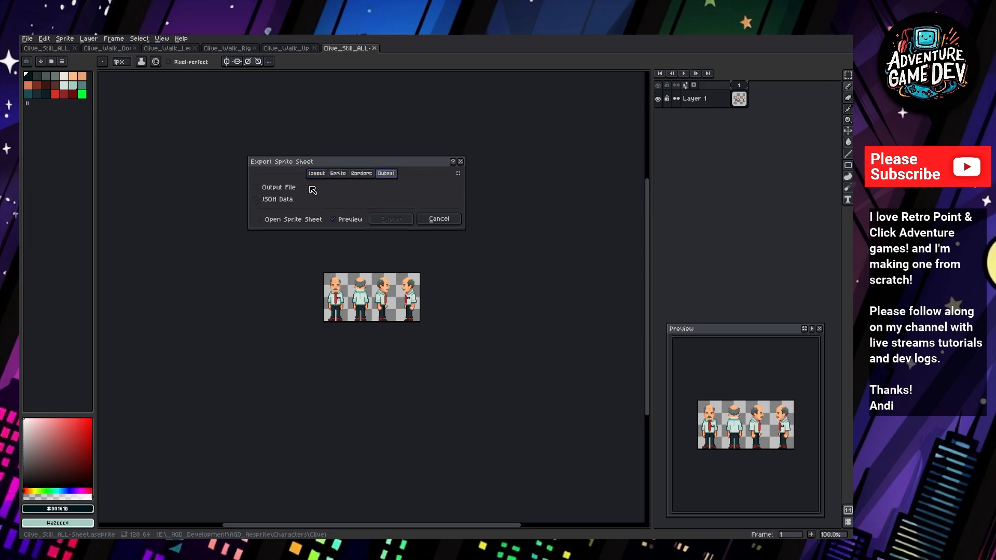
click(281, 188)
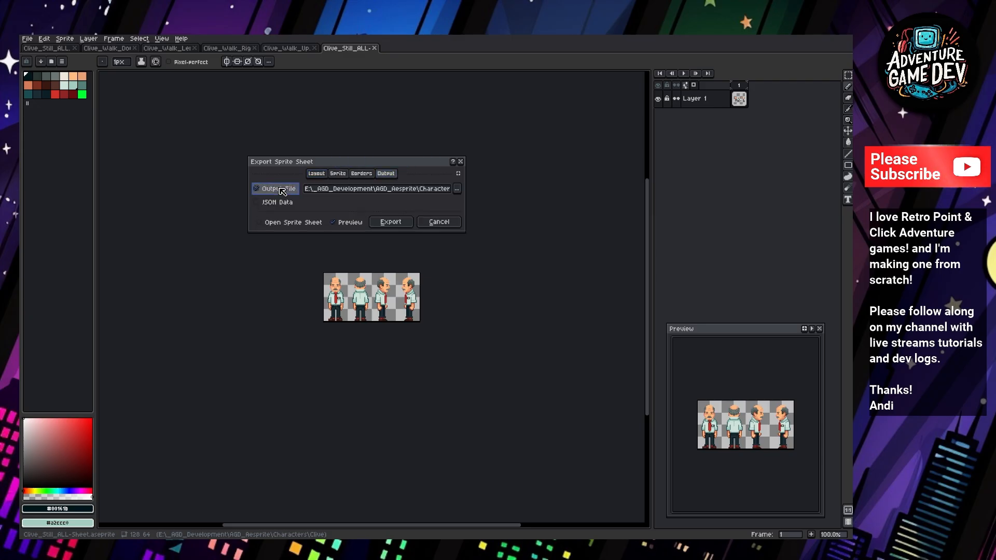
click(457, 188)
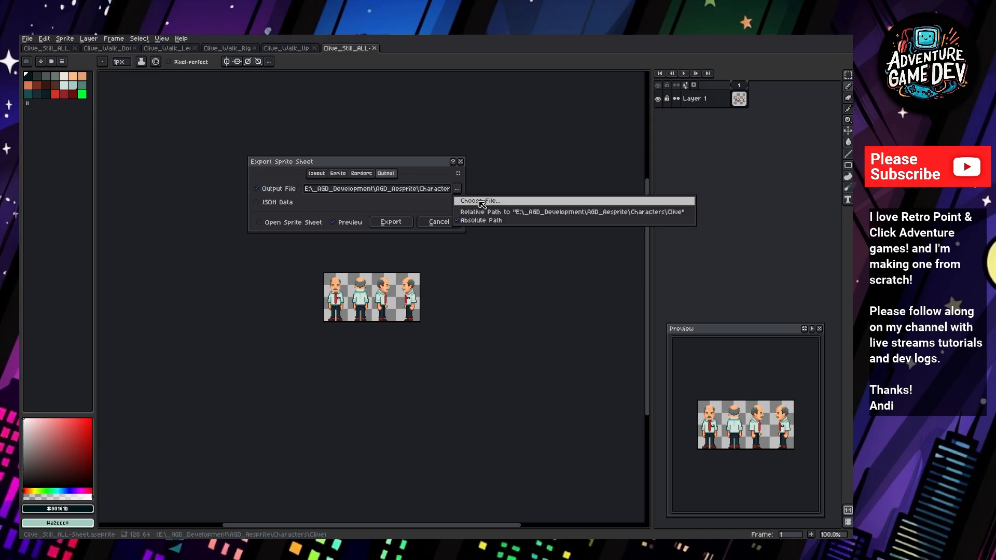
click(479, 200)
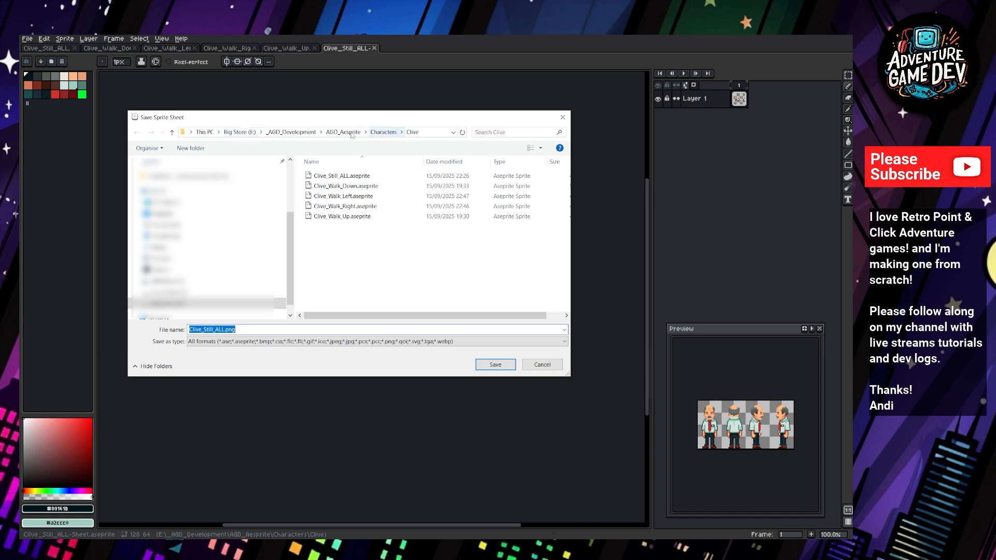
scroll(207, 239, up, 5)
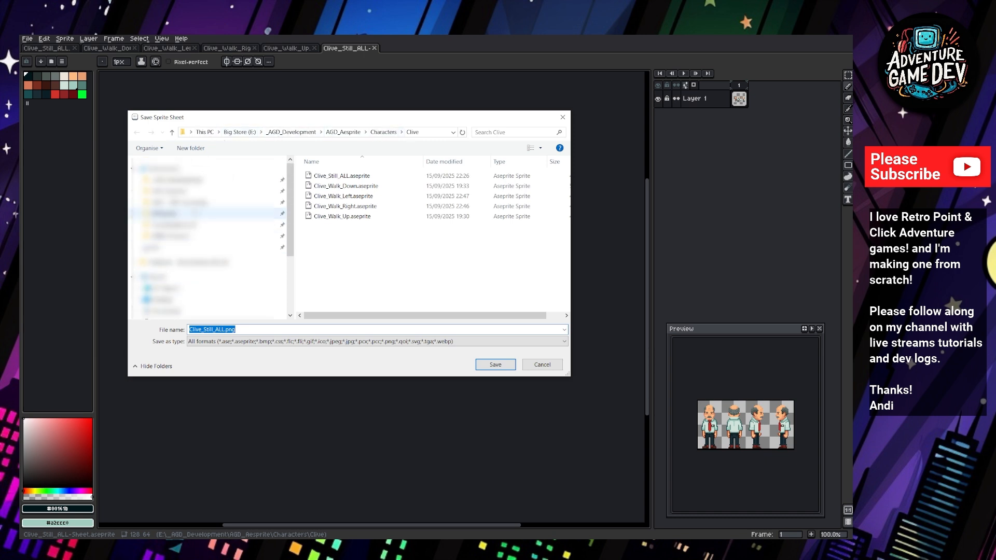
click(166, 214)
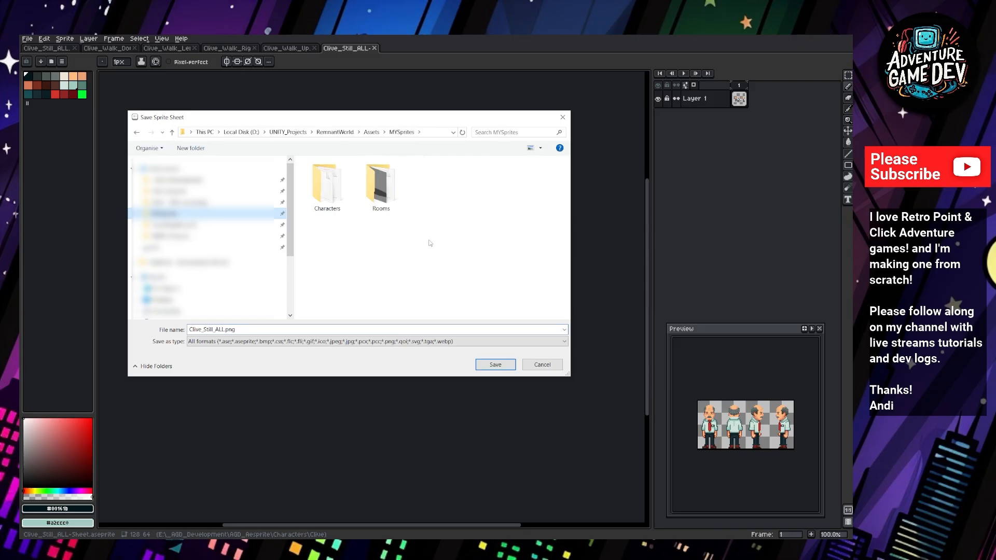
- Create a new folder named Tutorial inside the MYSprites folder
right_click(339, 235)
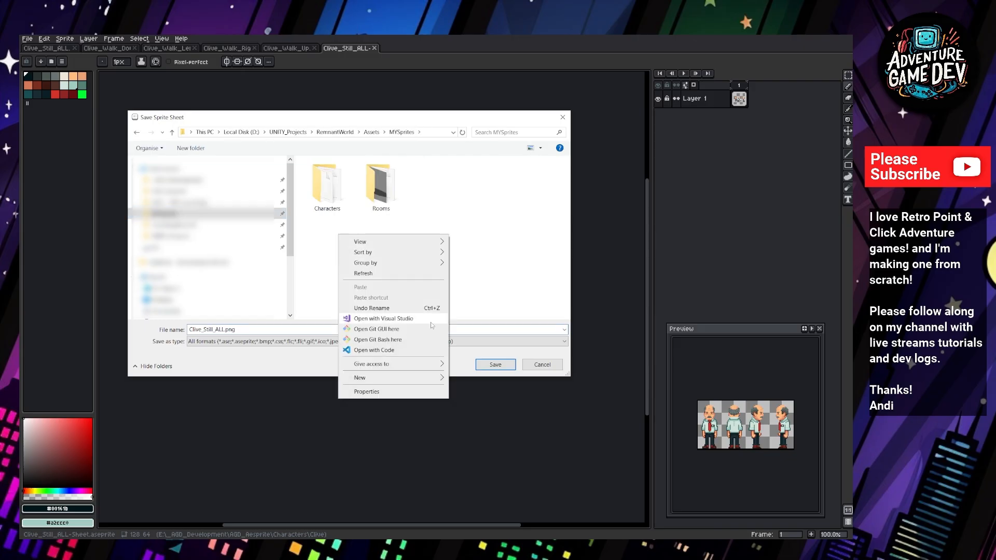
mouse_move(441, 378)
click(477, 379)
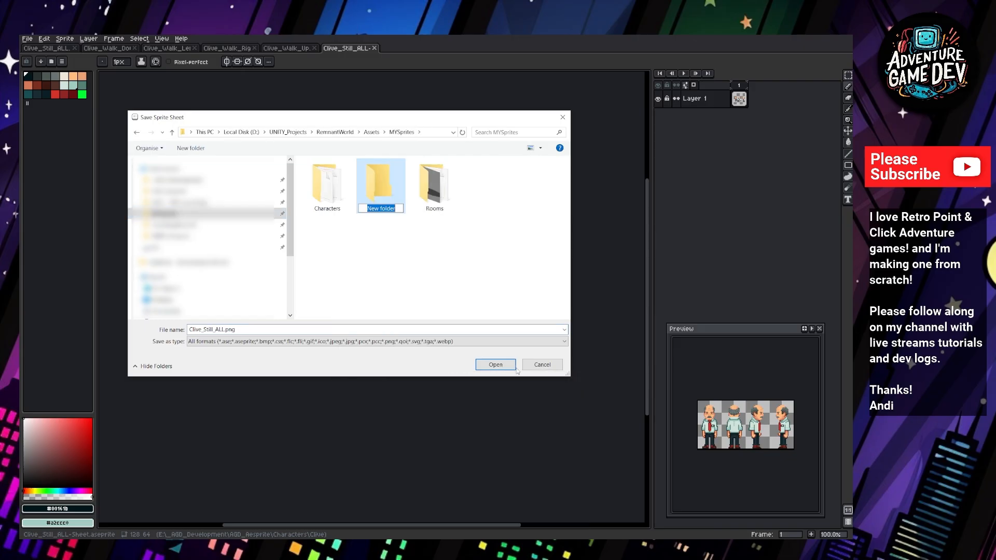
text(T)
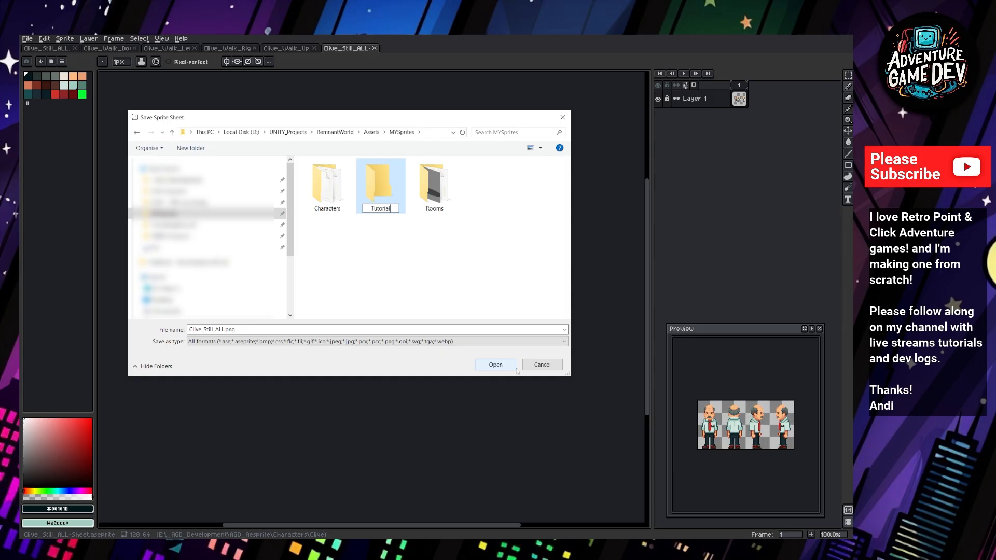
text(utorial)
key(Return)
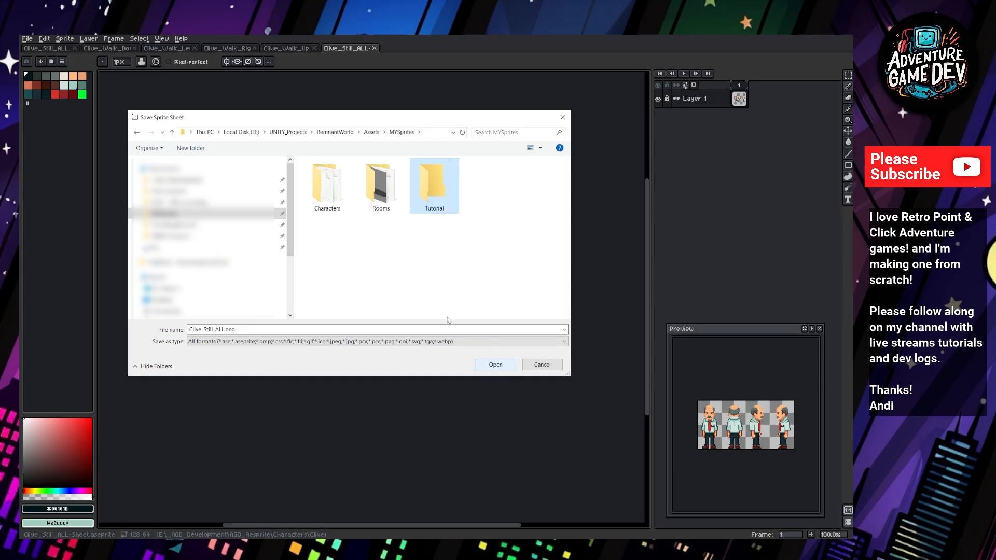
- Set the output to Clive_Still_ALL.png in the Tutorial folder and export the sprite sheet
double_click(449, 191)
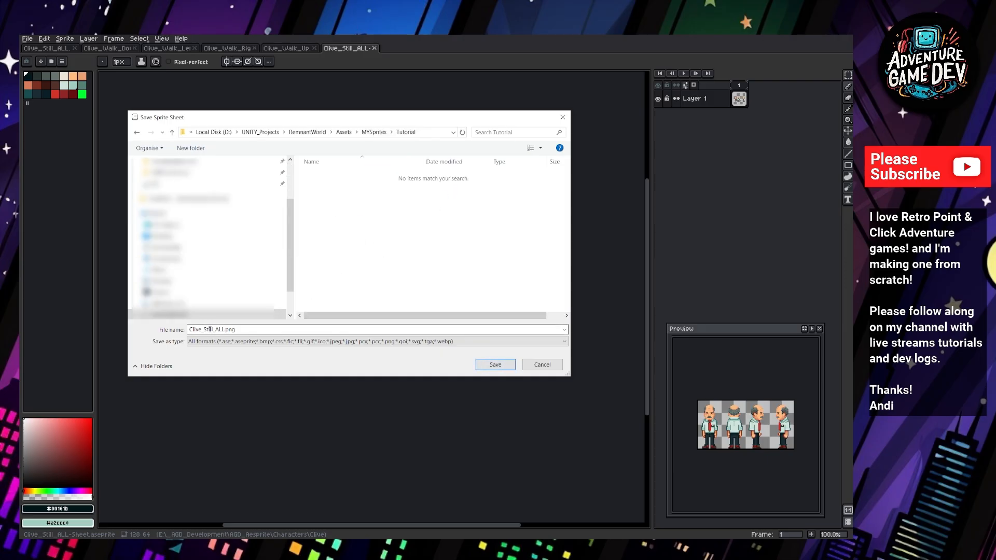
click(495, 365)
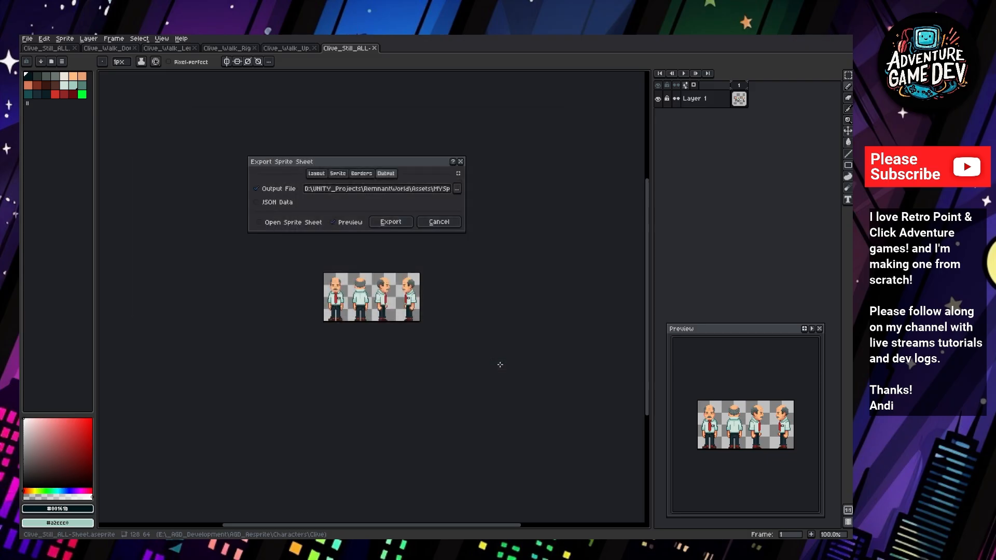
click(390, 222)
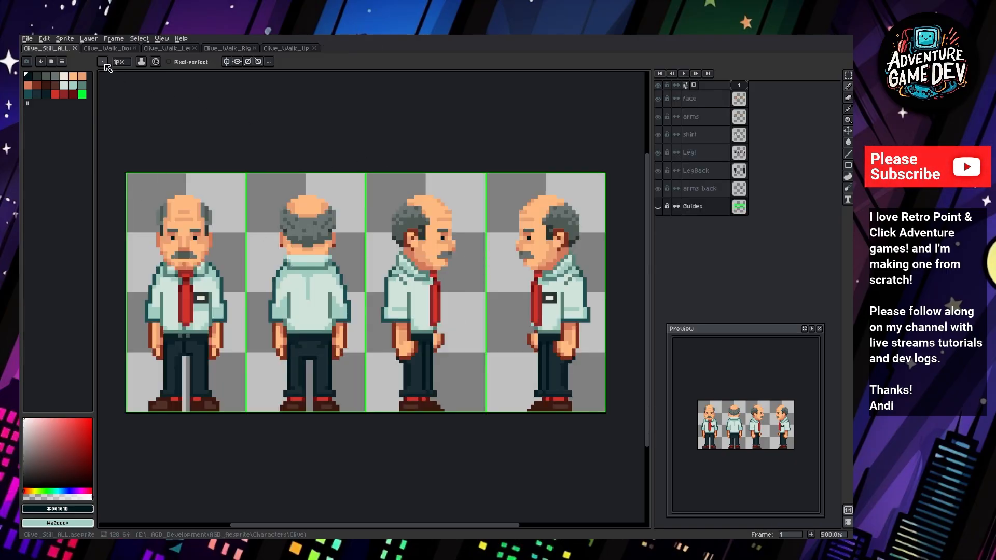
- Switch to the Clive_Walk_Down sprite and stop its animation playback
click(107, 47)
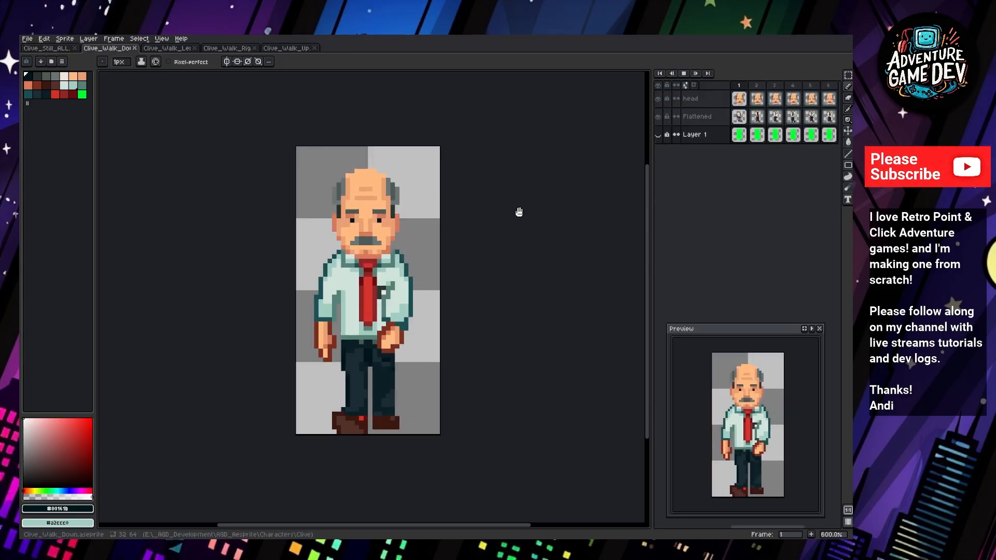
key(Return)
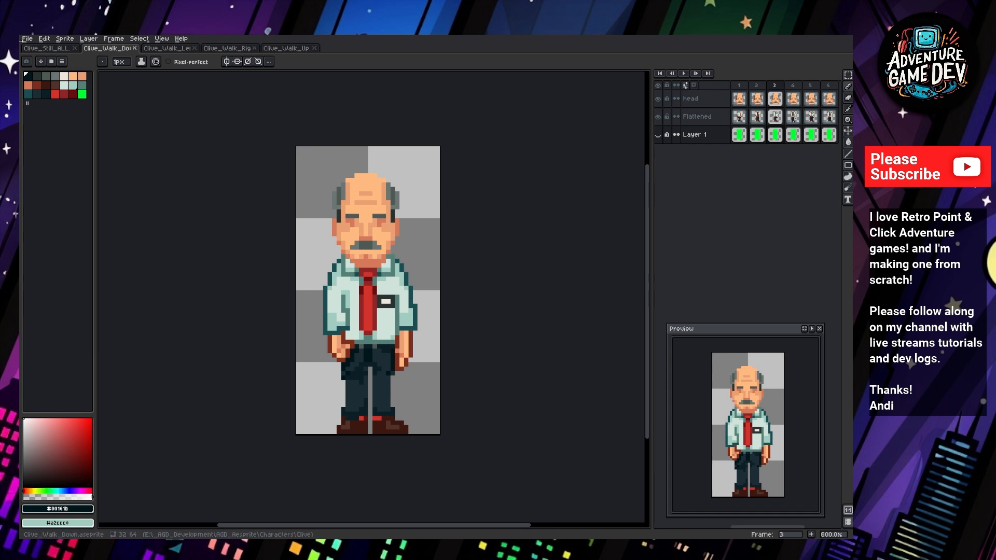
click(27, 39)
mouse_move(53, 115)
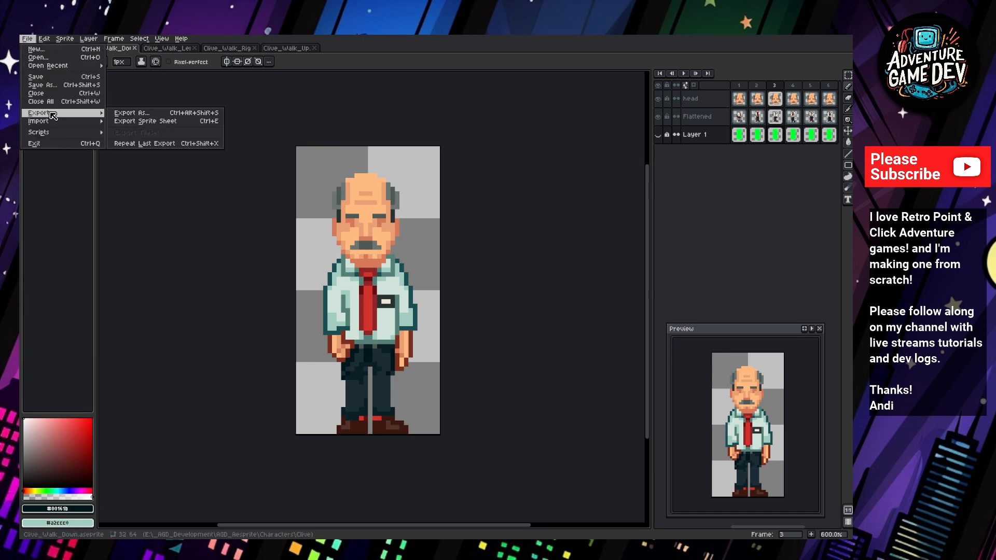
- Show the green background on Layer 1 of Clive_Walk_Down and hide it again
click(660, 136)
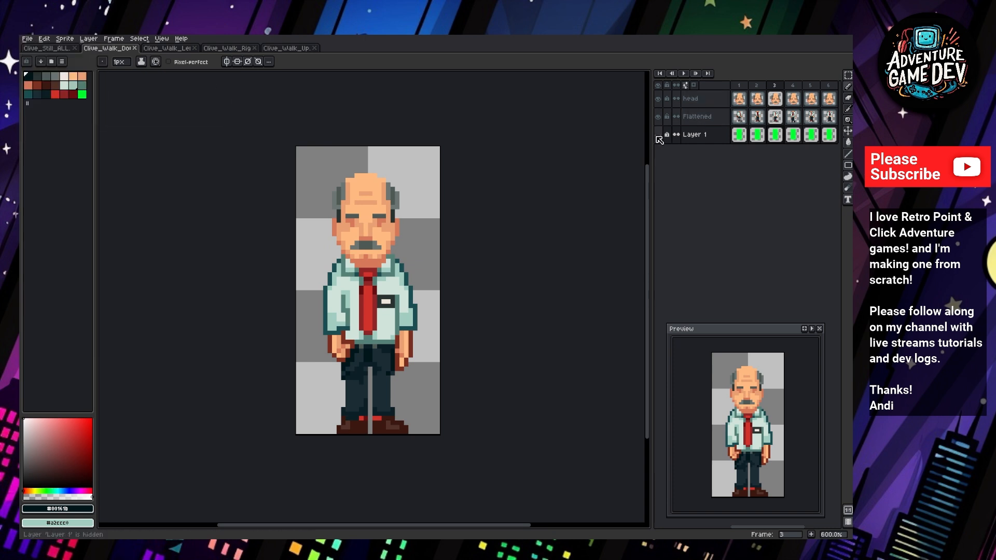
click(662, 134)
click(658, 135)
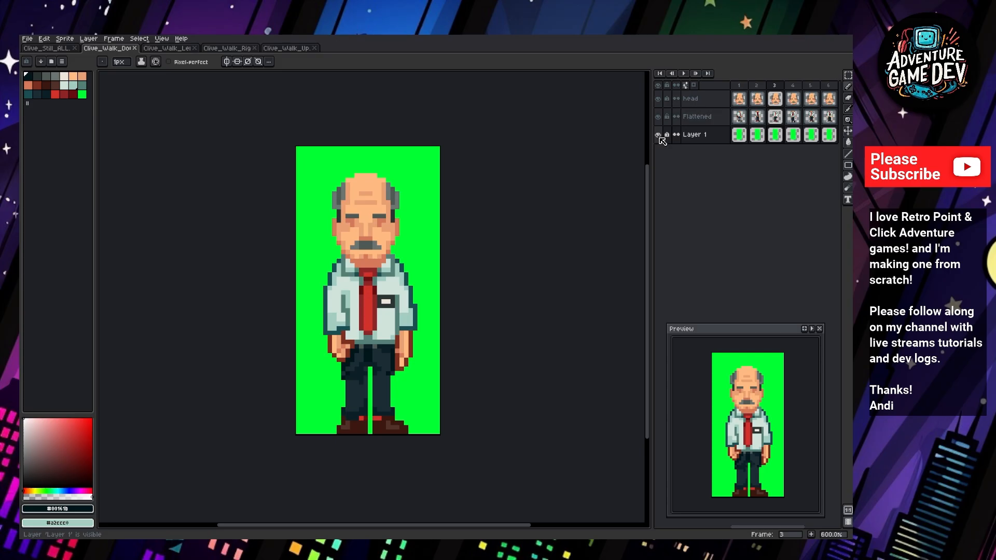
click(659, 135)
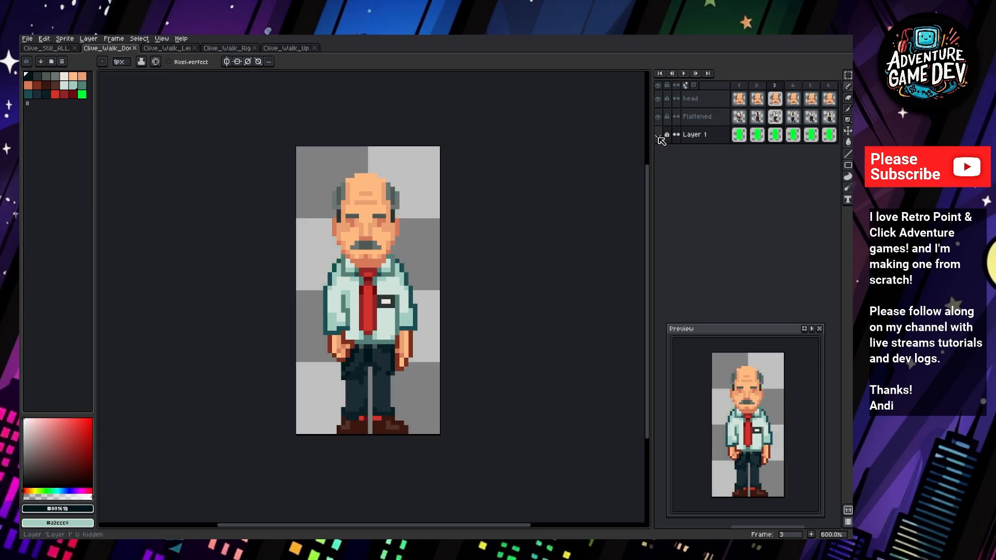
- Start a sprite sheet export for Clive_Walk_Down and review its sprite, borders and output settings
click(28, 38)
mouse_move(103, 113)
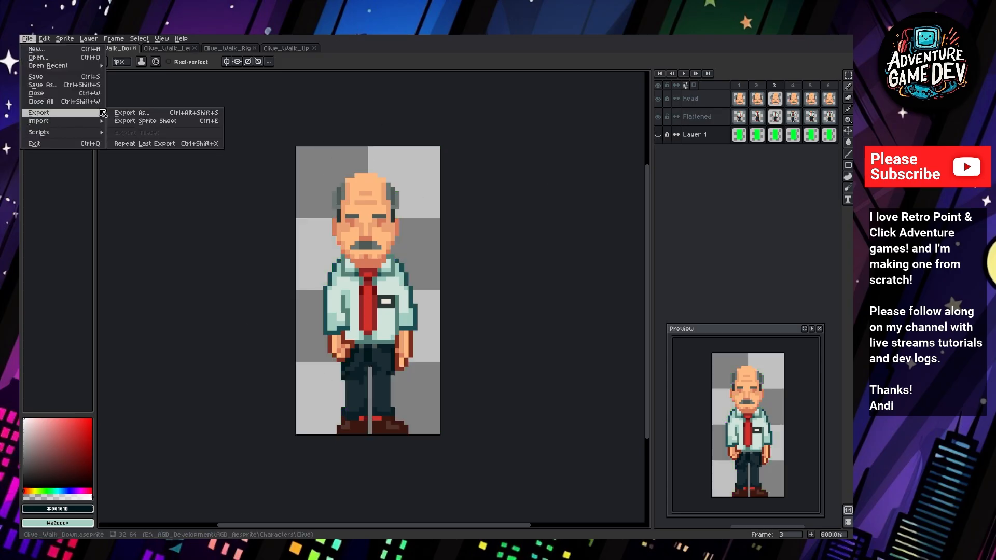
click(148, 121)
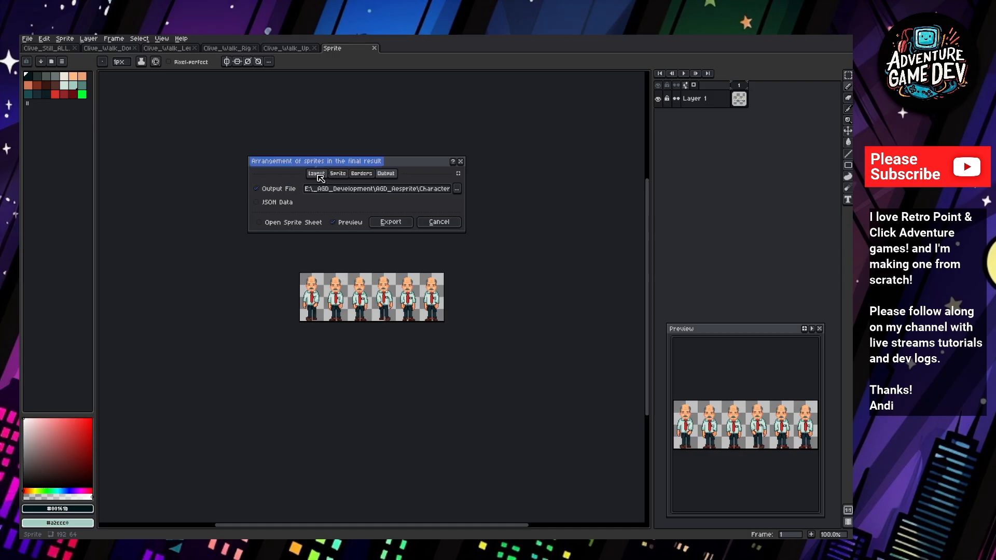
click(335, 174)
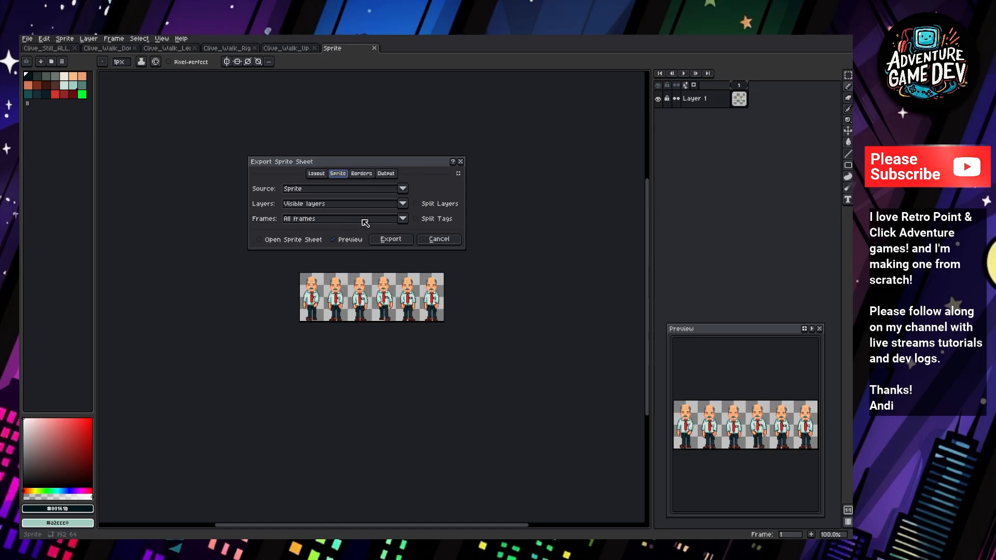
click(361, 174)
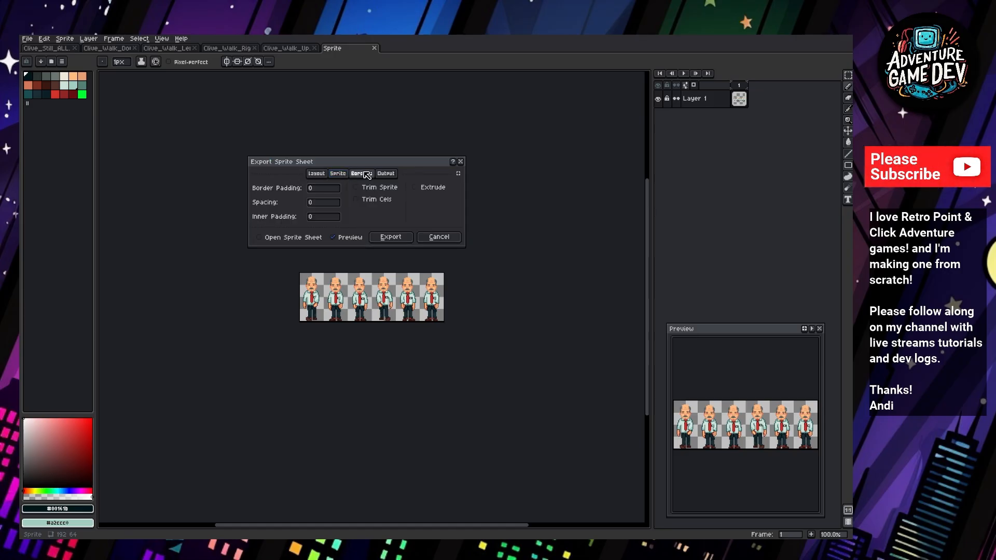
click(390, 174)
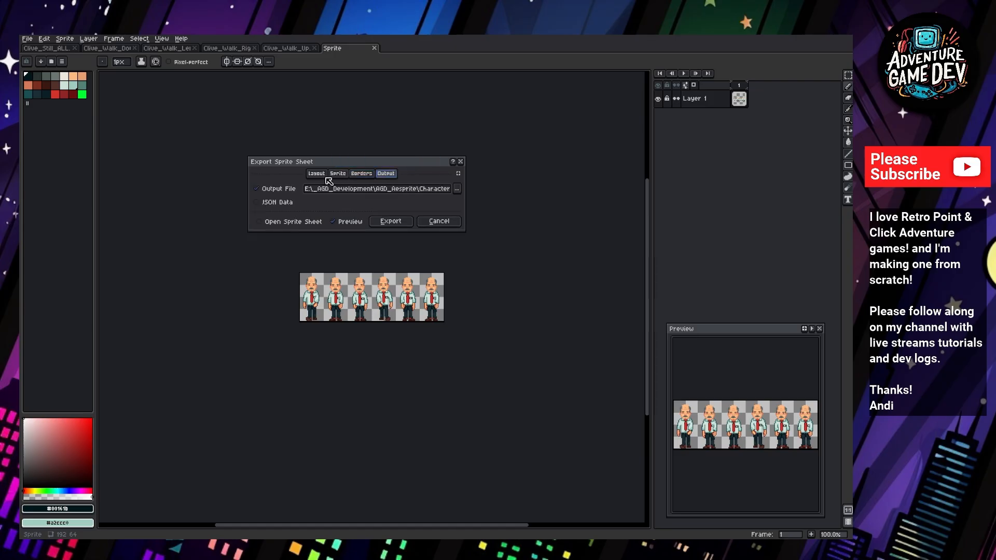
- Set the output to Clive_Walk_Down.png in the MYSprites/Tutorial folder and export the sprite sheet
click(456, 188)
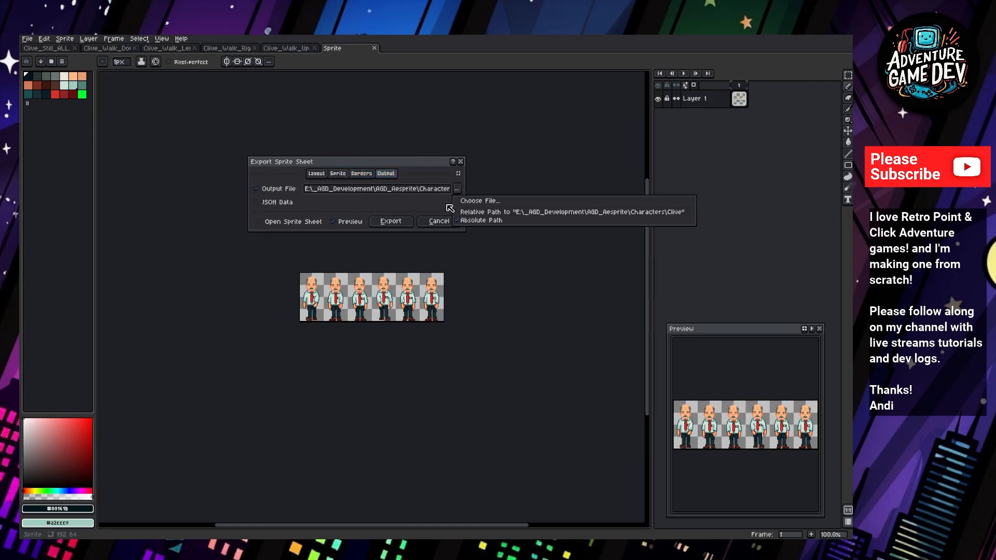
click(497, 202)
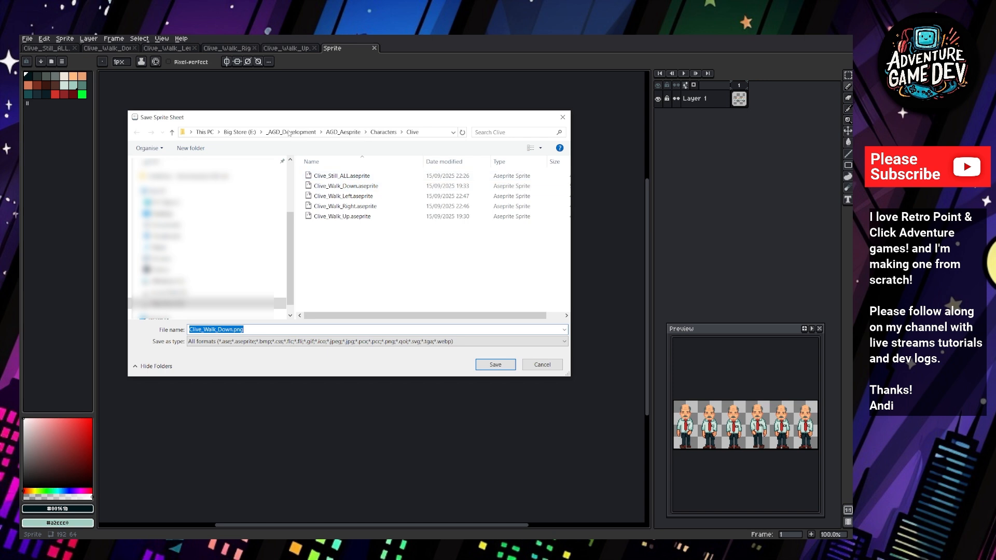
scroll(208, 207, up, 1)
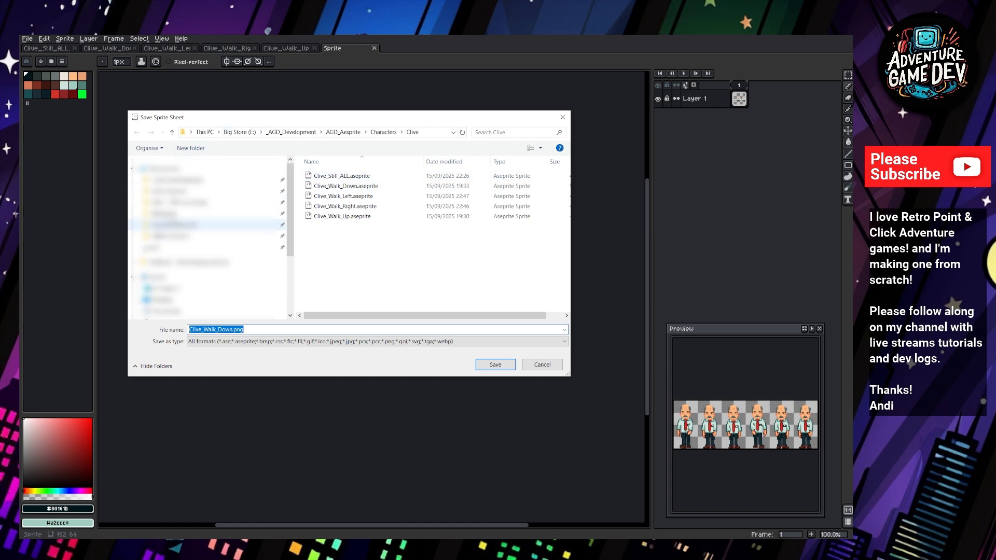
click(170, 216)
double_click(433, 190)
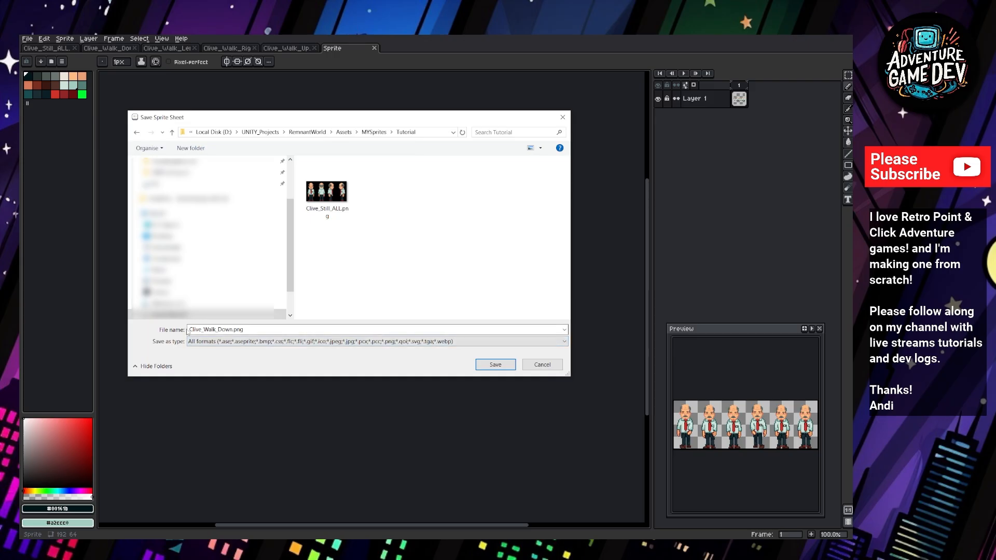
click(499, 364)
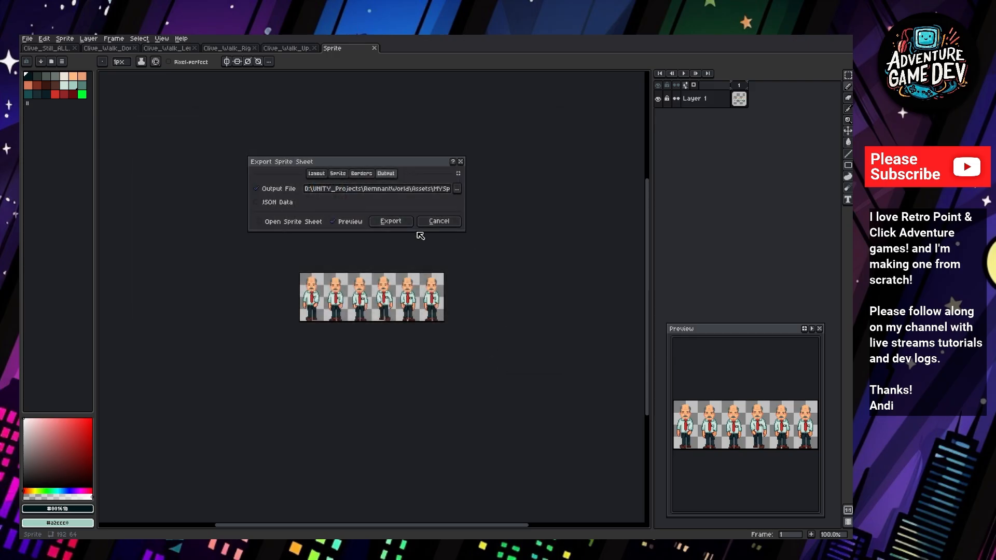
click(391, 221)
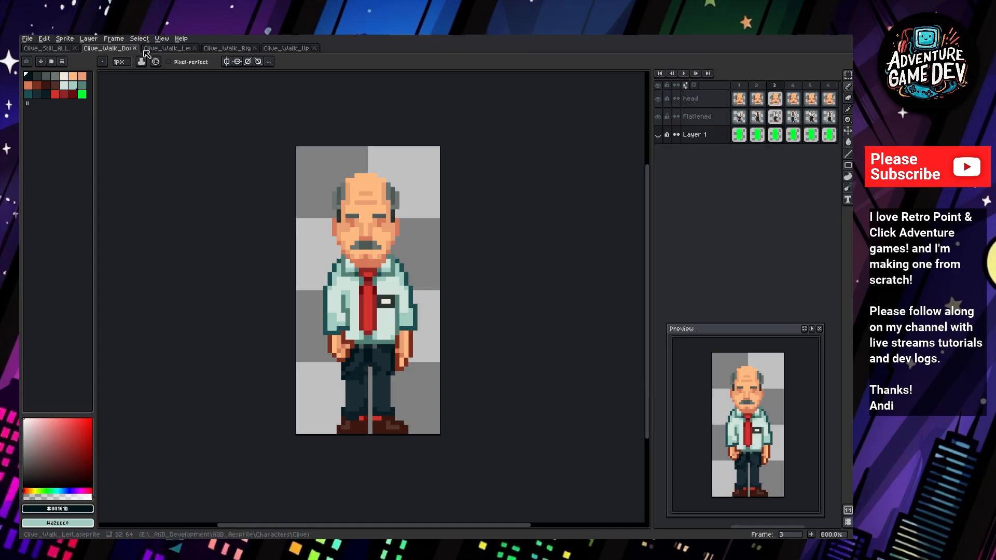
- Switch to the Clive_Walk_Left sprite, stop its playback and start a sprite sheet export for it
click(160, 49)
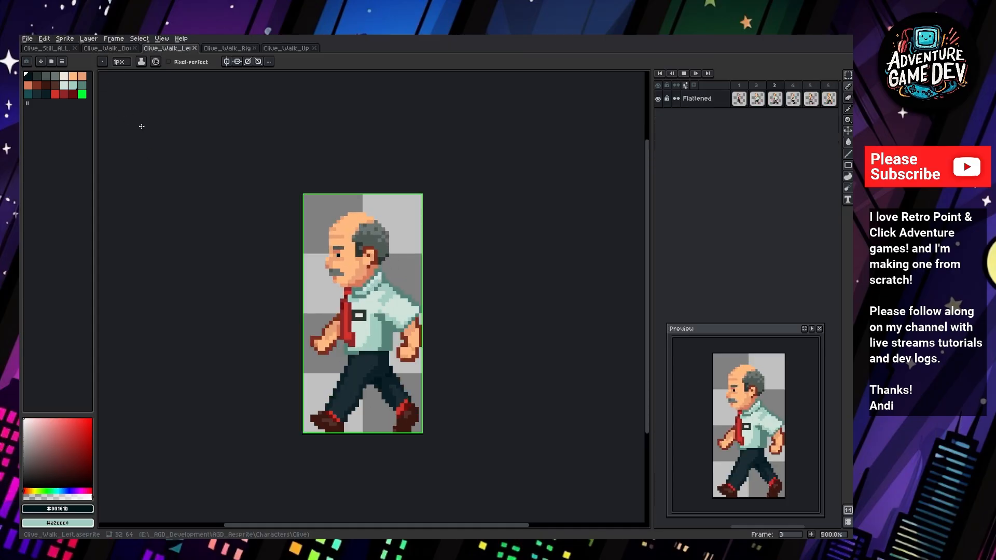
key(Return)
click(27, 39)
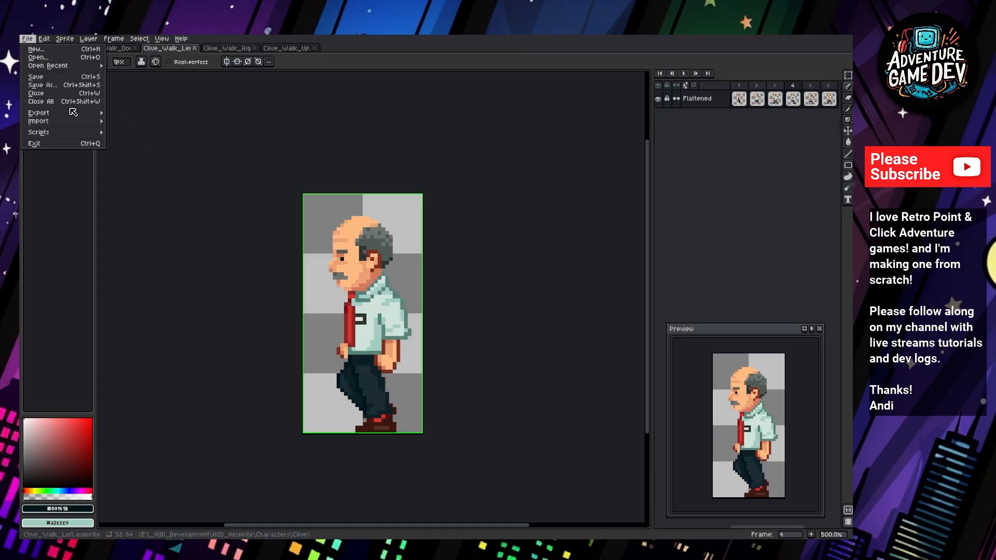
mouse_move(73, 114)
click(165, 124)
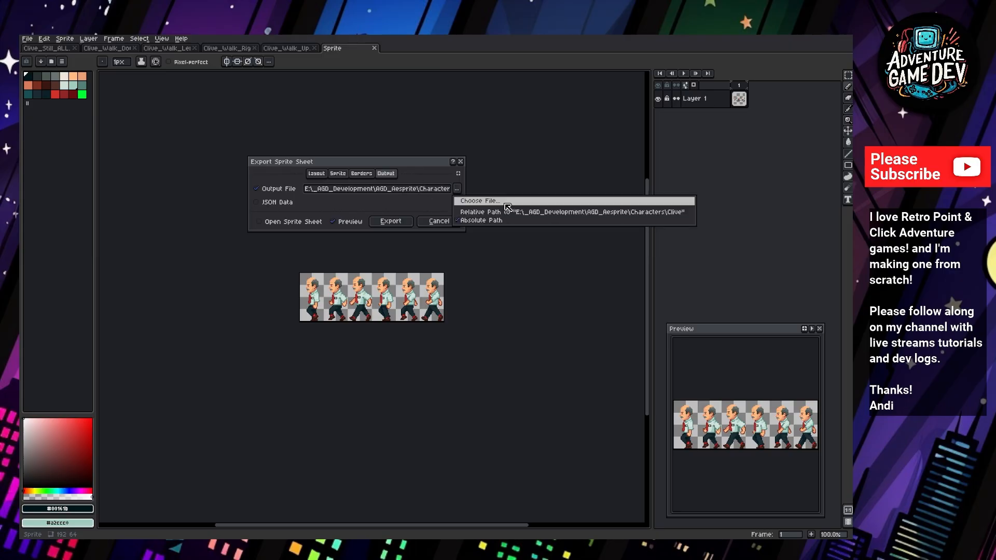
- Set the output to Clive_Walk_Left.png in the MYSprites/Tutorial folder and export the sprite sheet
click(457, 189)
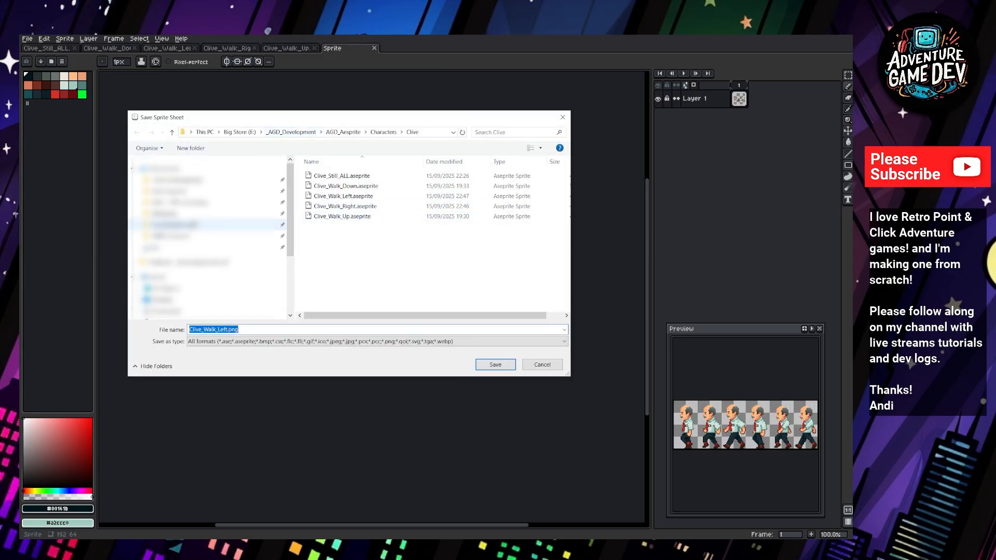
click(176, 217)
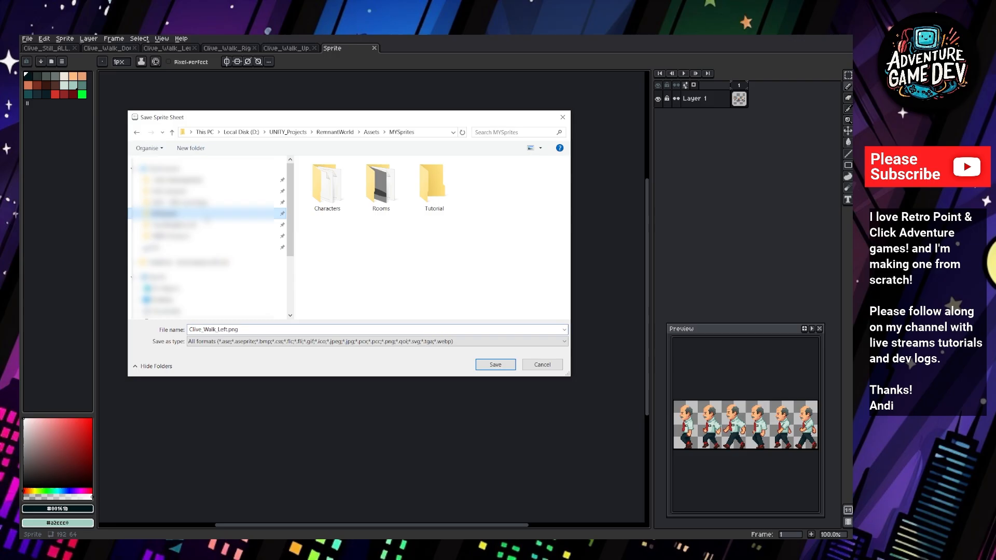
double_click(424, 193)
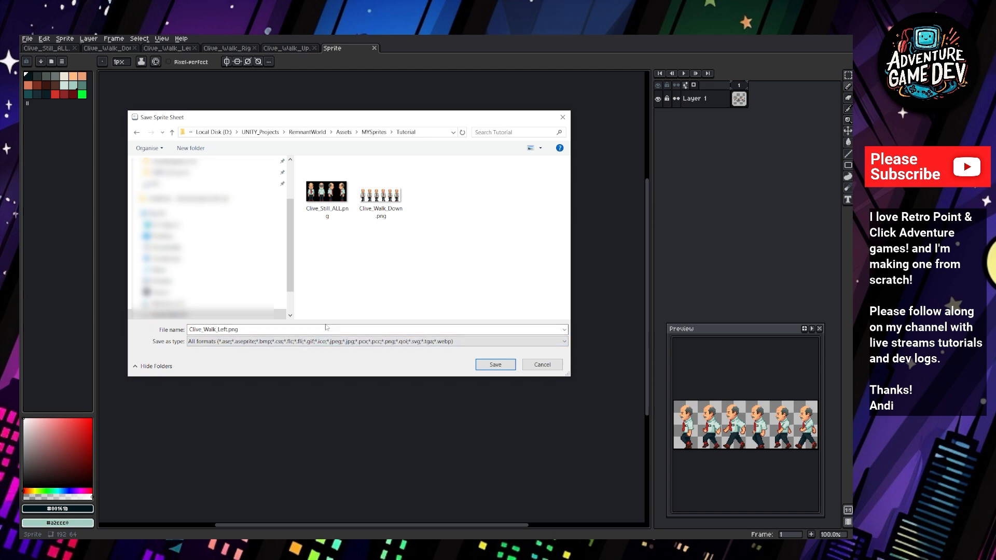
click(505, 366)
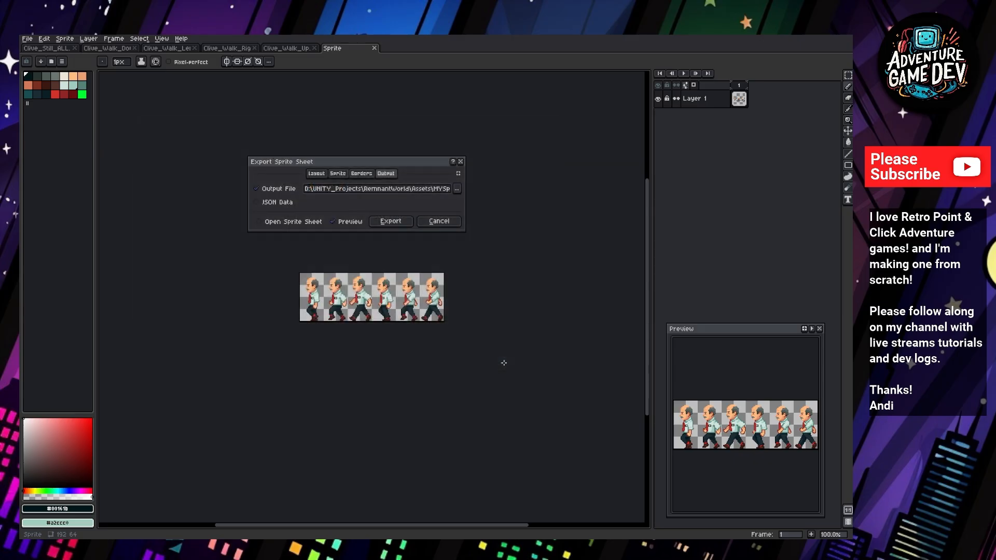
click(391, 222)
- Switch to the Clive_Walk_Right sprite and start a sprite sheet export for it
click(238, 48)
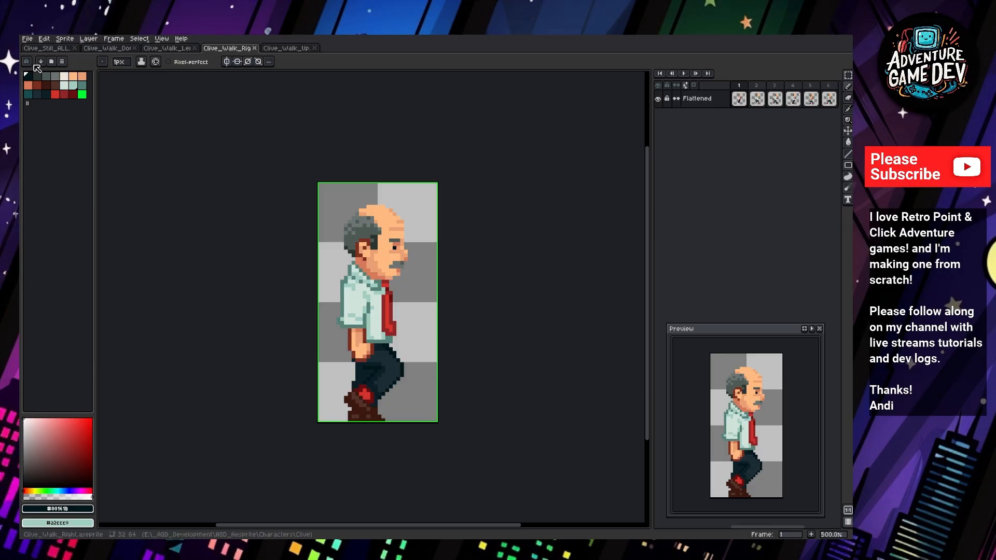
click(28, 39)
mouse_move(63, 115)
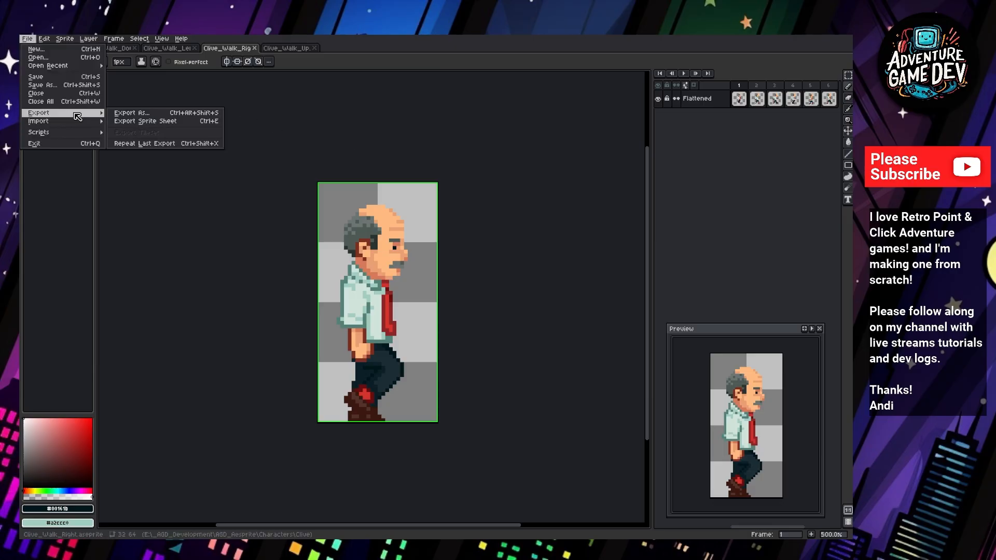
click(150, 116)
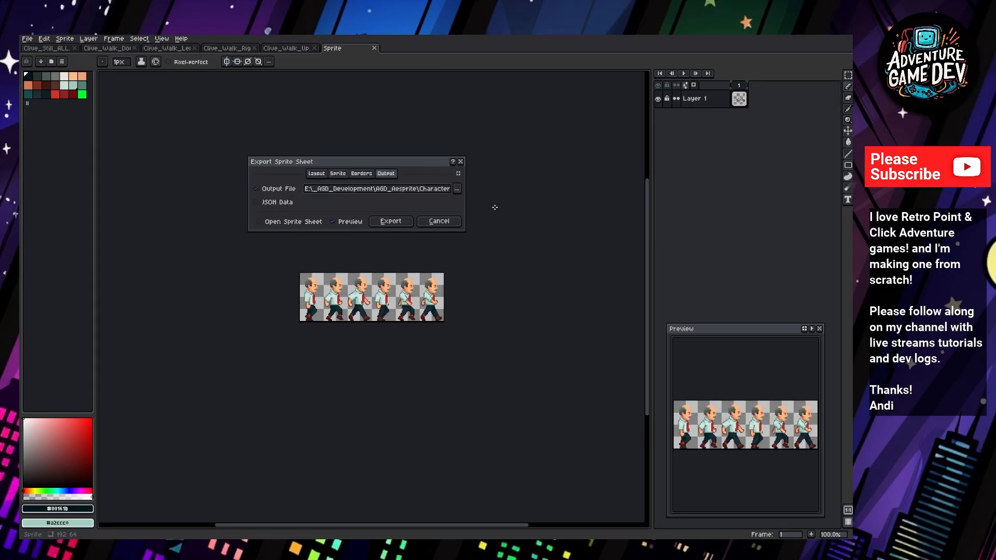
- Export the sprite sheet as Clive_Walk_Right.png into the MYSprites/Tutorial folder and switch to the Clive_Walk_Up sprite
click(457, 189)
click(478, 199)
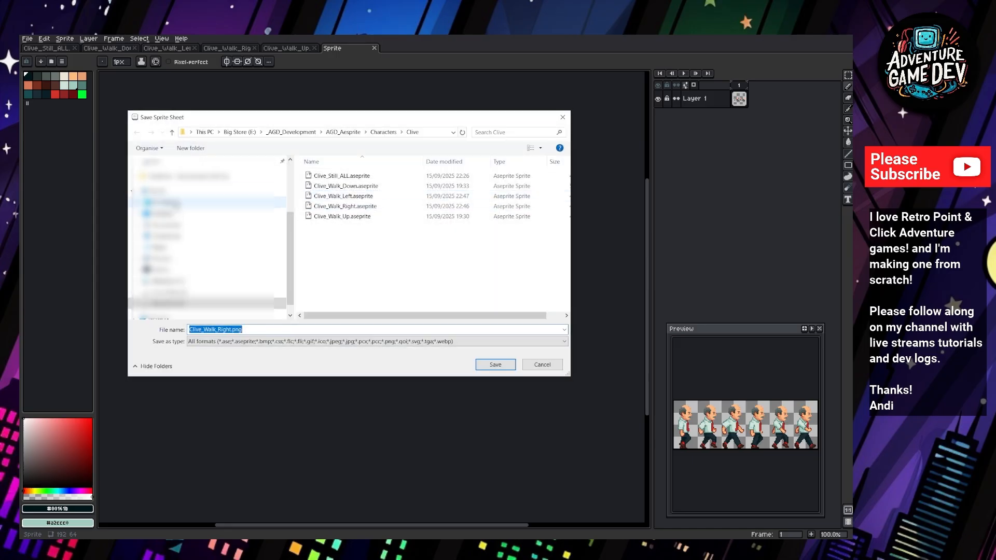
scroll(175, 218, up, 3)
click(175, 213)
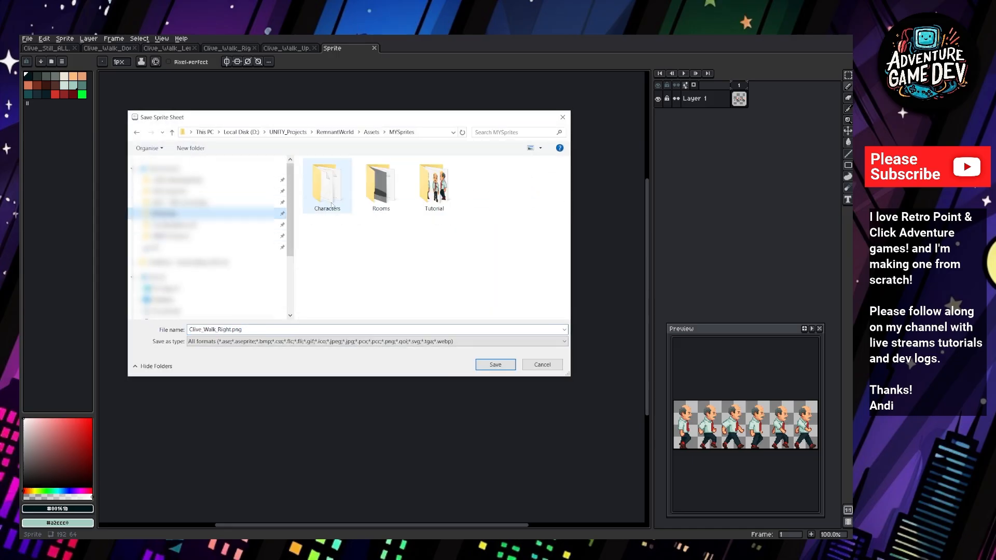
double_click(434, 187)
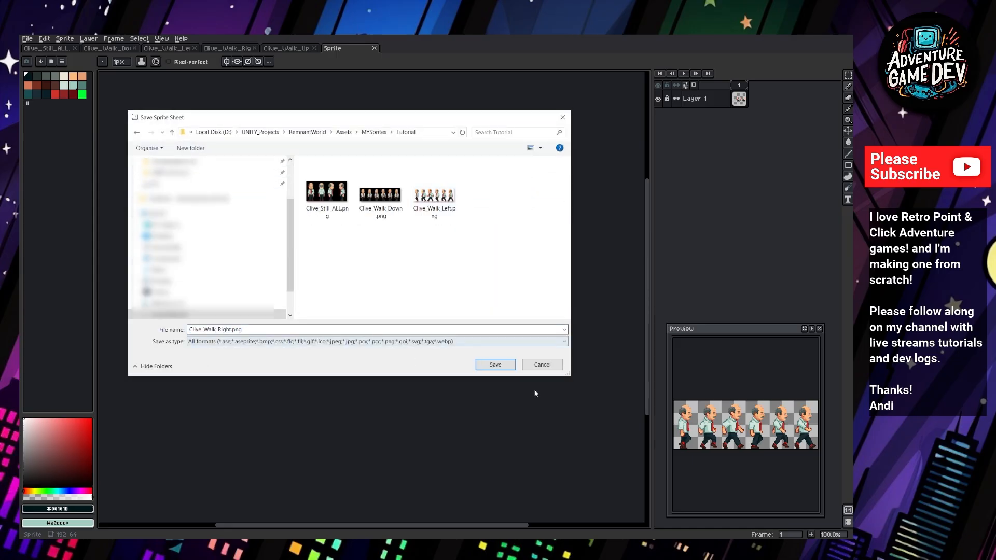
click(495, 364)
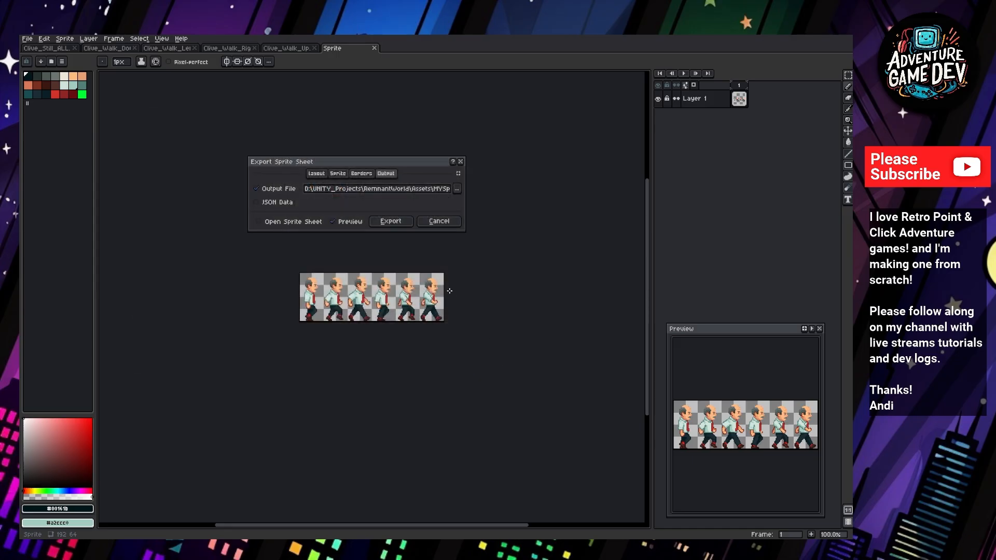
click(390, 221)
click(295, 51)
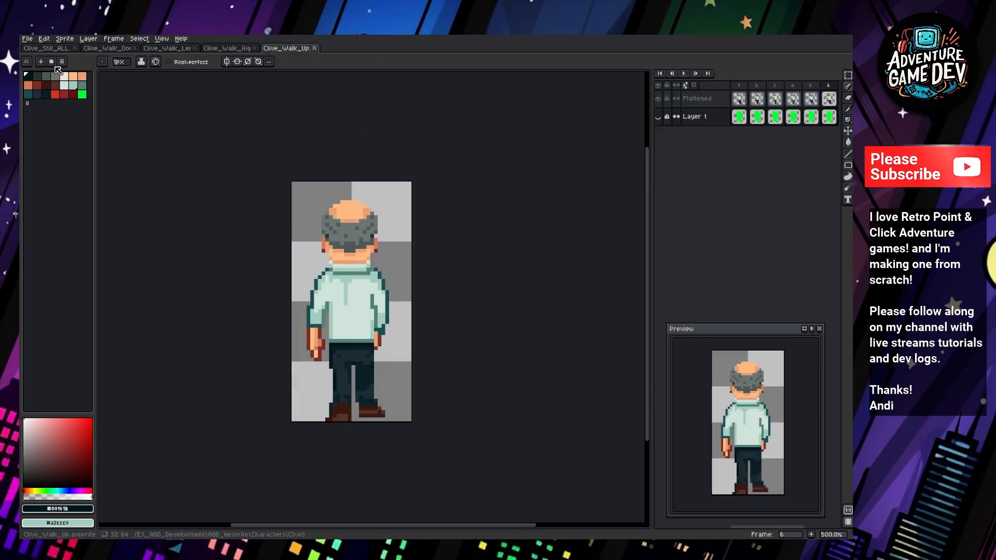
click(27, 38)
mouse_move(55, 114)
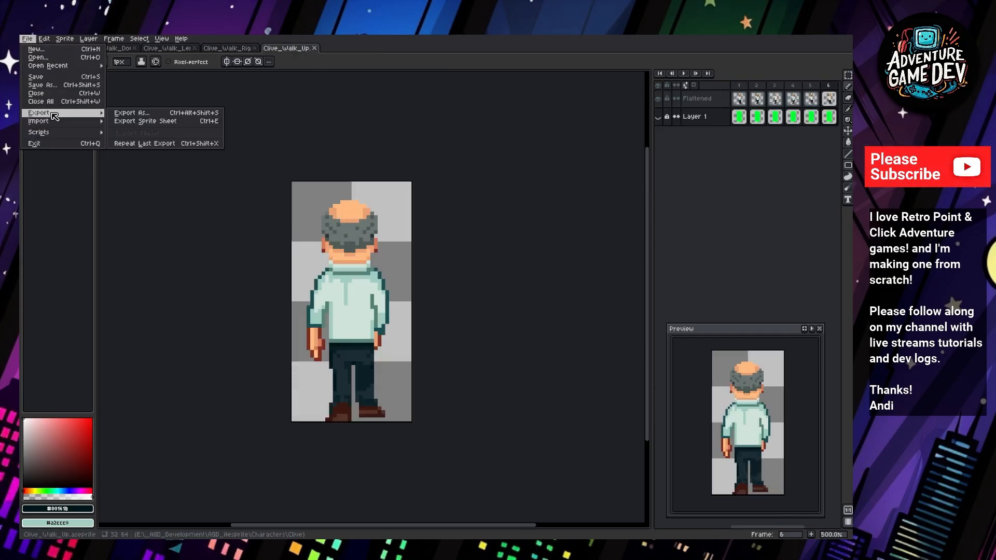
click(183, 116)
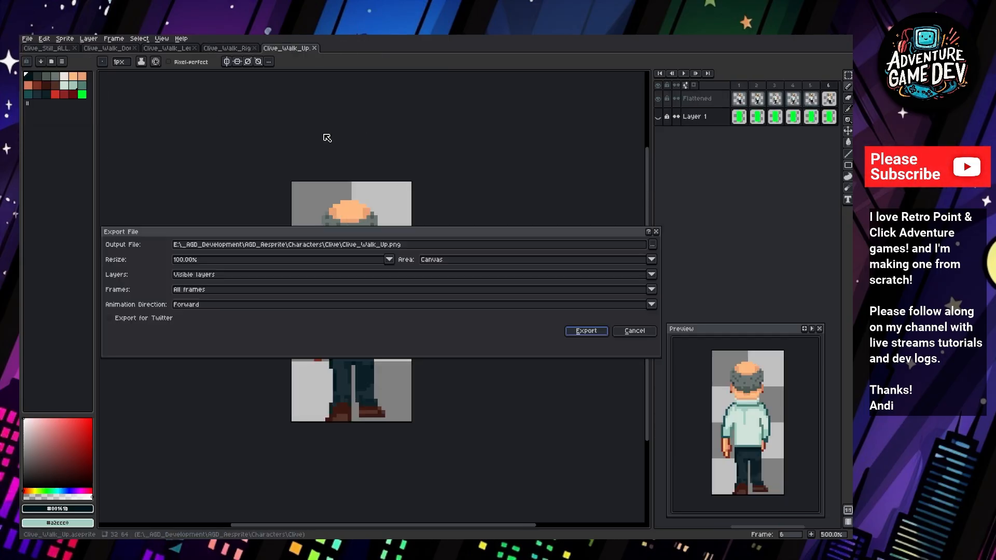
click(631, 331)
- Export the Clive_Walk_Up sprite as a sprite sheet named Clive_Walk_Up.png into the MYSprites/Tutorial folder
click(27, 39)
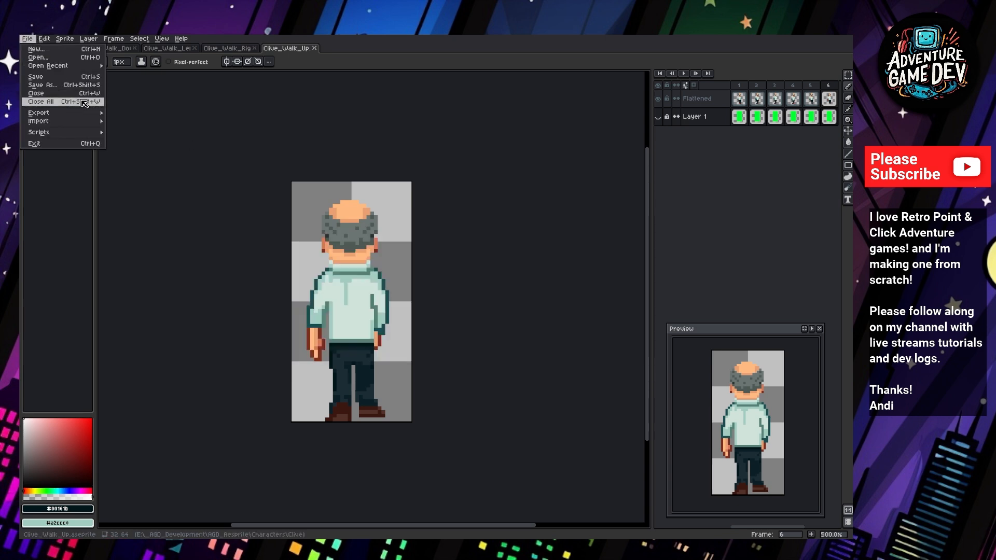
mouse_move(52, 113)
click(156, 123)
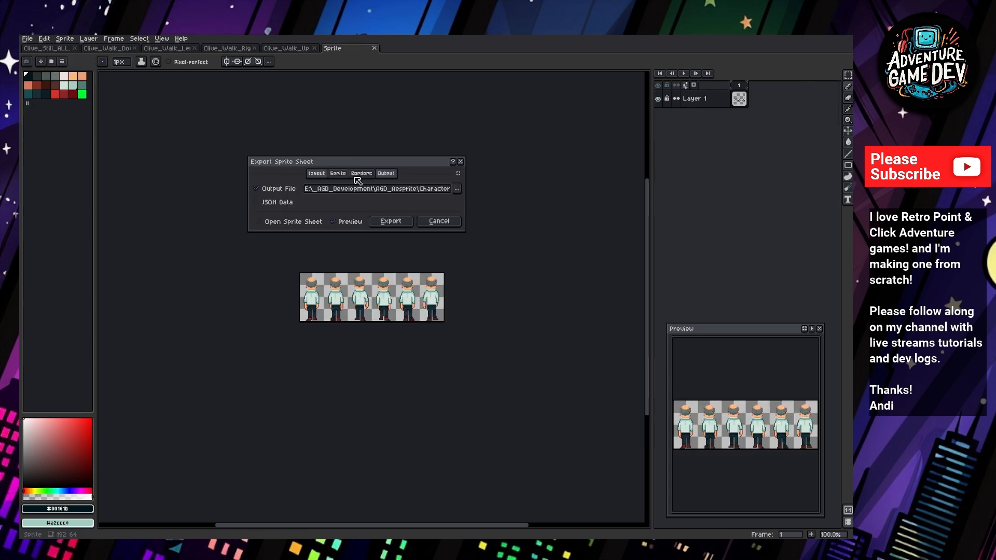
click(457, 189)
scroll(207, 234, up, 3)
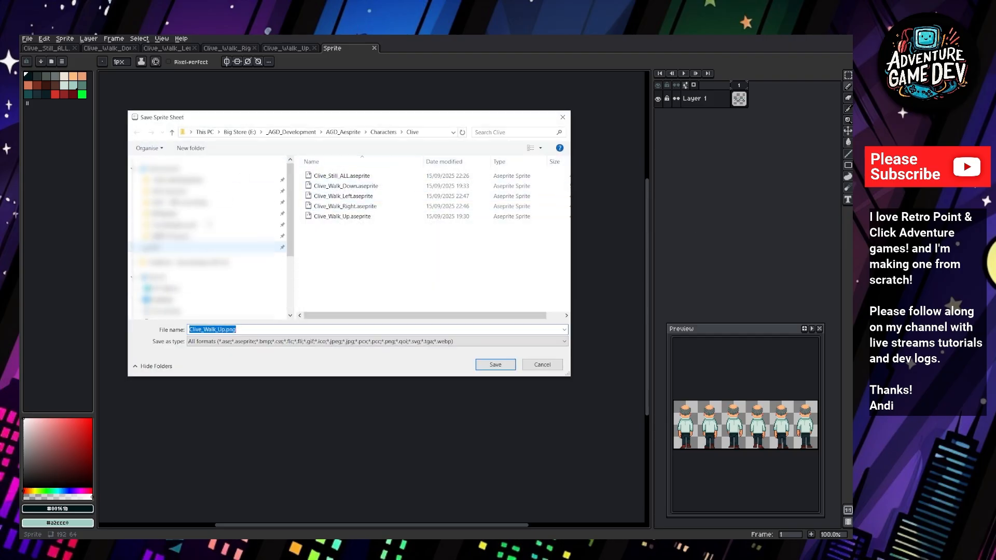
click(166, 213)
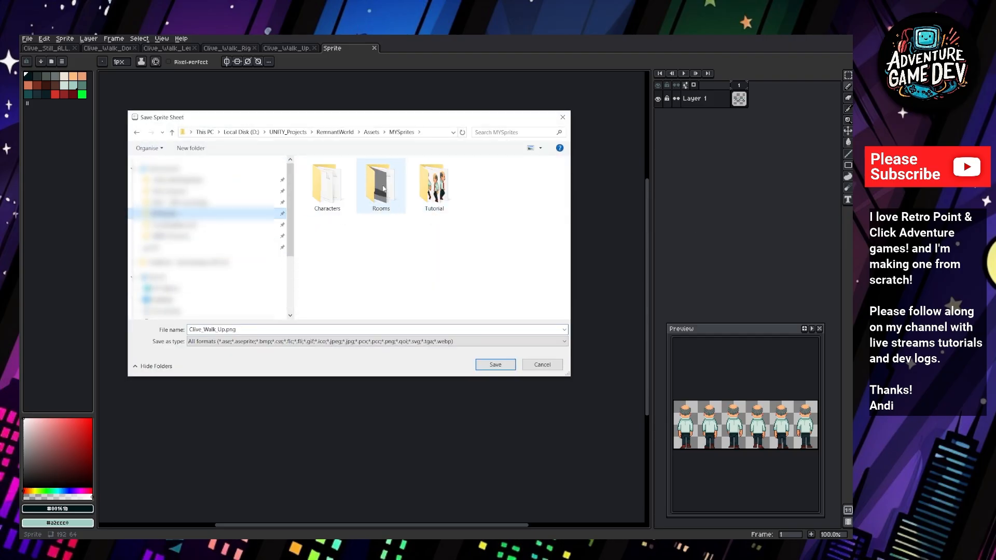
double_click(429, 185)
click(260, 328)
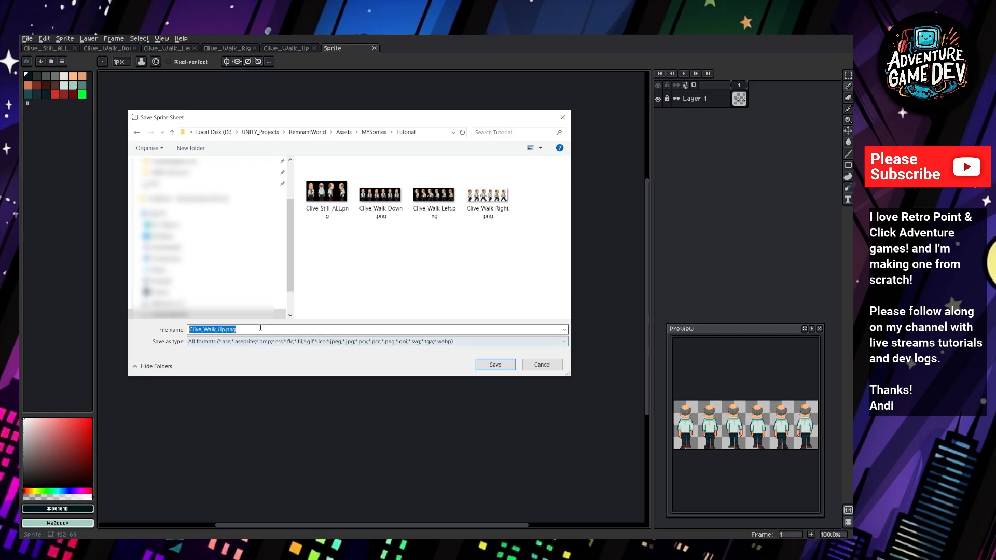
click(495, 365)
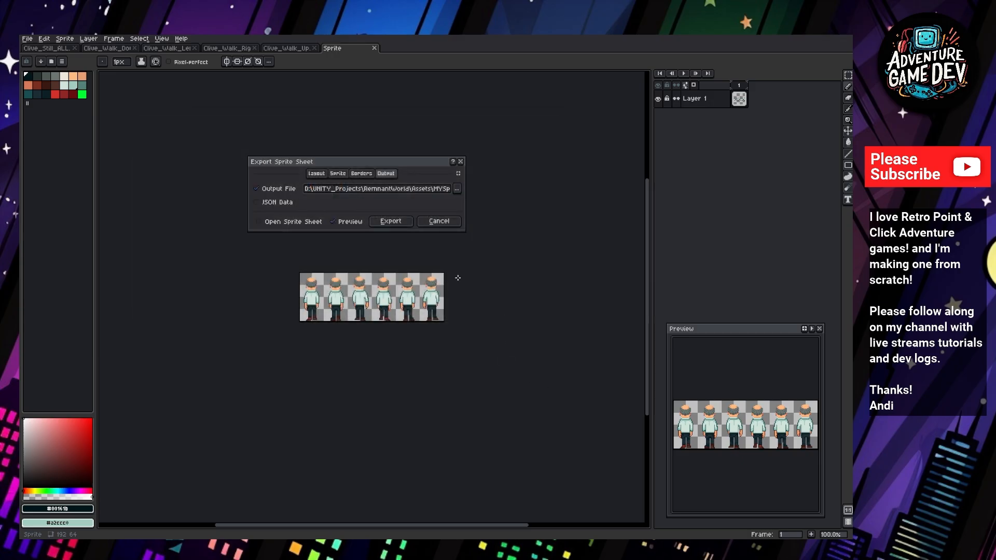
click(390, 222)
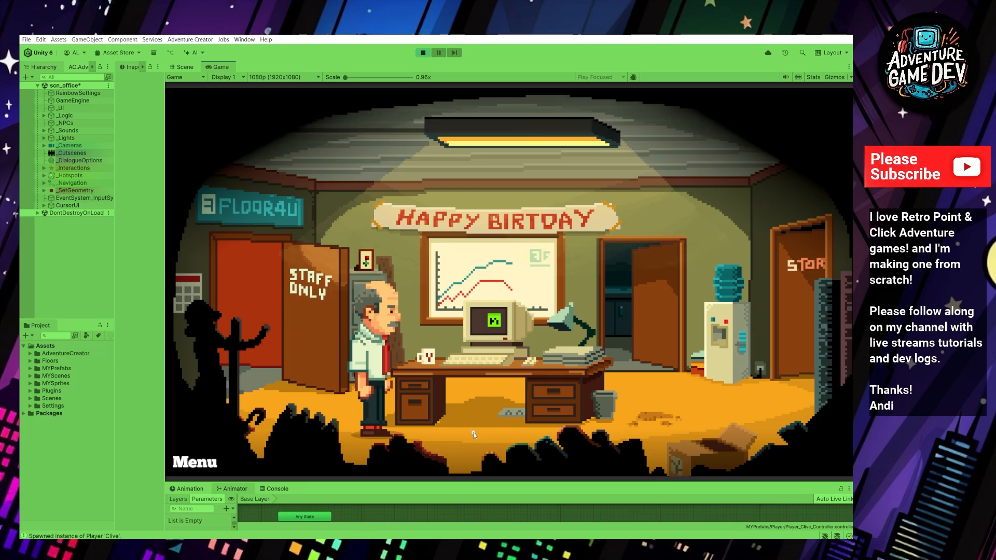
- In Unity, walk Clive around the running office scene to examine his directional animations, and stop the game
click(683, 419)
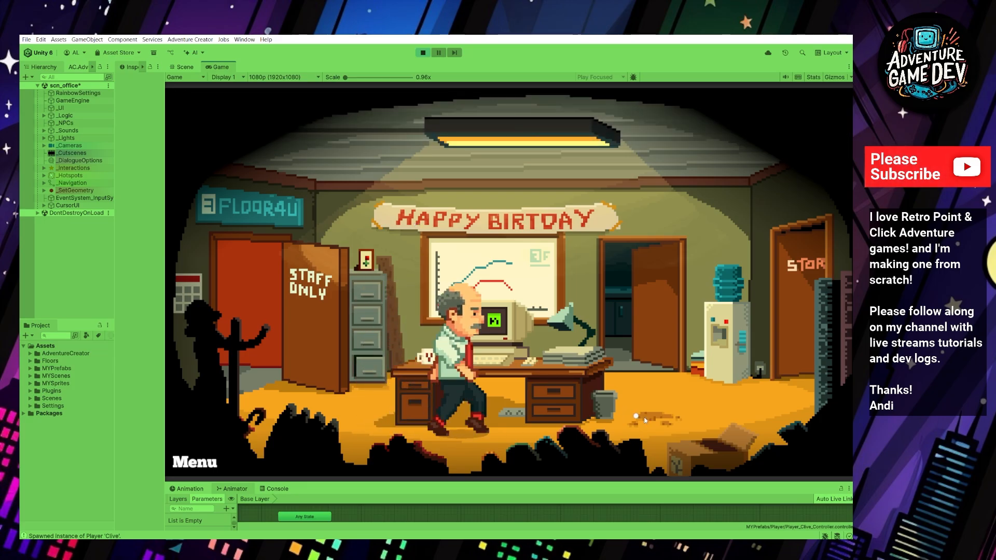
click(474, 434)
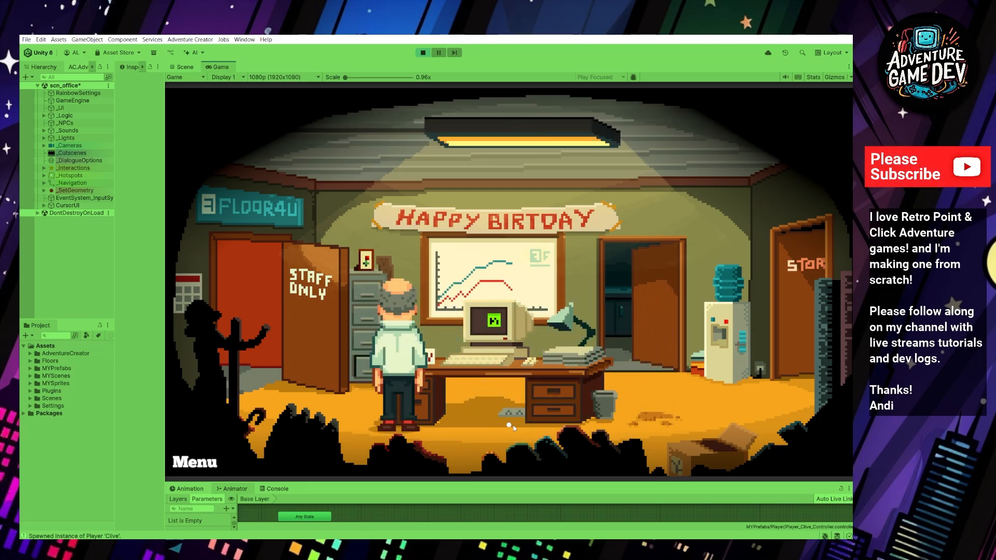
click(660, 390)
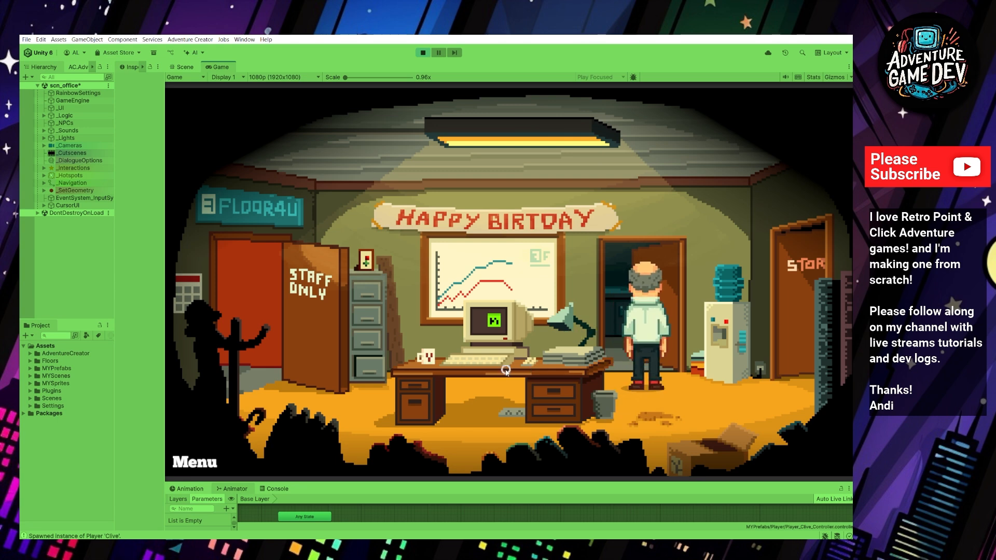
click(385, 382)
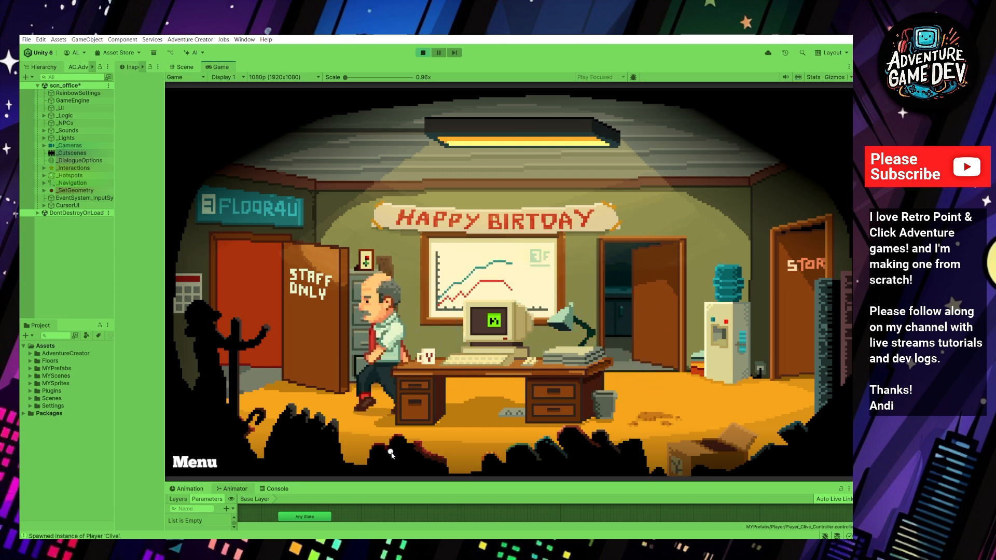
click(682, 382)
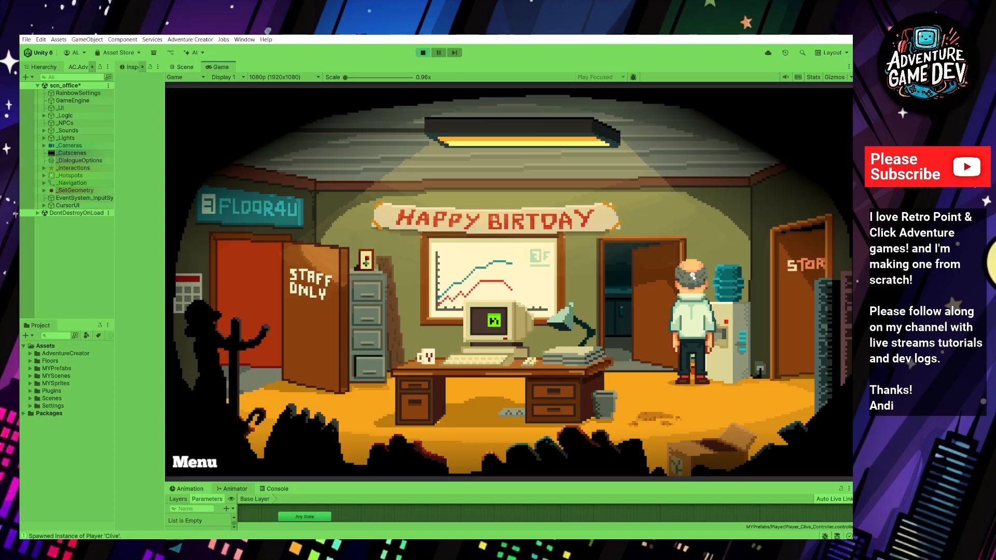
click(698, 407)
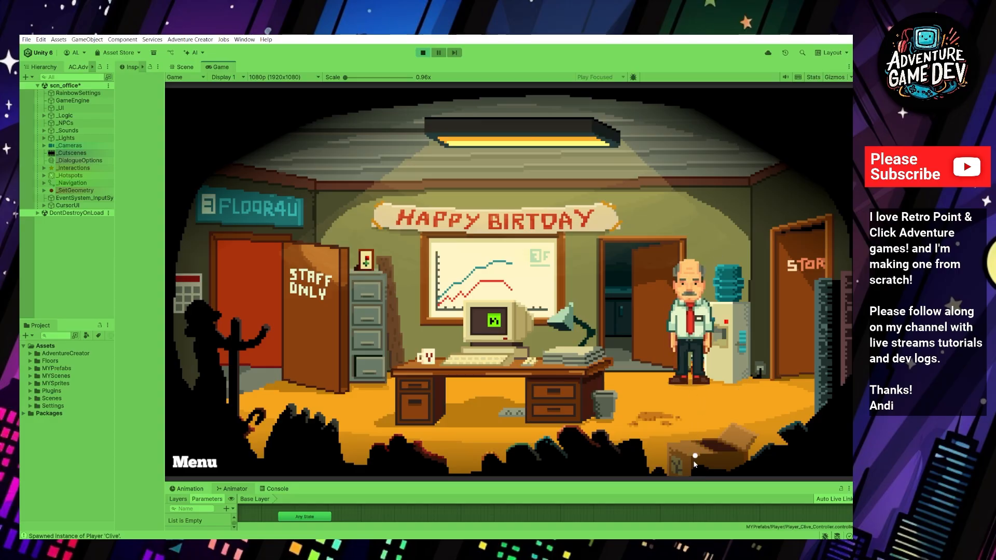
click(759, 409)
click(670, 438)
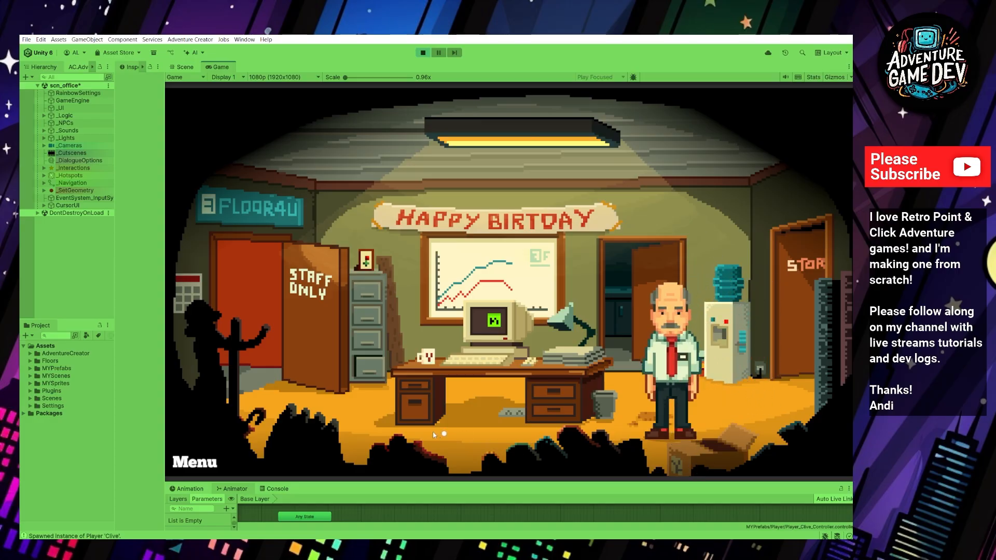
click(423, 52)
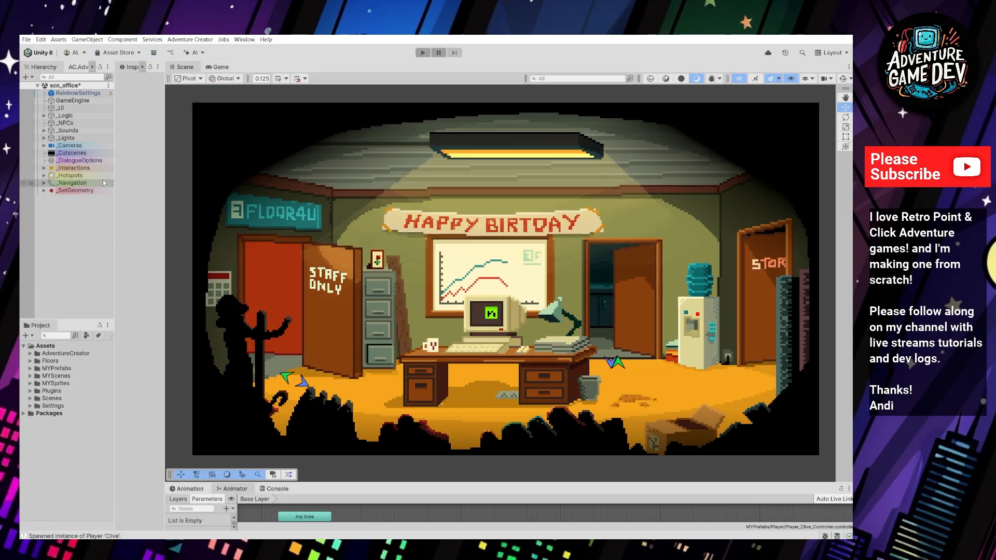
- Rearrange the editor layout with a wider Inspector and Hierarchy and a slightly taller Project area
drag(165, 193, 430, 234)
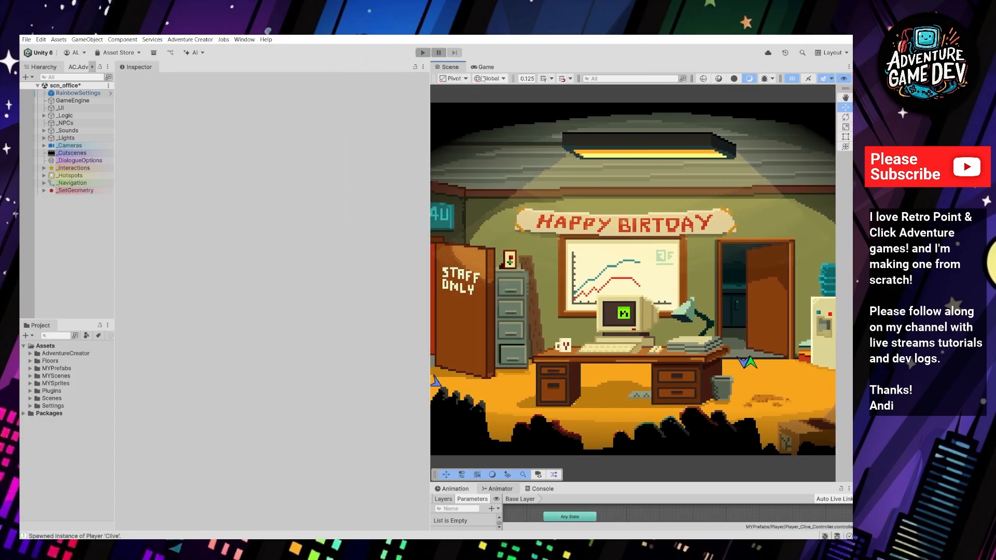
scroll(547, 243, down, 4)
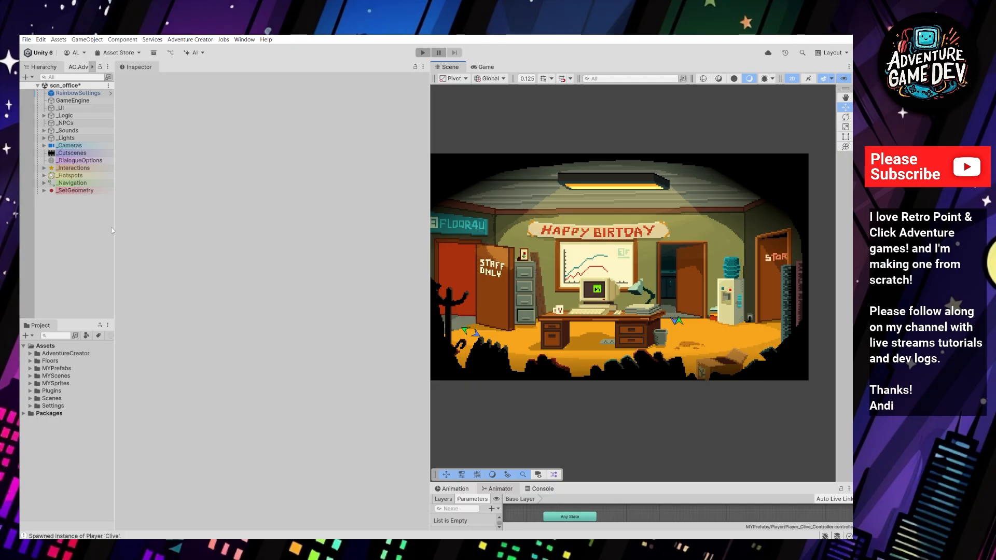
drag(116, 228, 193, 275)
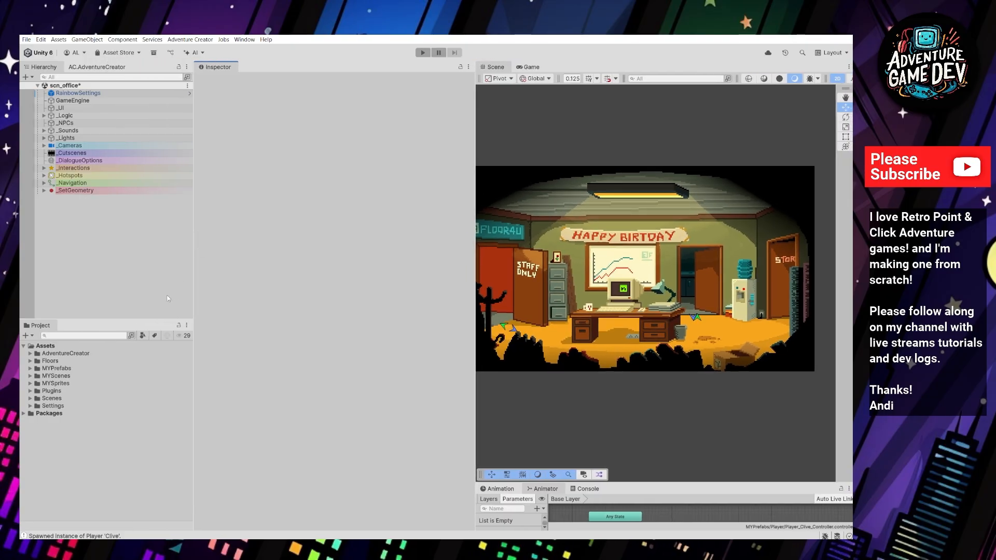
drag(147, 319, 148, 306)
mouse_move(193, 283)
mouse_down()
mouse_move(215, 280)
mouse_move(193, 280)
mouse_up()
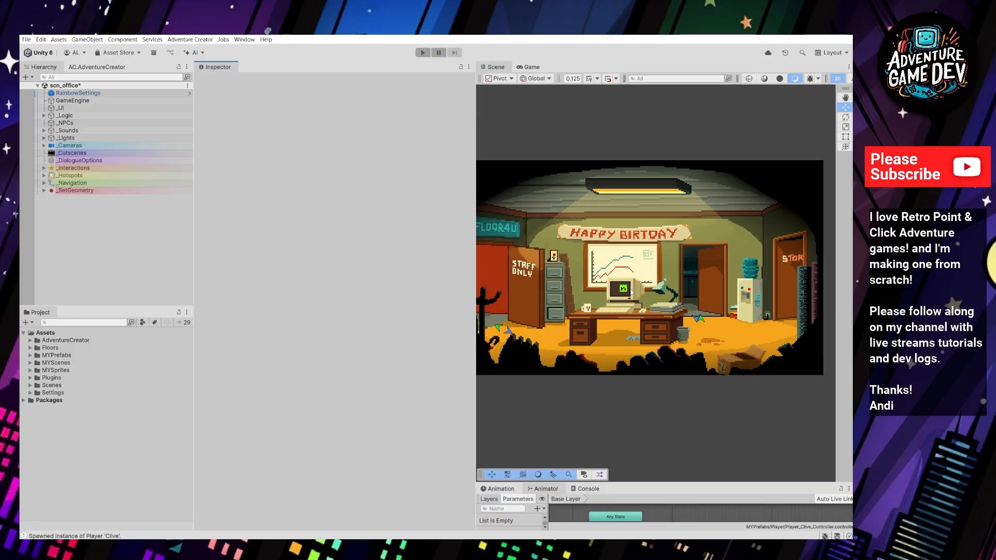
- Enlarge the Animator area below the Scene view to fit its state graph, and widen both beside the Inspector
drag(645, 481, 635, 343)
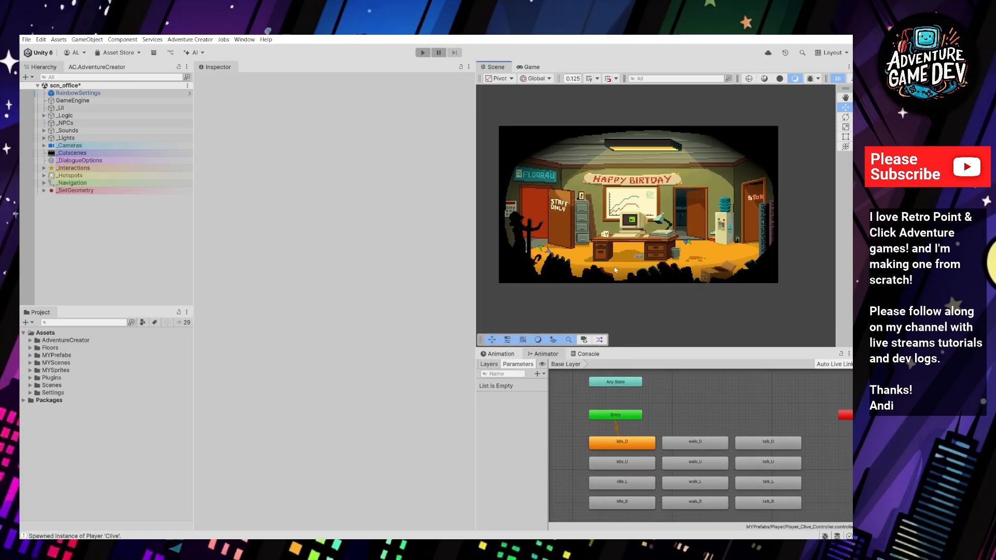
scroll(614, 267, up, 2)
middle_drag(649, 231, 632, 223)
drag(477, 287, 432, 287)
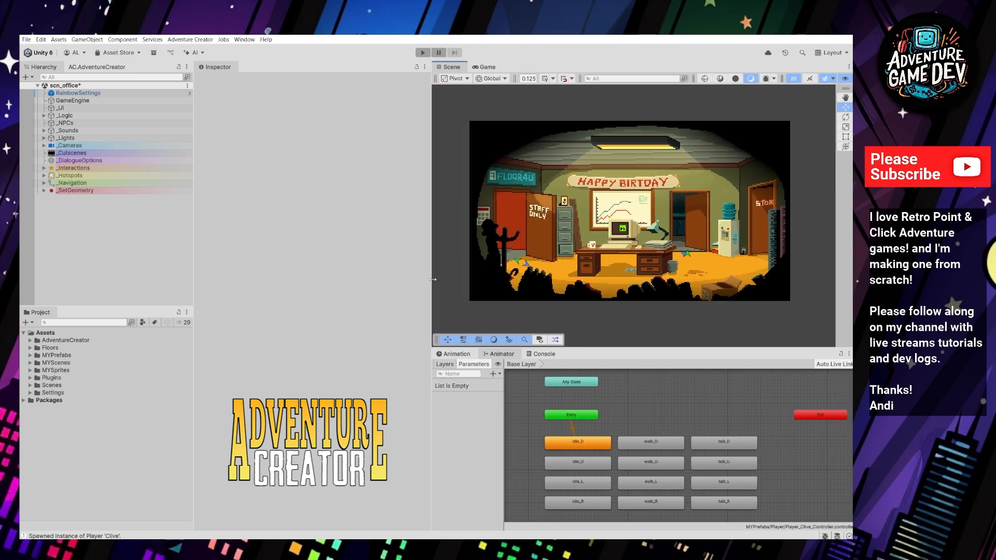
- Examine the imported Clive_Still_ALL and Clive_Walk sprite sheets and their previews in the MYSprites/Tutorial folder
scroll(618, 266, up, 2)
middle_drag(618, 265, 624, 276)
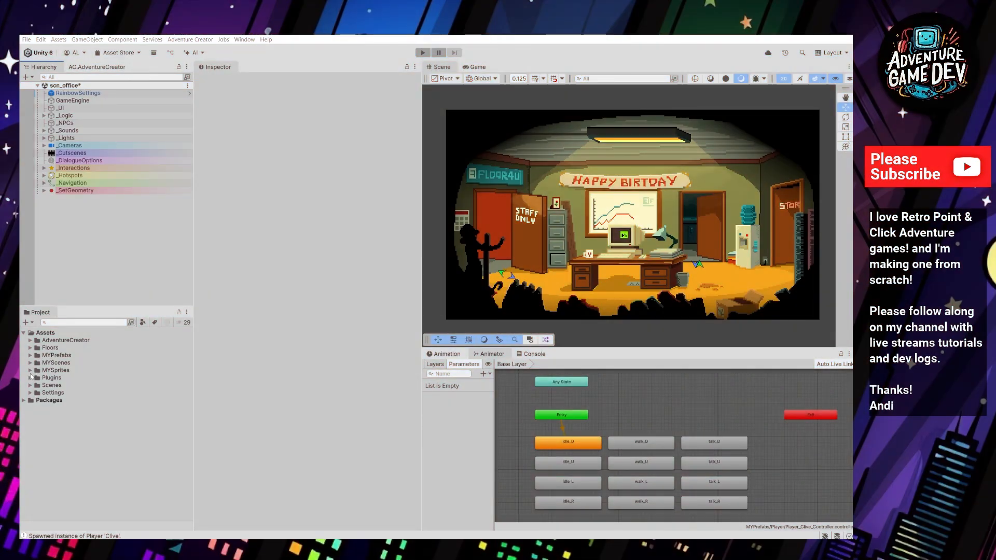
click(30, 370)
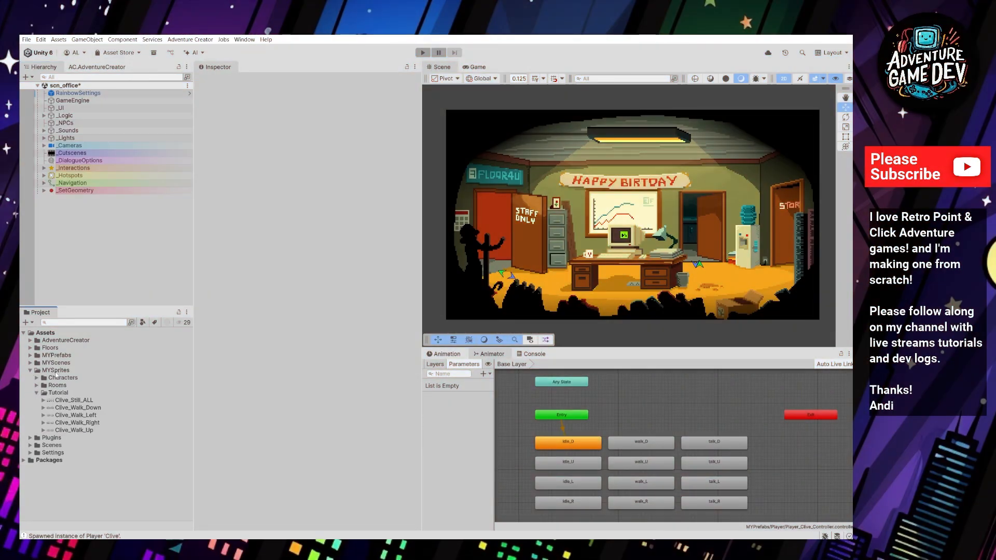
click(75, 401)
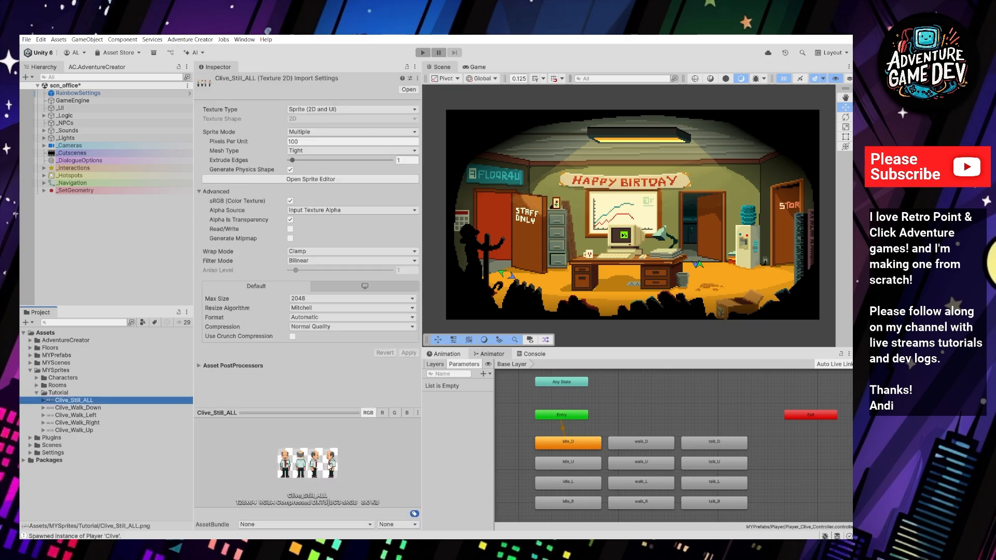
click(84, 407)
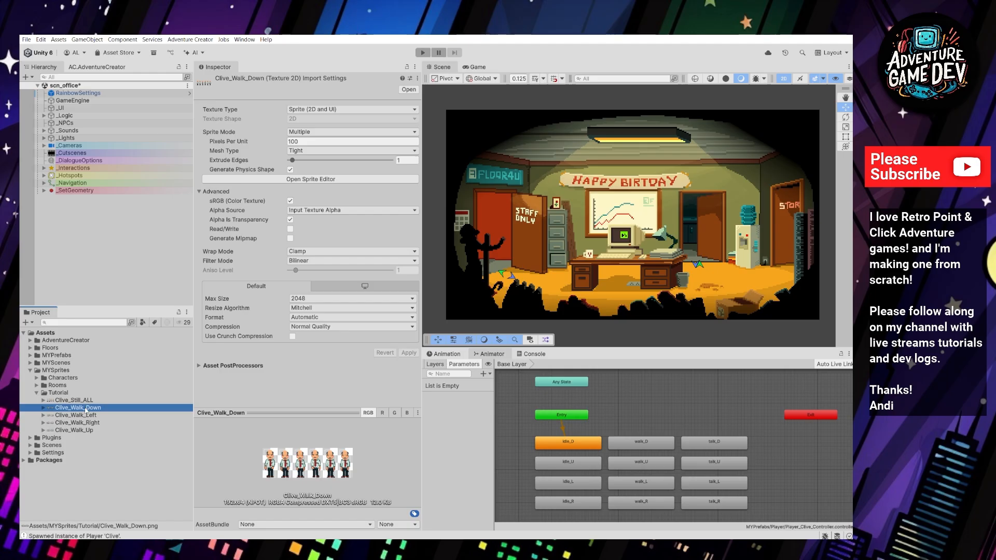
click(94, 417)
click(95, 423)
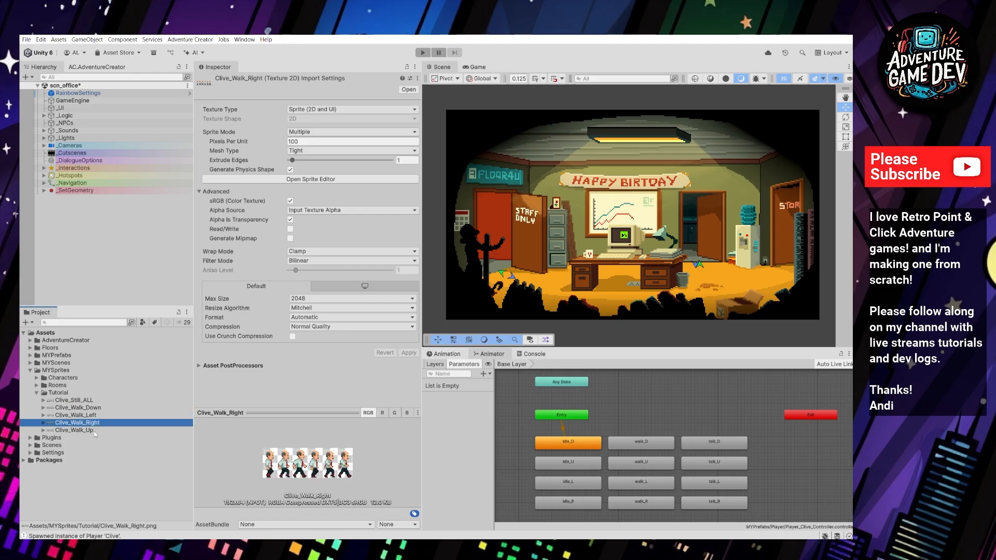
click(94, 430)
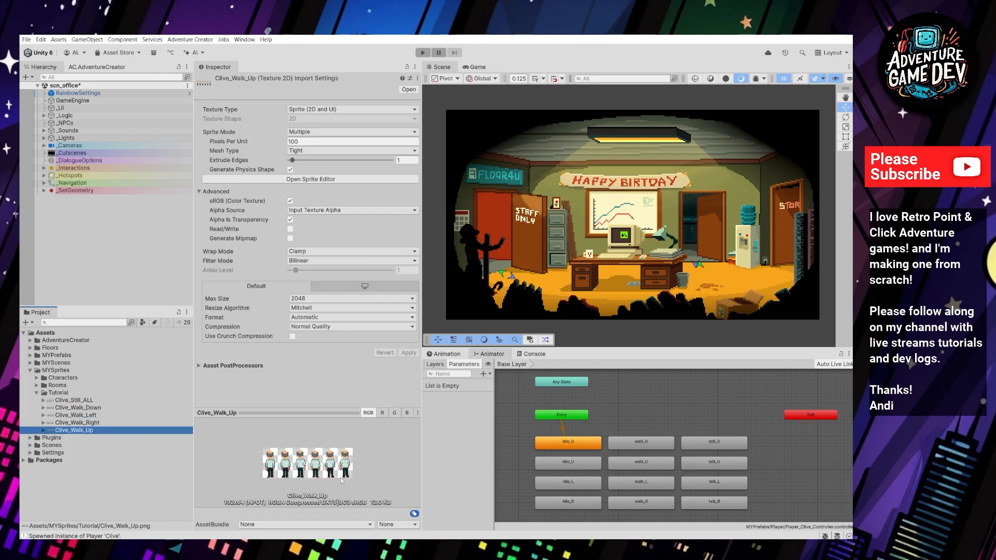
click(97, 409)
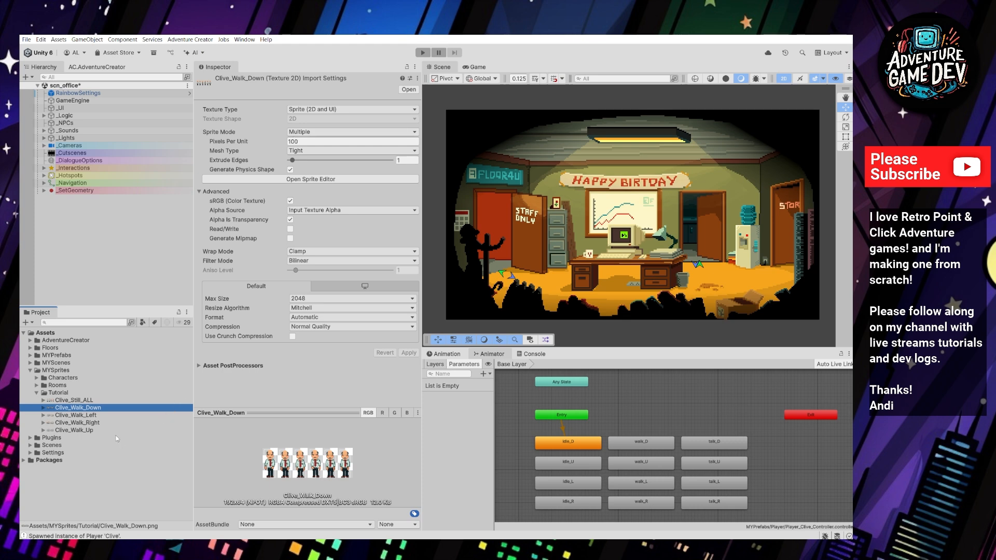
click(76, 401)
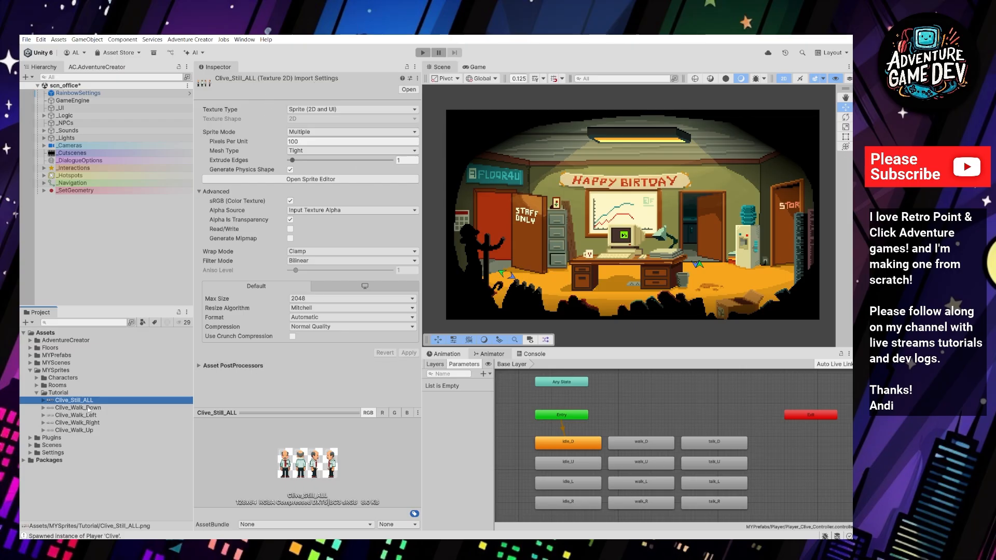
- Examine the Clive_Still_ALL frames in the Sprite Editor, close it, and preview the Clive_Walk_Down sheet for comparison
click(312, 179)
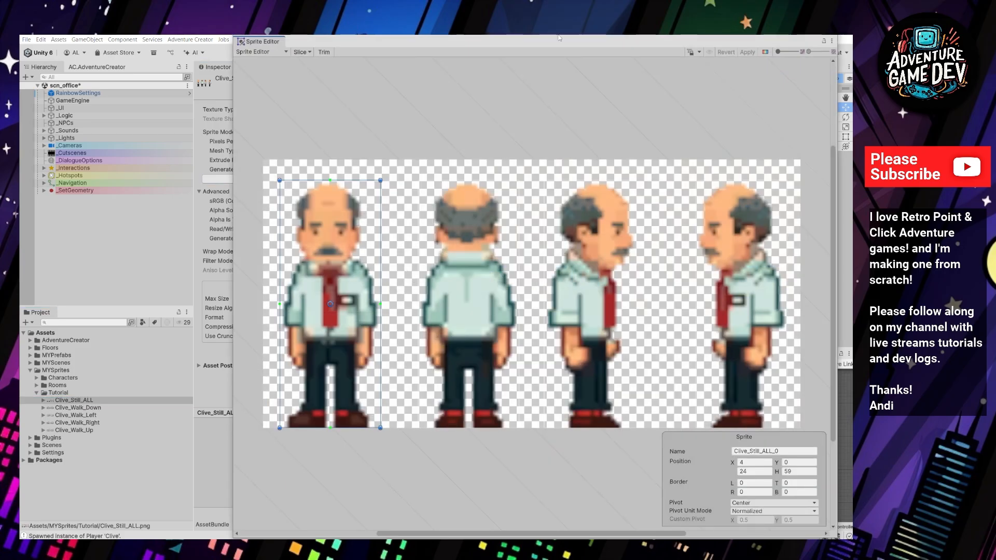
drag(560, 37, 489, 39)
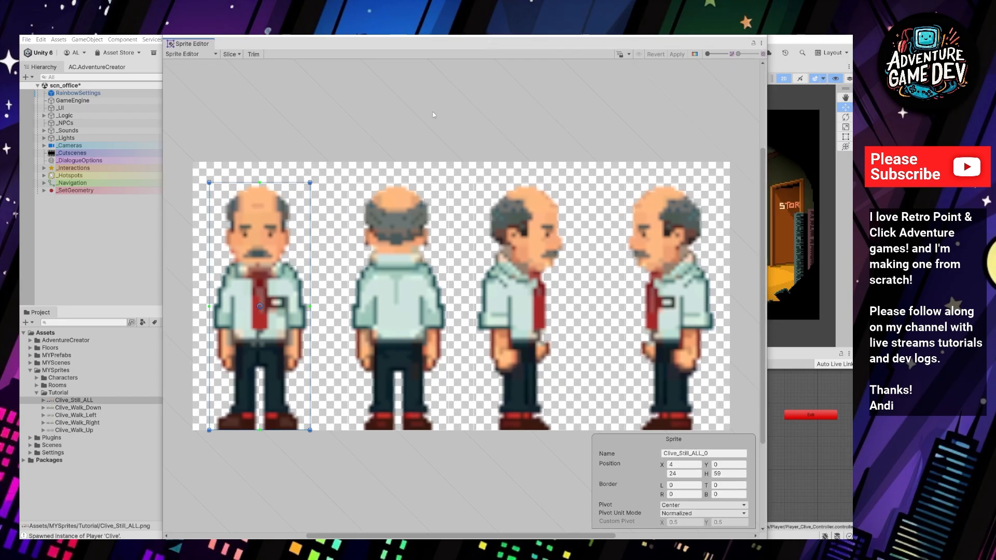
click(760, 38)
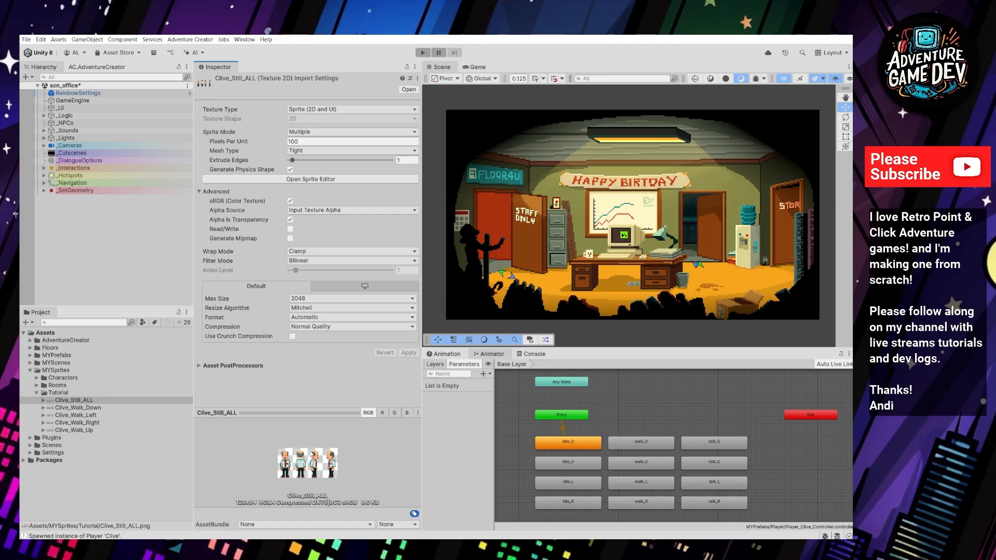
click(88, 409)
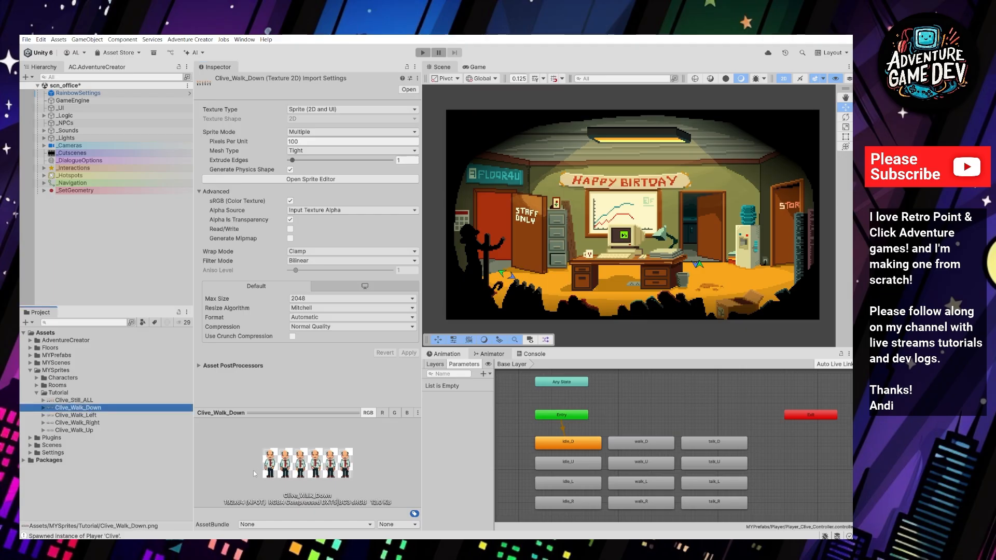
- Set Clive_Still_ALL's filter mode to Point (no filter) and compression to None, apply the import settings, and check the Sprite Editor
click(84, 401)
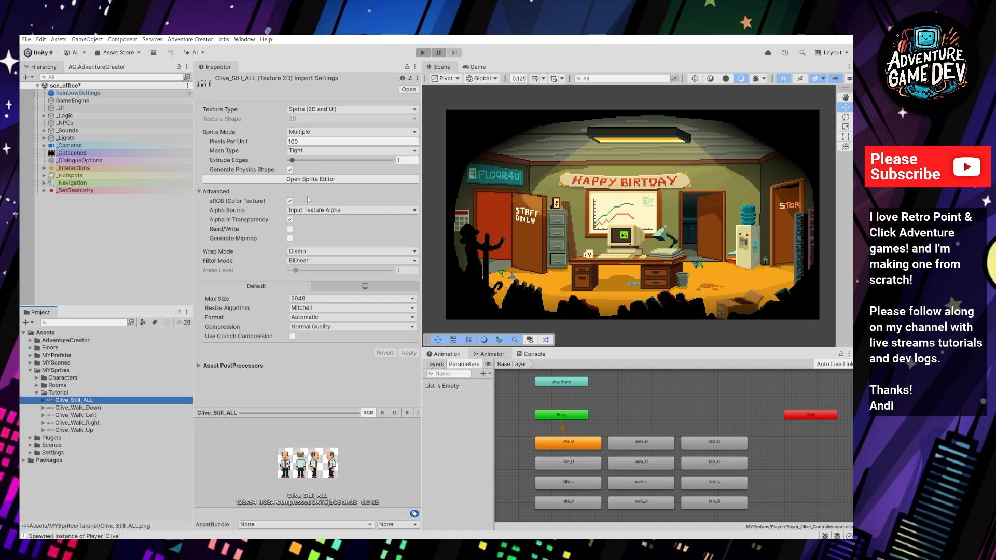
click(322, 260)
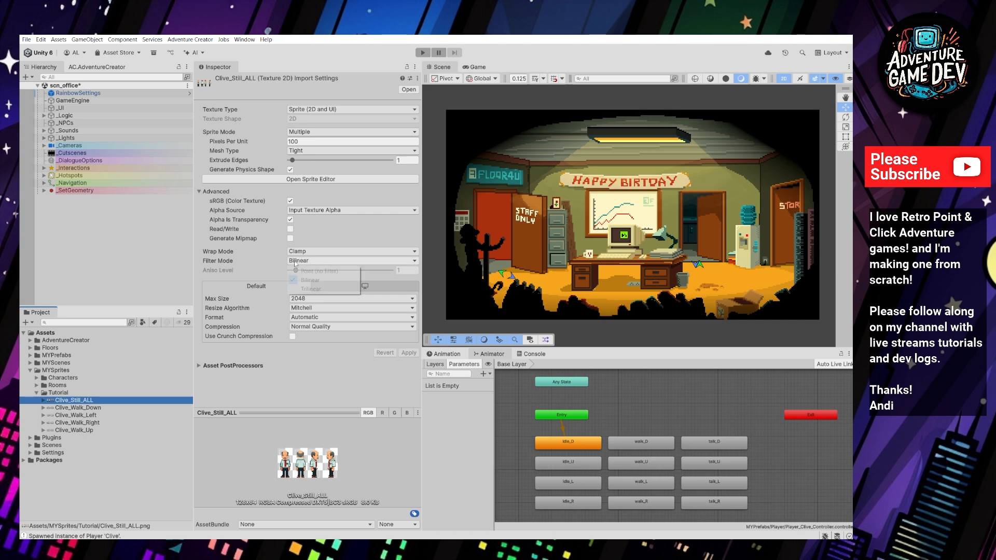
click(329, 270)
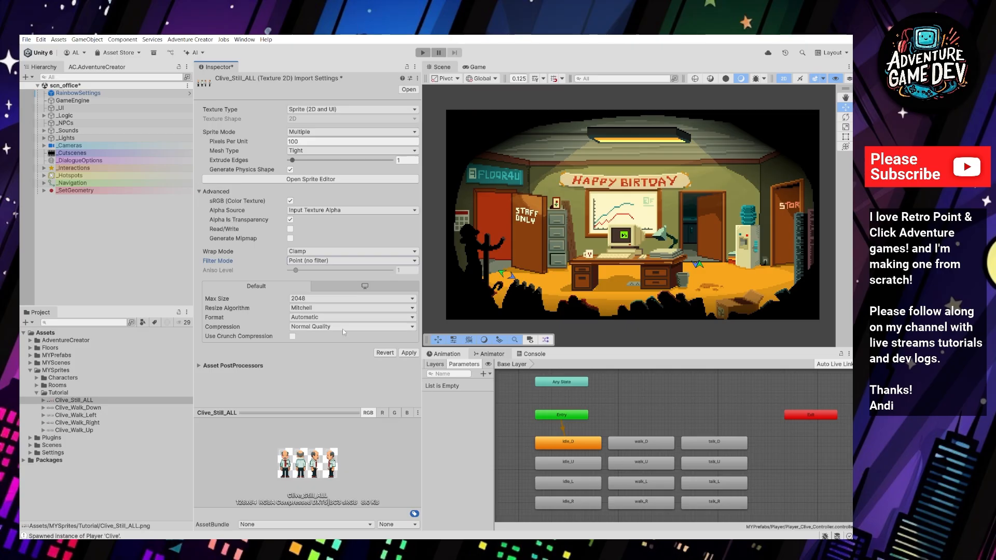
click(329, 327)
click(313, 338)
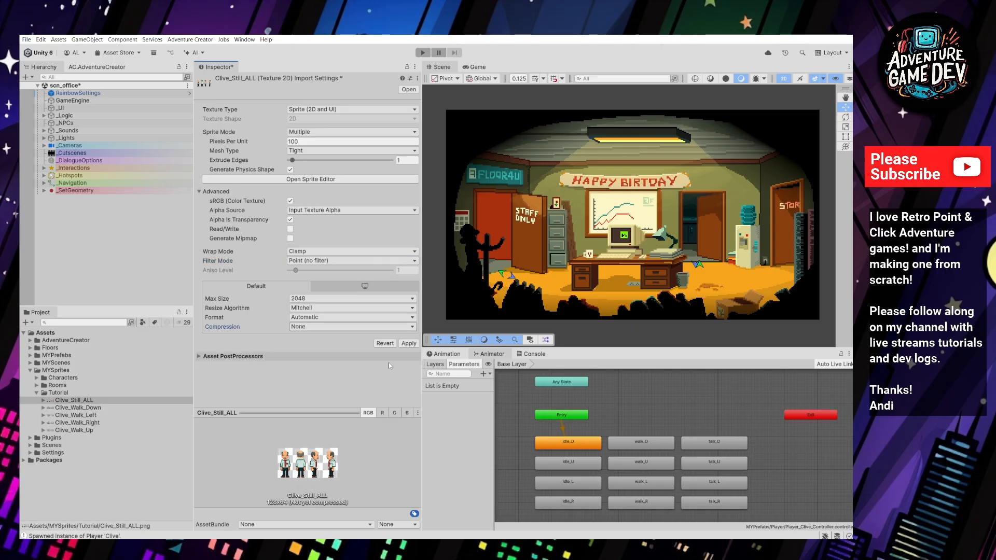
click(409, 343)
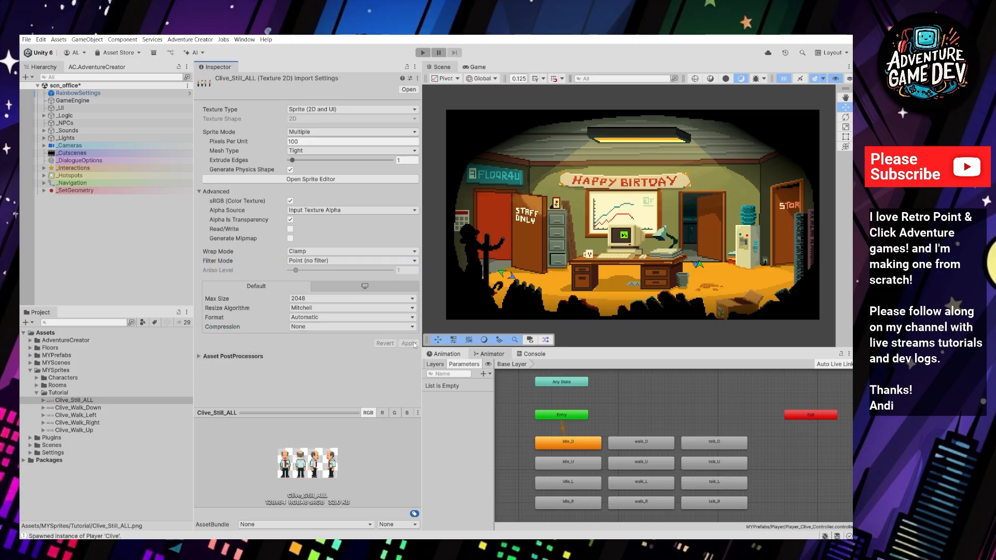
click(329, 180)
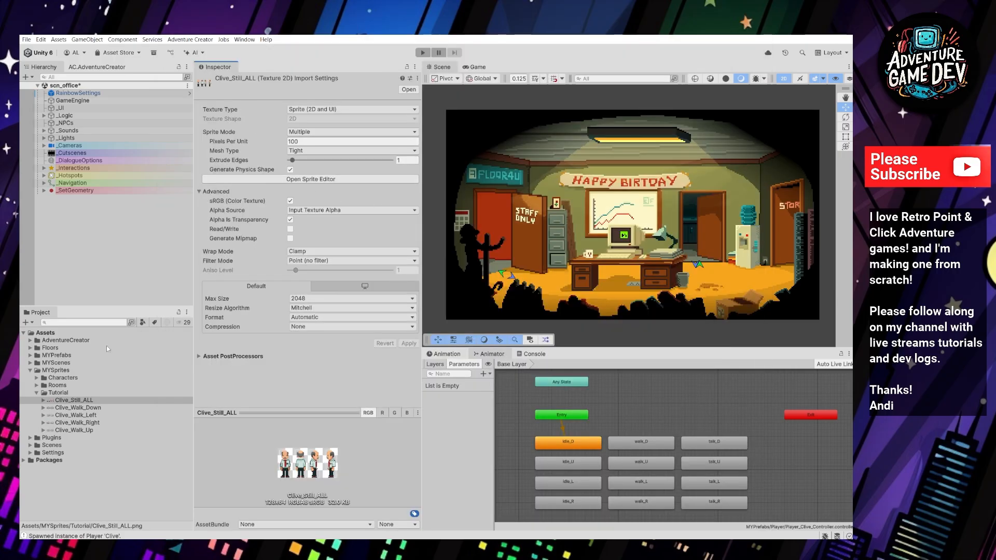
- Load the PixelArt_TextureImporter preset onto Clive_Still_ALL and save its import settings
click(410, 78)
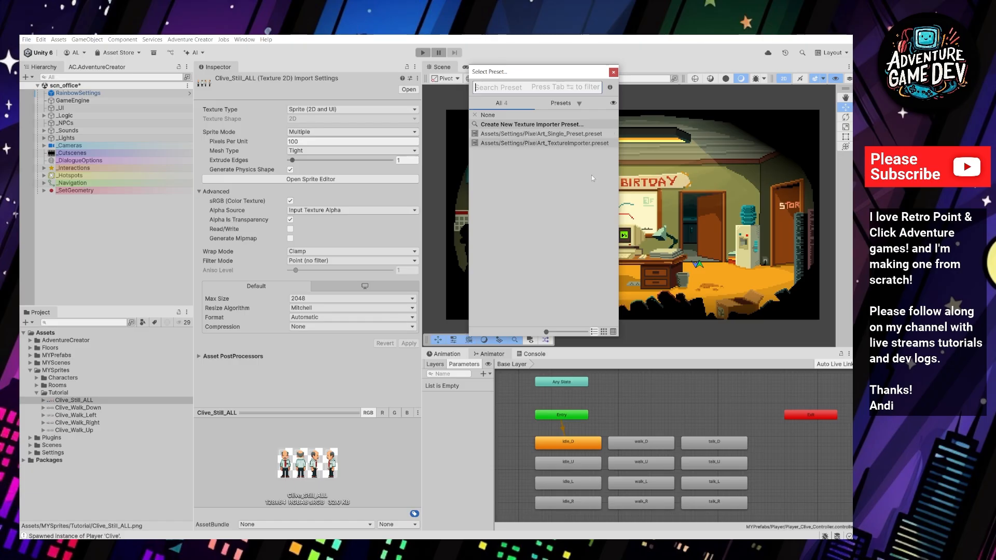
click(549, 145)
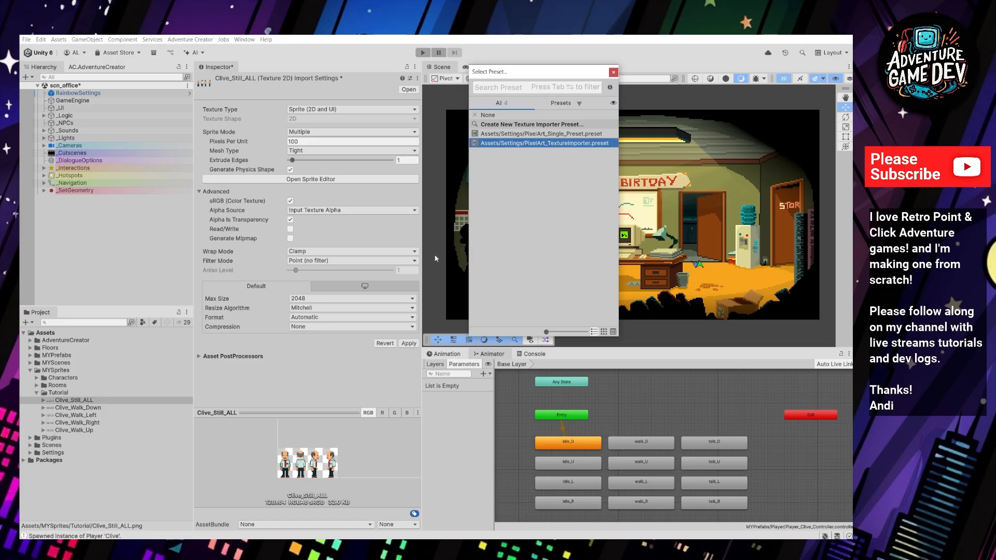
double_click(543, 143)
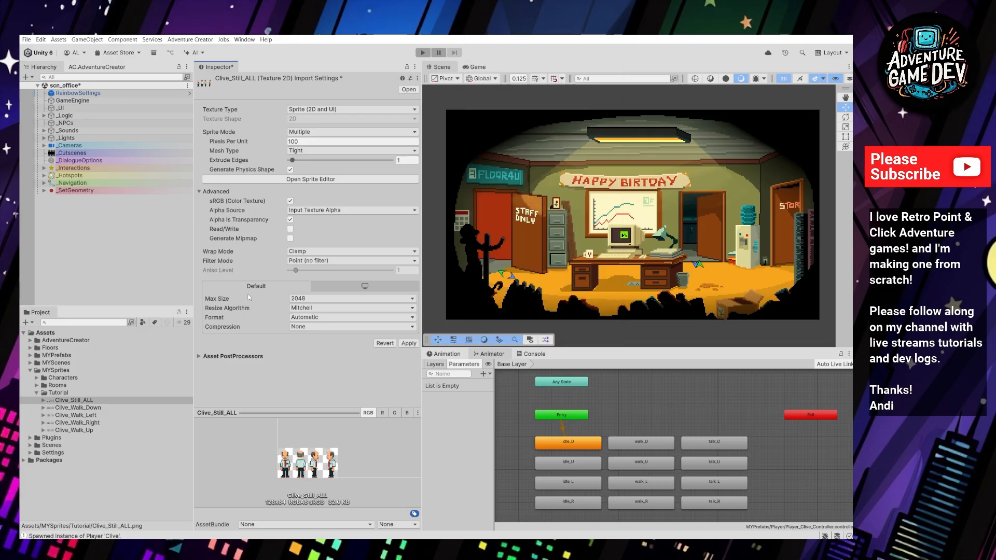
click(92, 408)
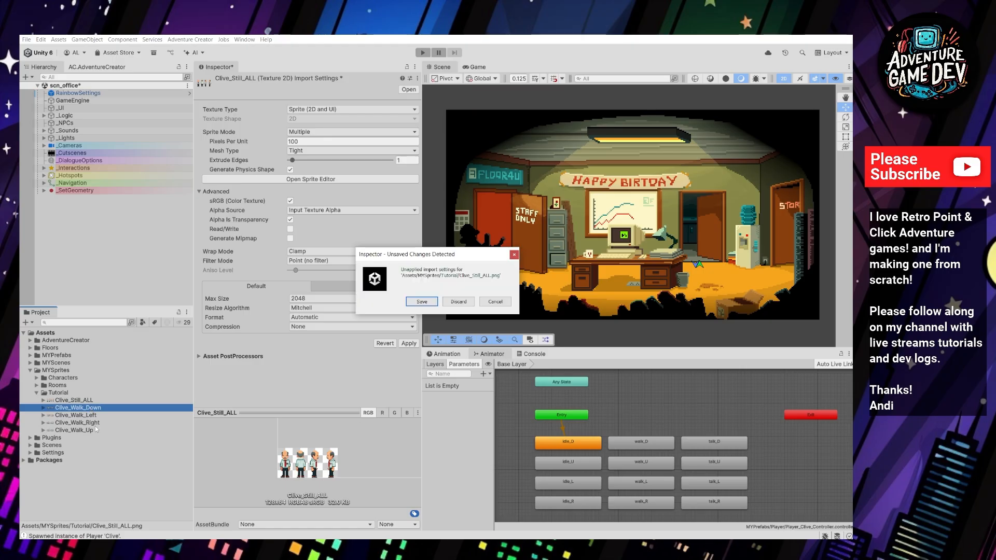
key(Return)
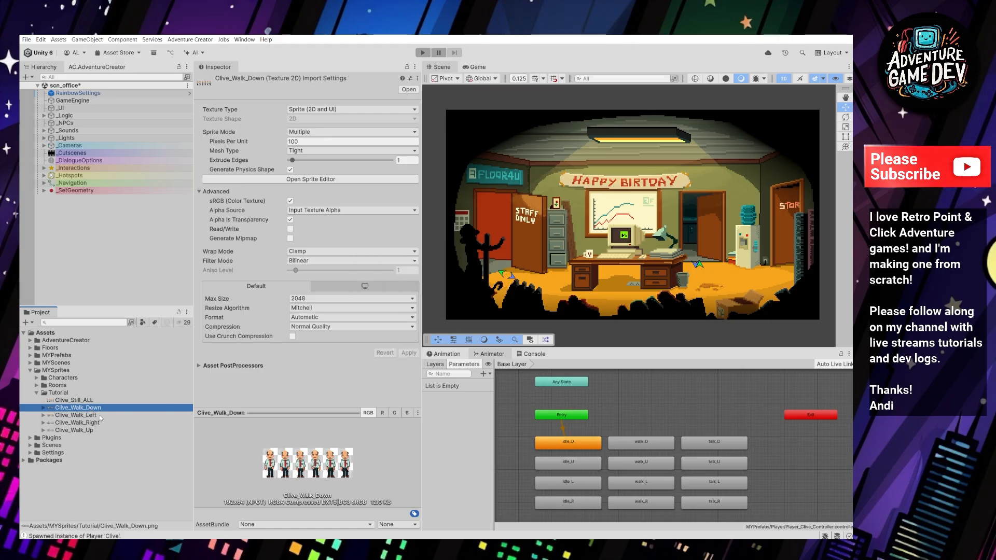
- Apply the PixelArt_TextureImporter preset to the Clive_Walk_Down, Left, Right and Up sheets together
shift+click(94, 431)
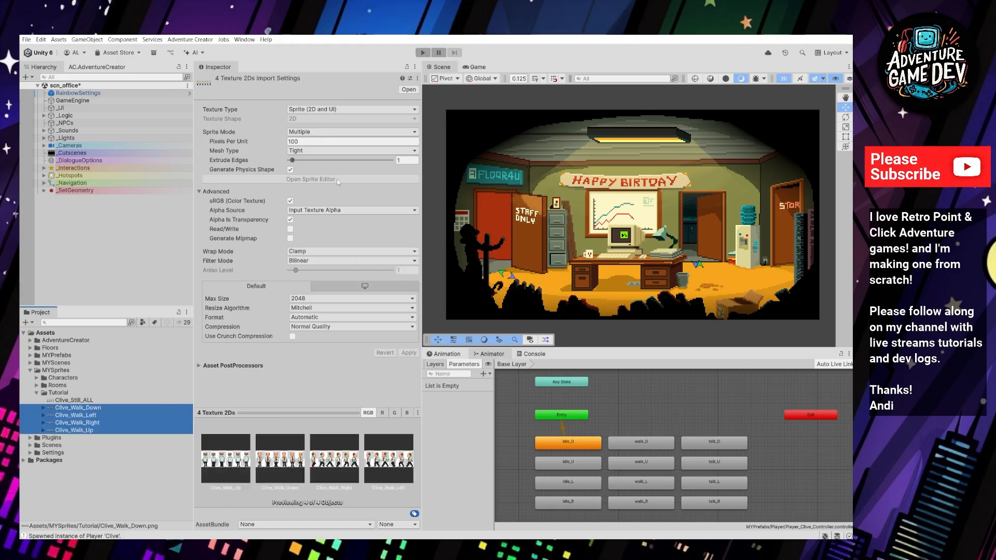
click(410, 78)
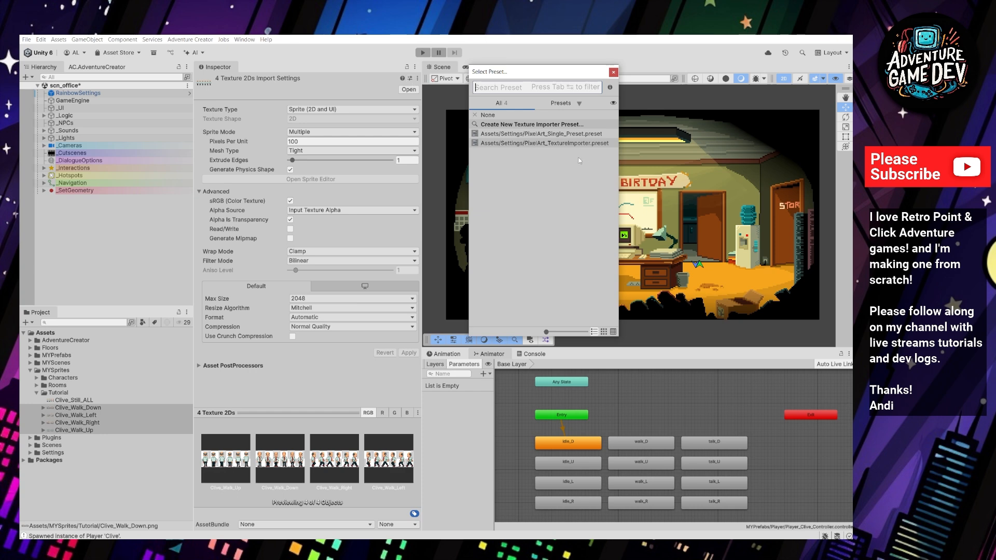
double_click(568, 144)
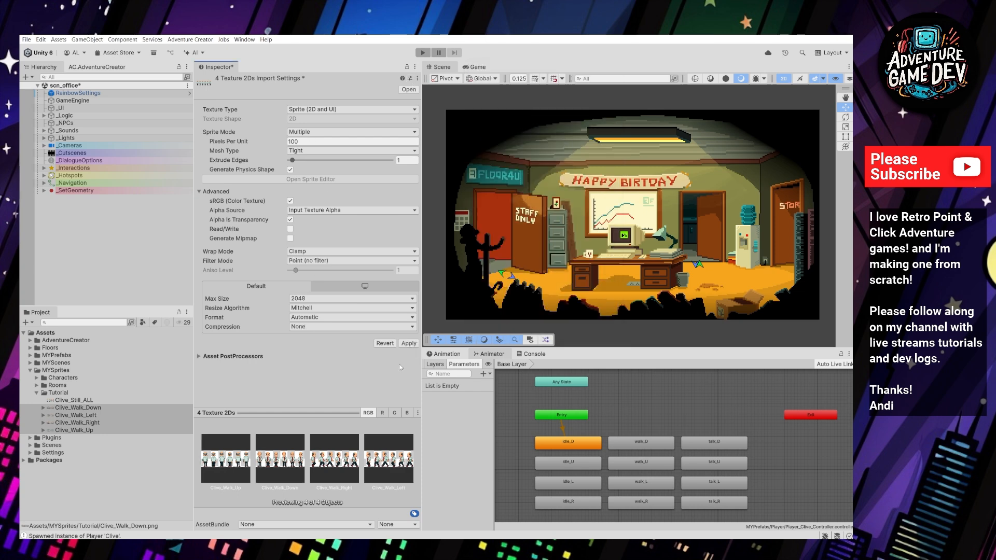
click(409, 343)
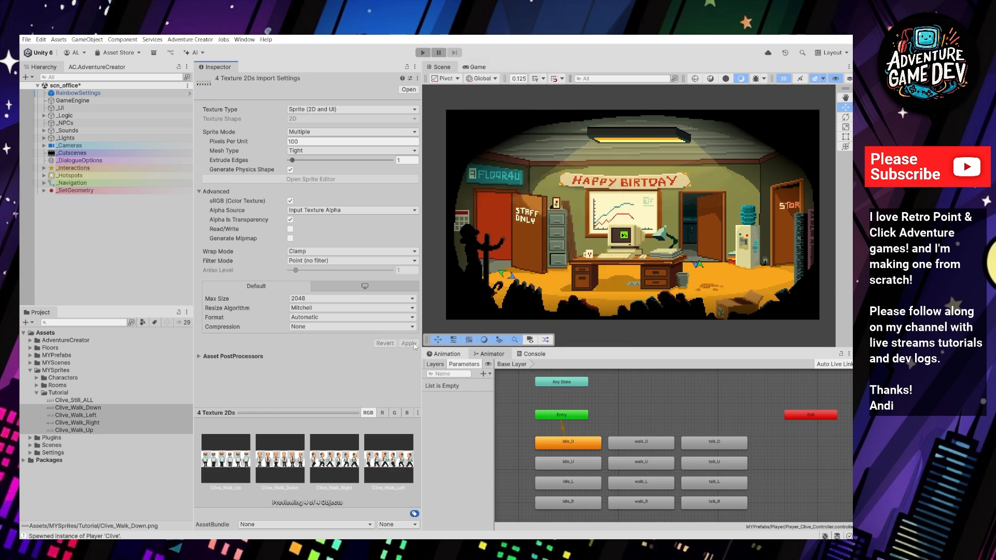
- Check the import settings and previews of the Clive_Still_ALL, Clive_Walk_Down and Clive_Walk_Left sheets
click(93, 400)
click(95, 408)
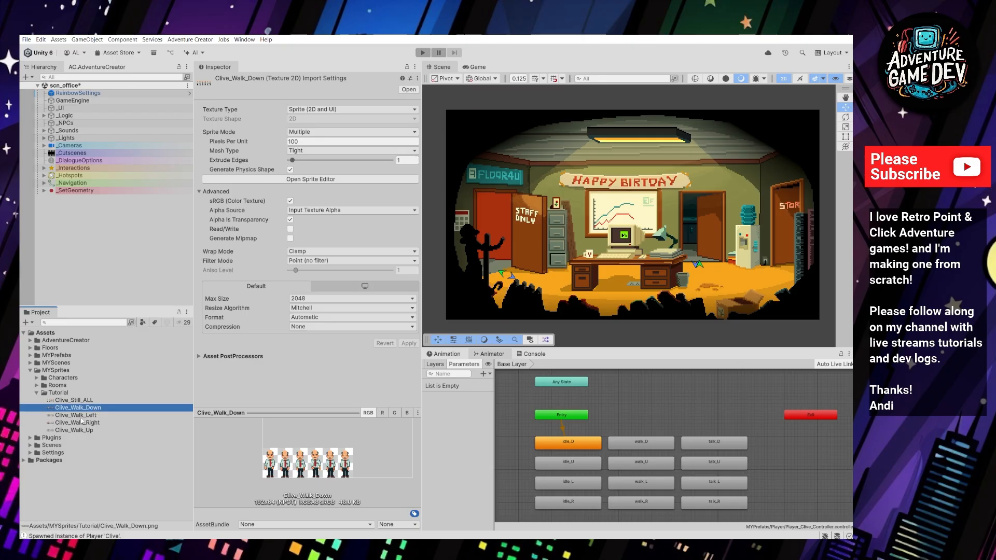
click(82, 415)
click(88, 407)
- Remove the out-of-bounds Office_basic_backdrop_0 sprite rect from Clive_Walk_Left in the Sprite Editor and save the change
click(90, 415)
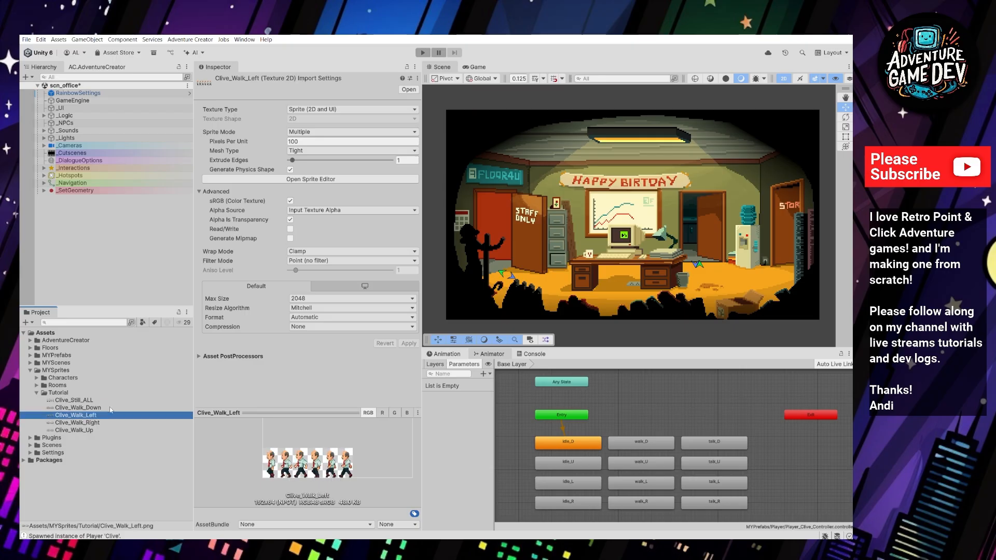
click(312, 179)
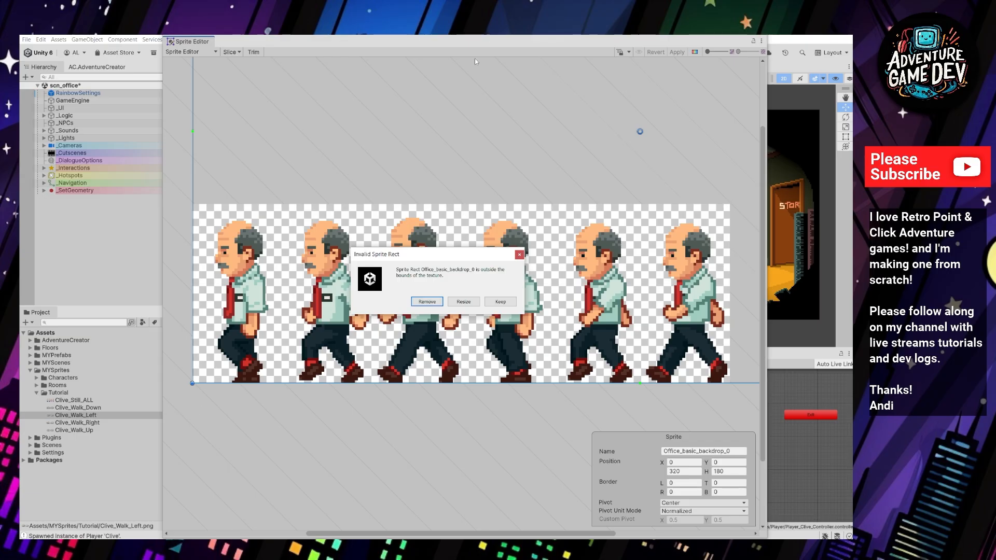
click(432, 302)
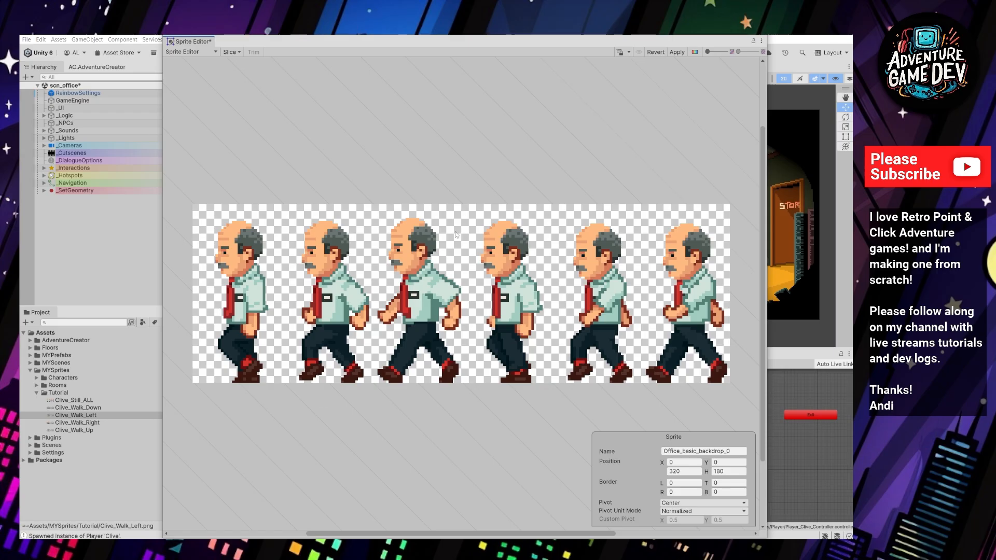
click(758, 35)
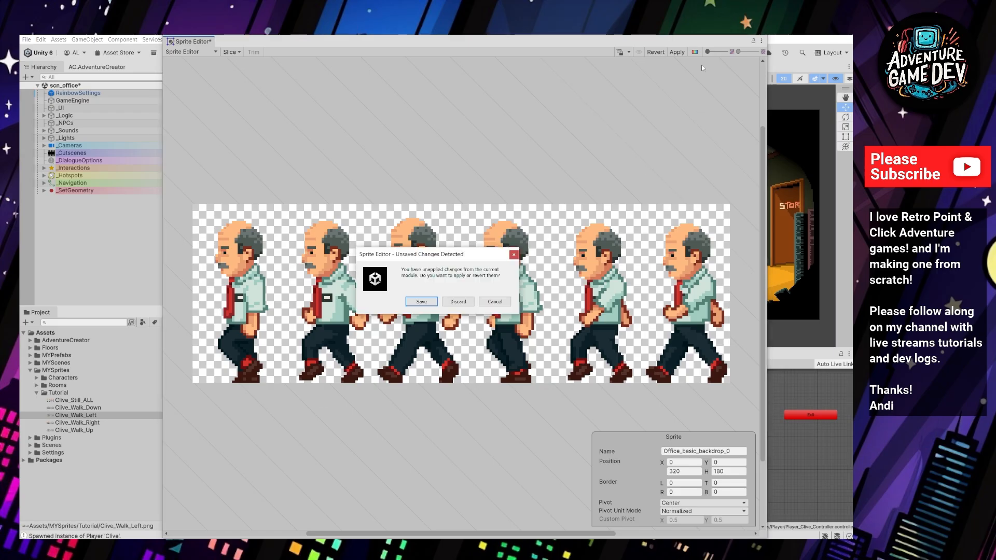
click(421, 302)
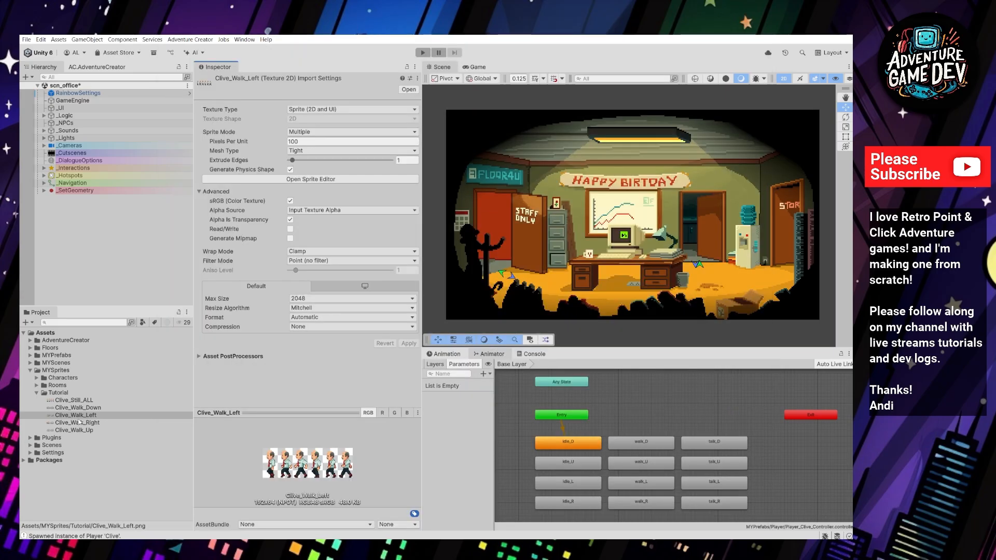
- Open Clive_Still_ALL in the Sprite Editor and remove its out-of-bounds Office_basic_backdrop_0 sprite rect
click(91, 398)
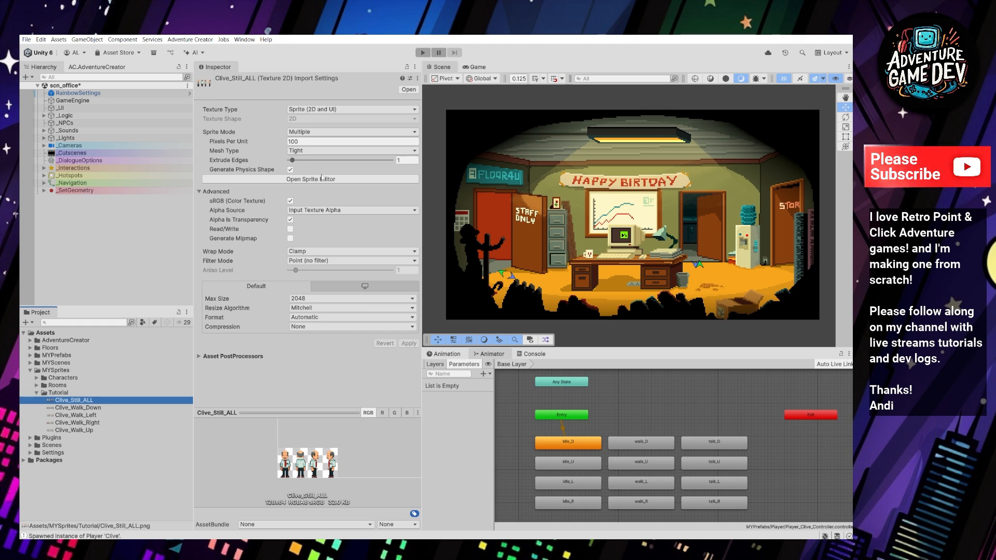
click(319, 179)
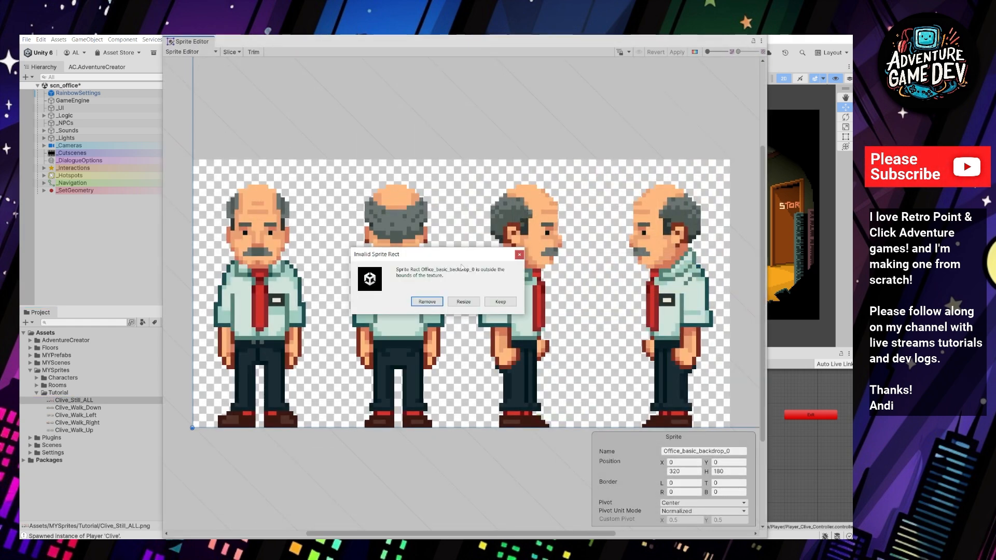
click(427, 302)
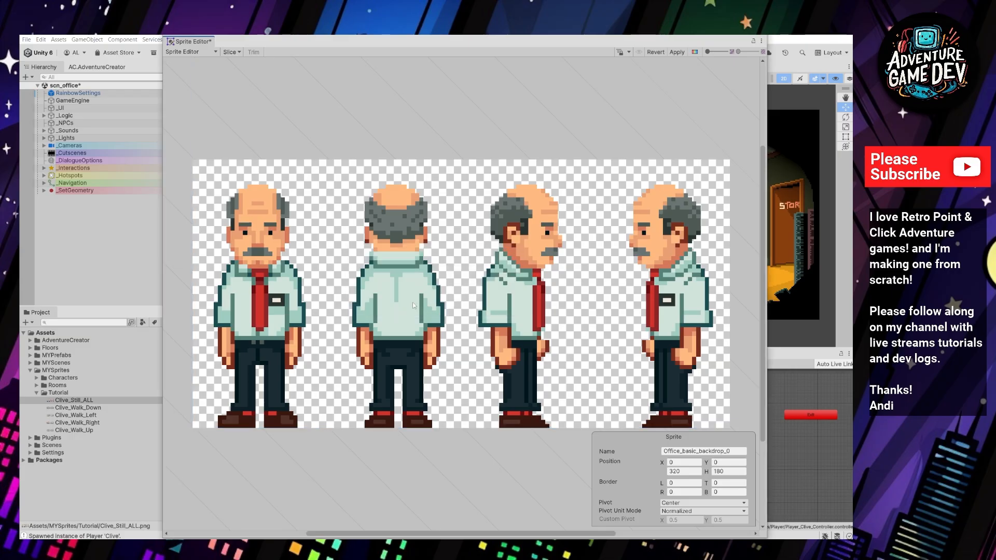
- Set the slicing type for Clive_Still_ALL to Grid By Cell Size
click(236, 53)
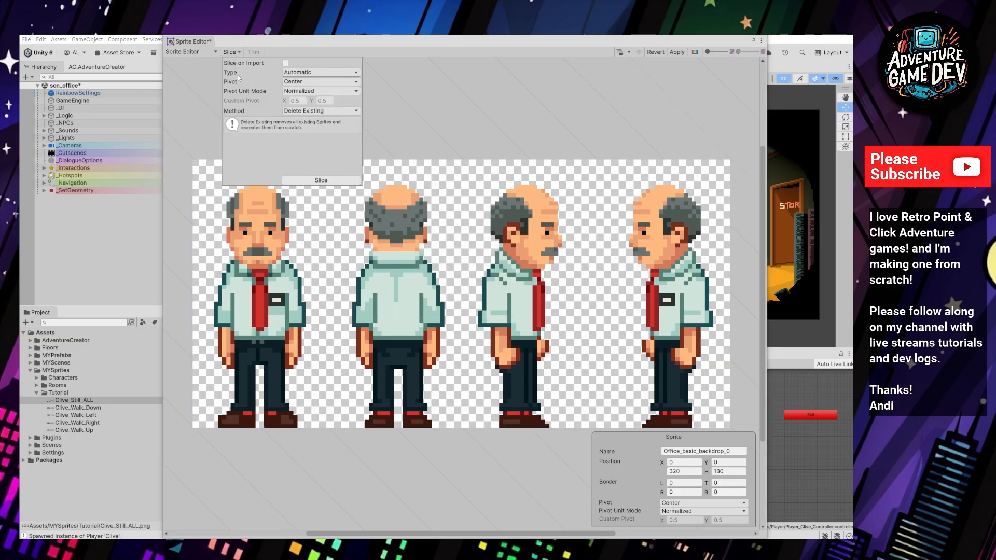
click(309, 73)
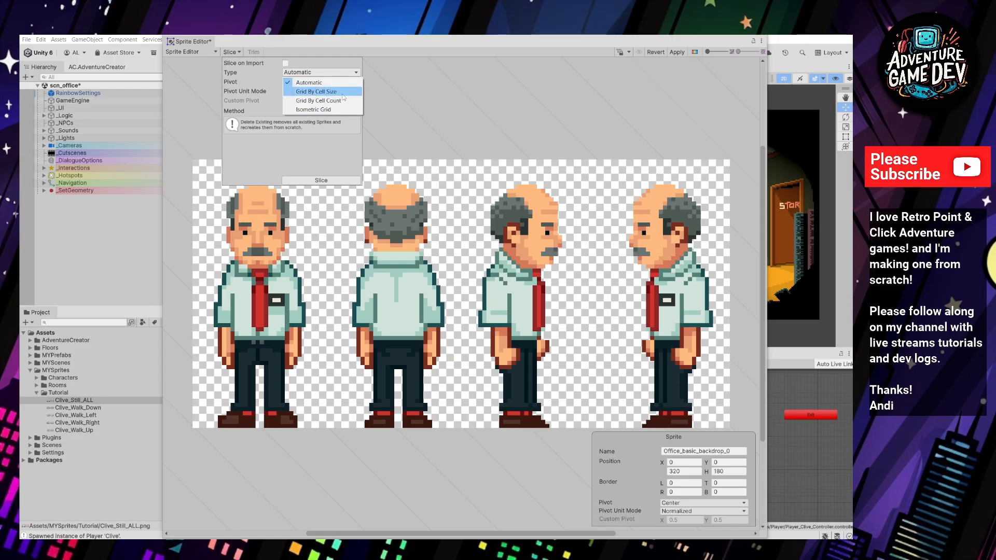
click(342, 93)
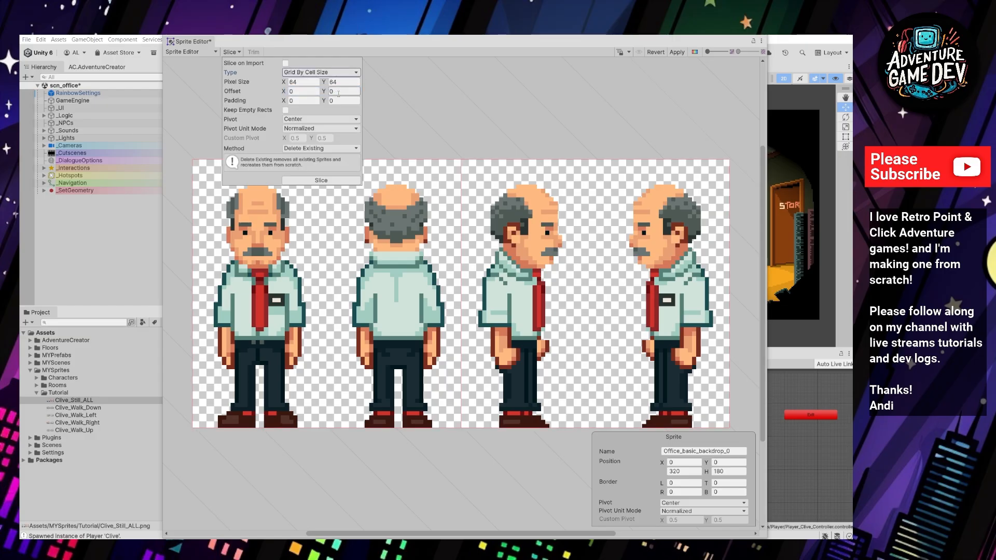
- Look up the sprite dimensions in Aseprite and set the slicing cell width to 32 pixels in Unity
click(300, 82)
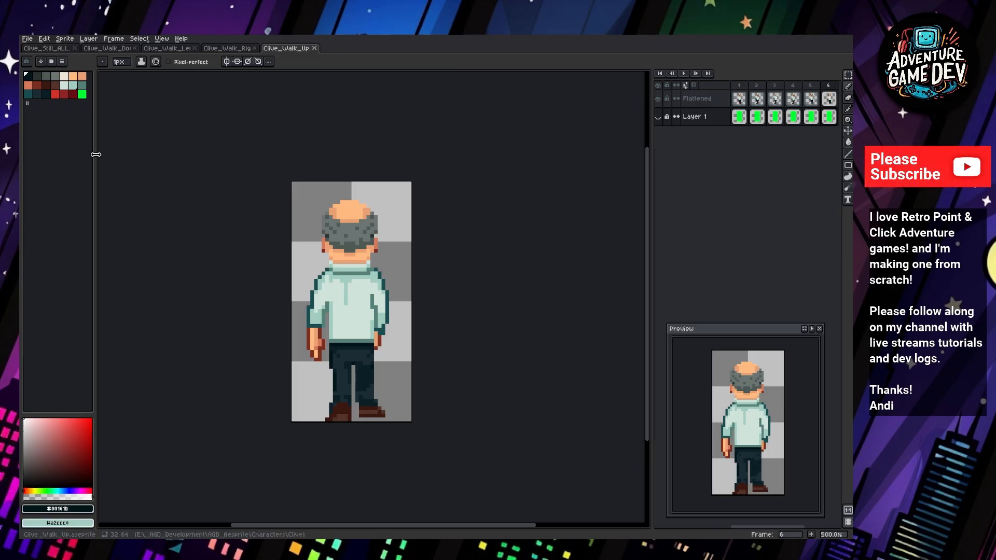
click(64, 39)
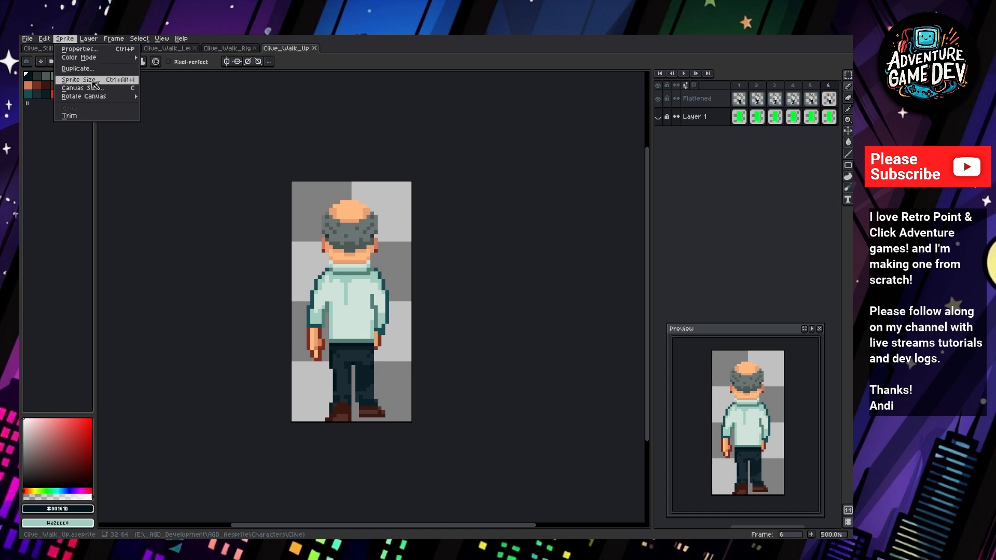
click(94, 84)
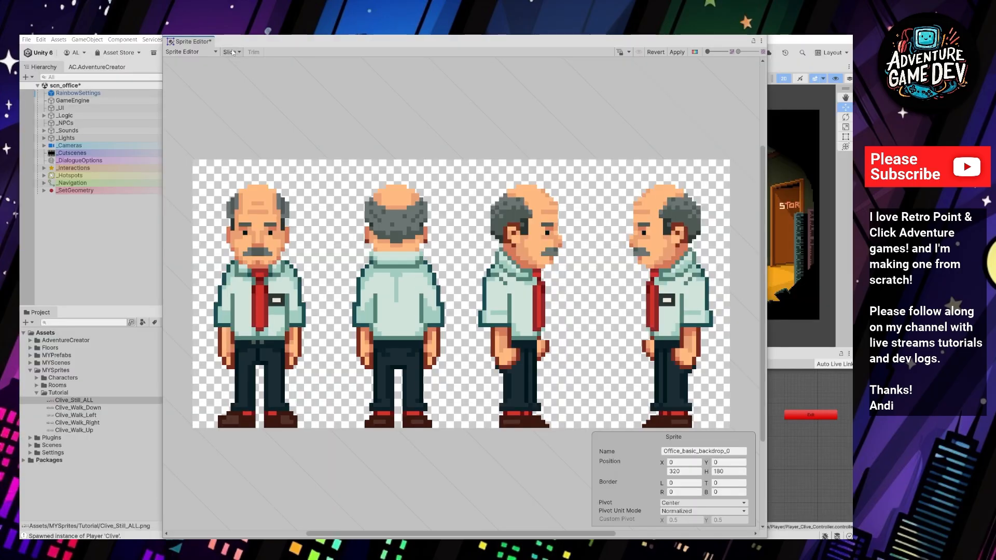
click(231, 51)
click(302, 83)
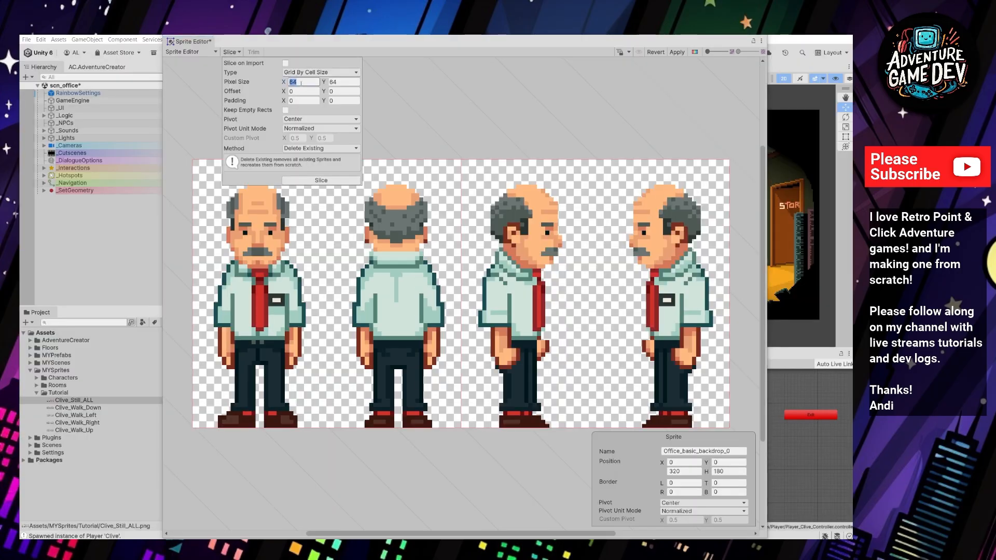
text(32)
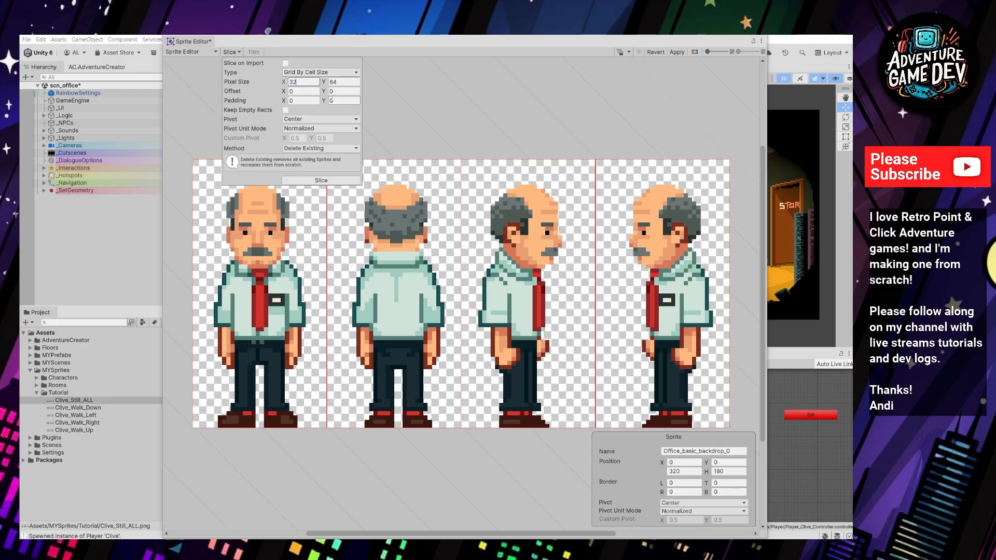
- Set the slice pivot to Custom with Y at 0 and slice Clive_Still_ALL
click(311, 119)
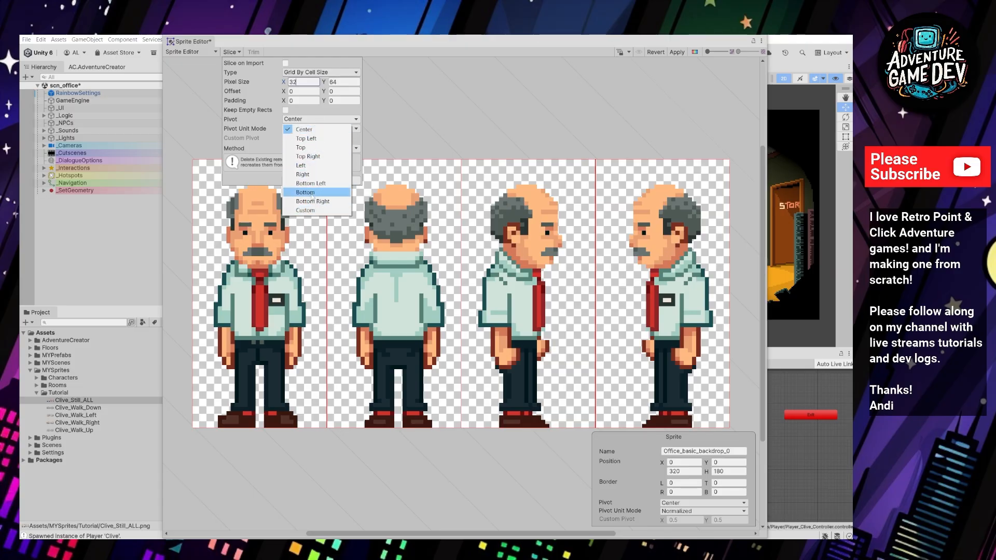
click(316, 211)
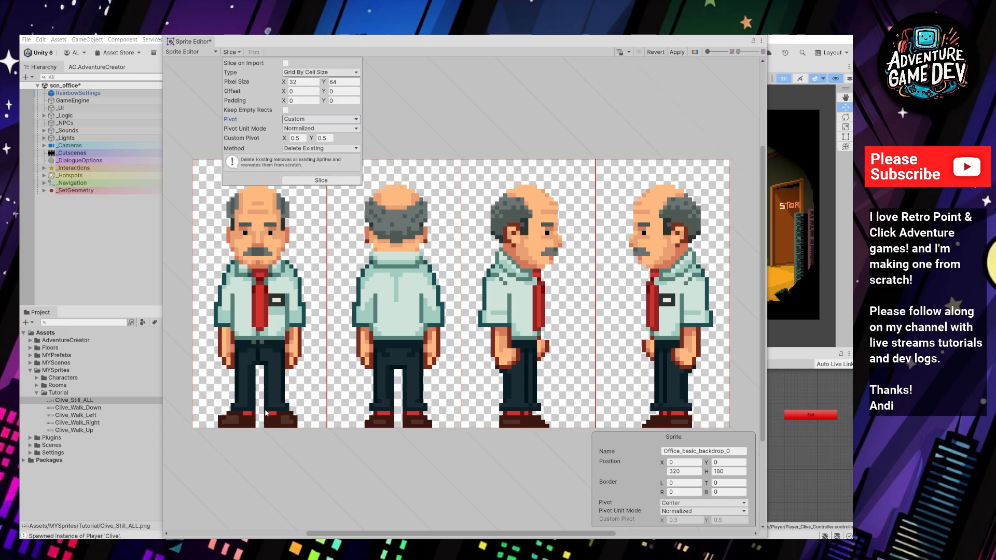
click(328, 138)
text(0)
click(321, 181)
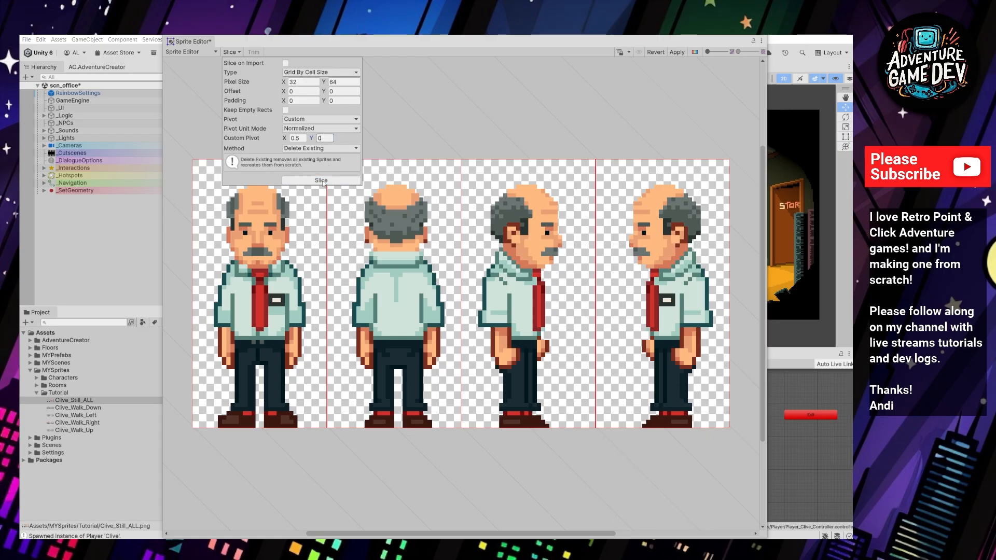
click(416, 110)
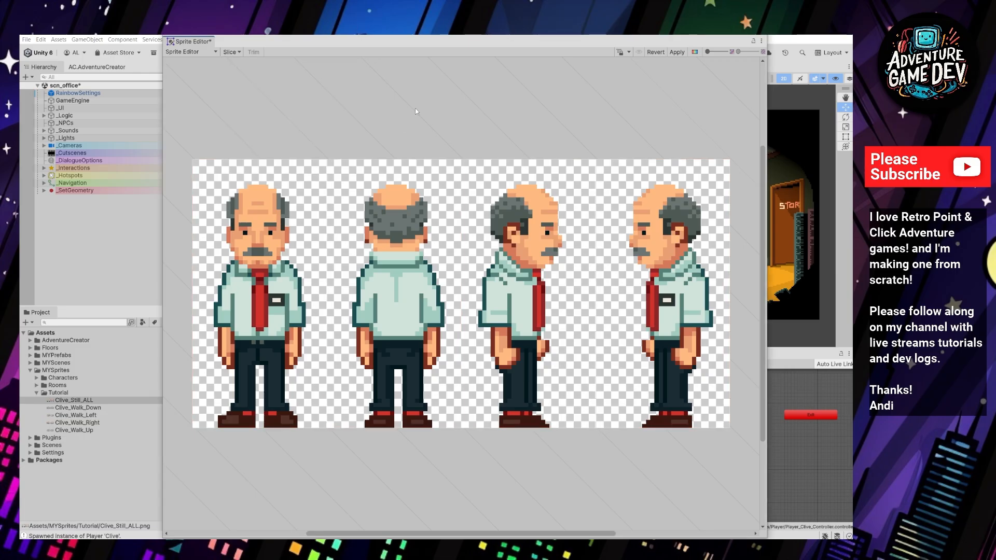
- Check each of the four sliced standing poses, apply the slicing to Clive_Still_ALL and close the Sprite Editor
click(263, 309)
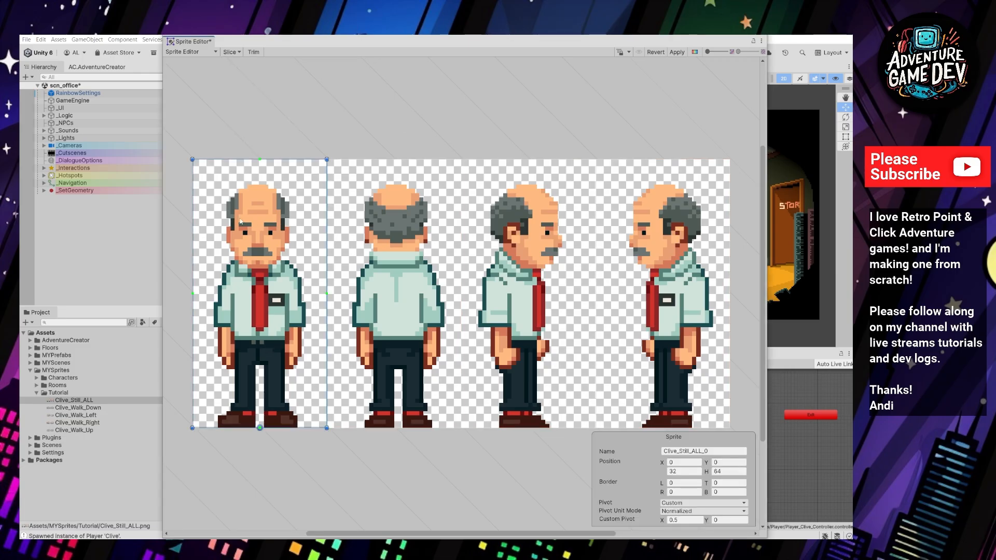
click(405, 245)
click(528, 236)
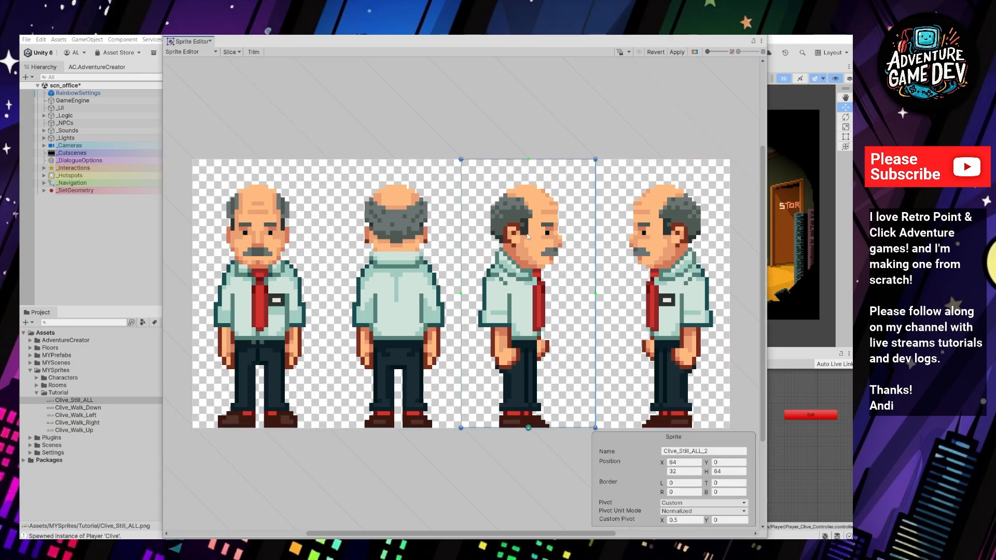
click(652, 245)
click(293, 301)
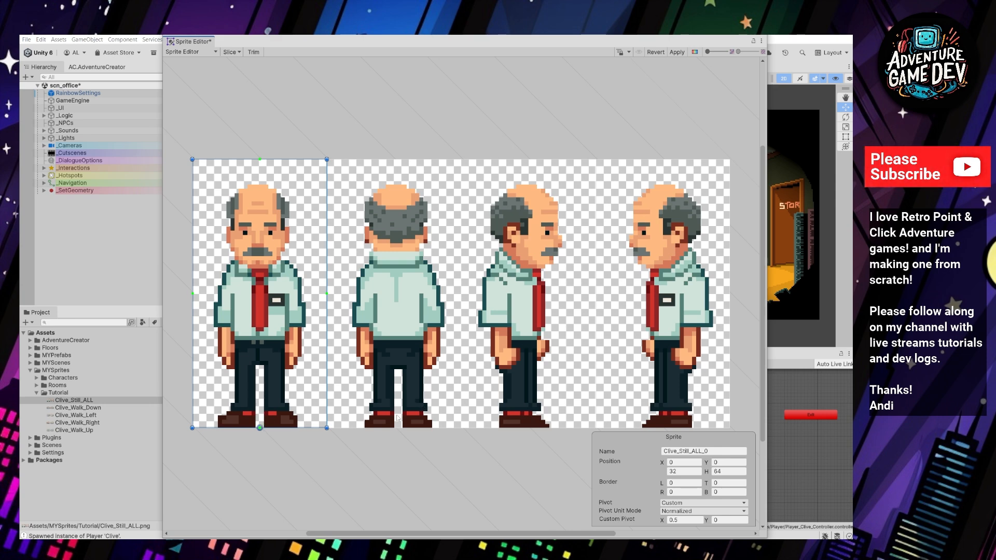
click(446, 363)
click(530, 353)
click(657, 341)
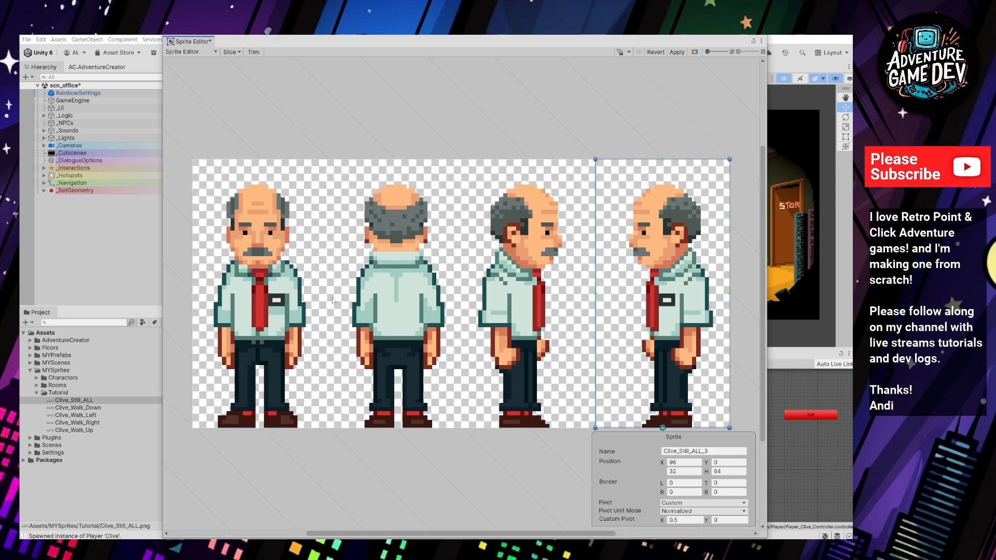
click(201, 281)
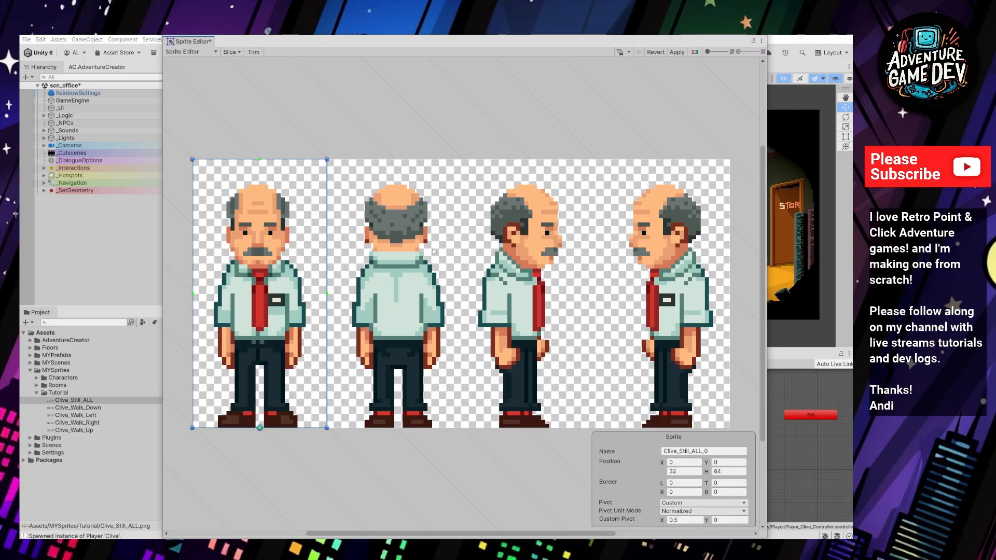
click(392, 230)
click(515, 243)
click(628, 247)
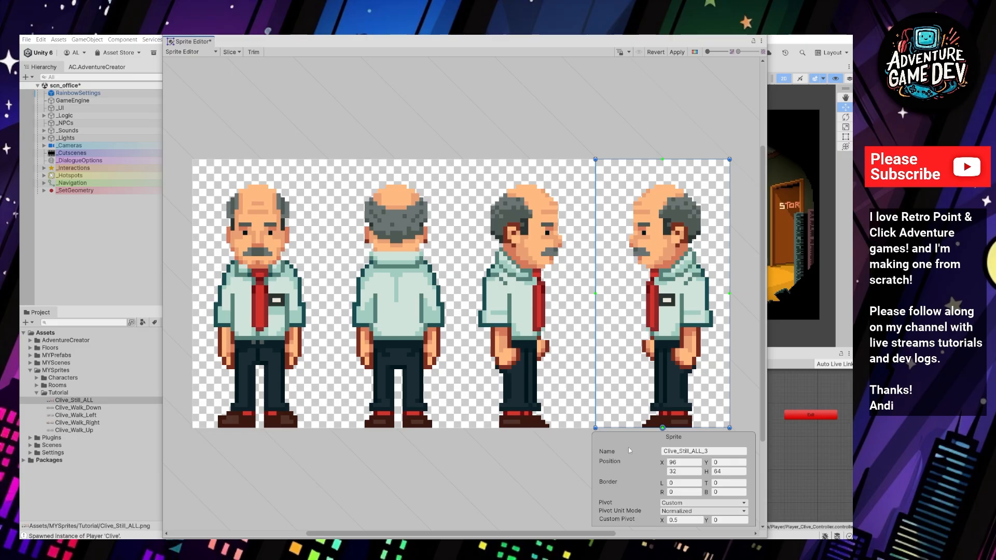
click(681, 52)
click(761, 37)
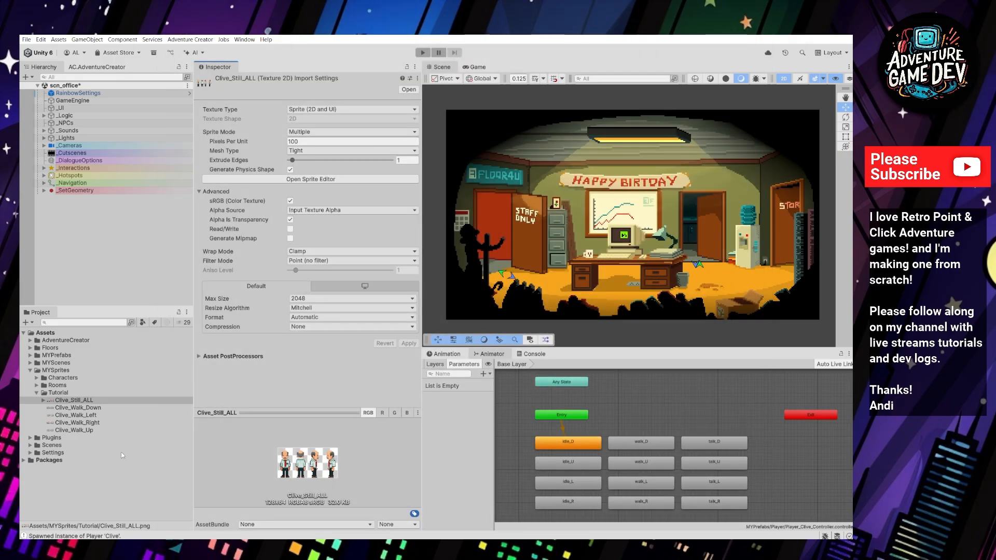
- Remove the out-of-bounds sprite rect from Clive_Walk_Down and slice the sheet by 32 × 64 pixel cells with custom pivot 0.5, 0
click(91, 407)
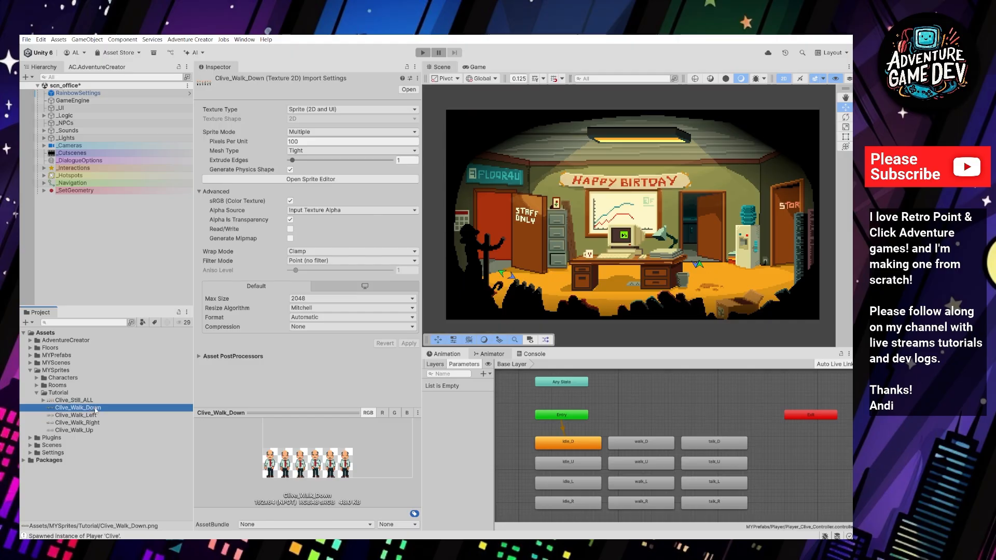
click(322, 178)
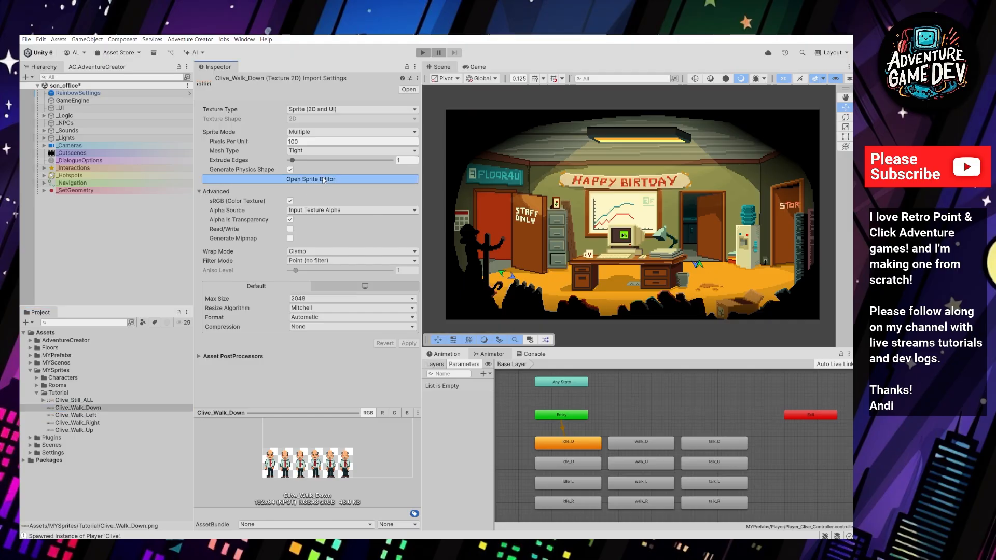
click(427, 300)
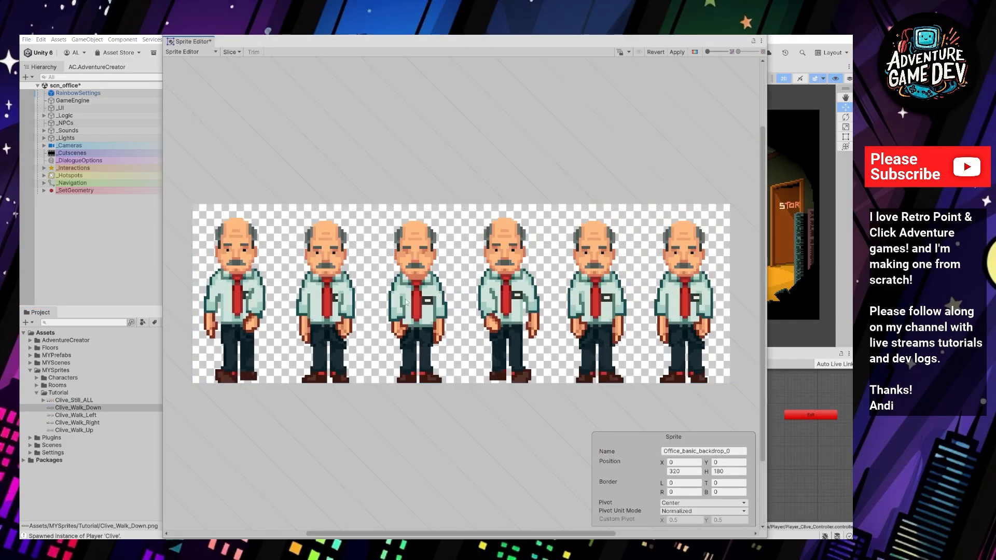
click(231, 52)
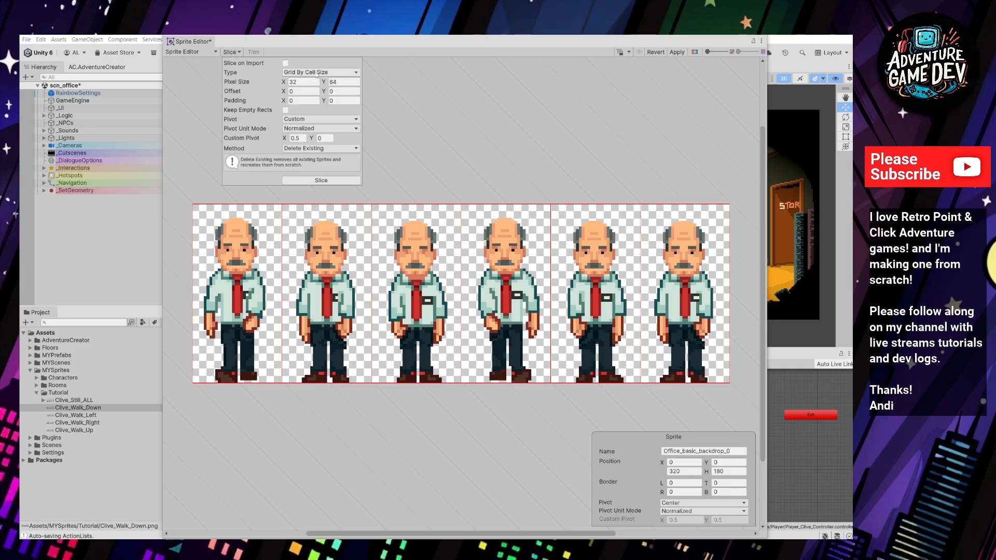
click(346, 82)
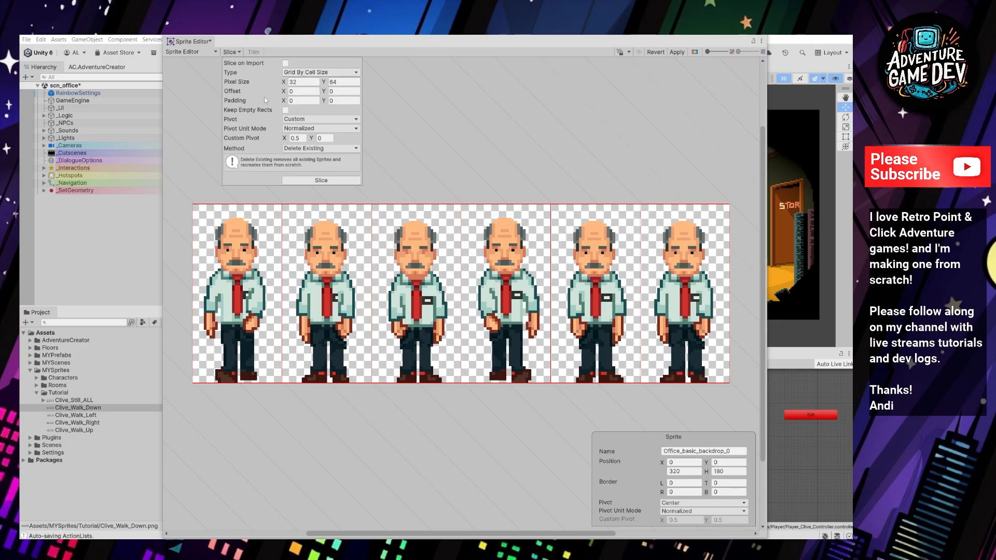
click(310, 181)
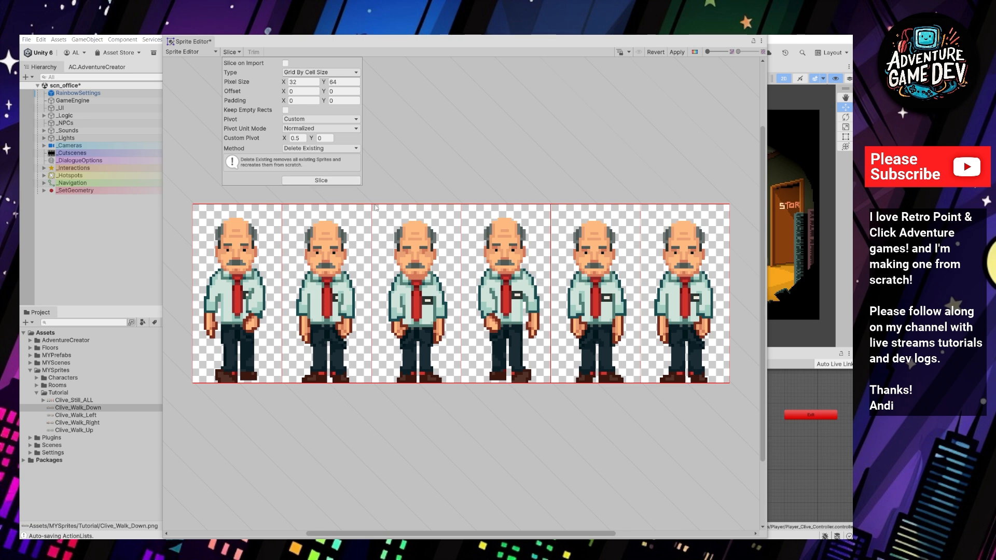
- Check the sliced frames of Clive_Walk_Down, apply the slicing and close the Sprite Editor
click(251, 274)
click(311, 283)
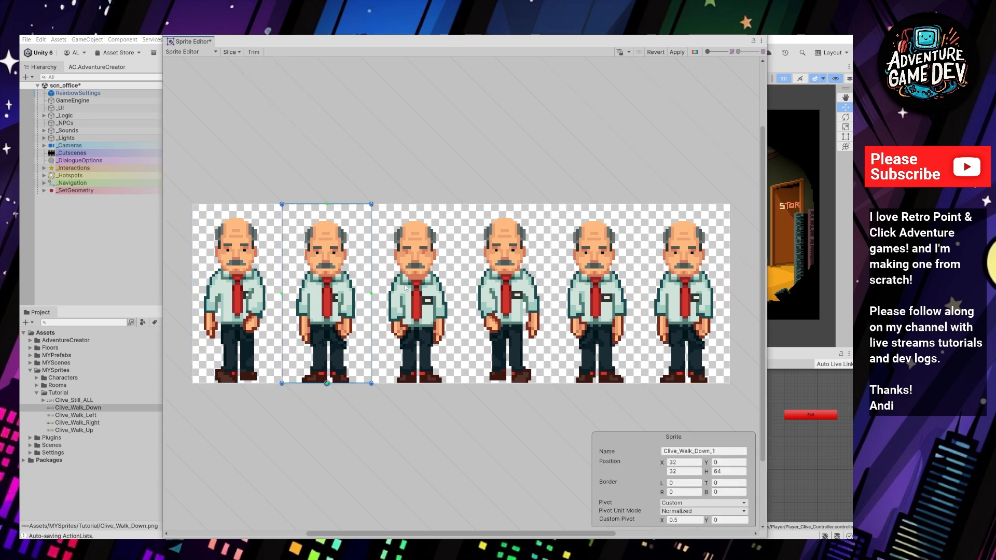
click(406, 286)
click(513, 331)
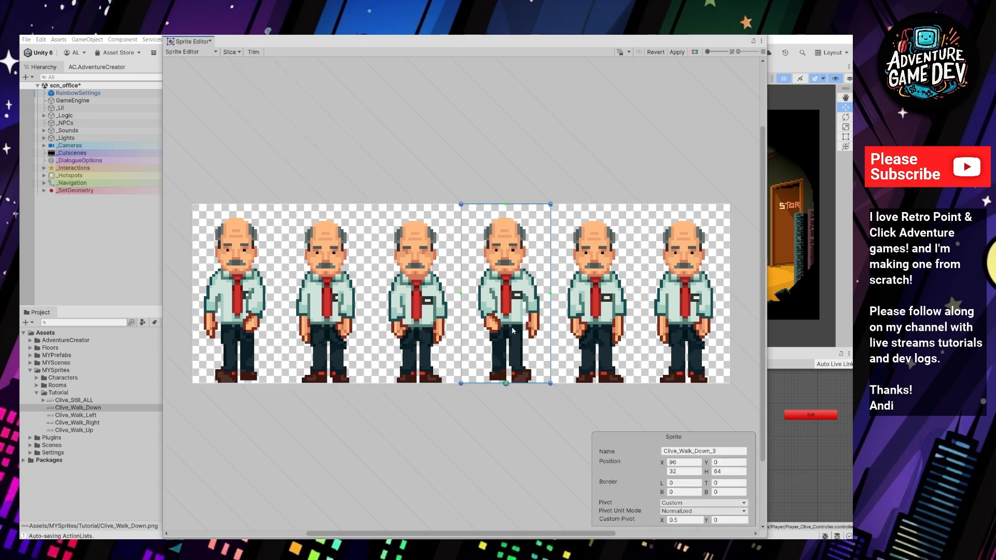
click(598, 306)
click(684, 316)
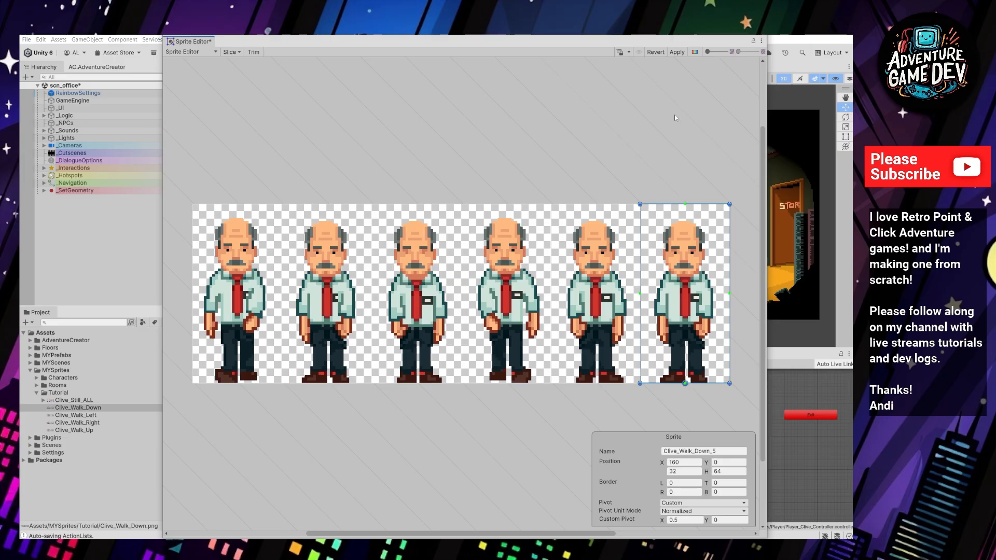
click(677, 54)
click(760, 36)
- Slice Clive_Walk_Left in the Sprite Editor by 32 × 64 pixel cells with custom pivot 0.5, 0
click(91, 415)
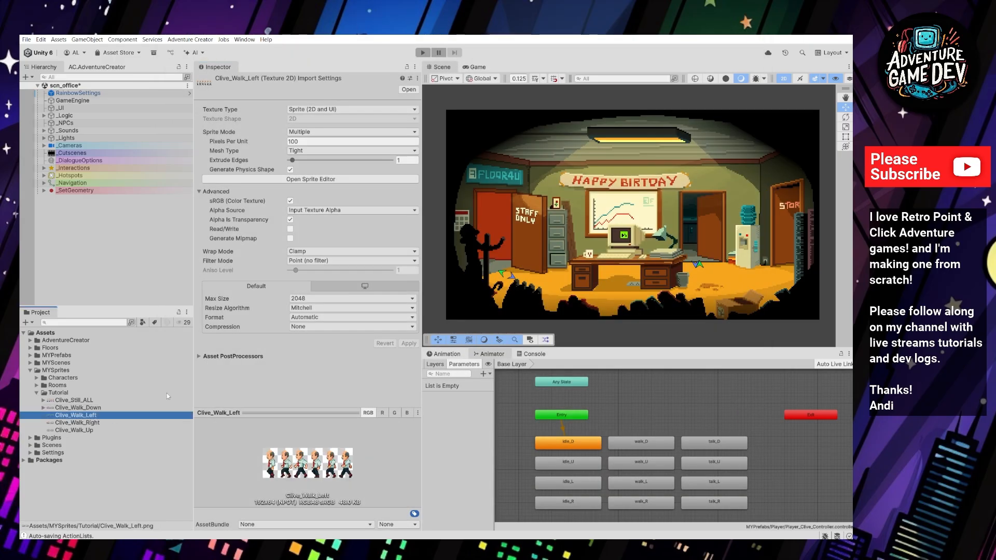
click(320, 179)
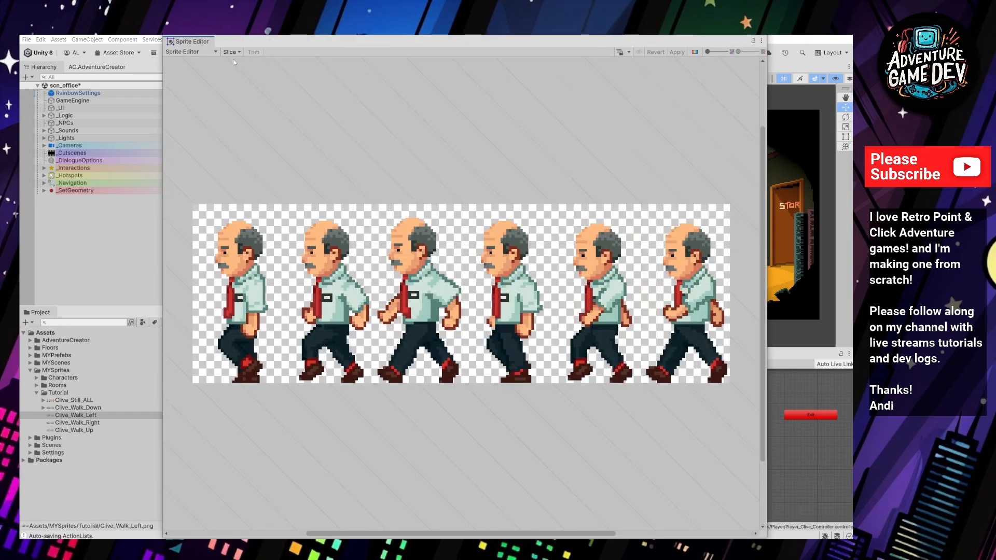
click(232, 52)
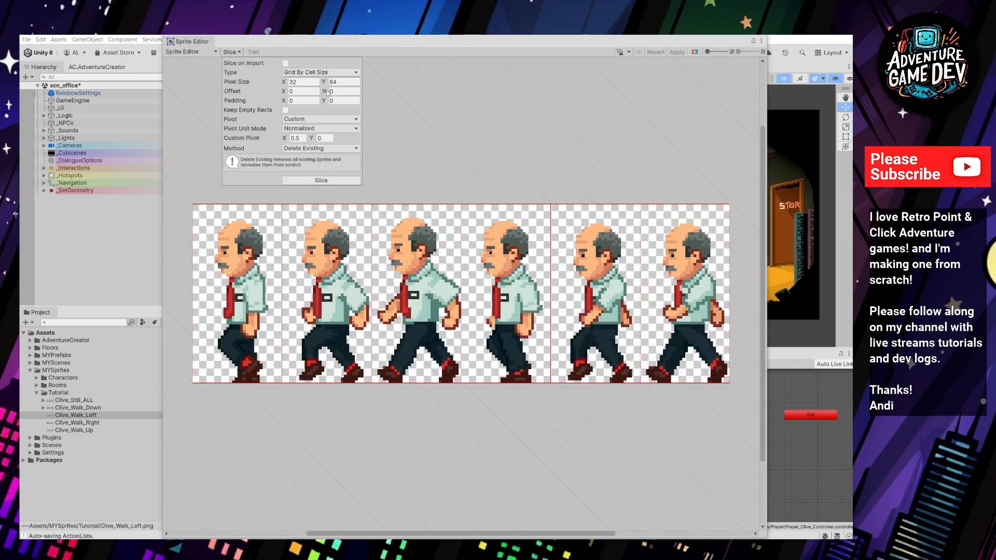
click(320, 181)
- Check each of the six sliced frames of Clive_Walk_Left, apply the slicing and close the Sprite Editor
click(249, 286)
click(326, 293)
click(415, 295)
click(500, 300)
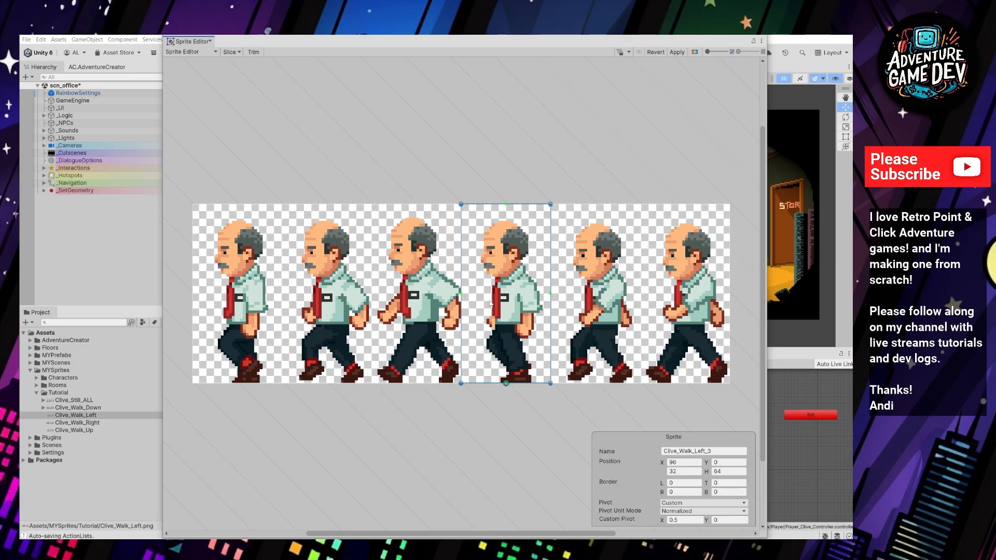
click(585, 309)
click(681, 310)
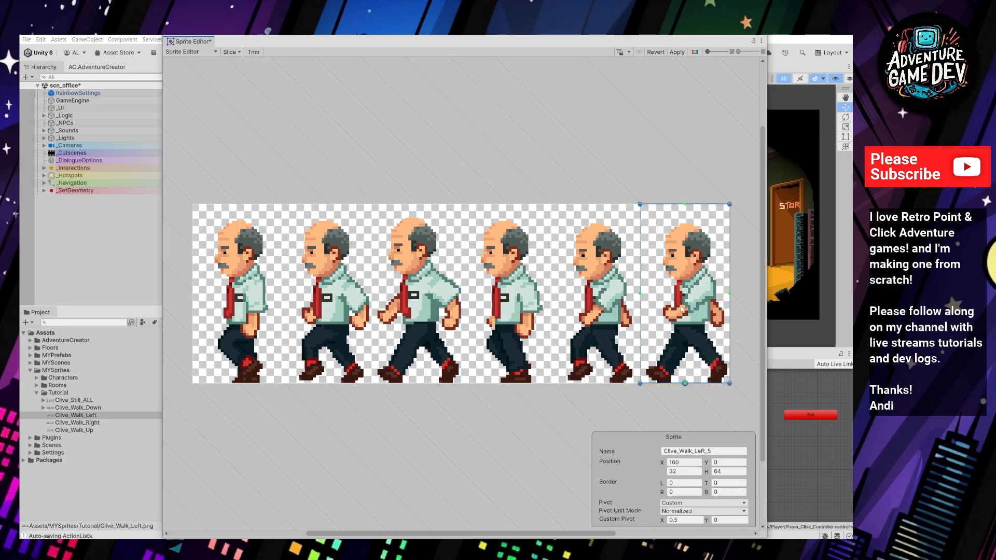
click(677, 52)
click(759, 36)
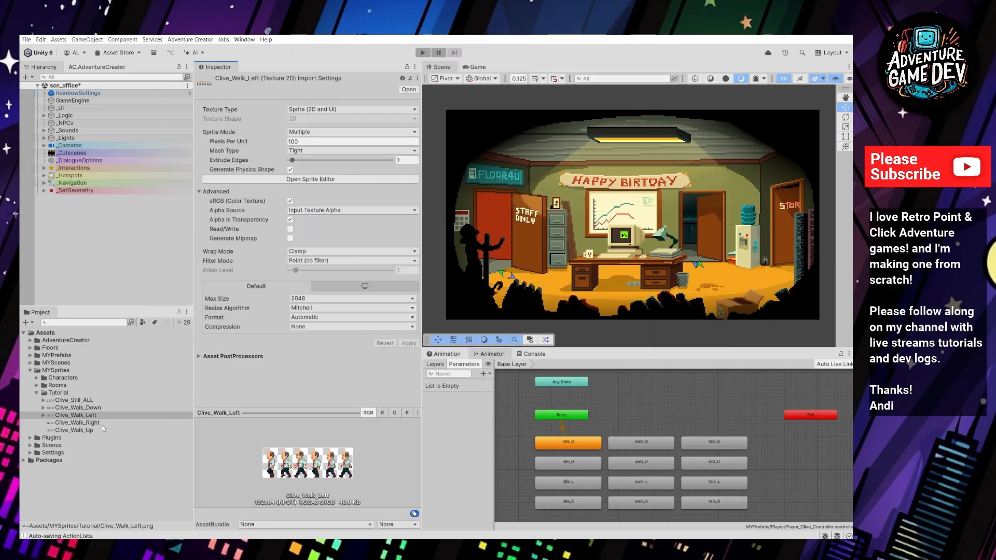
- Remove the out-of-bounds sprite rect from Clive_Walk_Right and slice the sheet by 32 × 64 pixel cells with custom pivot 0.5, 0
click(77, 422)
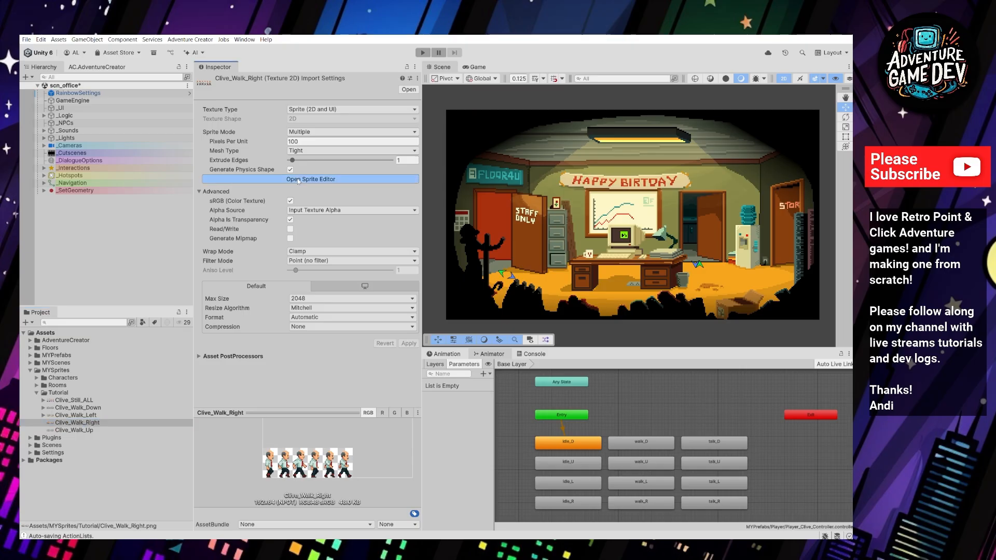
click(311, 179)
click(431, 301)
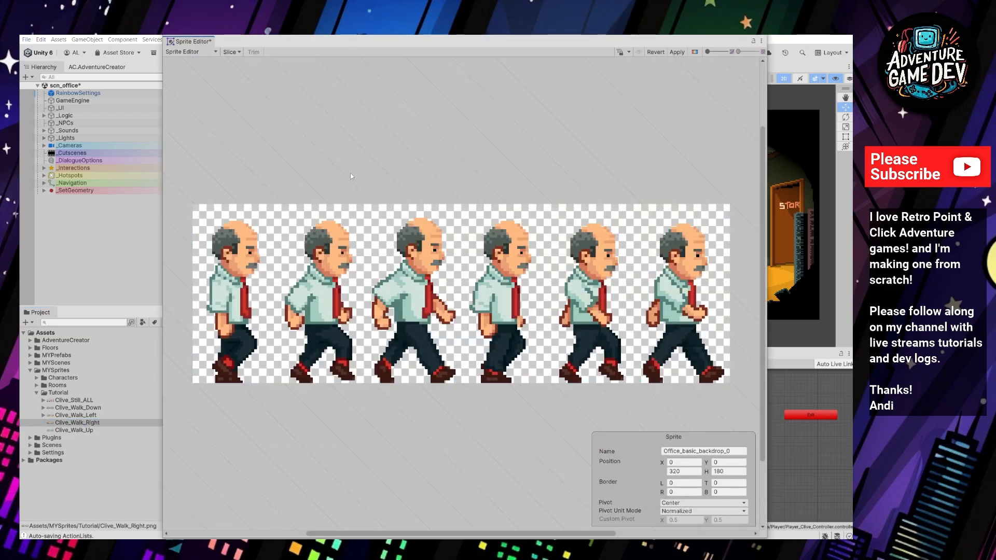
click(231, 52)
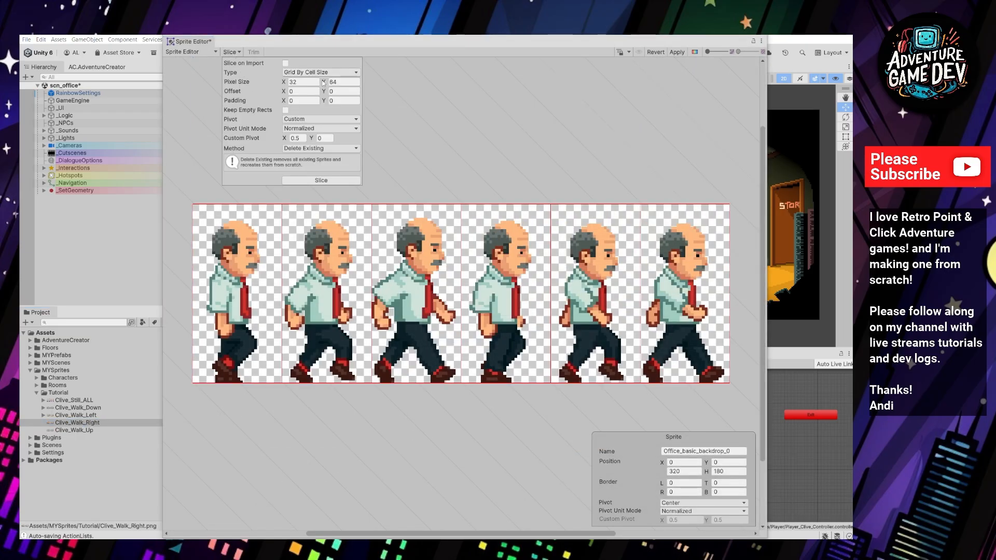
click(321, 180)
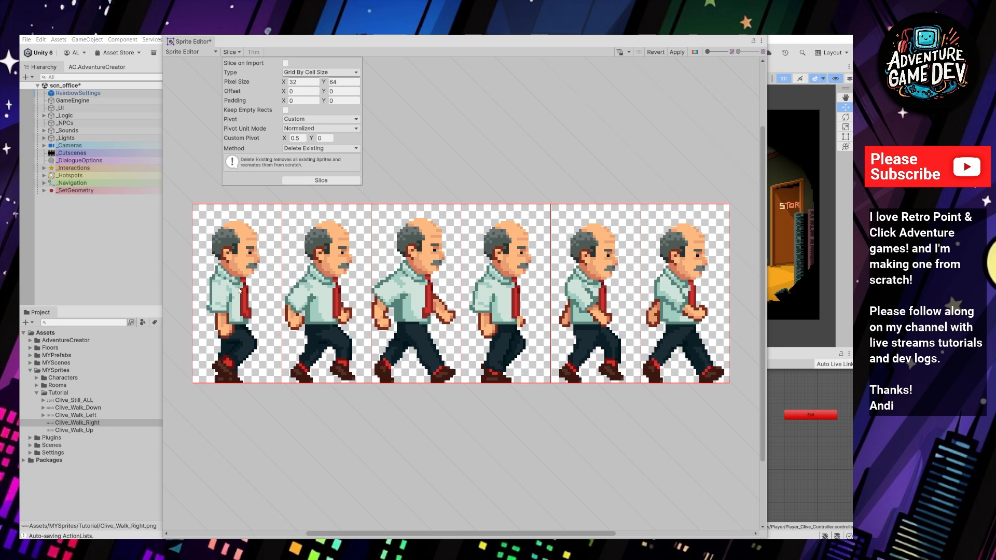
- Undo the accidental shift of the second Clive_Walk_Right frame
click(328, 294)
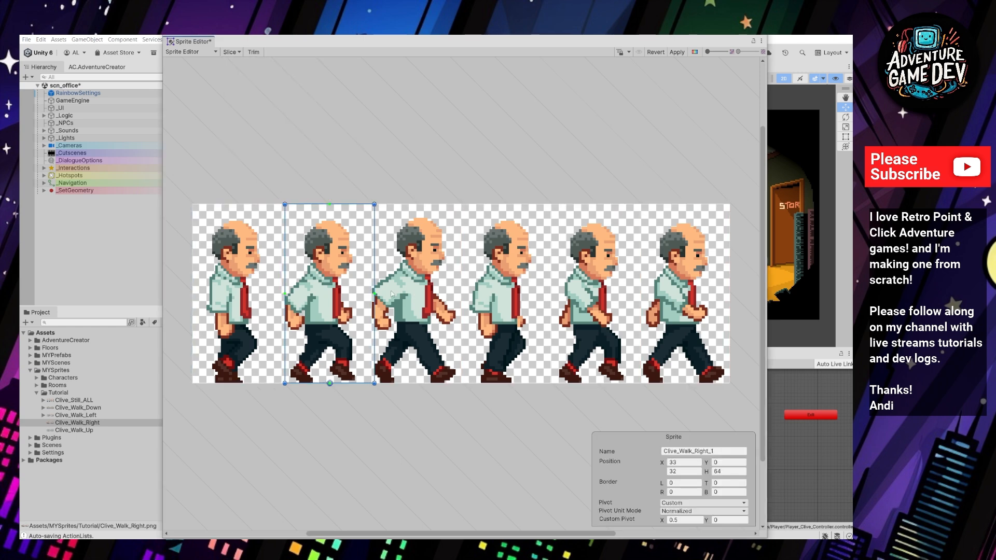
drag(317, 243, 330, 259)
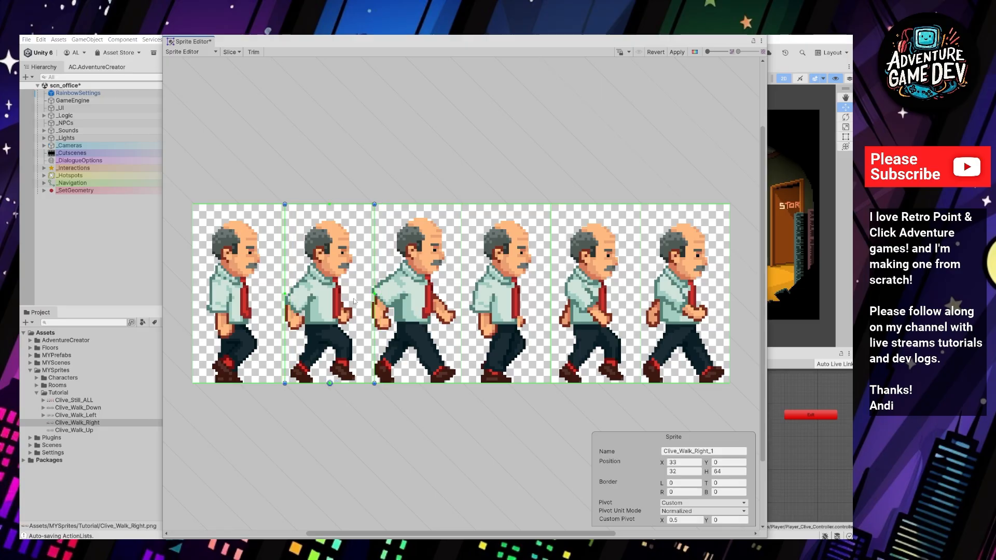
key(ctrl+z)
- Check the remaining sliced frames of Clive_Walk_Right, apply the slicing and close the Sprite Editor
click(419, 273)
click(507, 294)
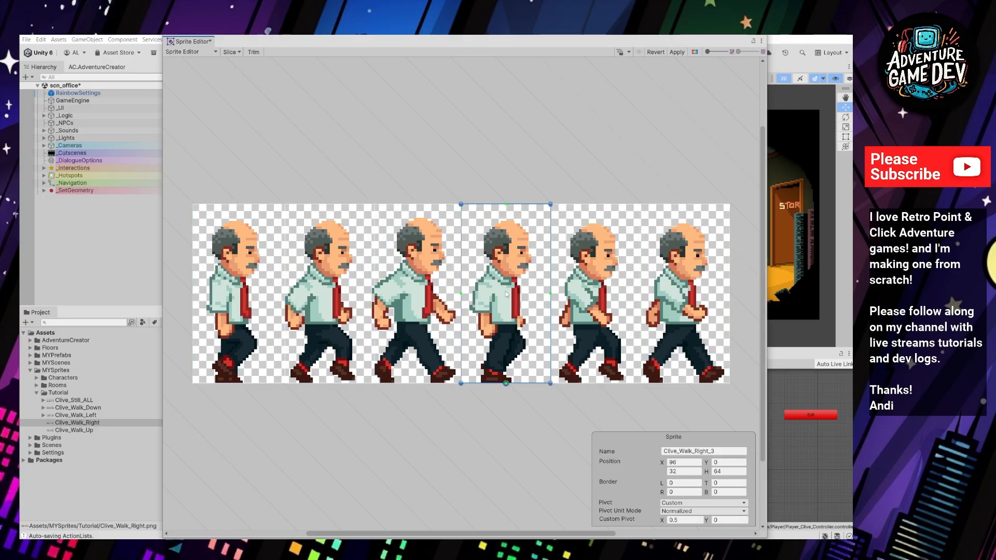
click(573, 299)
click(669, 306)
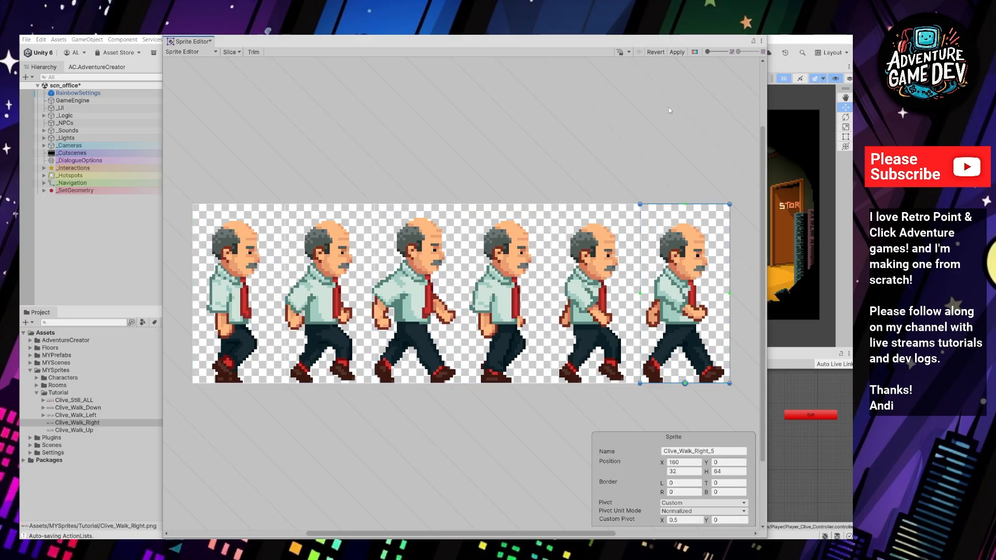
click(675, 53)
click(747, 40)
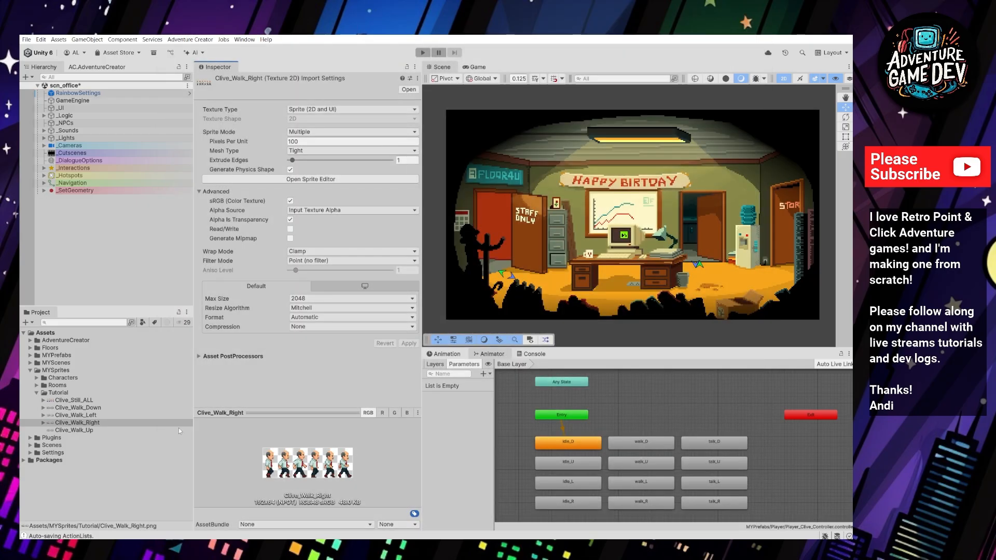
- Remove the out-of-bounds sprite rect from Clive_Walk_Up and slice the sheet by 32 × 64 pixel cells with custom pivot 0.5, 0
click(78, 431)
click(321, 177)
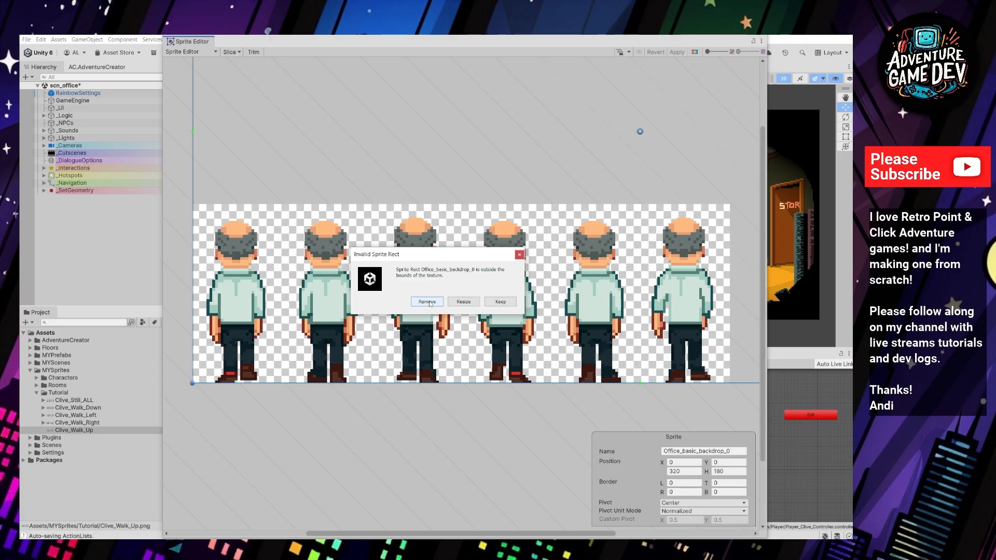
click(427, 302)
click(230, 52)
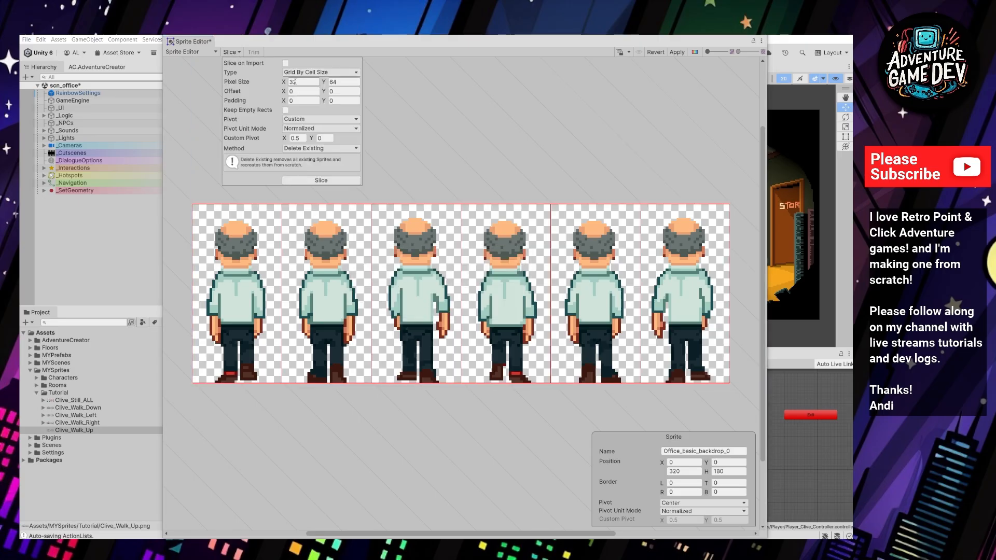
click(321, 180)
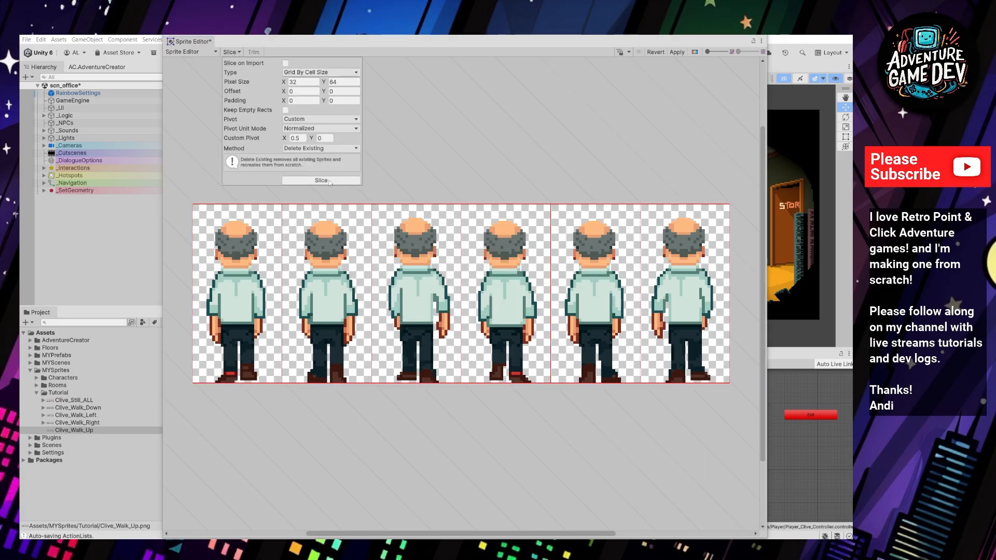
- Check each of the six sliced frames of Clive_Walk_Up, apply the slicing and close the Sprite Editor
click(244, 275)
click(338, 267)
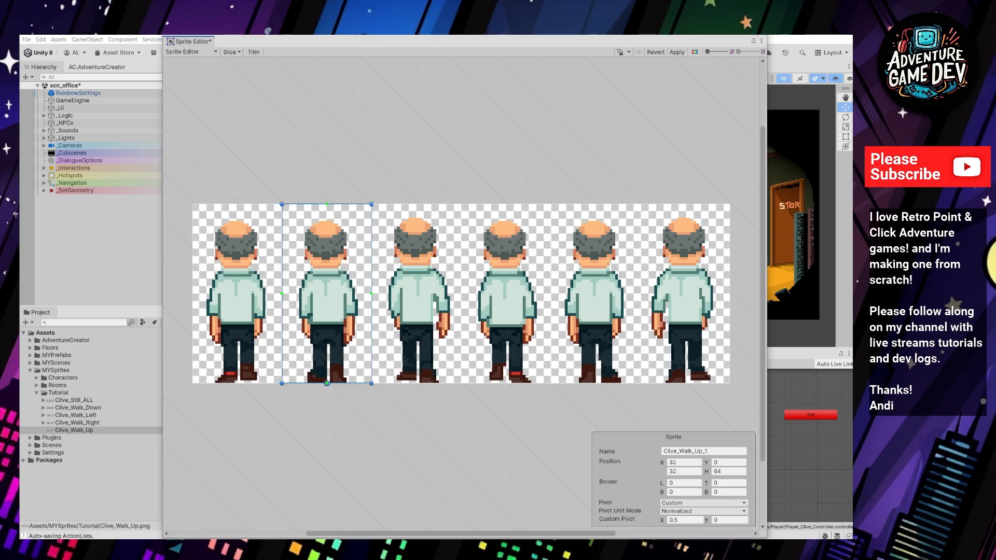
click(406, 278)
click(505, 283)
click(621, 290)
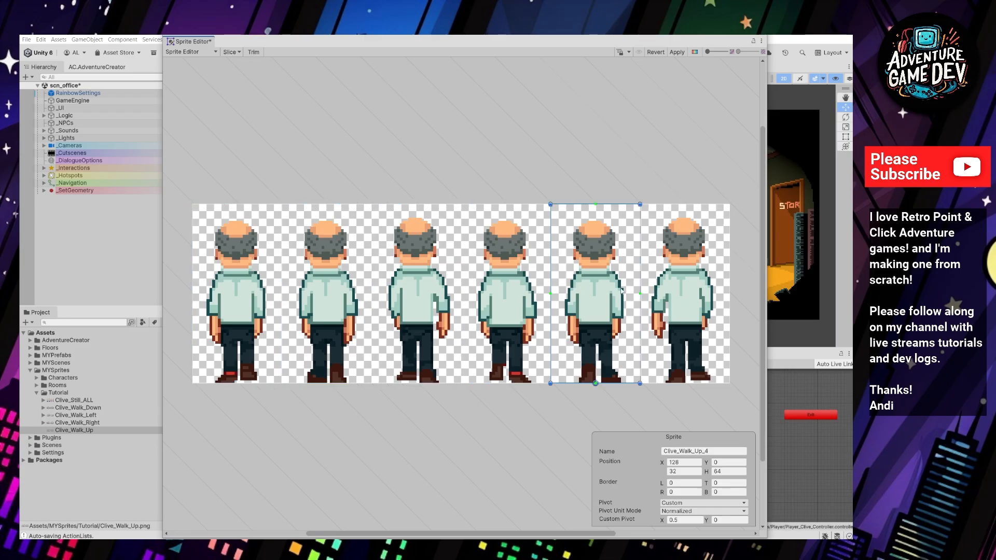
click(681, 295)
click(677, 52)
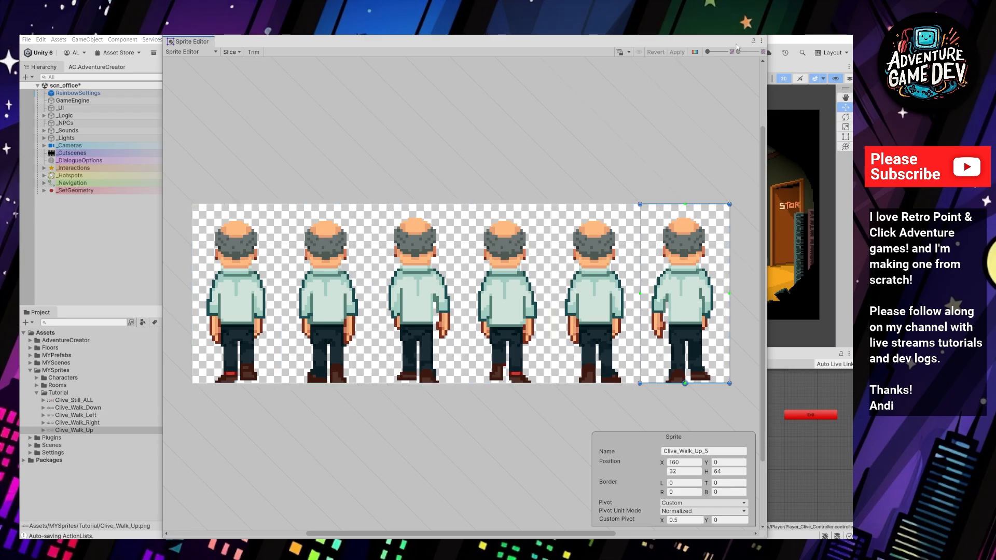
click(755, 35)
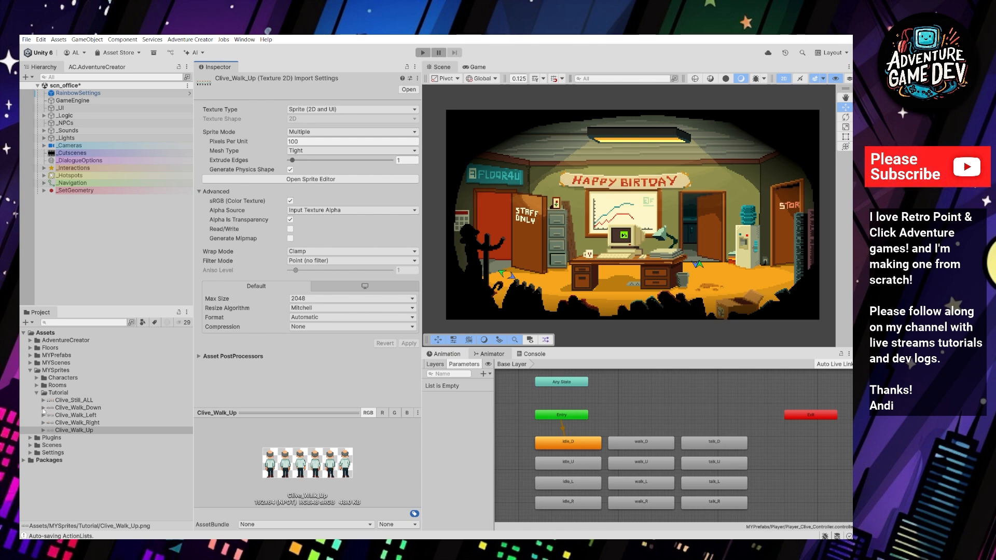
- Expand Clive_Walk_Down, preview frames 0 to 5 in order to examine the walk cycle, and collapse the sheet again
click(43, 408)
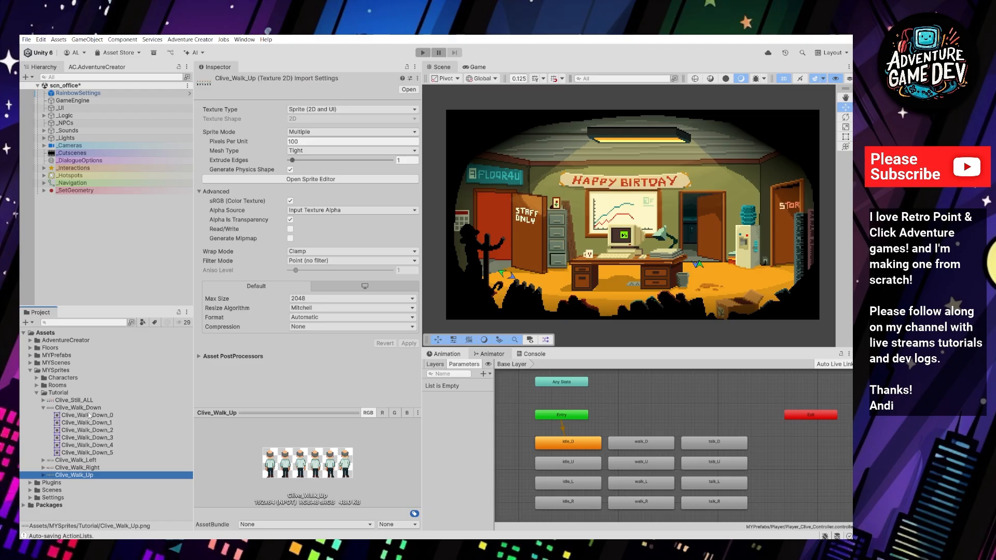
click(90, 416)
key(Down)
key(Down)
key(Down)
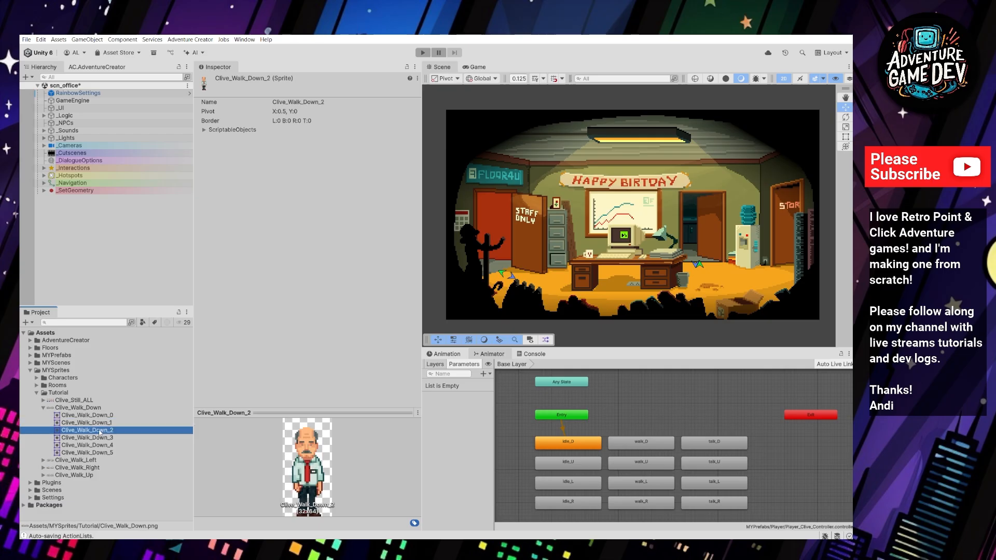
click(109, 445)
click(110, 453)
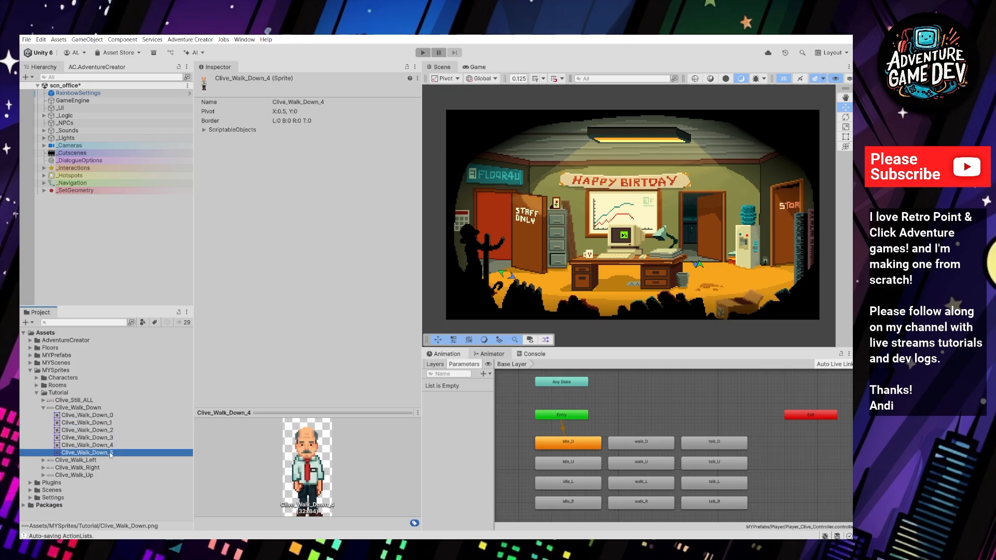
click(111, 416)
click(104, 423)
click(107, 430)
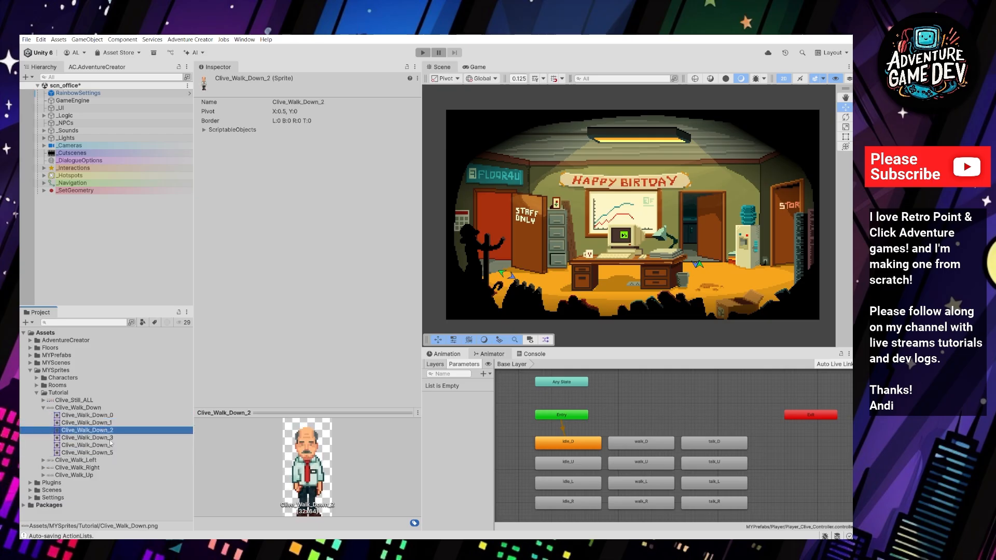
click(110, 438)
click(111, 445)
click(111, 453)
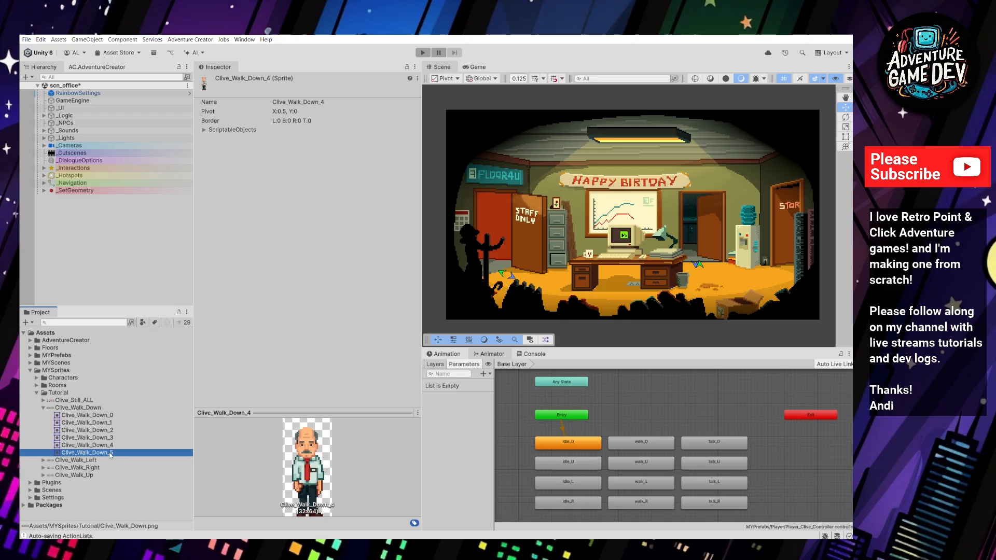
click(88, 415)
click(43, 408)
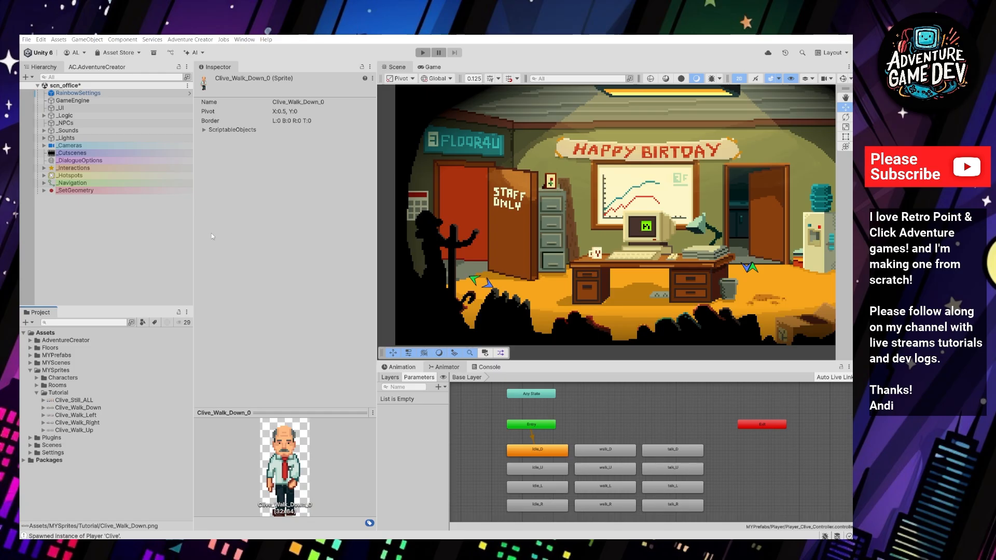
- Open Adventure Creator's Character Wizard and choose Player as the character type
click(194, 42)
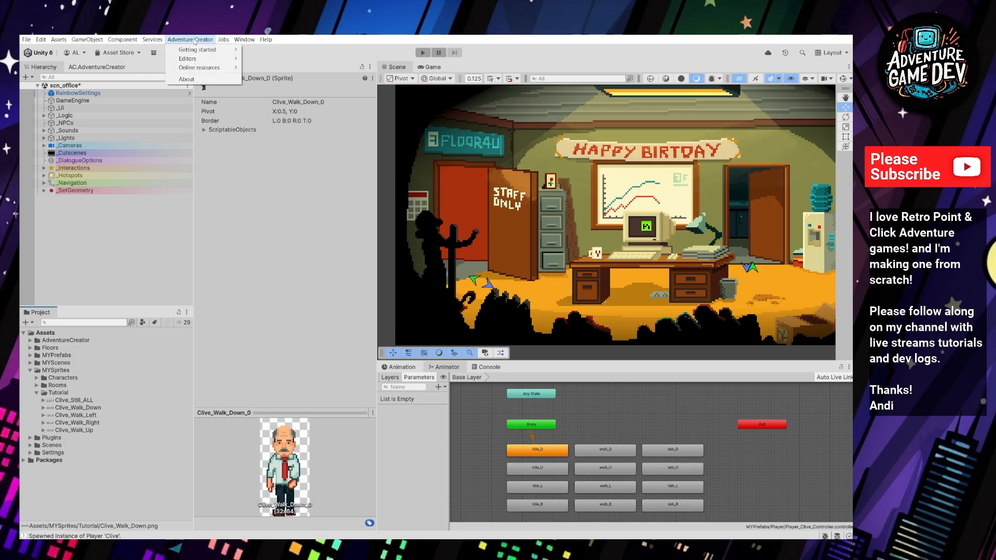
mouse_move(192, 39)
mouse_move(196, 60)
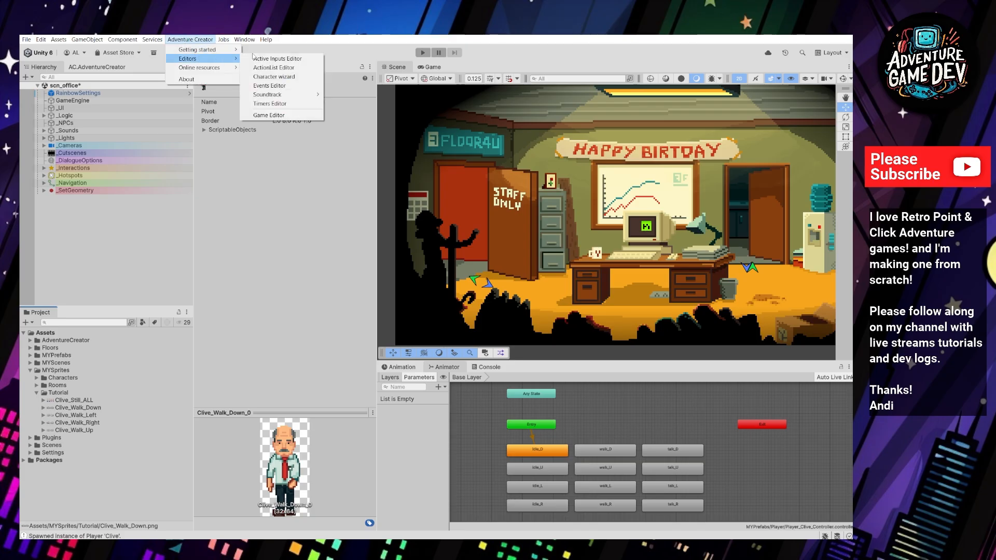
click(286, 77)
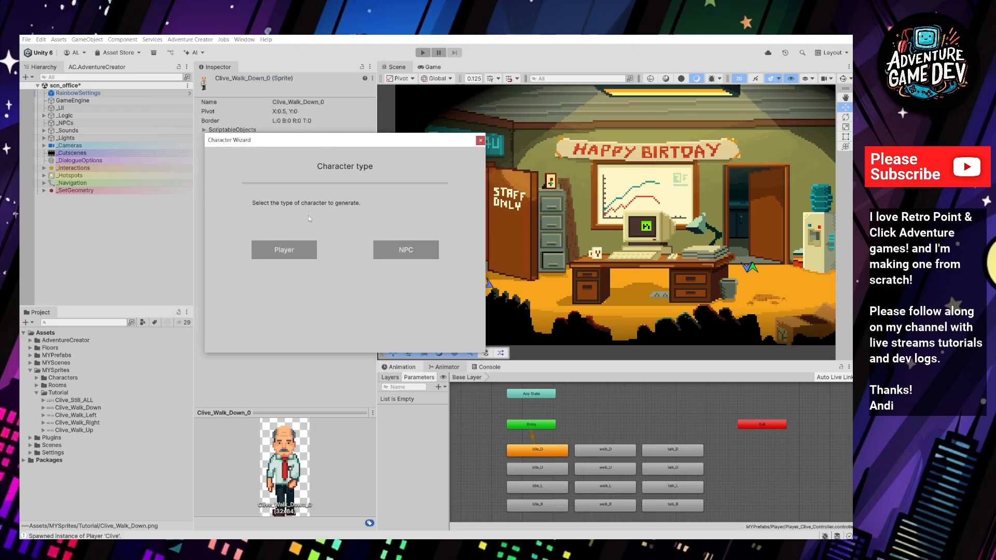
click(286, 253)
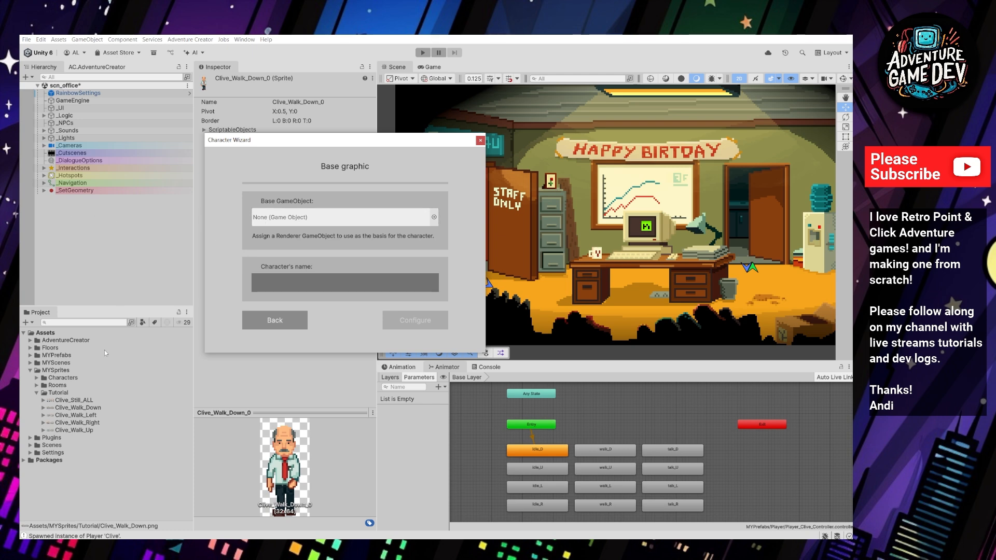
- Add the Clive_Still_ALL_0 sprite to the scene hierarchy and rename the new object Clive_Down_utorial
click(43, 401)
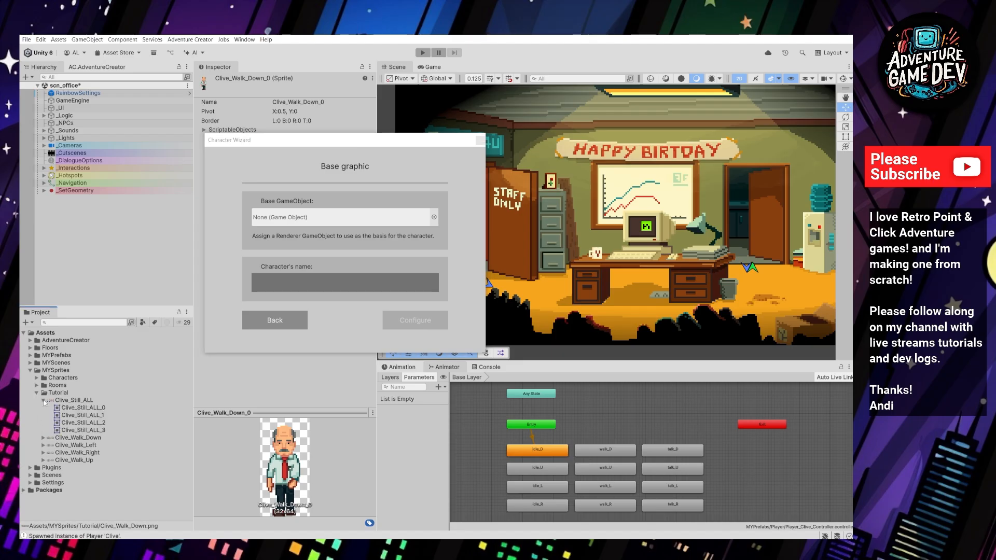
click(96, 408)
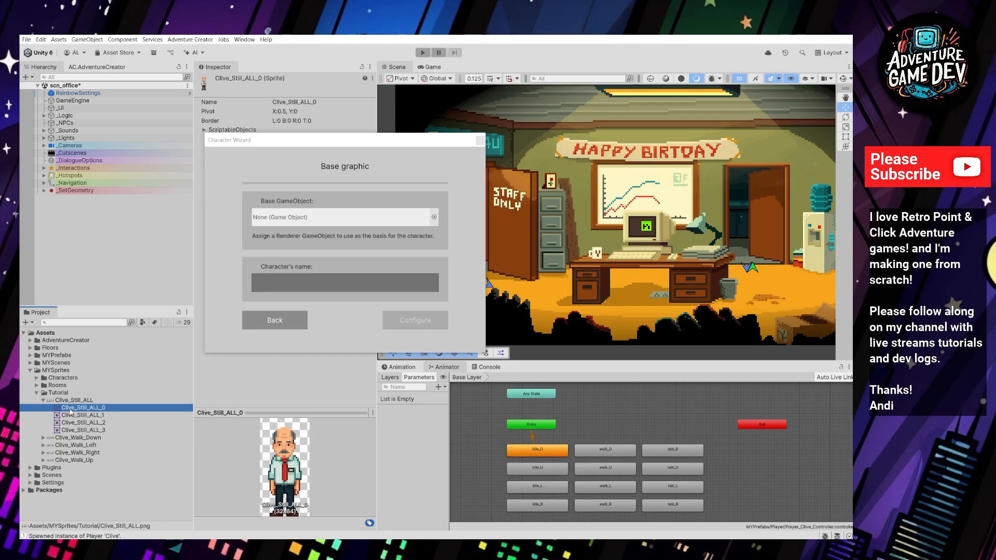
drag(70, 409, 90, 197)
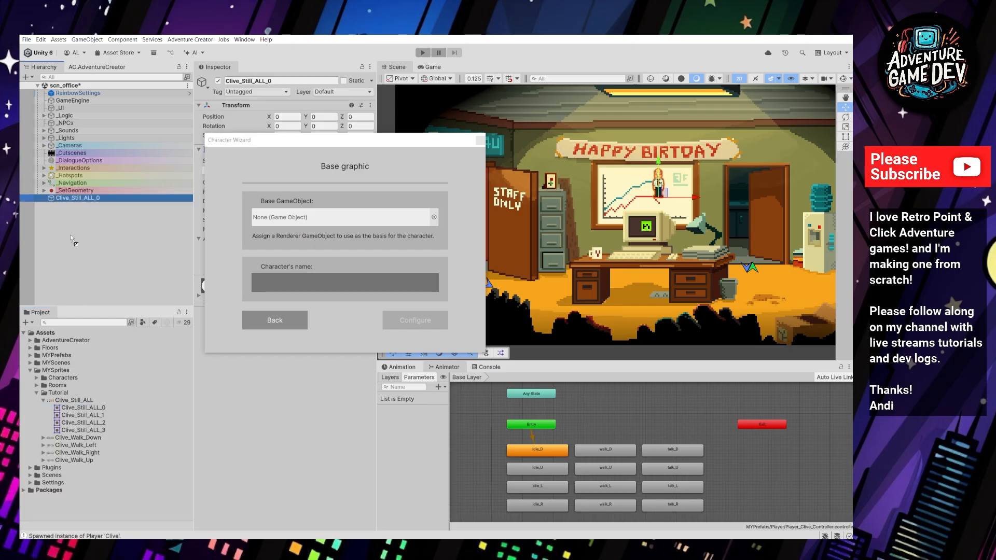
click(90, 198)
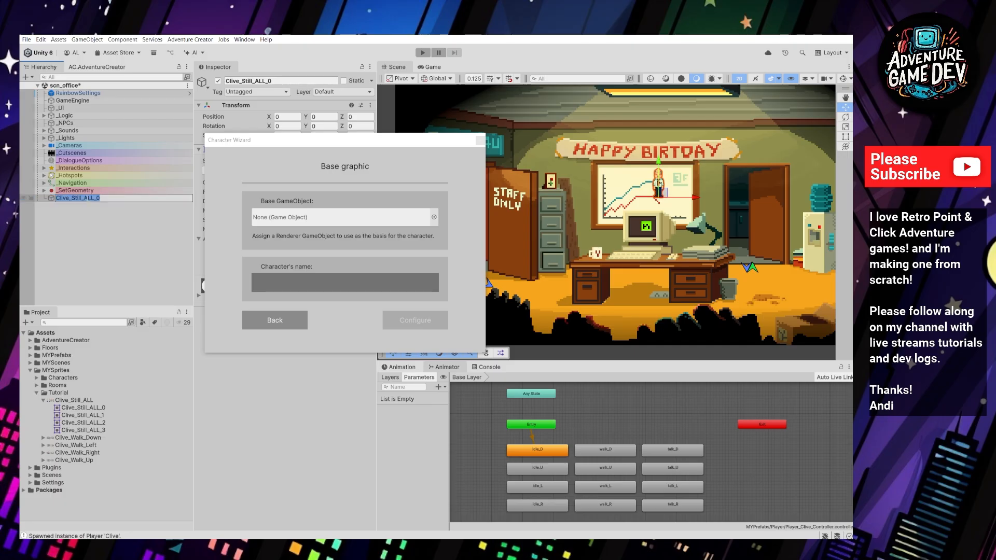
text(Clive_Down_utorial)
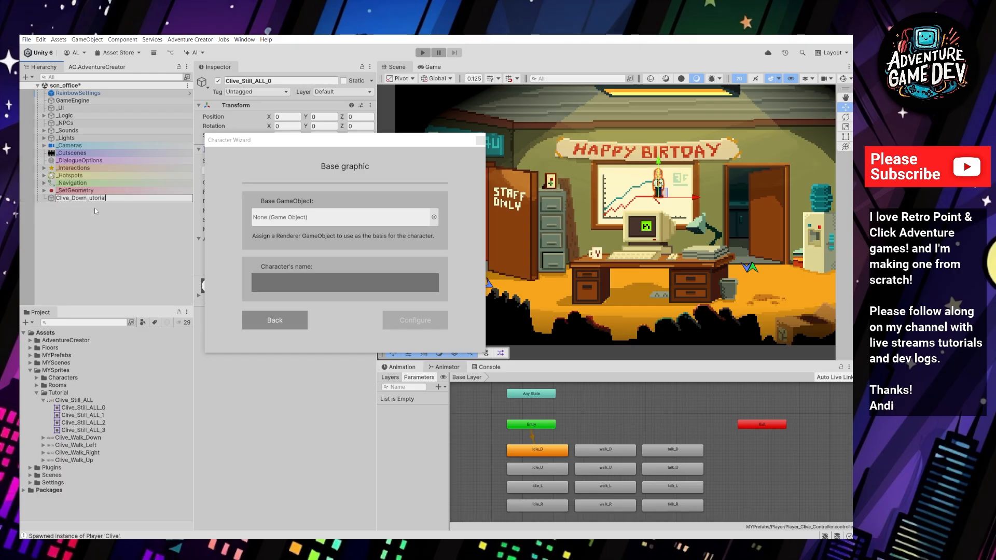
key(Return)
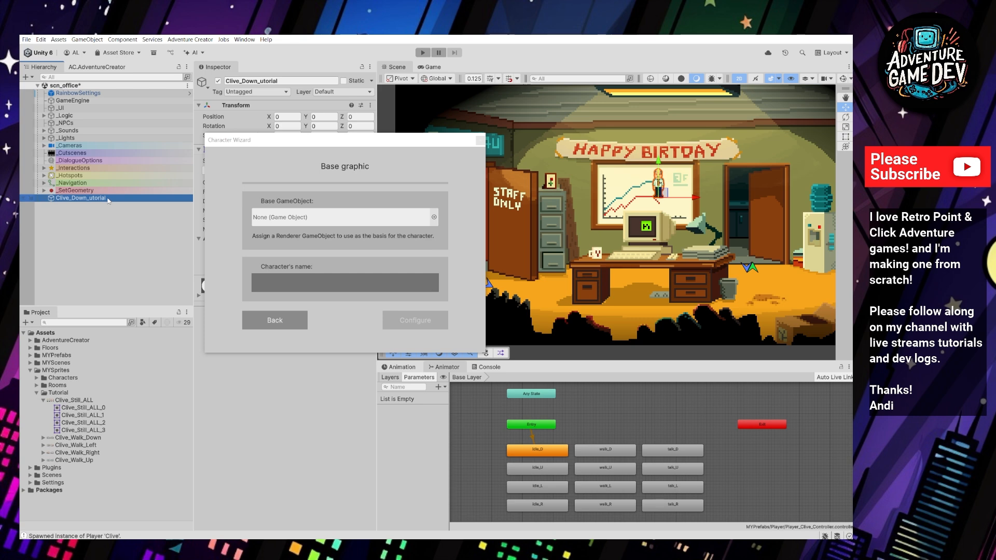
- Correct the misspelled name of the new sprite object in the hierarchy to Clive_Down_tutorial
click(109, 201)
drag(106, 202, 90, 201)
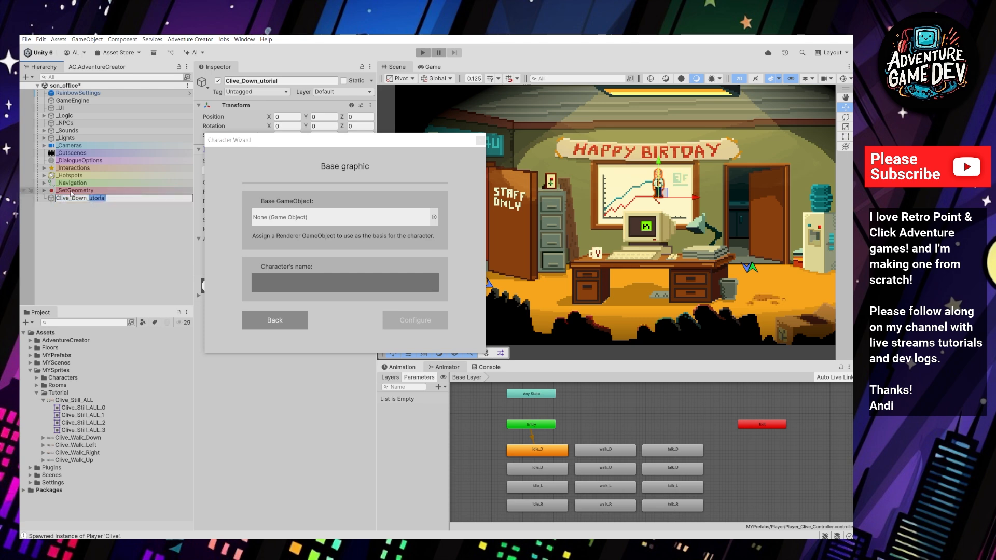
text(tutorial)
key(Return)
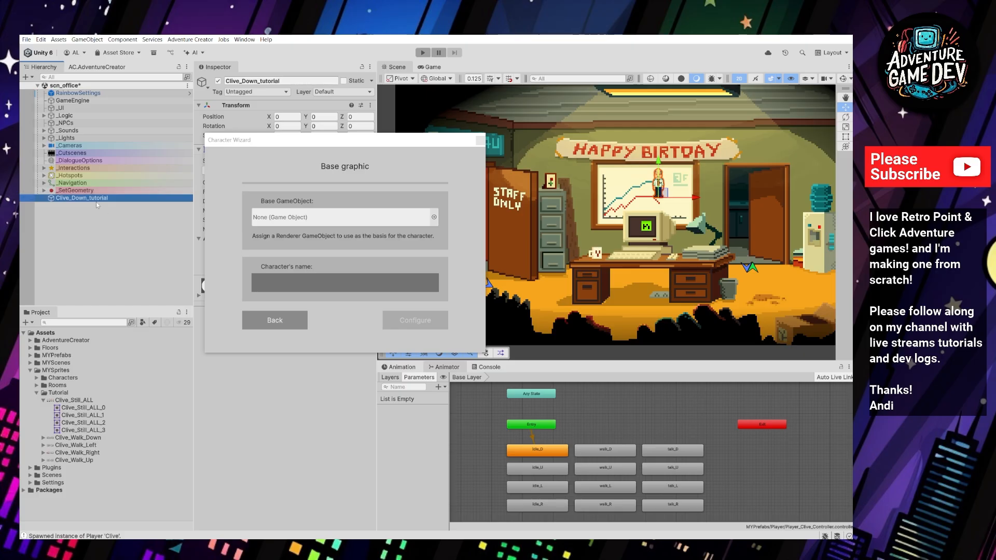
- Assign Clive_Down_tutorial as the wizard's base GameObject, name the character Tutorial_Clive and proceed to the configuration page
drag(95, 201, 327, 217)
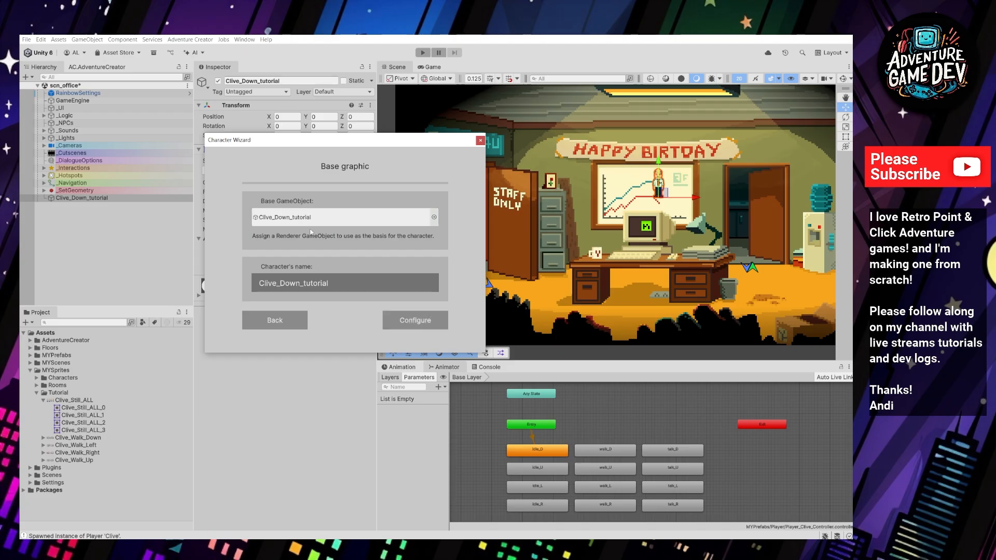
drag(336, 286, 245, 290)
text(T)
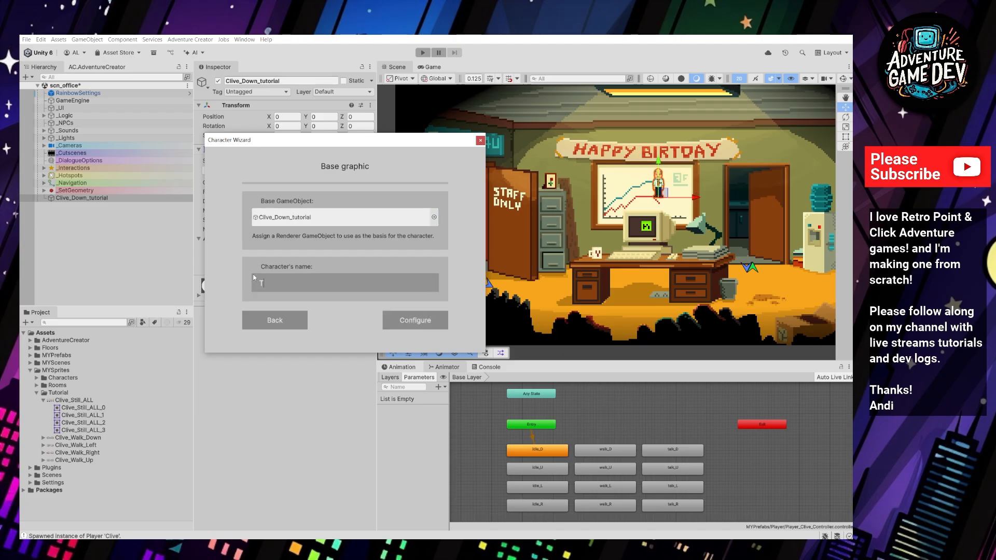
text(utorial_Clive)
click(421, 321)
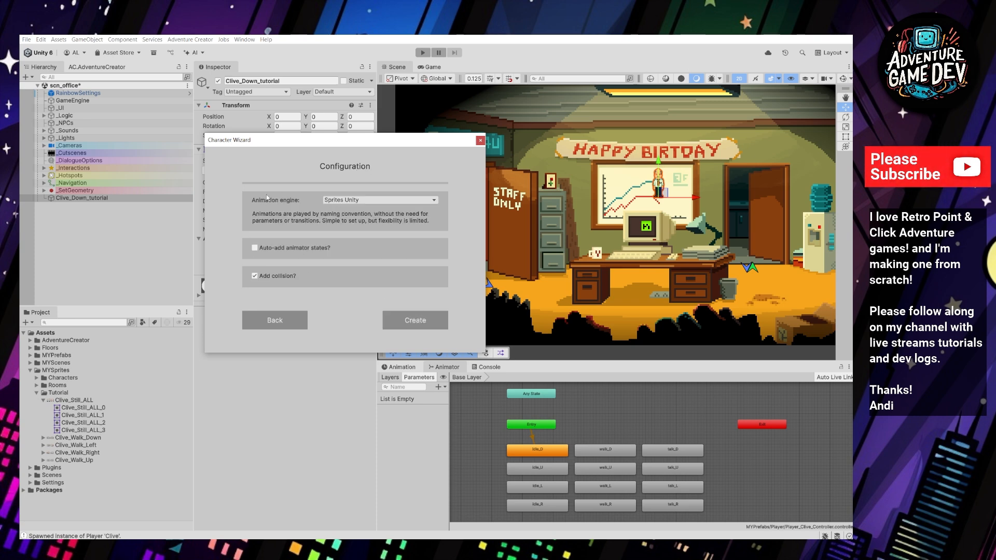
- Keep Sprites Unity as the animation engine, enable auto-adding of animator states and create the character
click(349, 200)
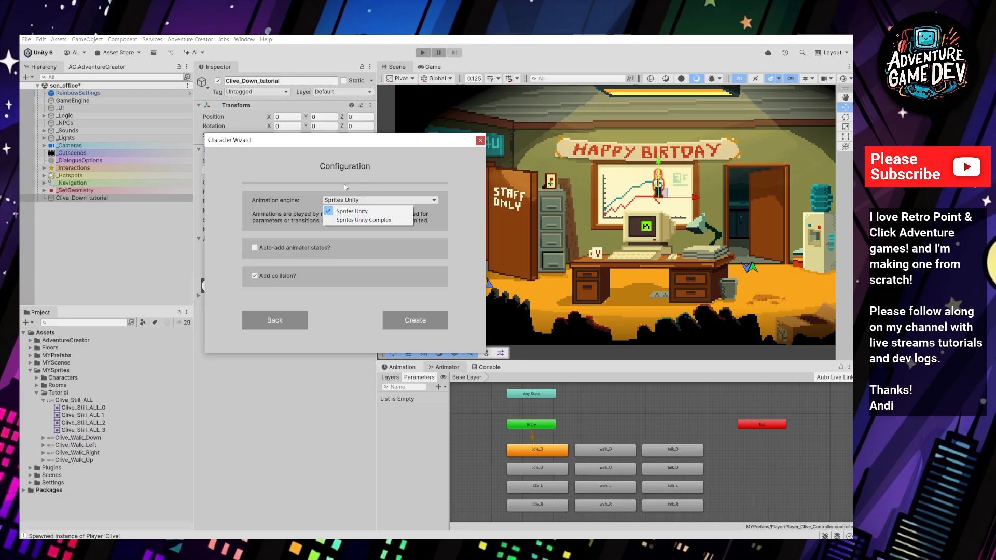
click(325, 185)
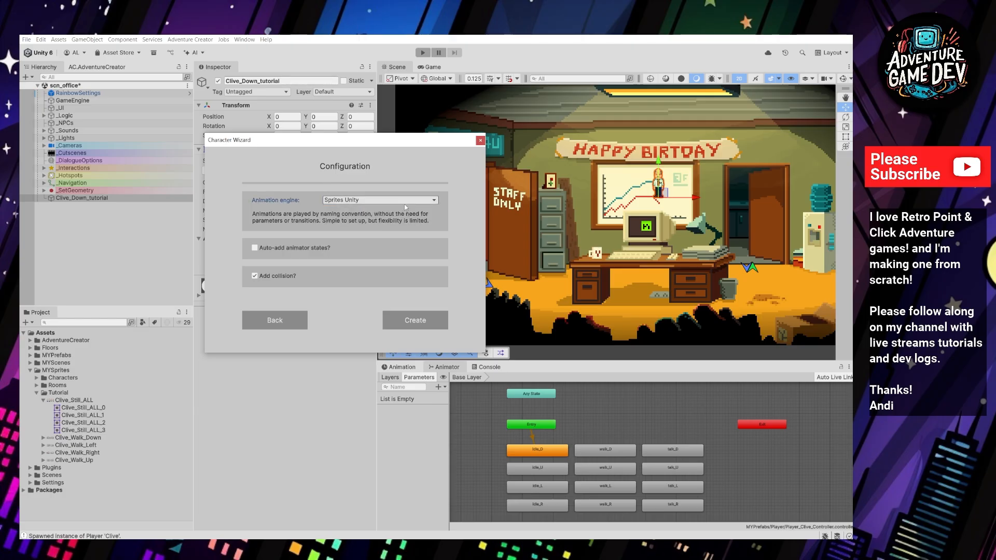
click(255, 248)
click(426, 321)
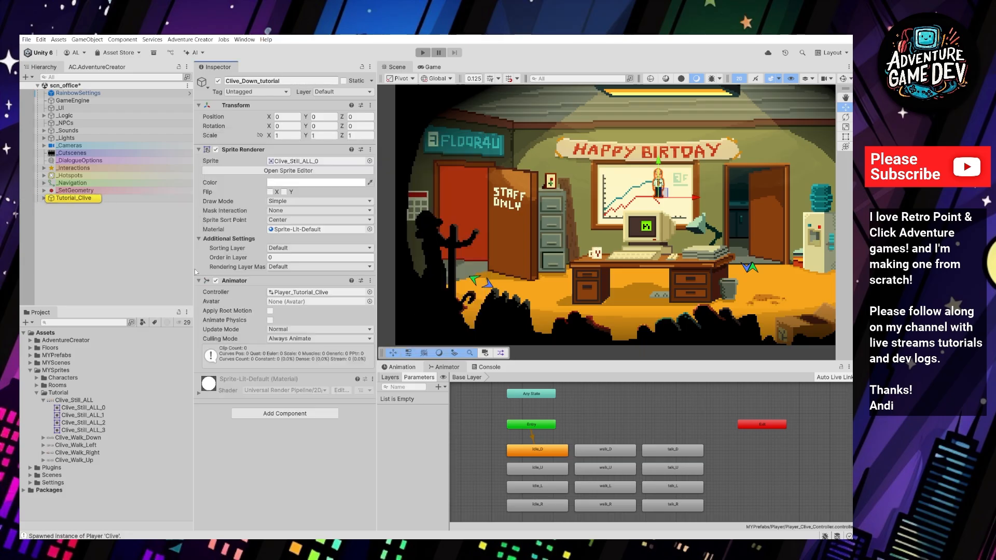
- Expand Tutorial_Clive and its Player component, and move the character onto the floor beside the desk at about X -2.643, Y -1.93
click(86, 233)
click(74, 199)
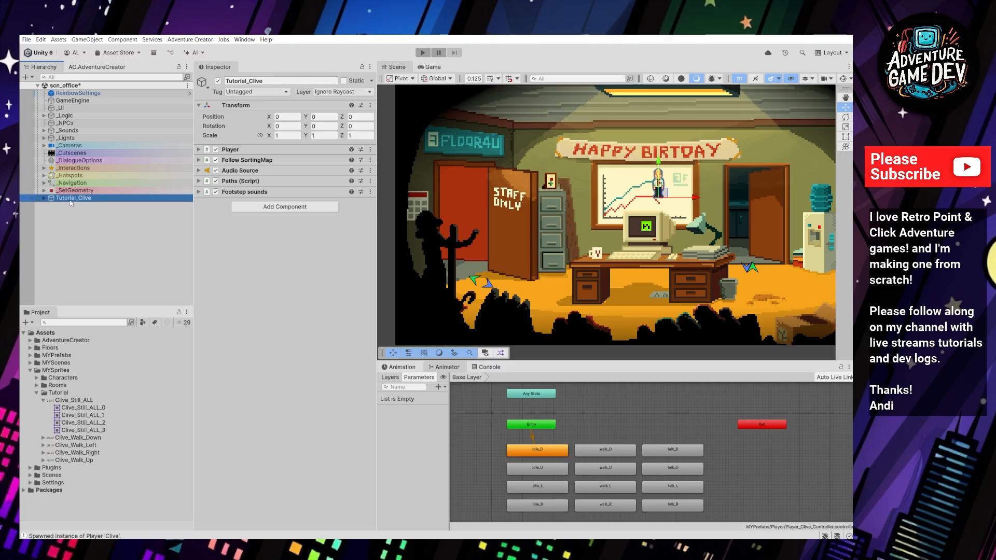
click(44, 199)
click(248, 151)
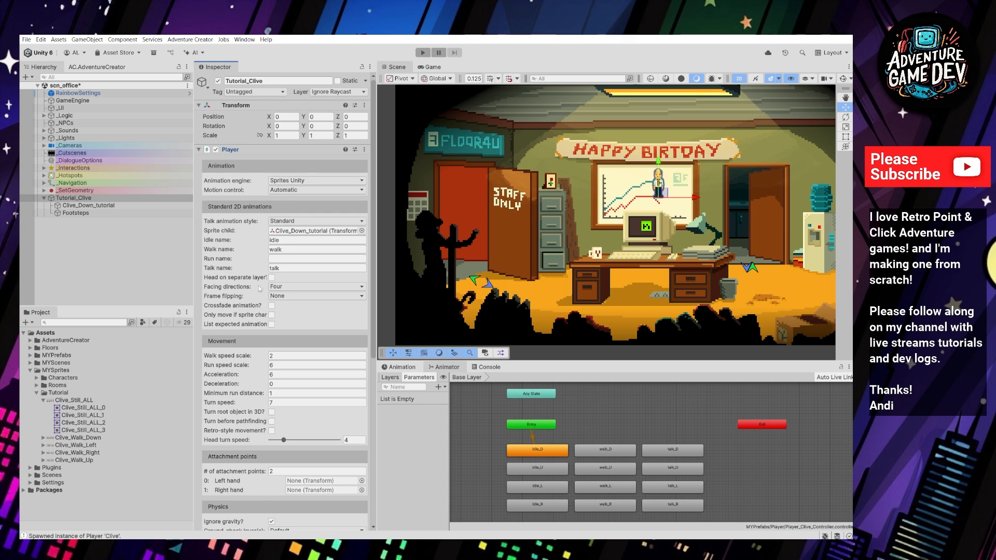
click(97, 198)
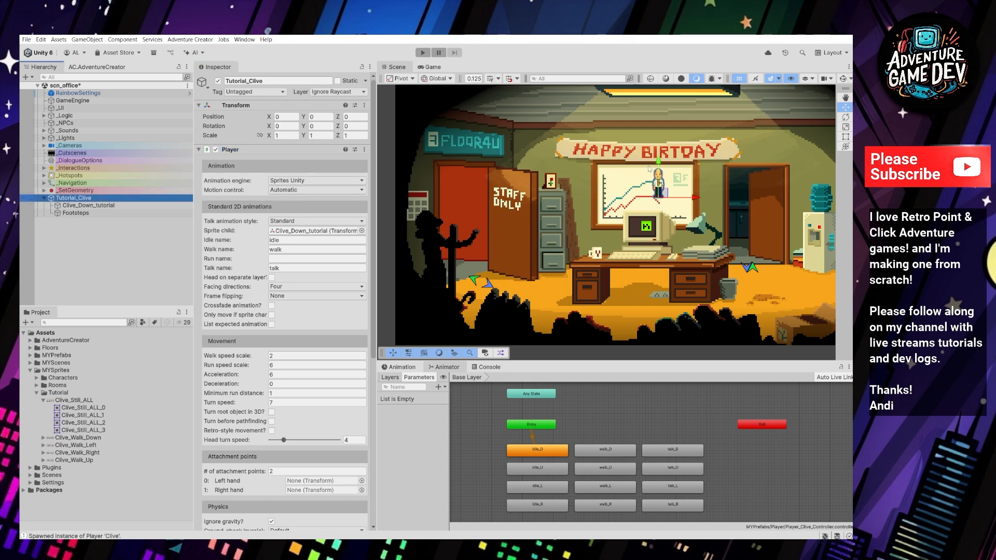
drag(666, 194, 539, 285)
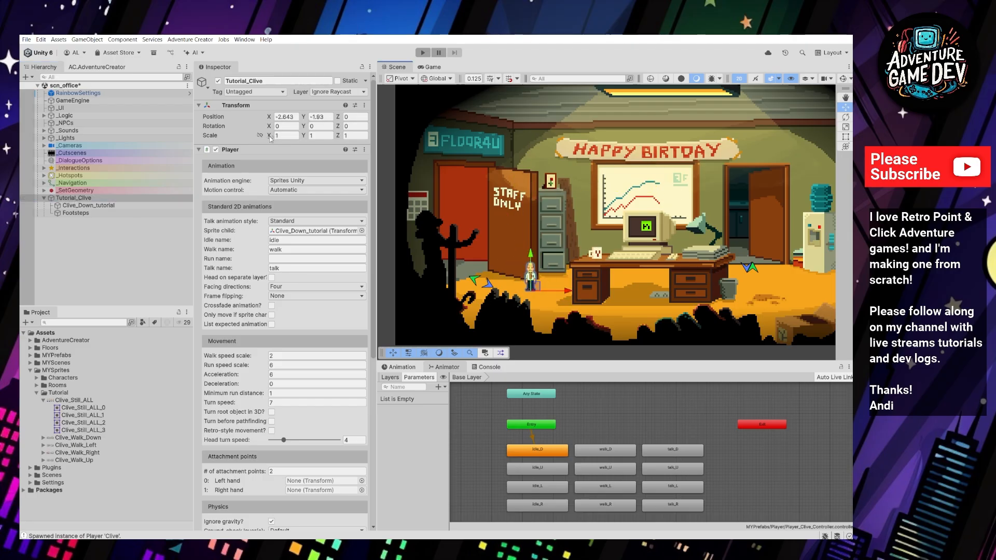
- Scale the Clive_Down_tutorial child uniformly to 4 and reposition the parent Tutorial_Clive at about X -2.767, Y -2.124
click(105, 206)
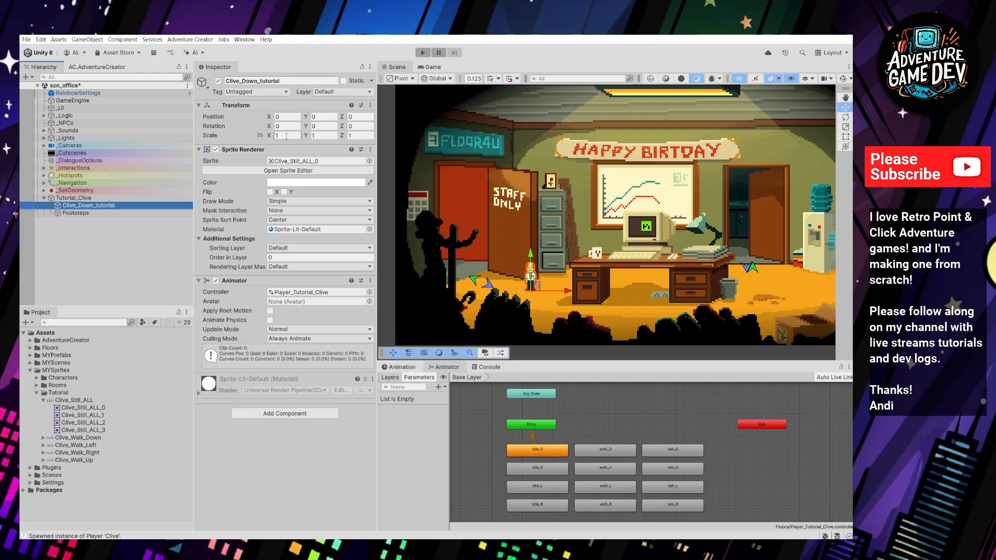
click(260, 136)
click(289, 136)
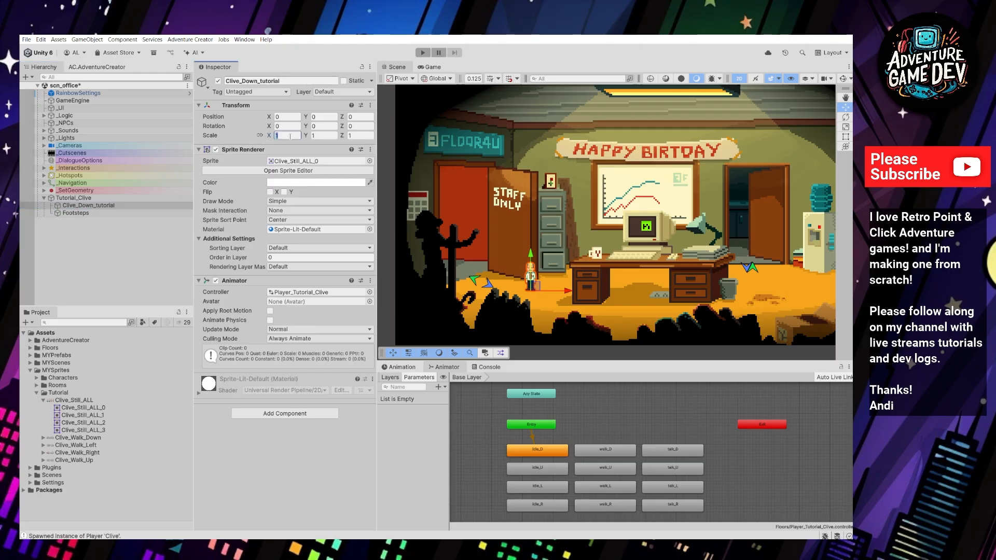
text(4)
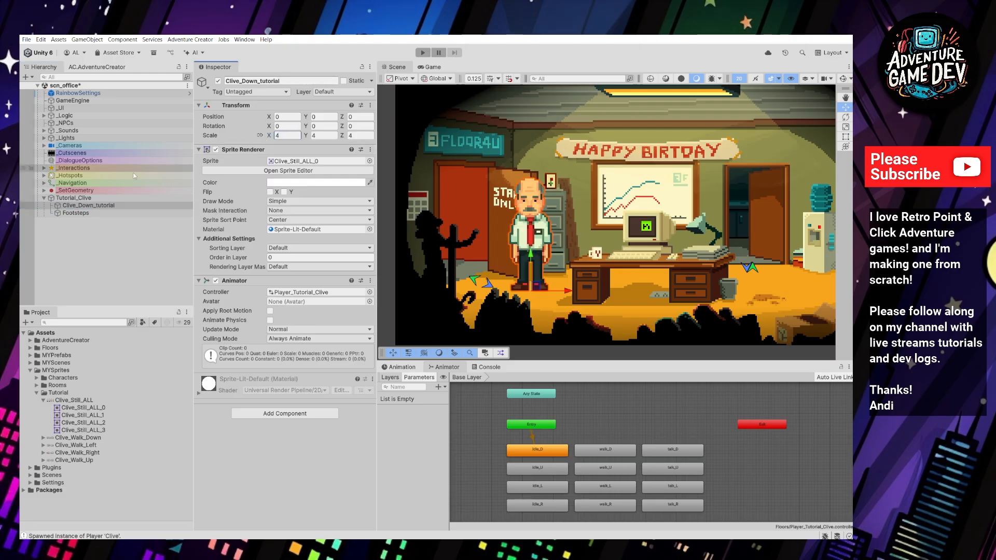
click(72, 199)
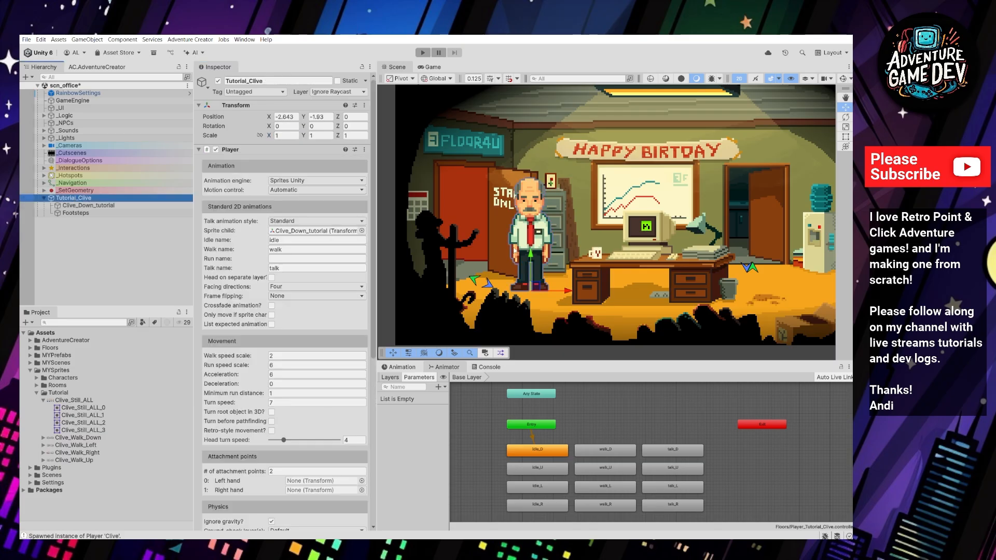
drag(536, 290, 527, 306)
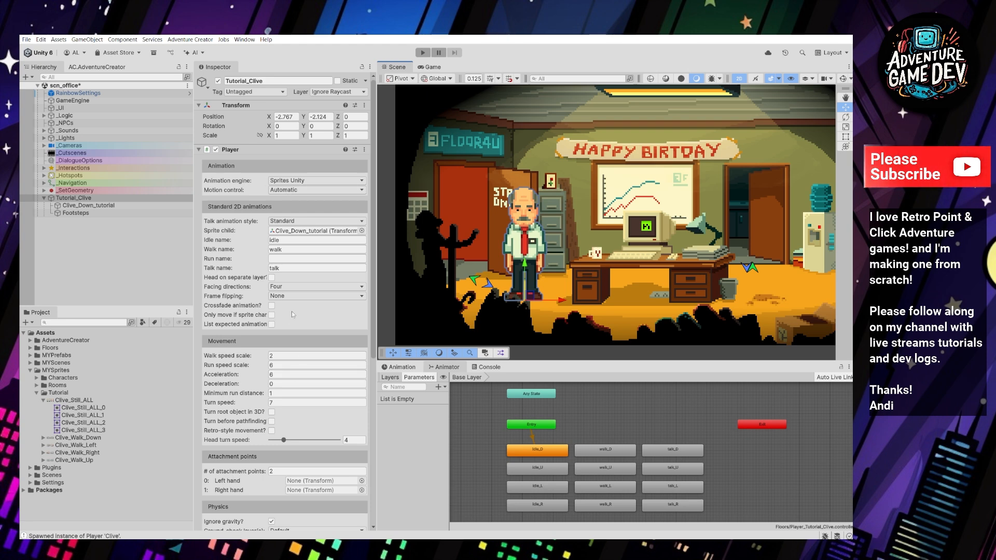
- Look through the Player component's movement, physics, audio and dialogue settings on Tutorial_Clive, and collapse the component
scroll(236, 280, down, 3)
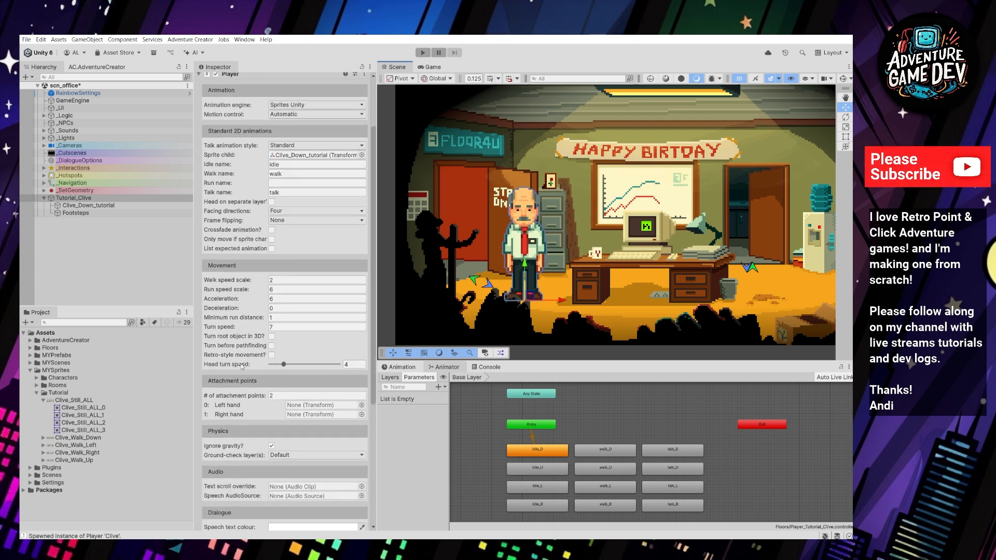
scroll(244, 322, down, 2)
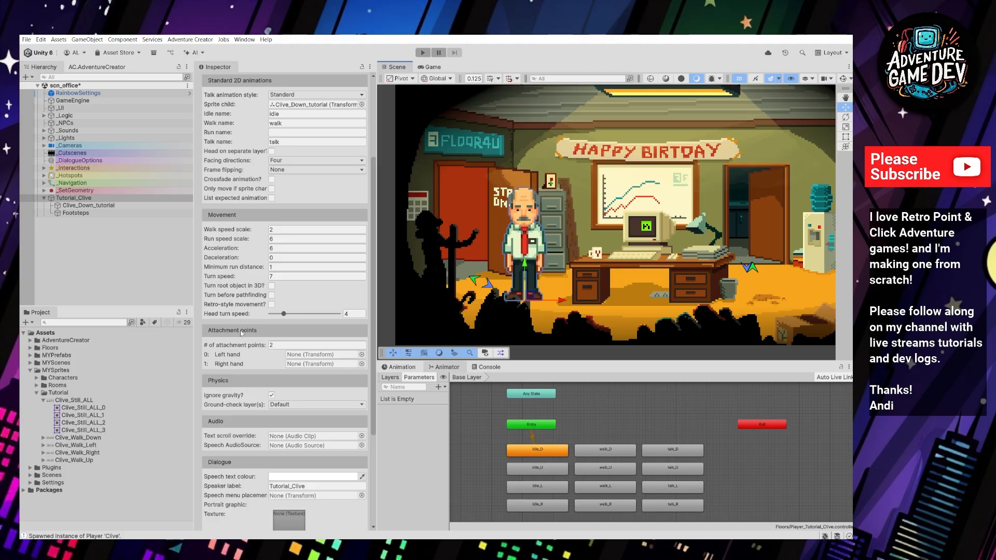
scroll(237, 357, down, 3)
scroll(233, 379, down, 3)
scroll(235, 387, up, 10)
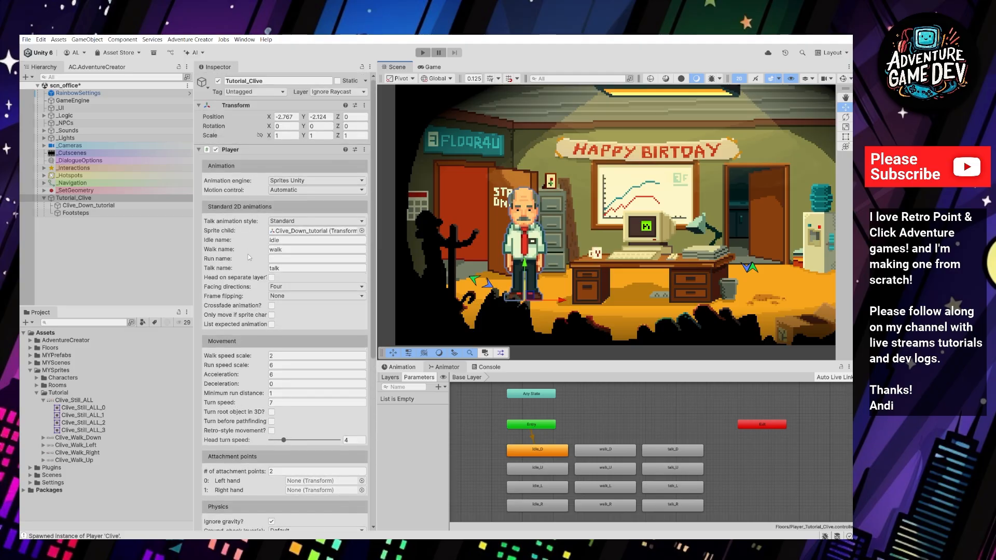
click(244, 150)
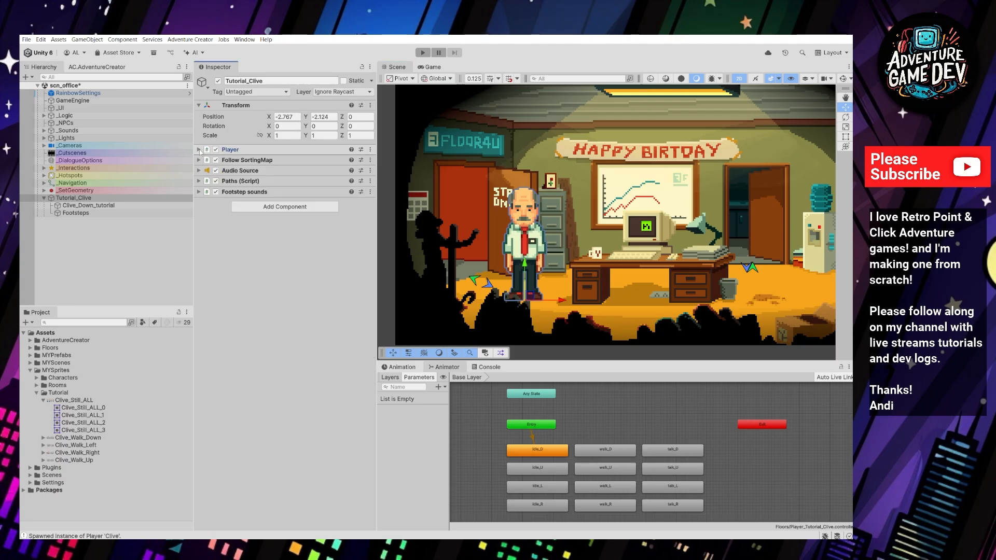
click(72, 200)
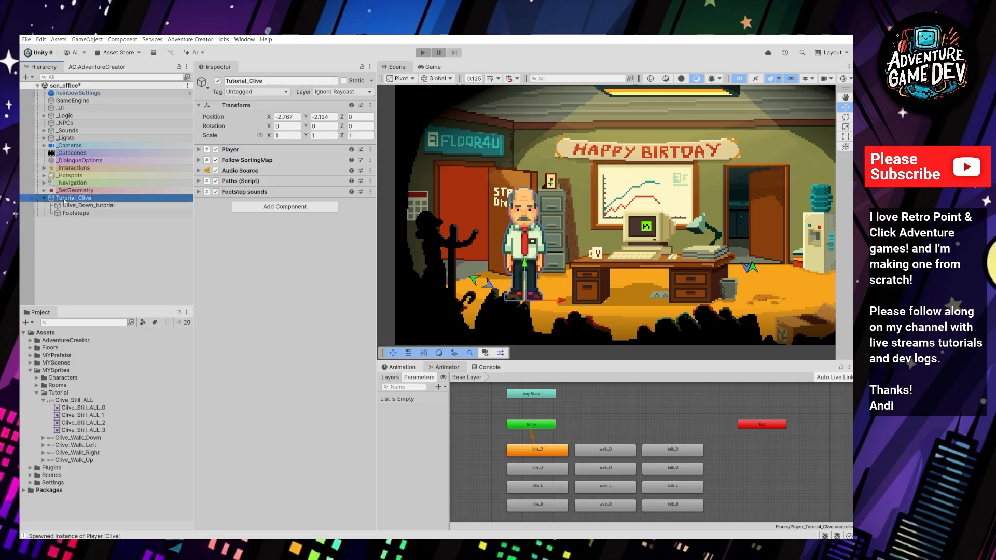
- Find the Player_Tutorial_Clive animator controller assigned to Clive_Down_tutorial and select its asset in the project to view its state graph
click(106, 207)
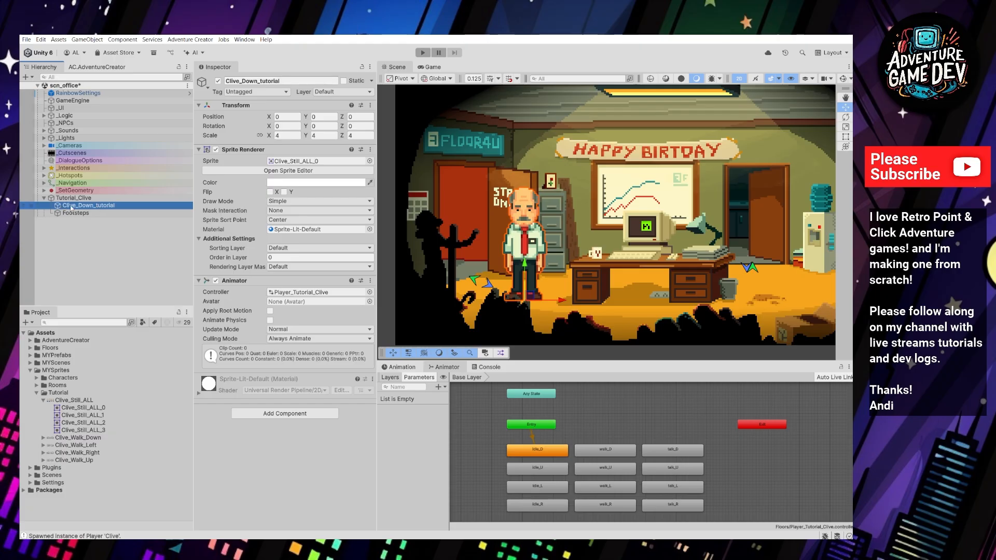
click(302, 292)
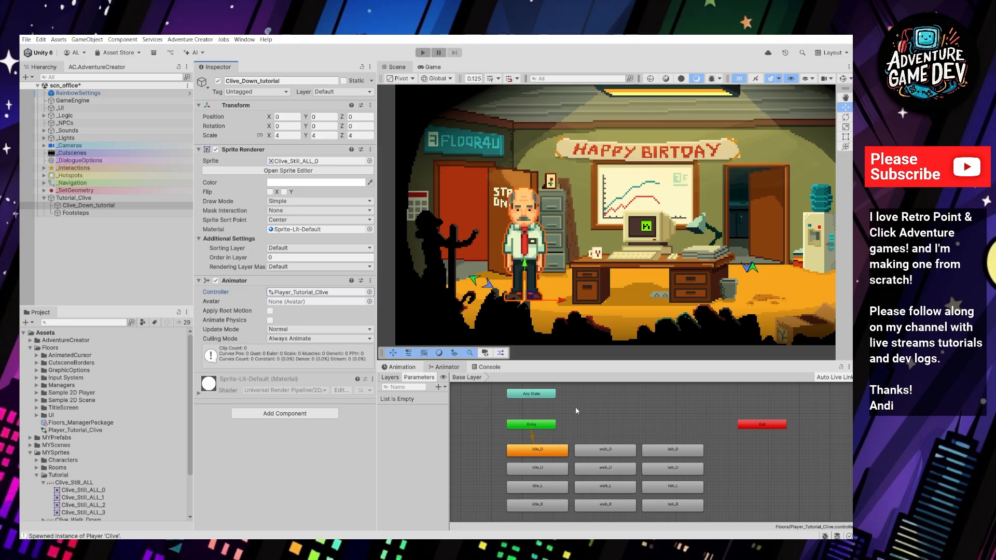
click(84, 429)
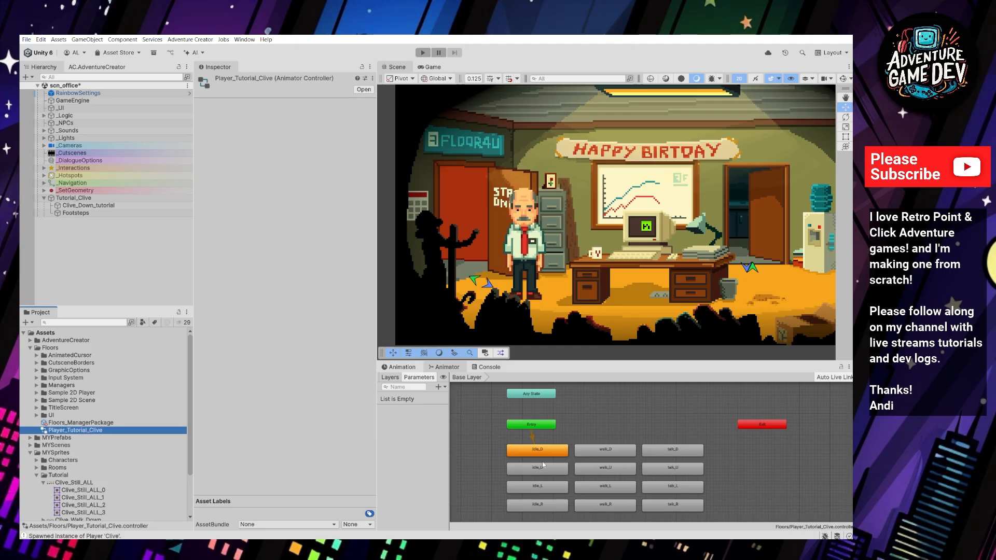
mouse_move(601, 419)
middle_down()
mouse_move(613, 395)
mouse_move(602, 408)
middle_up()
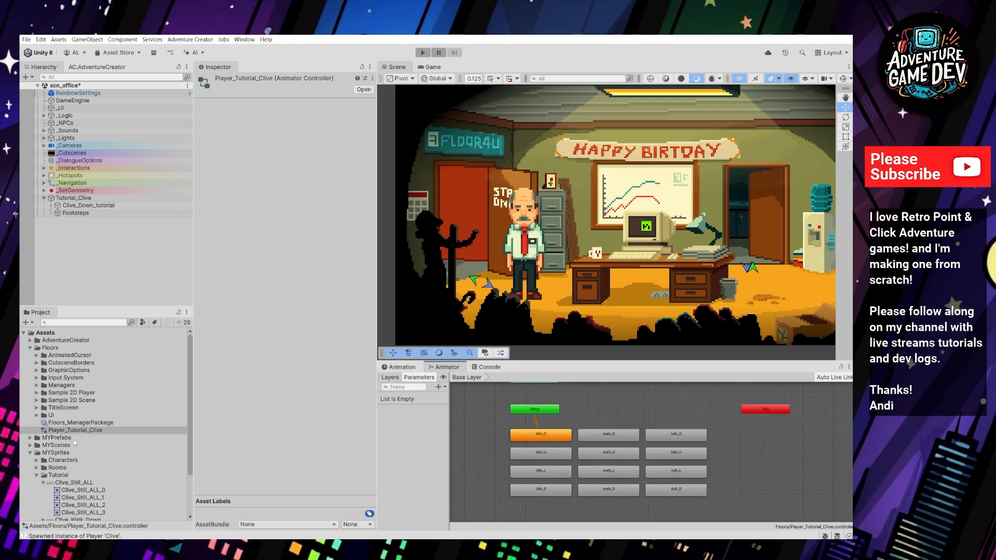
middle_drag(617, 416, 611, 409)
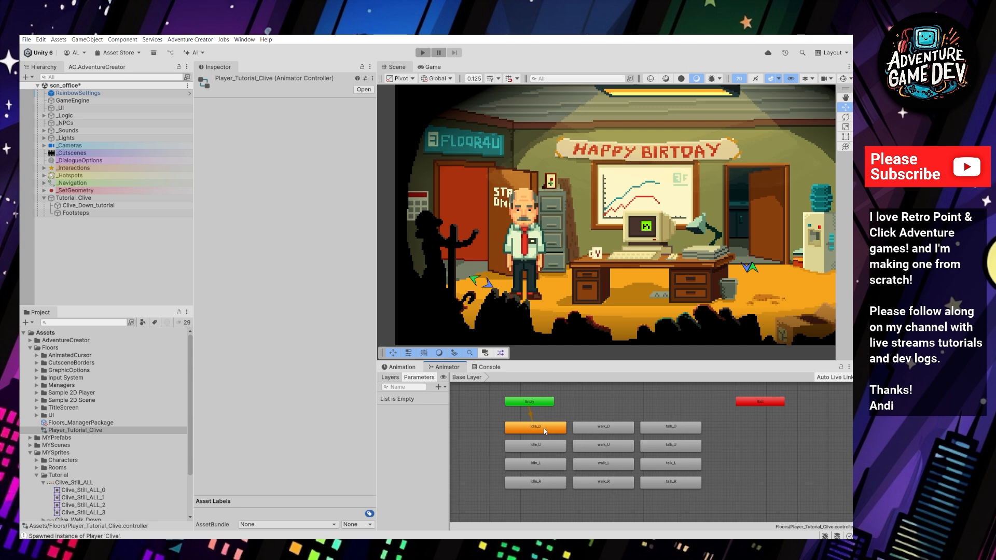
click(71, 431)
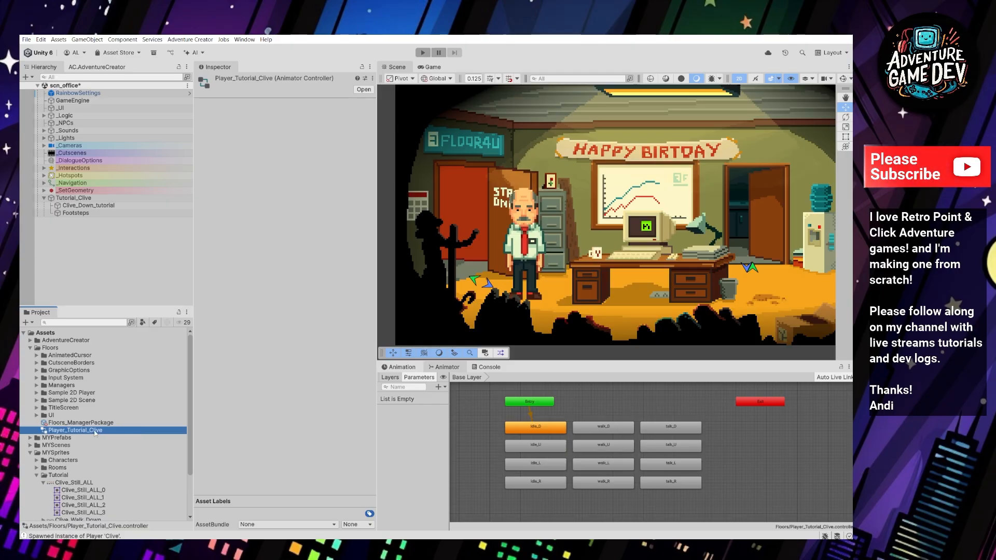
- Inspect the idle, walk and talk direction states in the animator graph, keeping talk_R aligned in its column
click(537, 427)
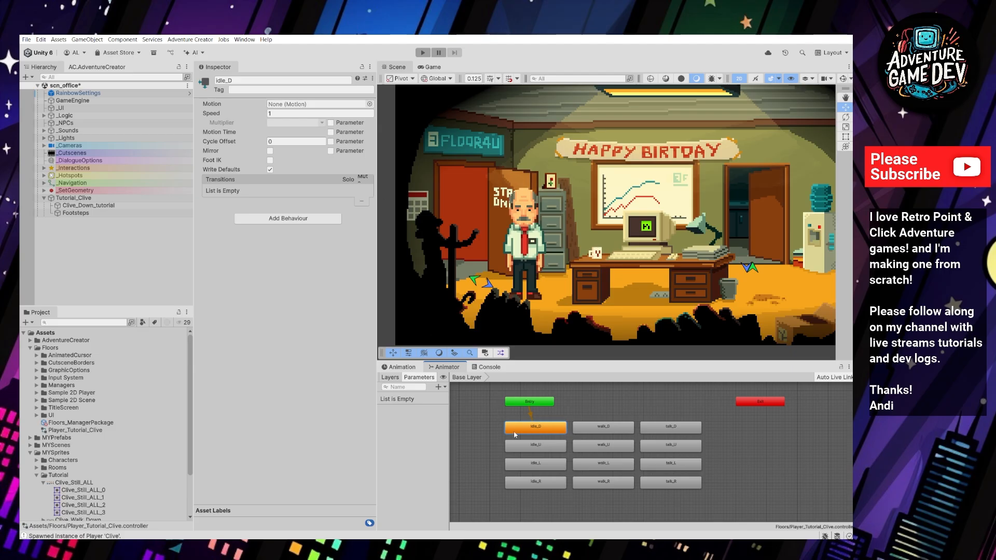
click(534, 446)
click(535, 464)
click(535, 481)
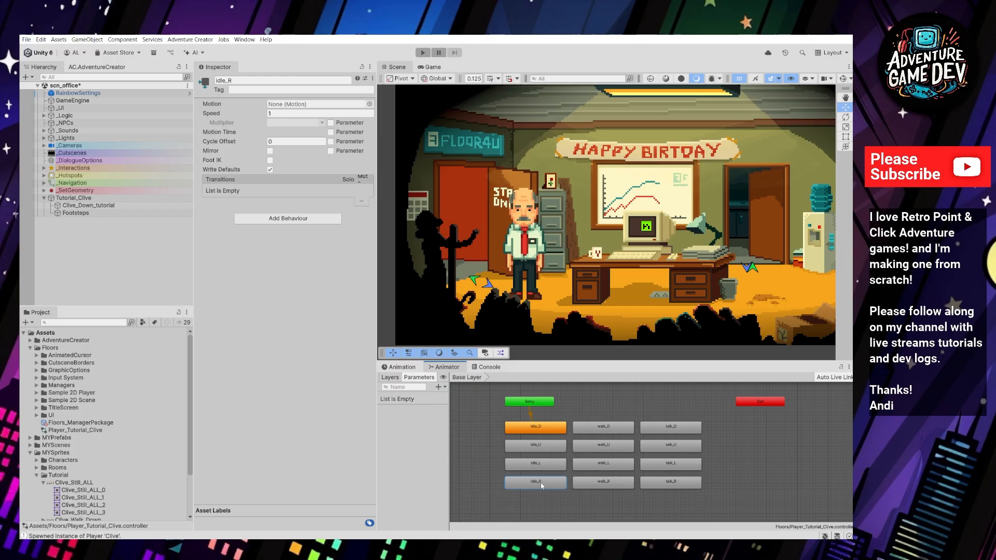
click(597, 427)
click(611, 445)
click(608, 463)
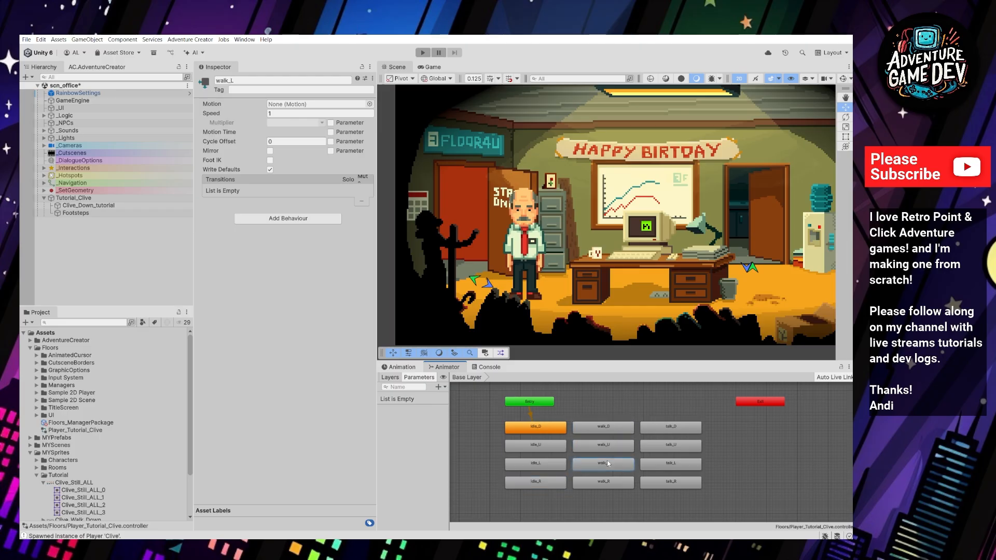
click(670, 428)
click(671, 446)
click(671, 463)
click(677, 481)
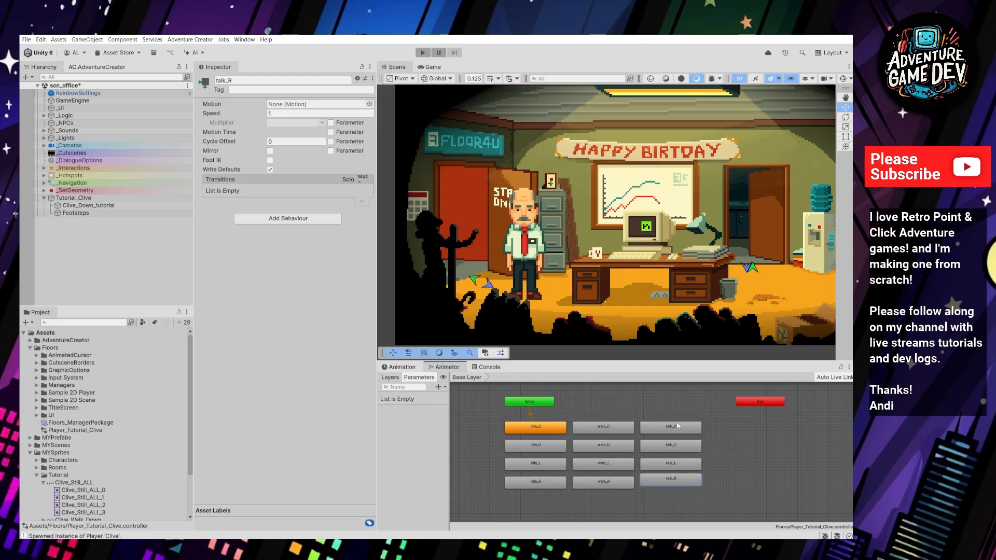
drag(675, 485, 669, 483)
- Create an animation clip named tutorialClive_Idle_D in the Tutorial sprites folder for the Clive_Still_ALL_0 sprite
click(534, 425)
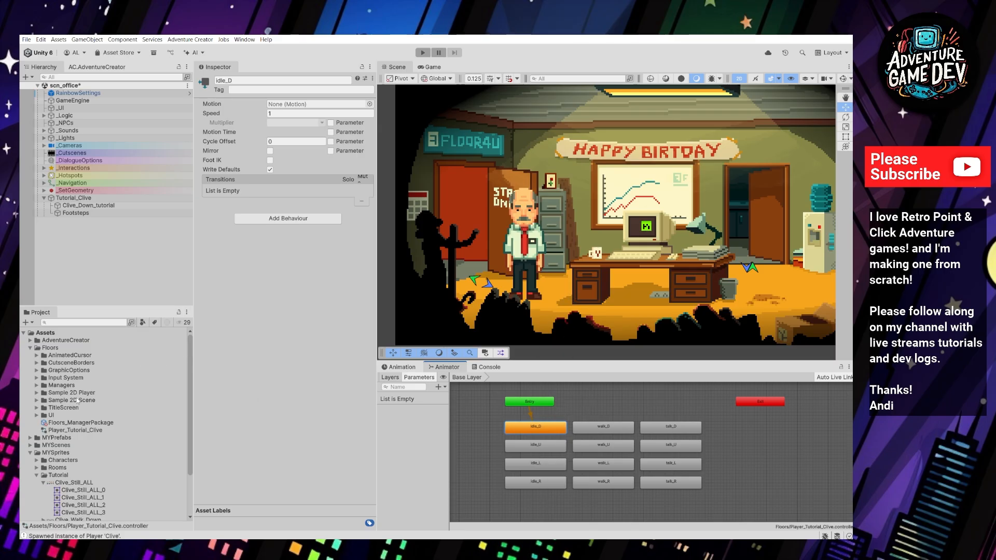
scroll(76, 397, down, 3)
scroll(76, 398, up, 3)
click(30, 348)
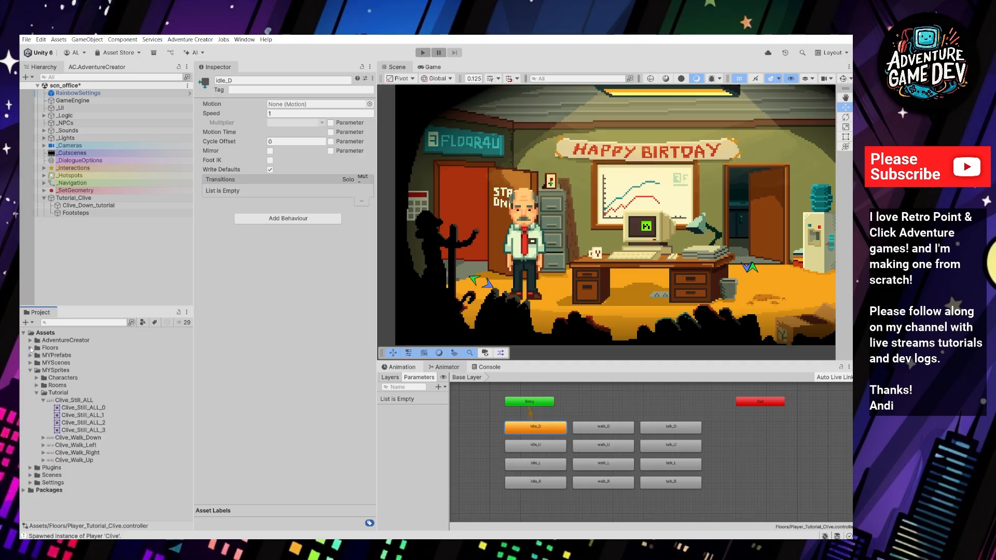
click(79, 408)
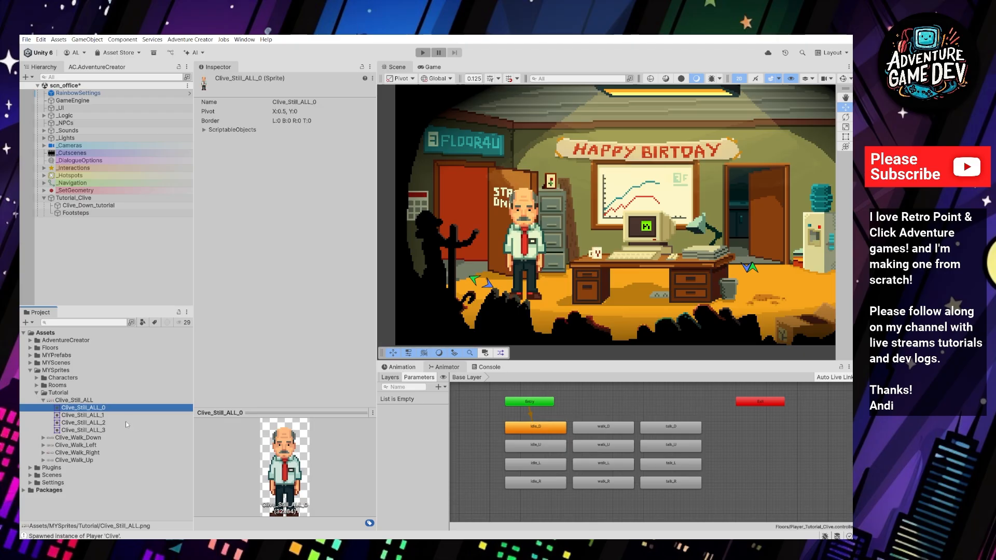
right_click(93, 410)
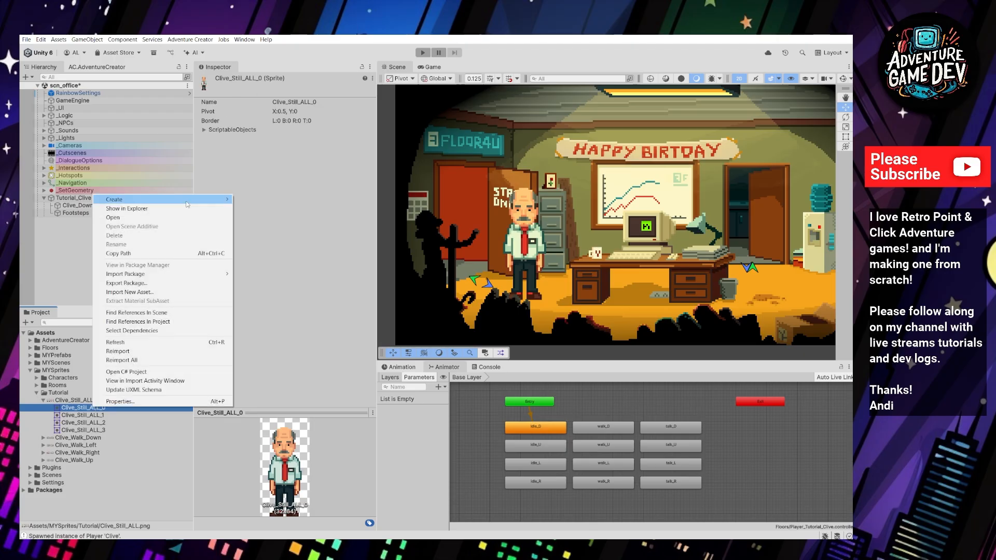
mouse_move(185, 201)
mouse_move(279, 249)
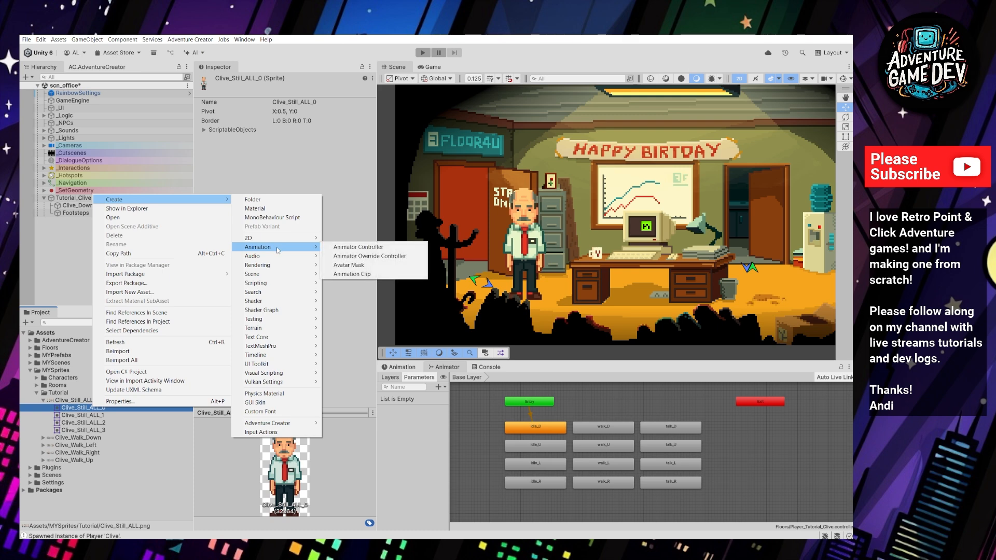
click(363, 274)
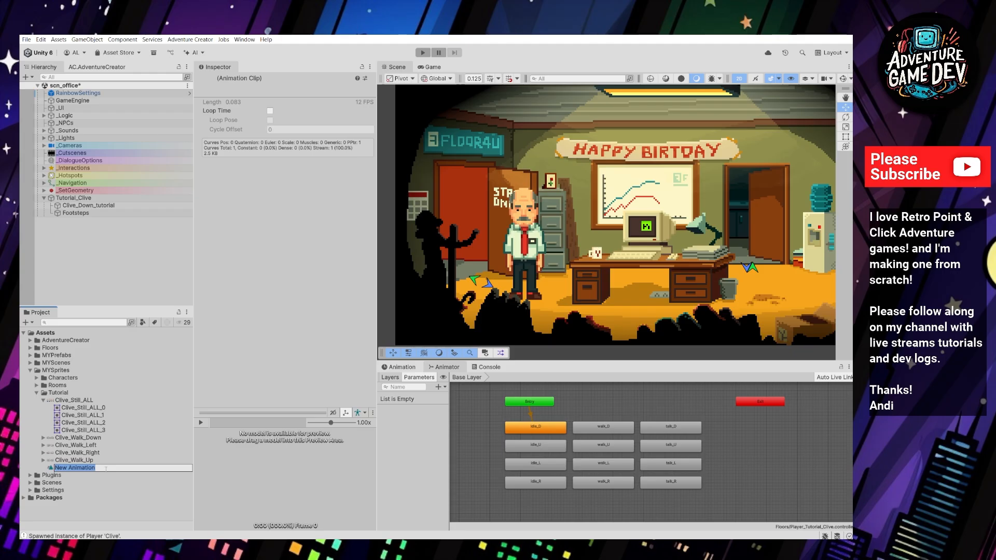
text(tutorialClive_Idle_D)
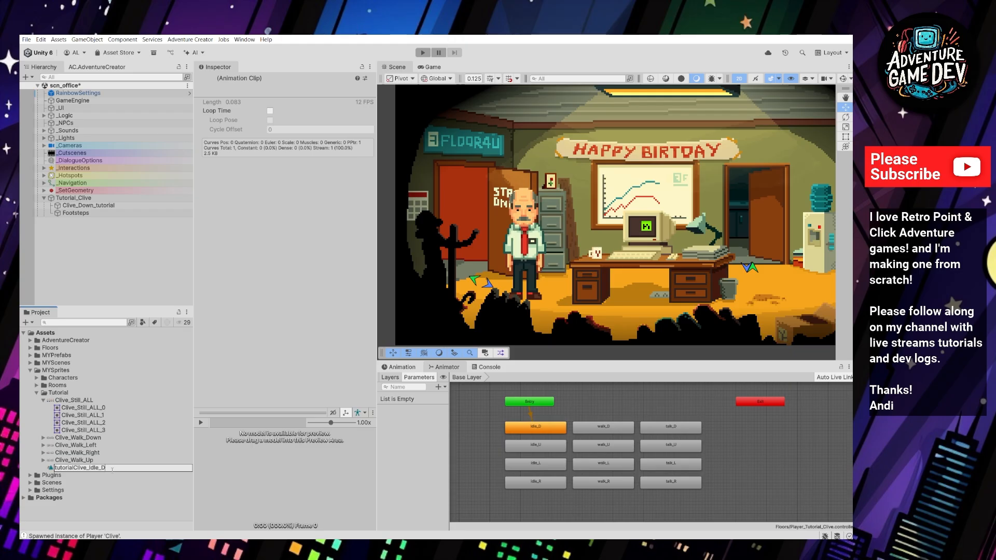
key(Return)
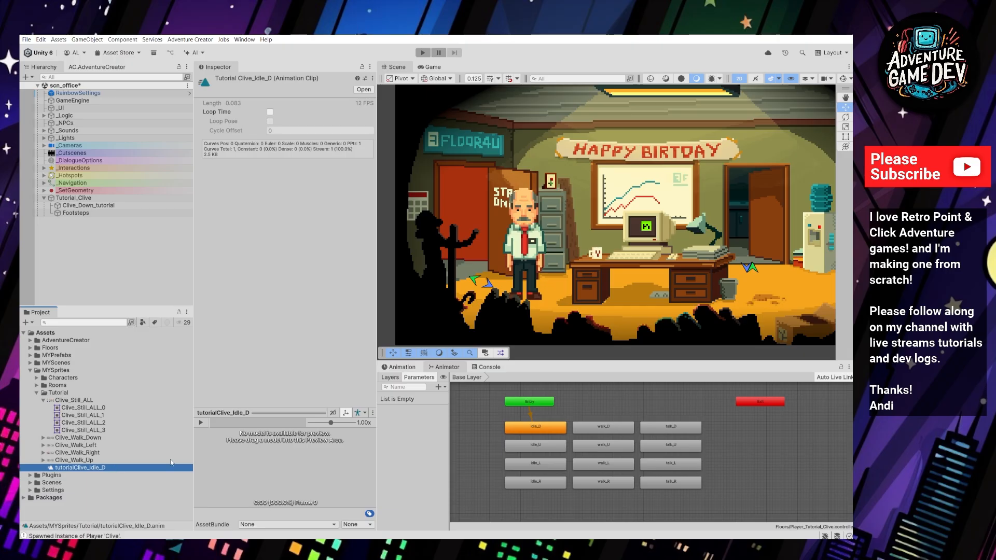
- Assign the tutorialClive_Idle_D clip as the motion of the idle_D animator state
click(540, 430)
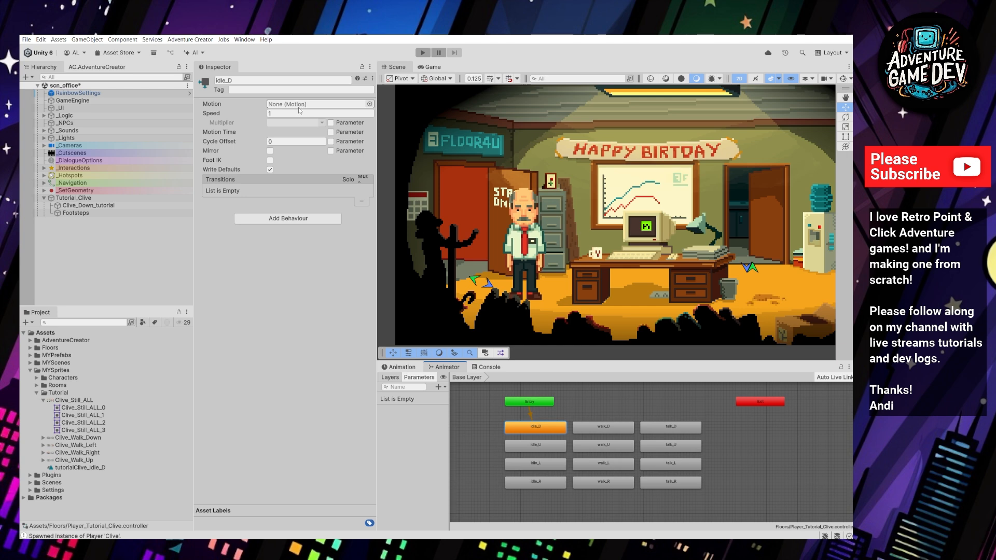
click(80, 468)
drag(80, 468, 301, 105)
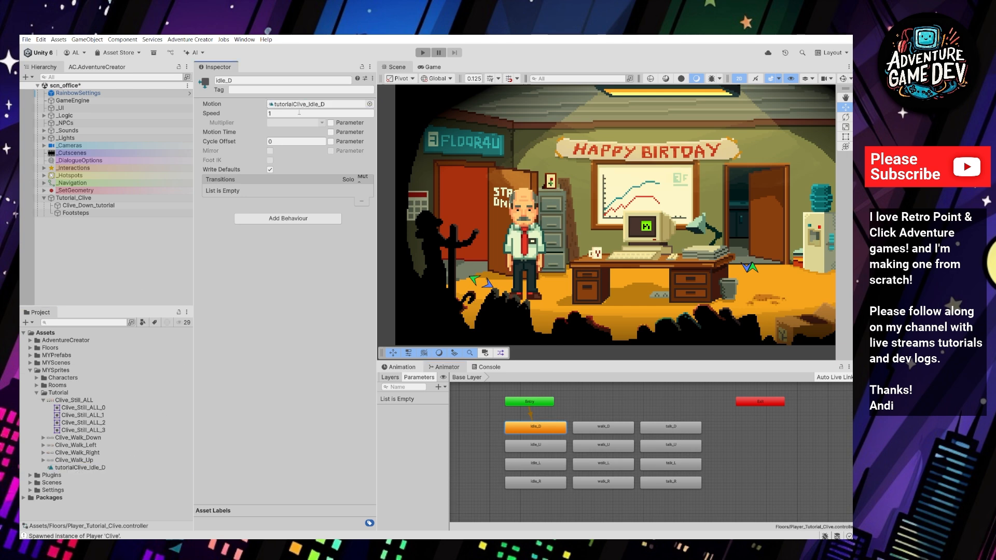
- Create an animation clip named tutorialClive_idle_U for the Clive_Still_ALL_1 sprite and assign it as the idle_U state's motion
click(541, 445)
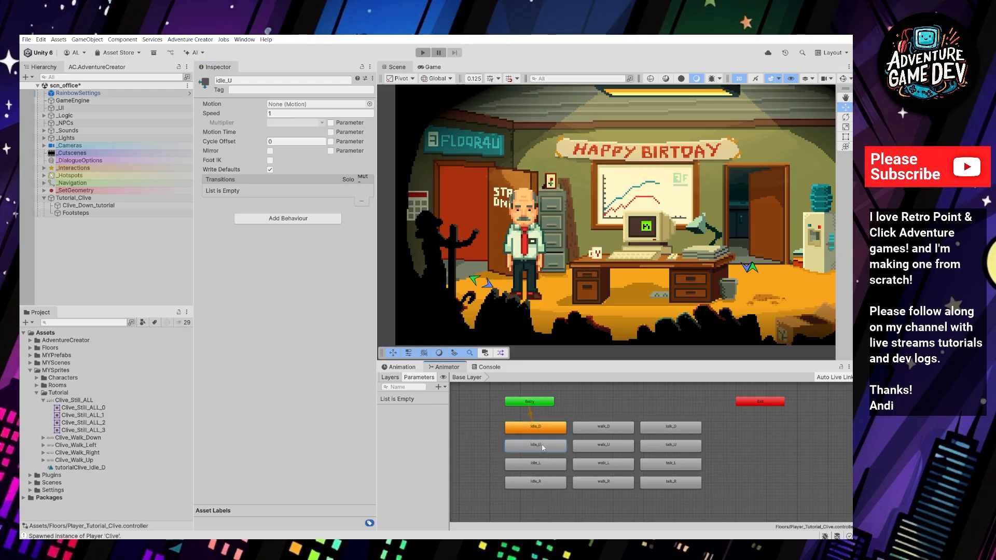
click(96, 415)
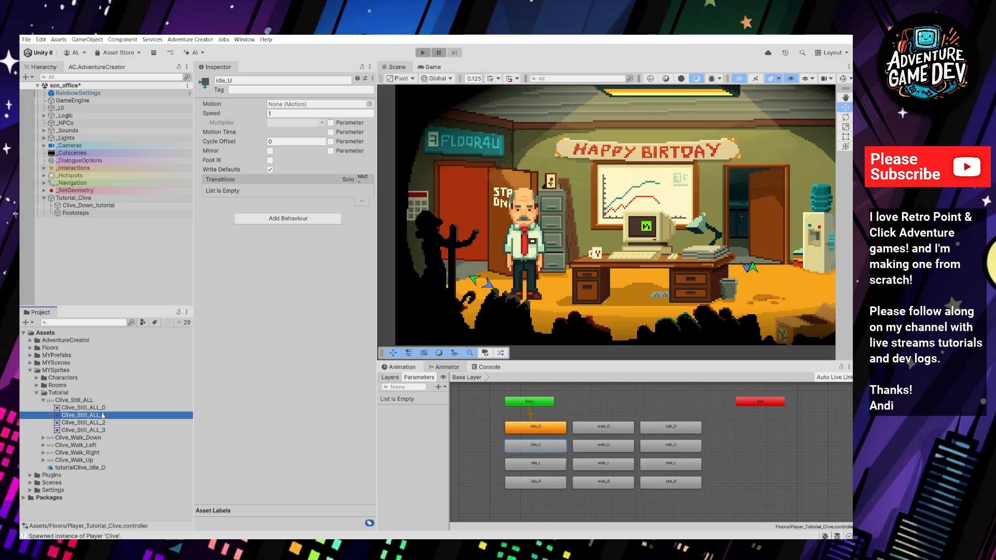
right_click(97, 415)
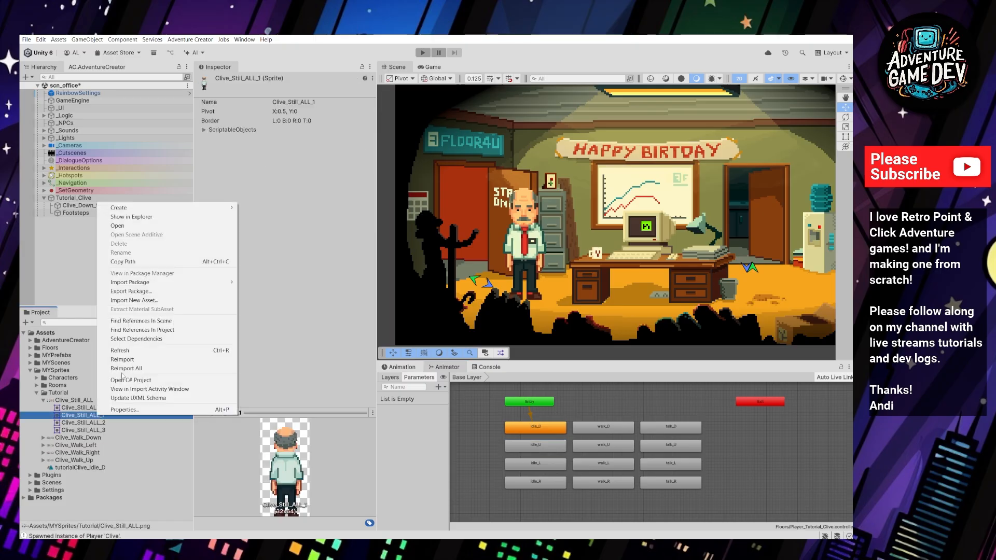
mouse_move(150, 210)
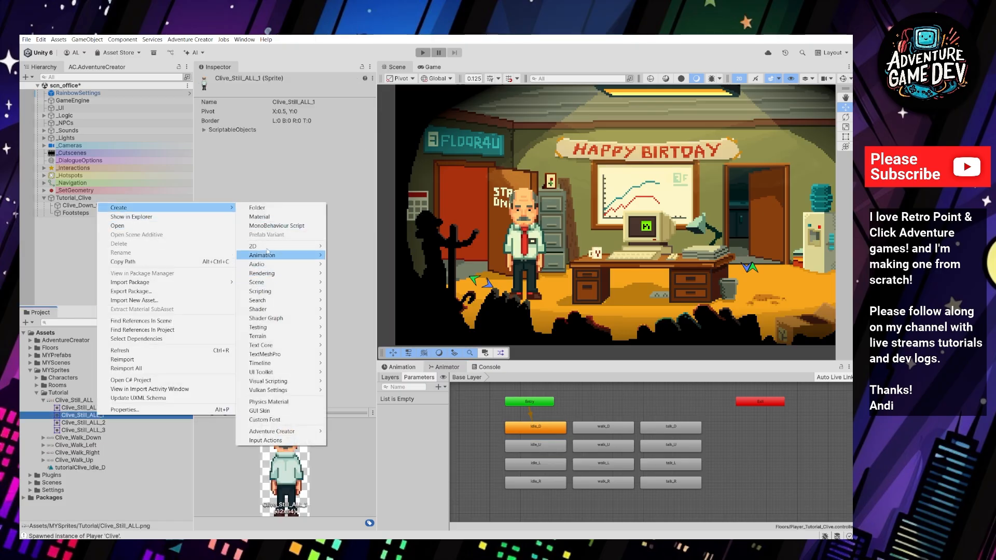
mouse_move(289, 261)
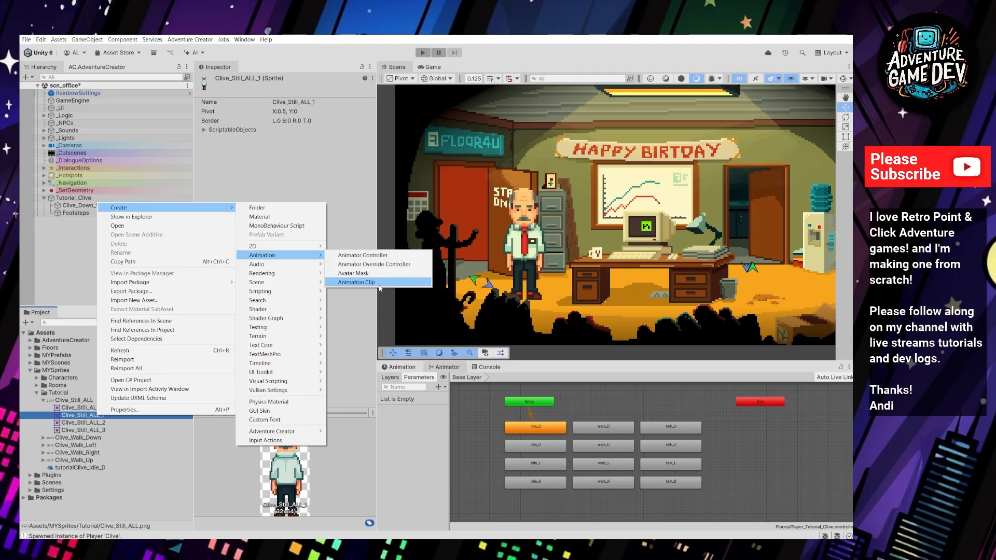
click(356, 282)
text(t)
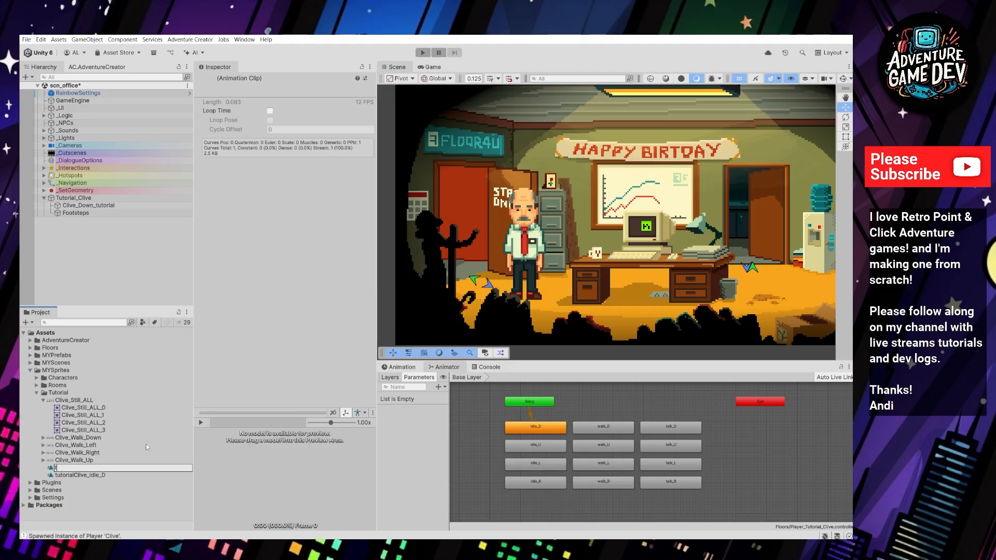
text(utorial)
key(BackSpace)
key(BackSpace)
text(lClive_idle_U)
key(Return)
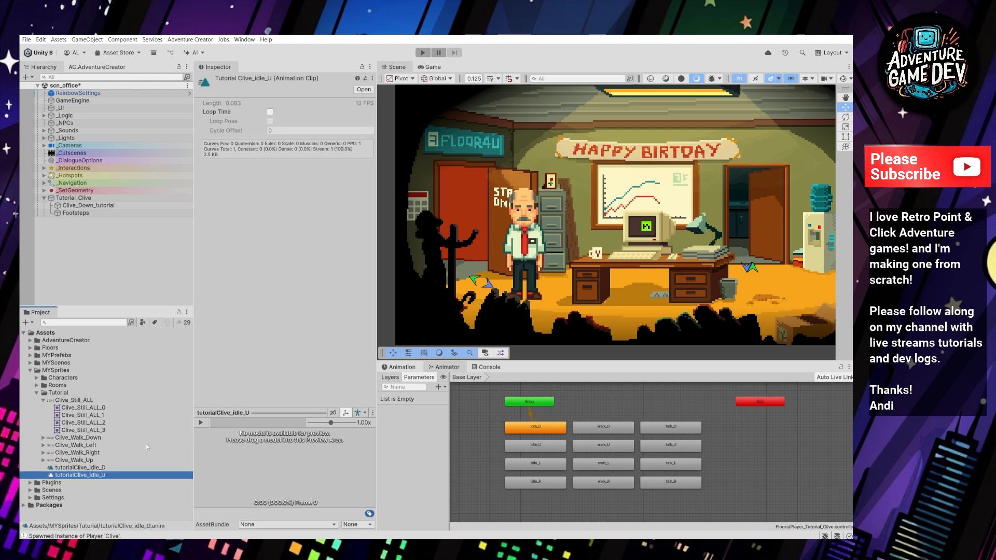
click(536, 444)
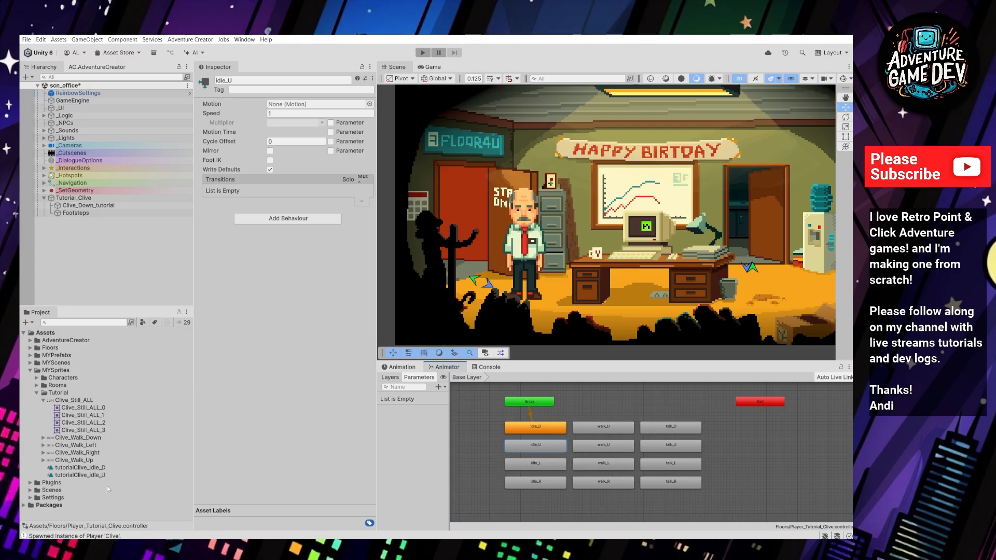
drag(96, 475, 296, 106)
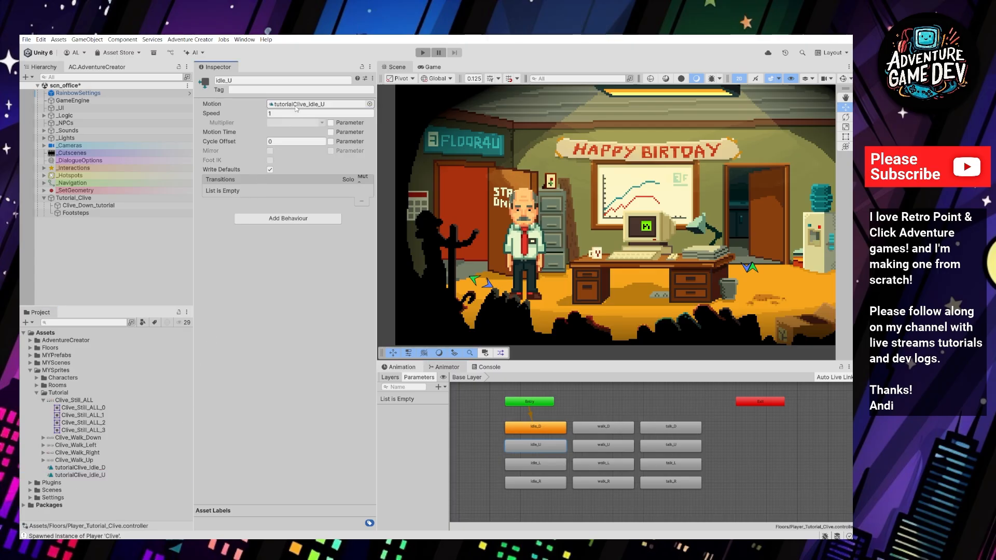
- Create an animation clip named tutorialClive_idle_R in the Tutorial folder for the Clive_Still_ALL_2 sprite
click(99, 426)
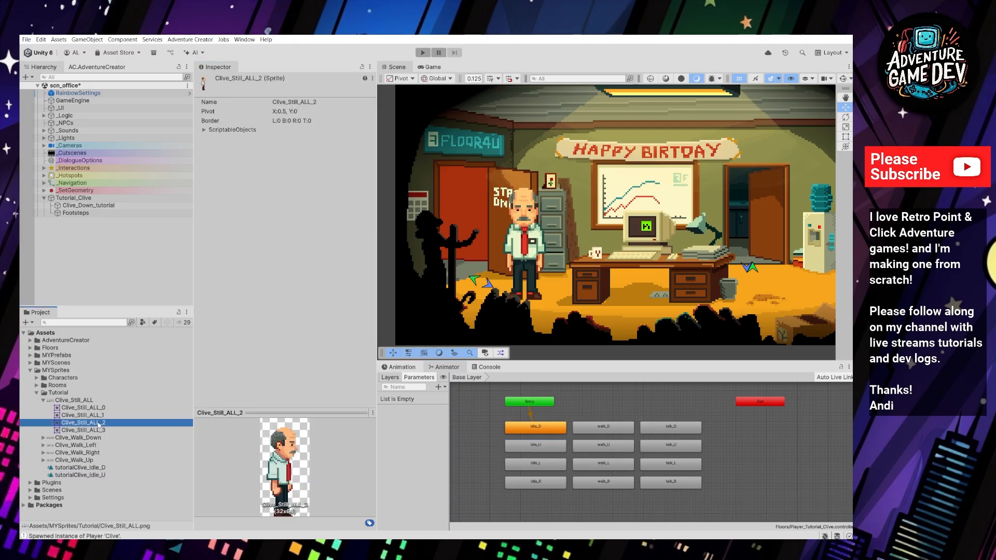
right_click(98, 424)
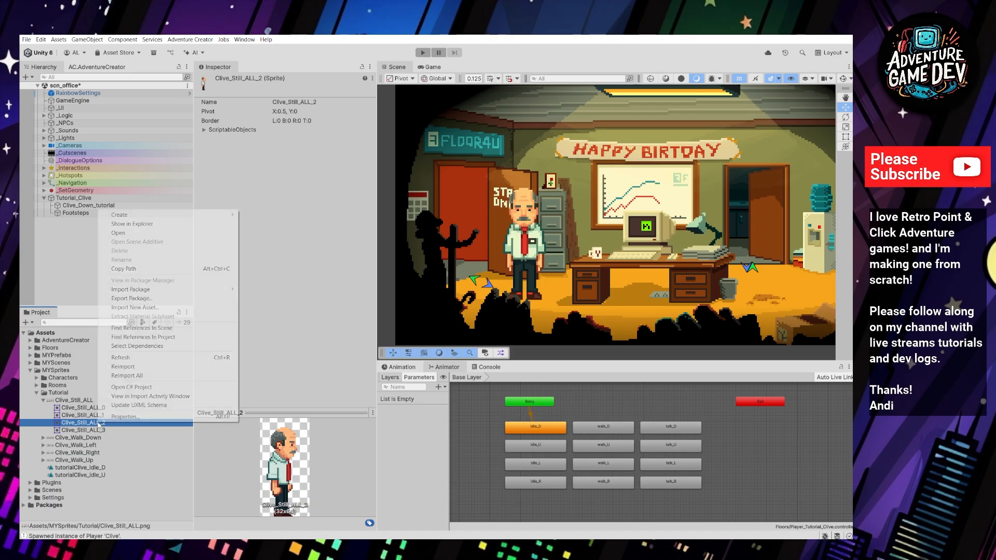
mouse_move(228, 214)
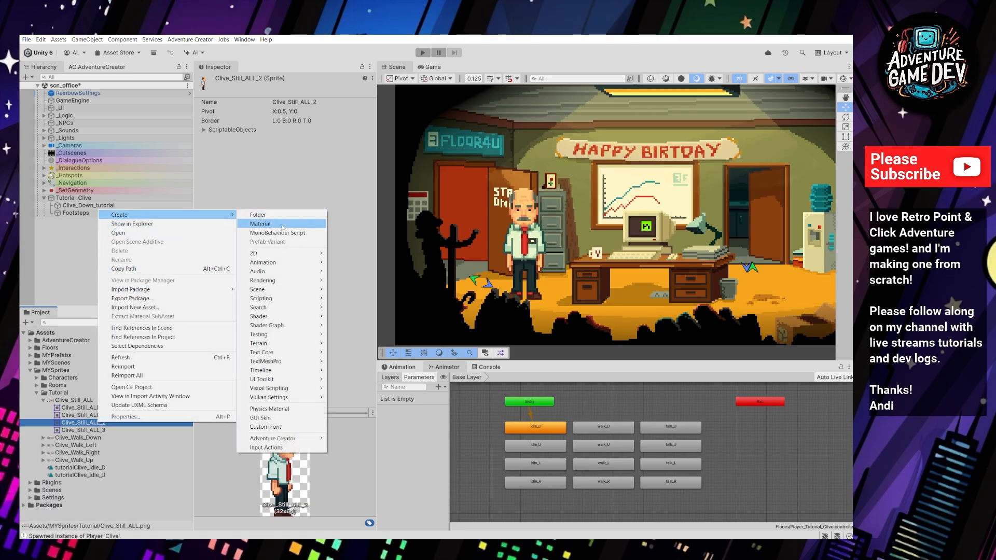
mouse_move(277, 263)
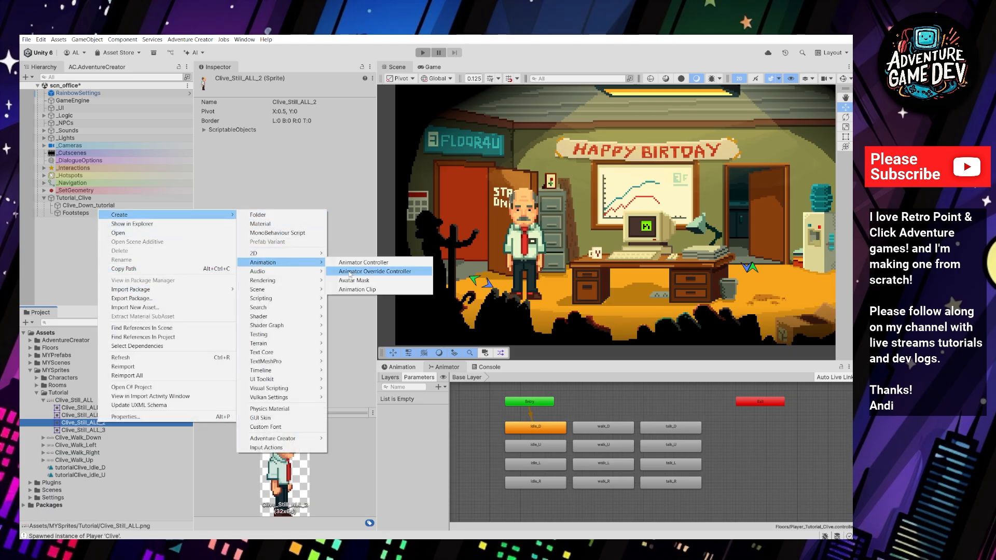
click(369, 289)
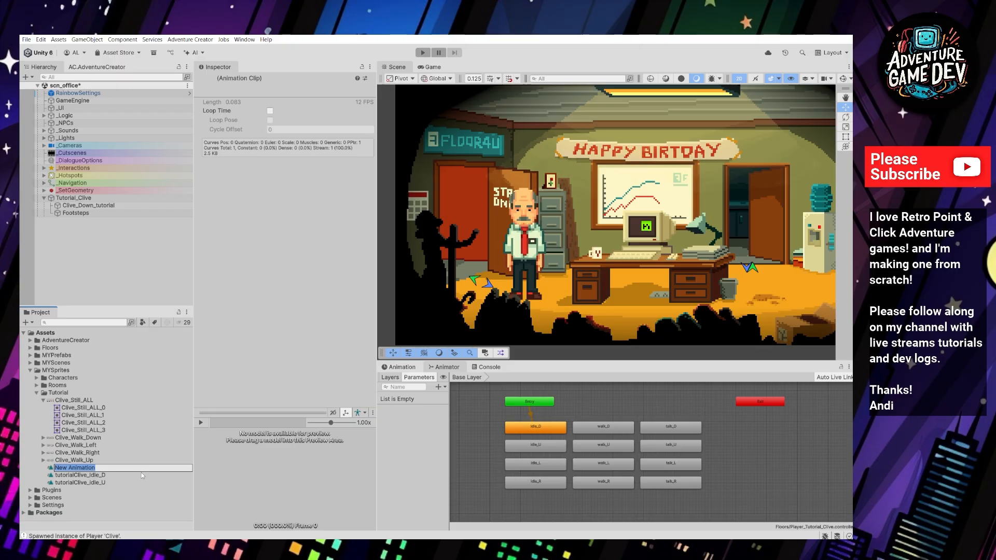
text(tutorialClive_idle_R)
key(Return)
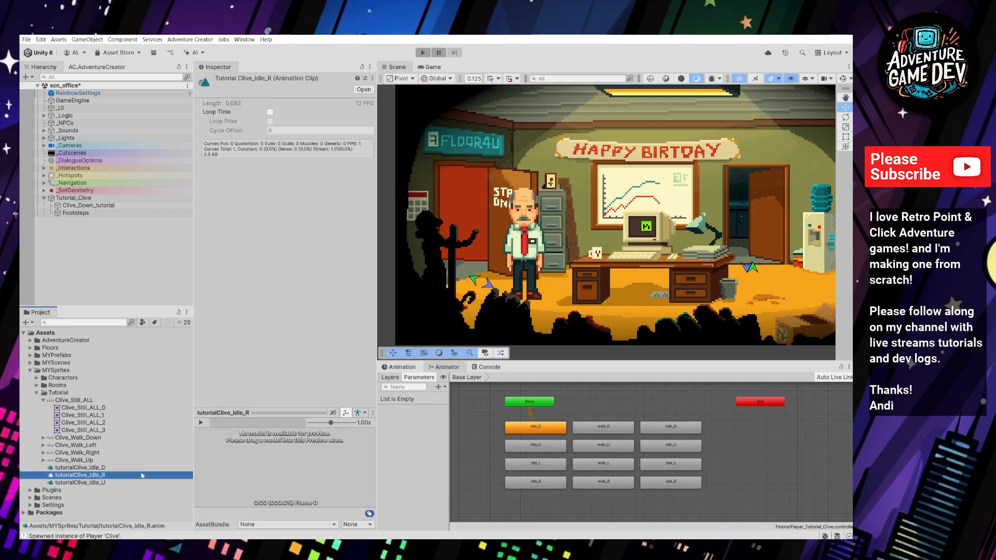
- Assign the tutorialClive_idle_R clip as the motion of the idle_R animator state
click(553, 485)
drag(80, 475, 311, 106)
- Create an animation clip named tutorialClive_idle_L for the Clive_Still_ALL_3 sprite and assign it as the idle_L state's motion
click(98, 431)
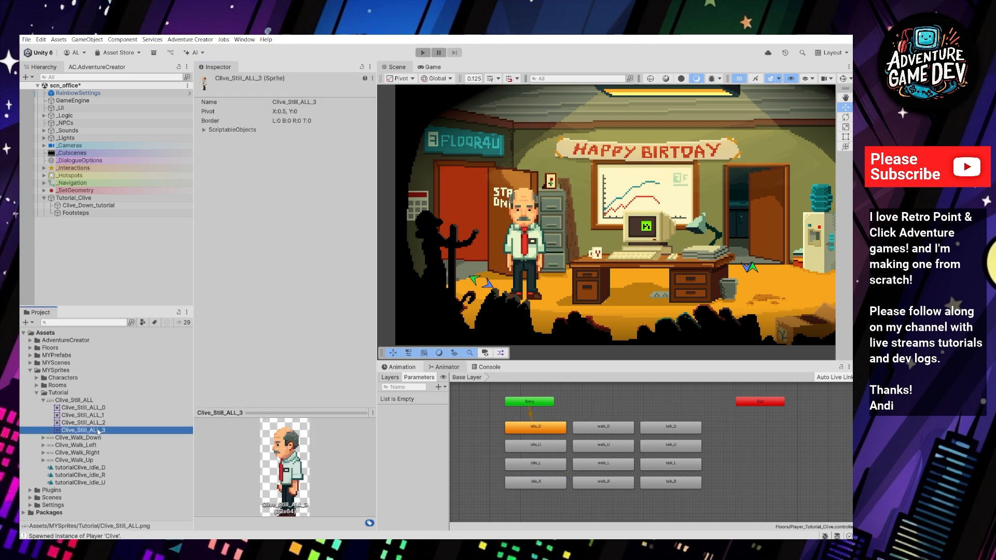
right_click(98, 430)
mouse_move(218, 221)
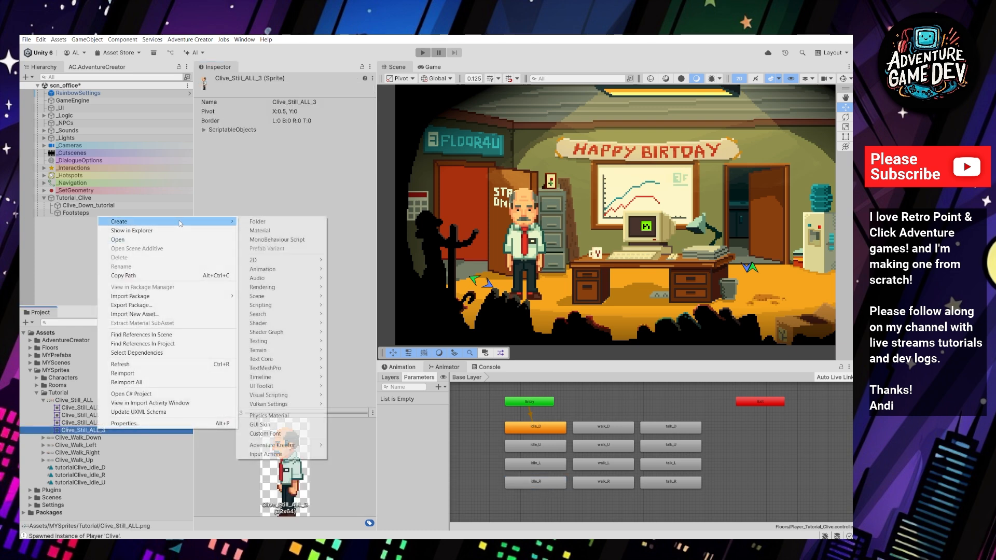
mouse_move(280, 269)
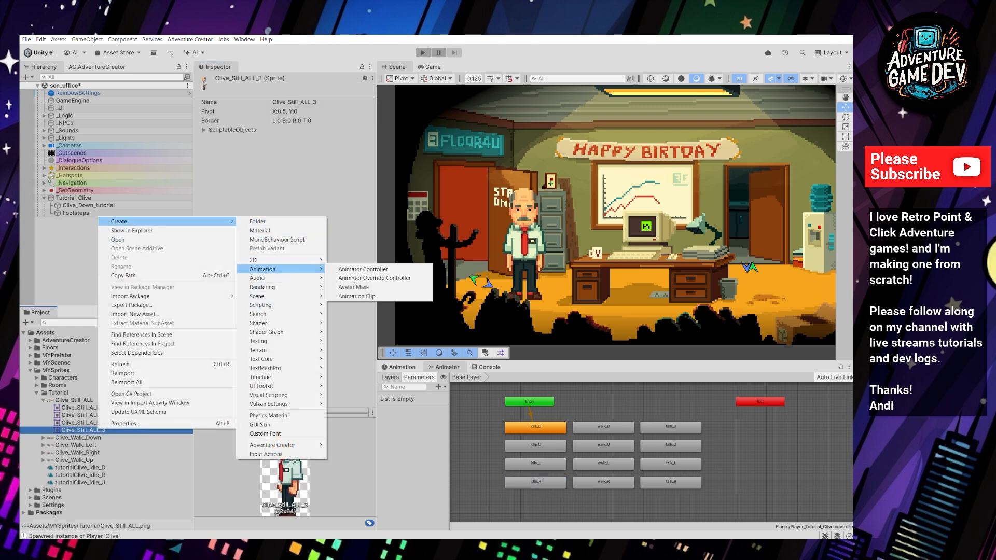
click(383, 300)
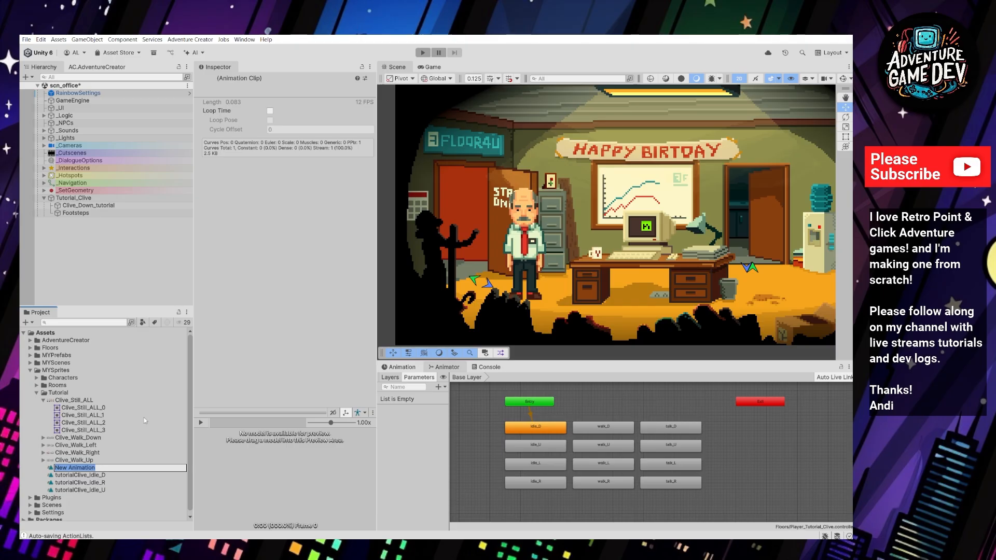
text(tutorialClive_idle_)
text(L)
key(Return)
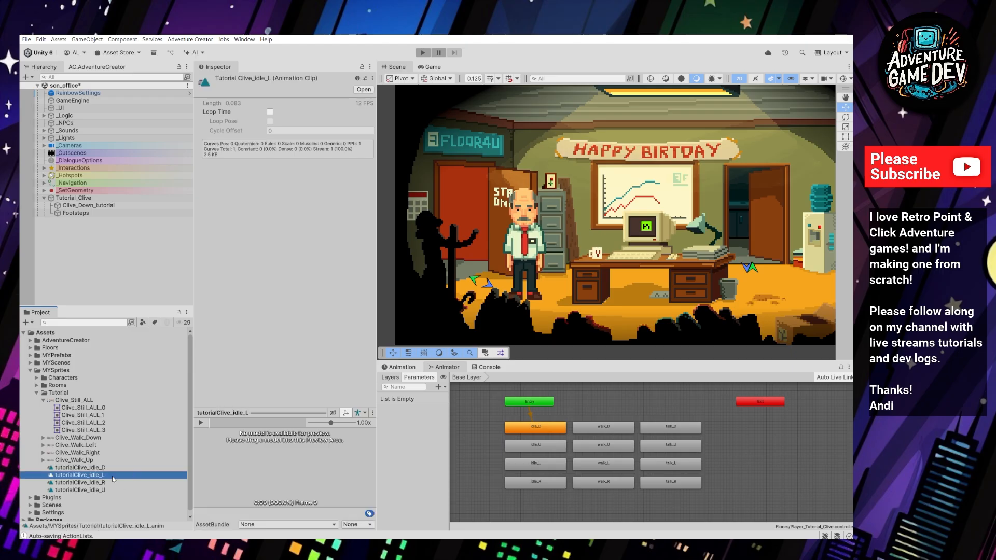
click(529, 463)
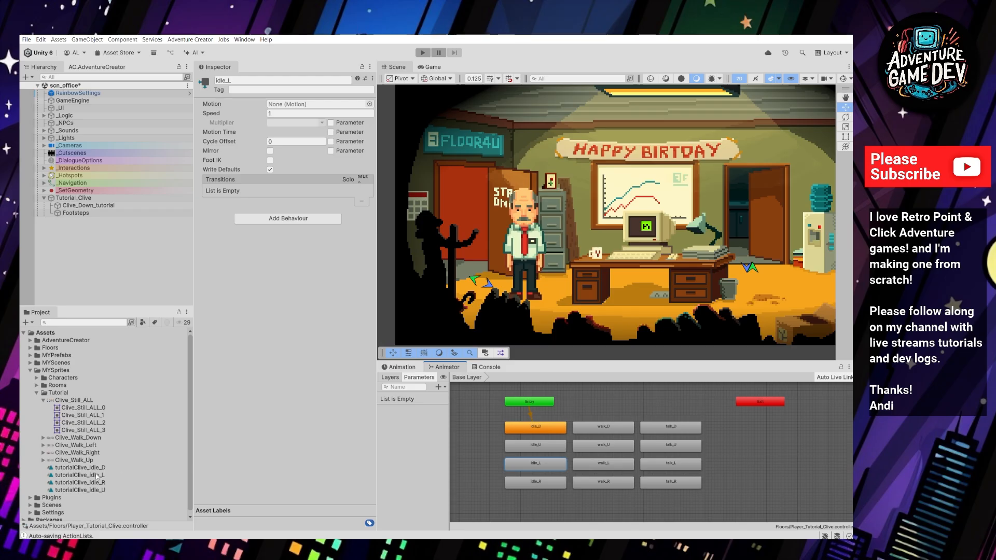
drag(97, 476, 296, 106)
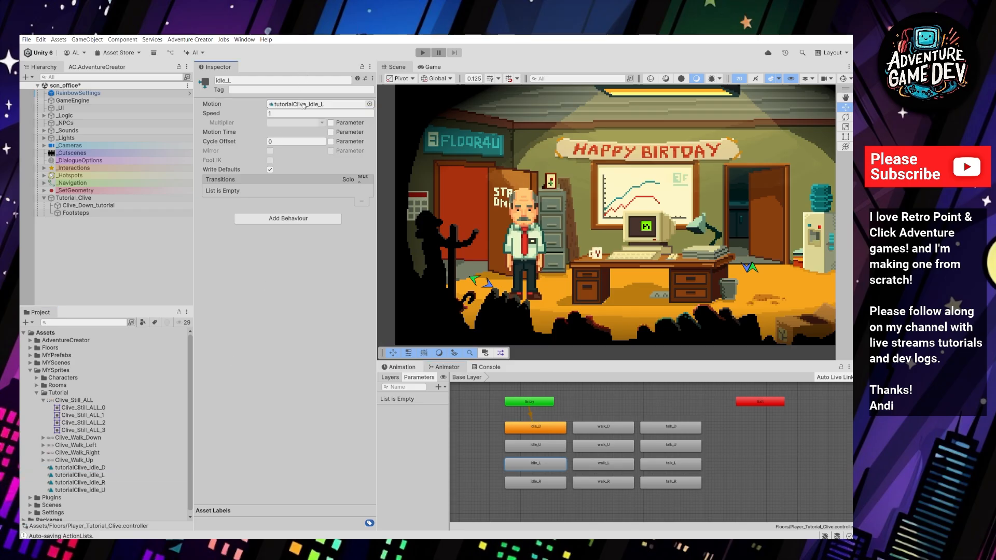
- Check the motion assigned to each of the four idle states and to the walk_D state
click(545, 428)
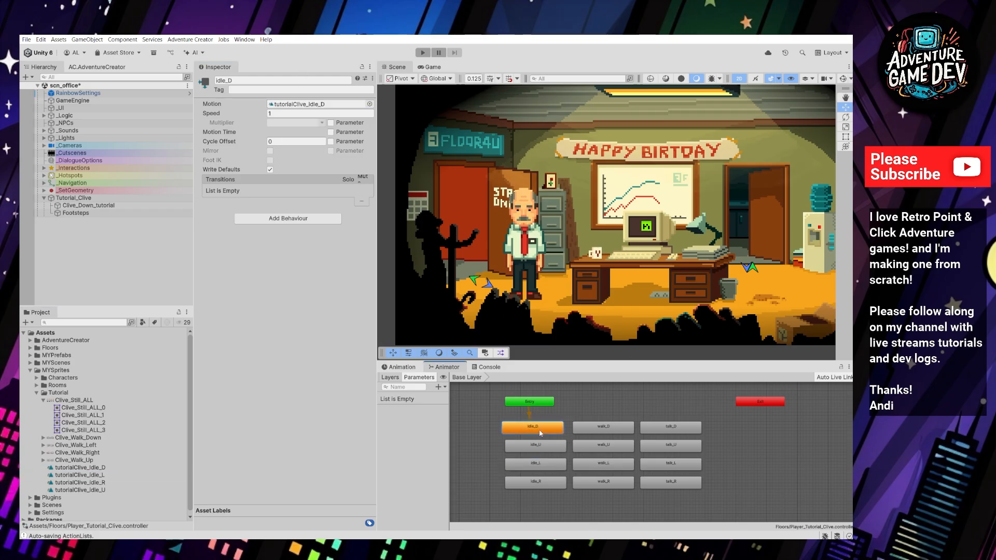
click(556, 481)
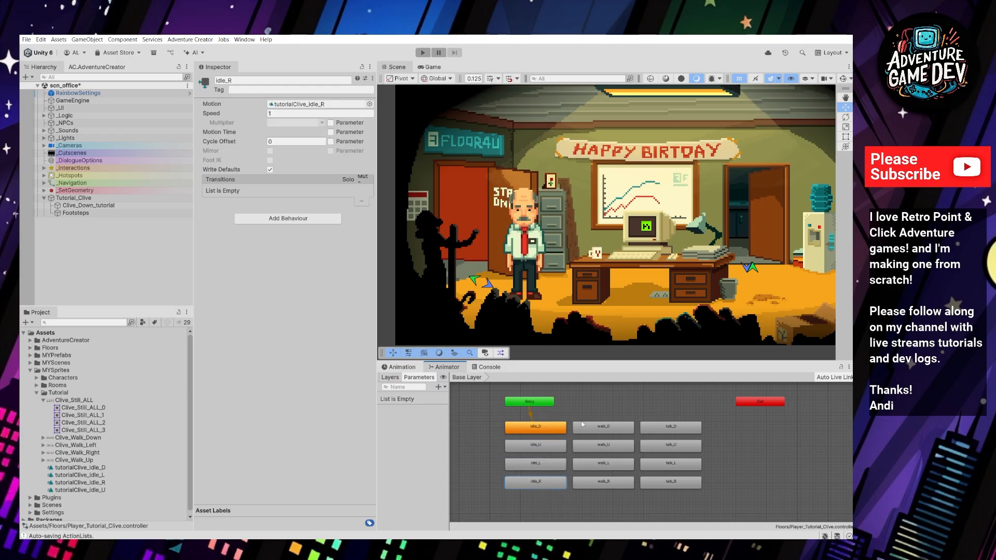
click(551, 430)
click(554, 449)
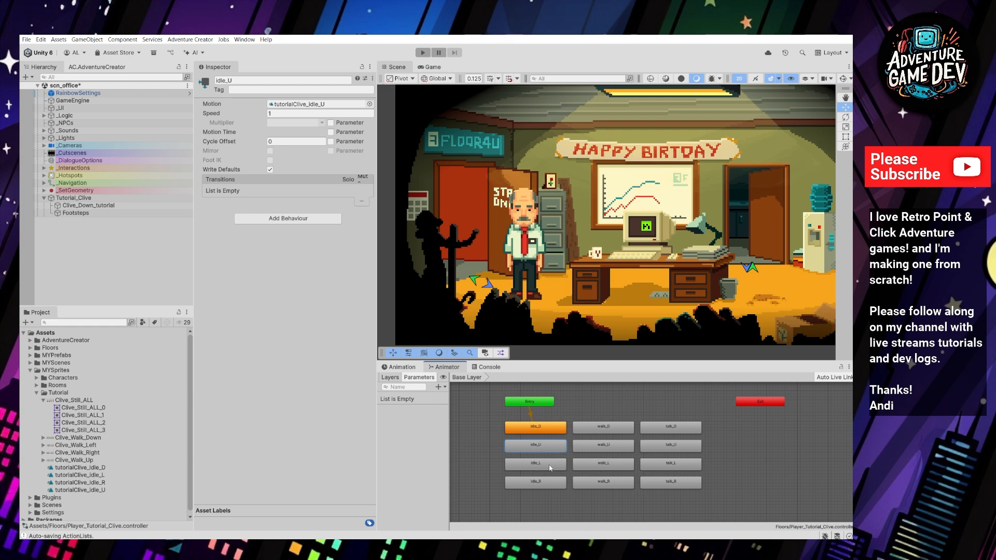
click(550, 466)
click(547, 485)
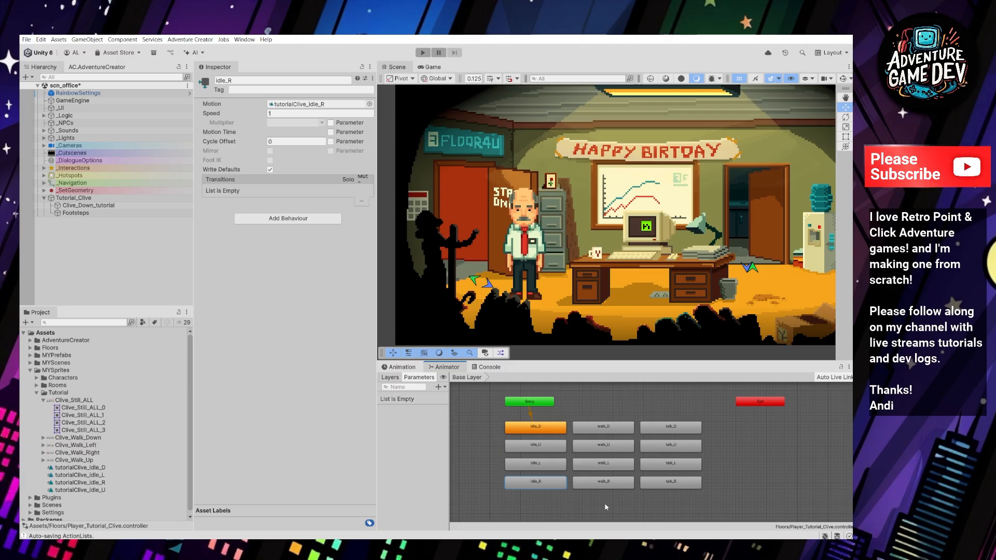
click(602, 431)
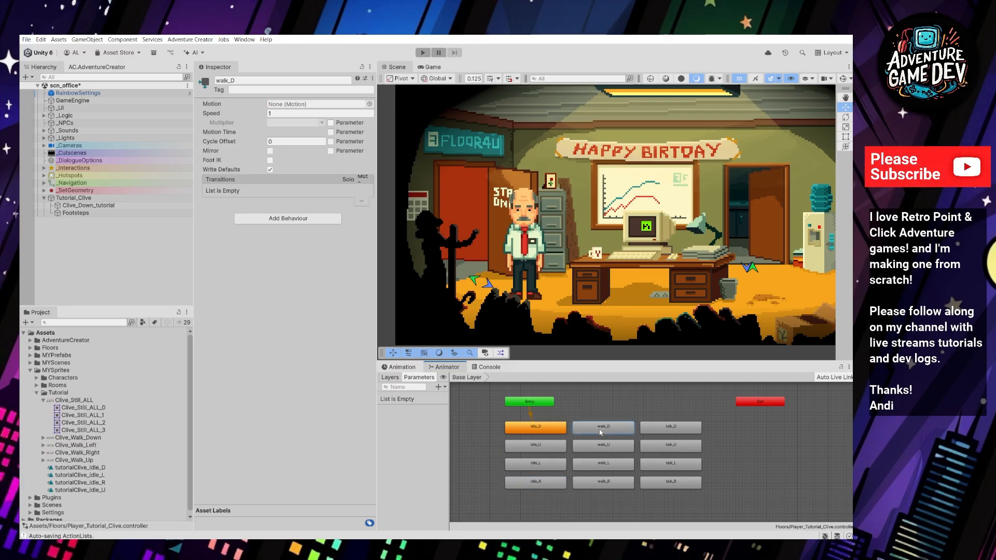
- Collapse the Clive_Still_ALL sheet, expand Clive_Walk_Down and preview its individual walk frames one after another
click(43, 401)
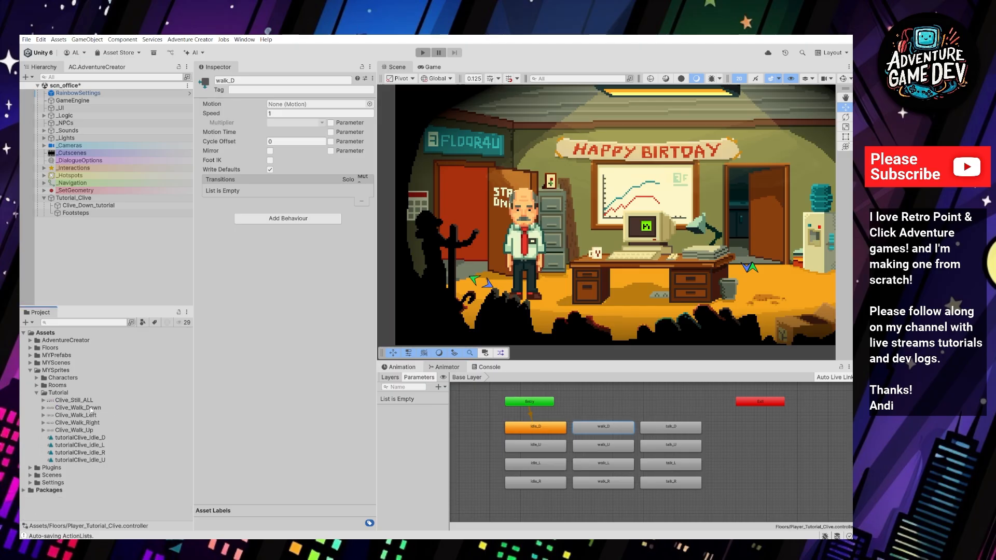
click(92, 409)
click(44, 408)
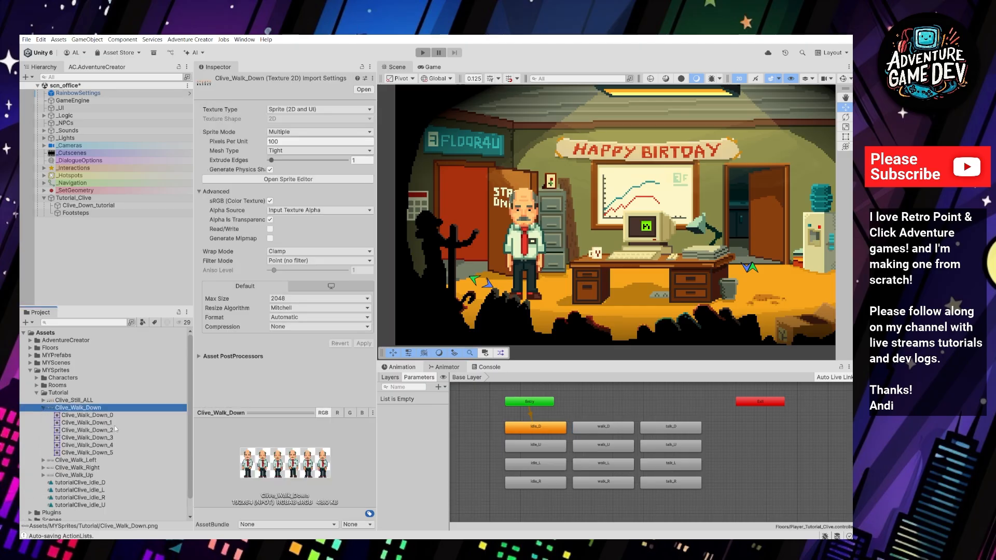
click(103, 415)
click(105, 424)
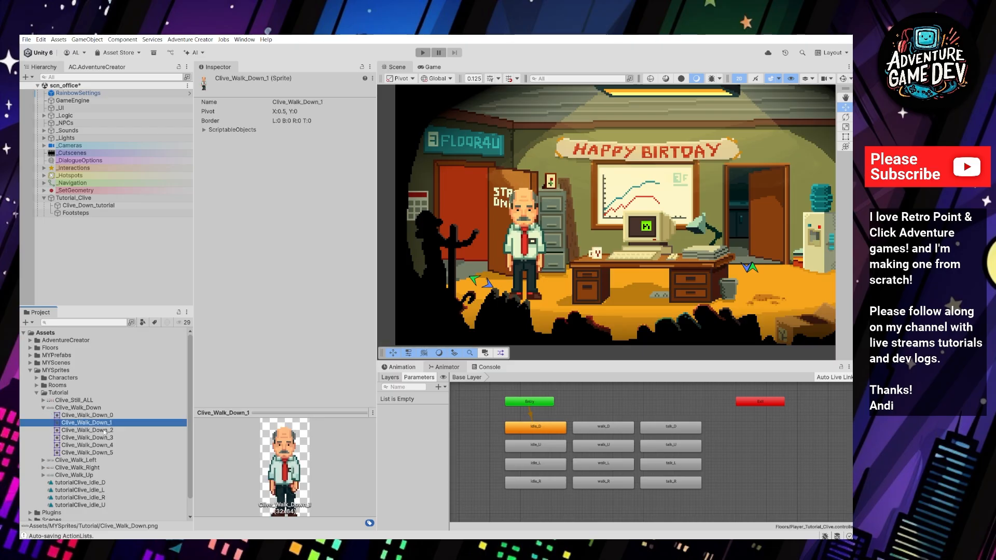
click(106, 431)
click(106, 439)
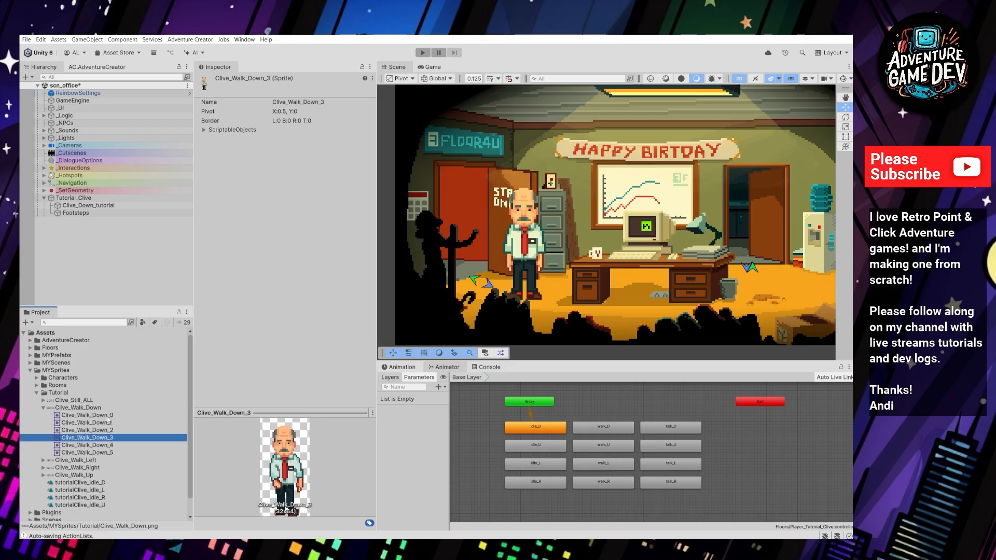
click(106, 416)
click(106, 423)
click(109, 431)
click(108, 439)
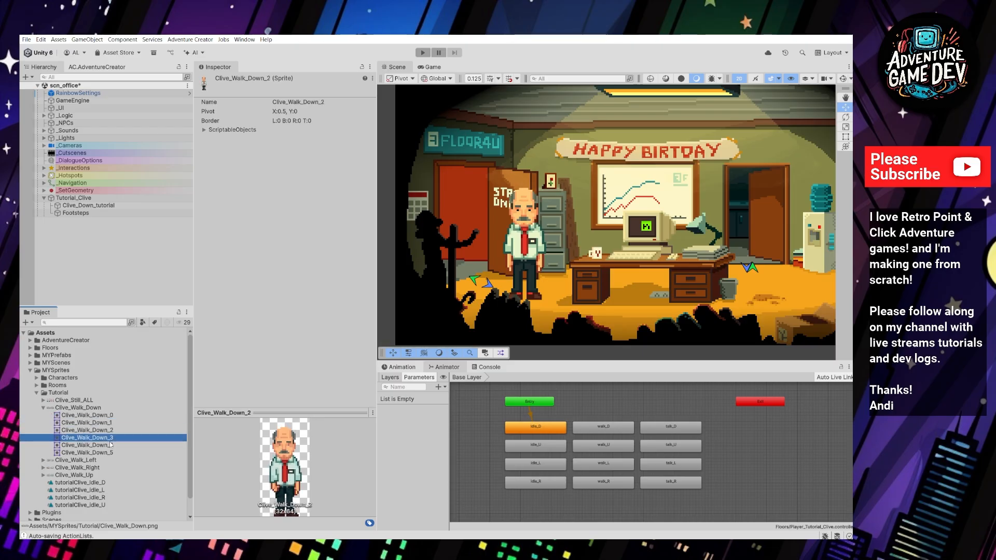
click(108, 446)
click(107, 452)
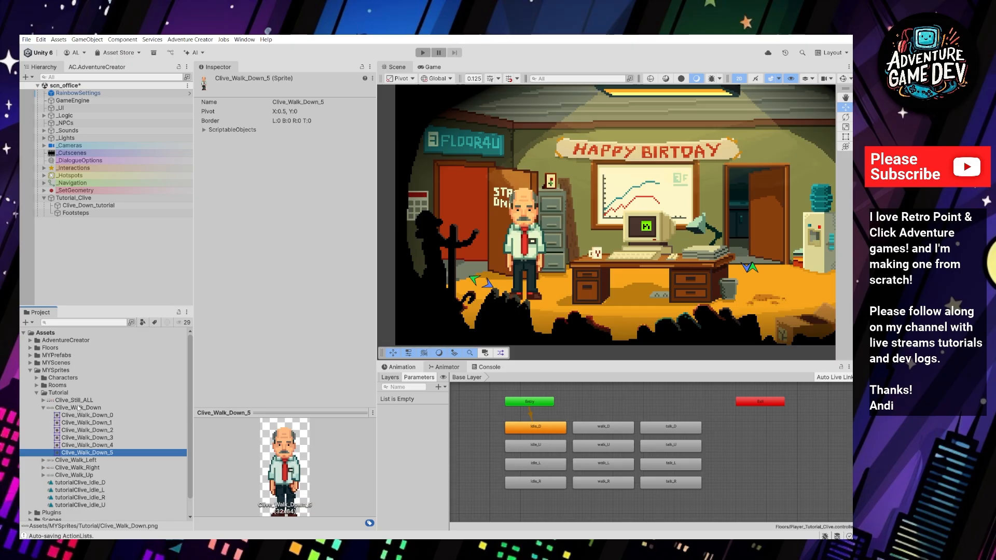
click(98, 415)
scroll(99, 412, down, 1)
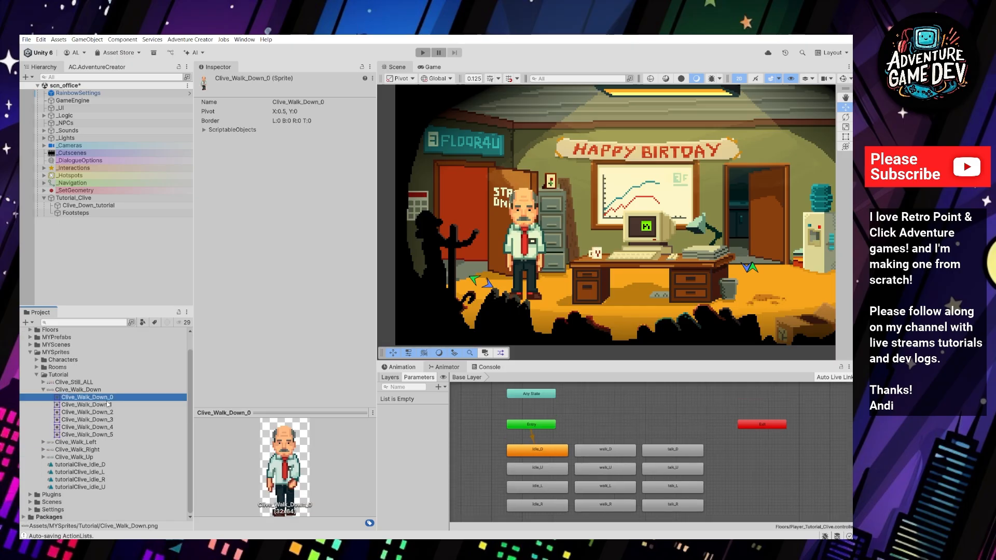
click(104, 405)
- Create an animation clip named tutorialClive_walk_D from all six Clive_Walk_Down sprites and view its keyframes in the Animation timeline
click(98, 399)
shift+click(108, 435)
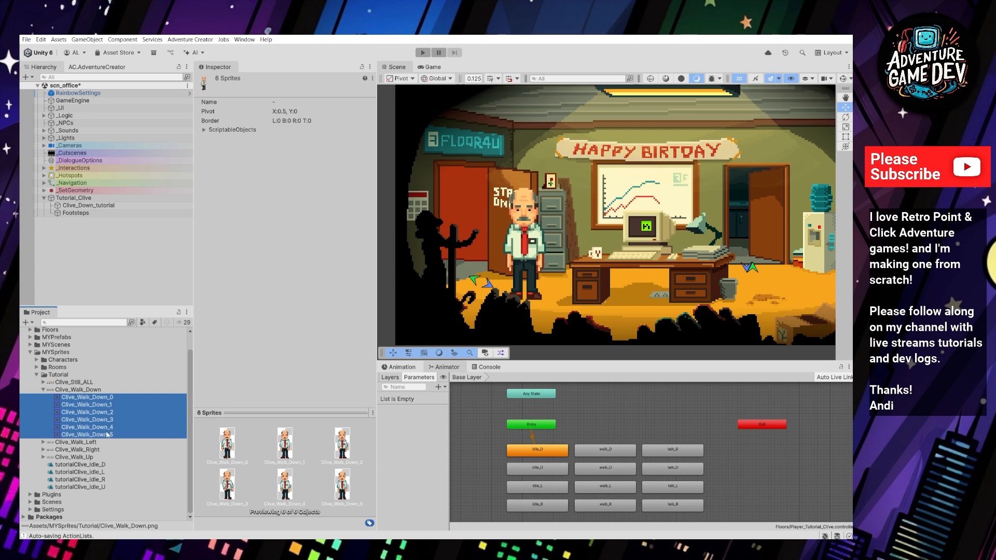
right_click(106, 433)
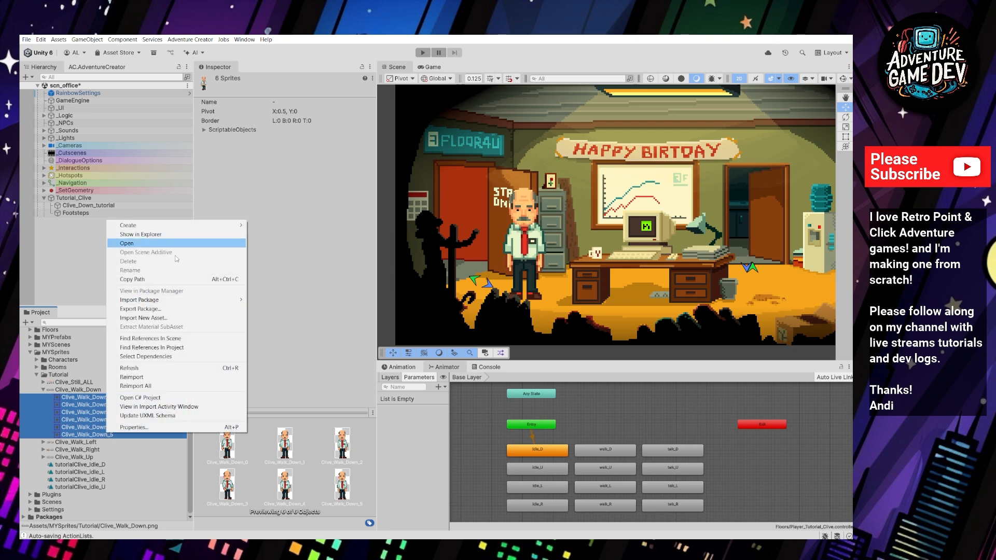
mouse_move(197, 225)
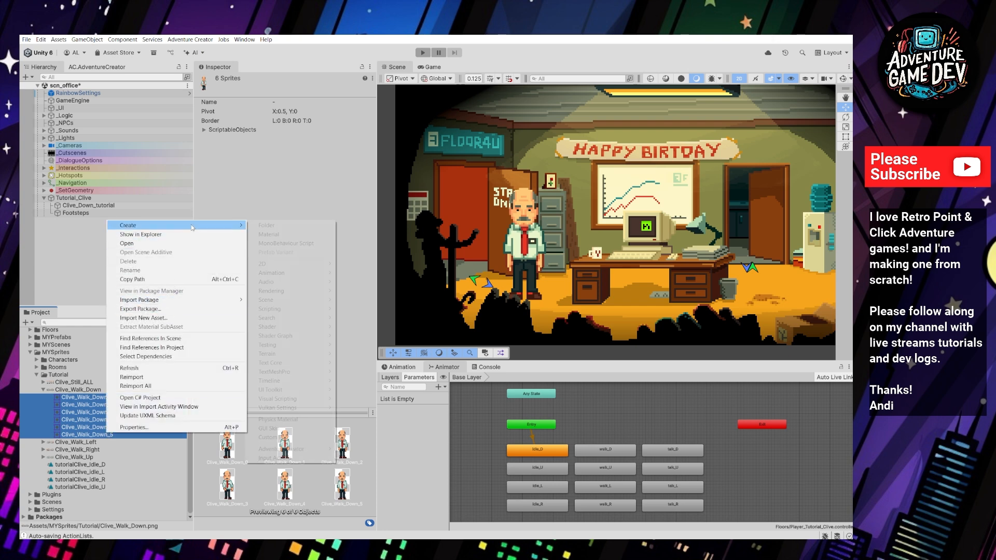
mouse_move(299, 274)
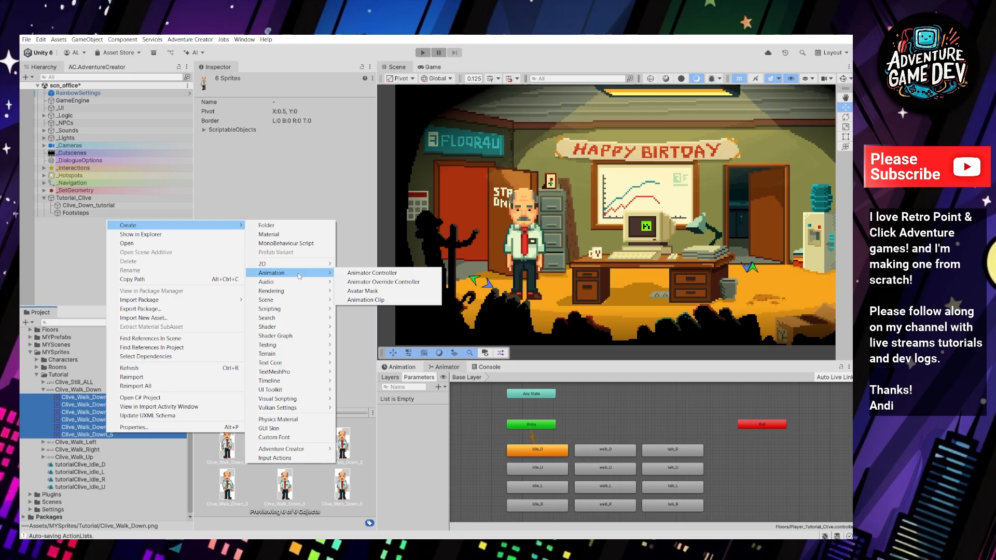
click(381, 300)
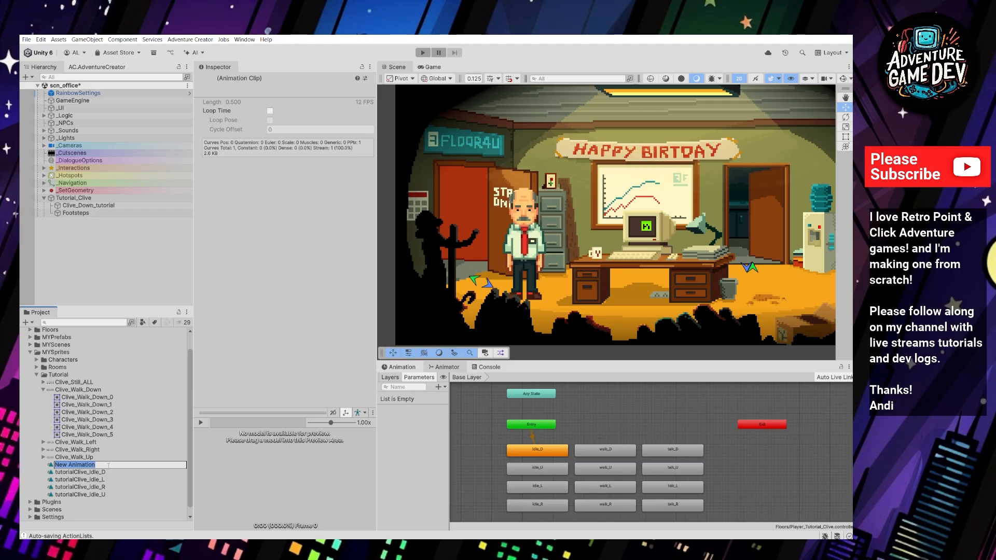
text(tutorialClive_walk_D)
key(Return)
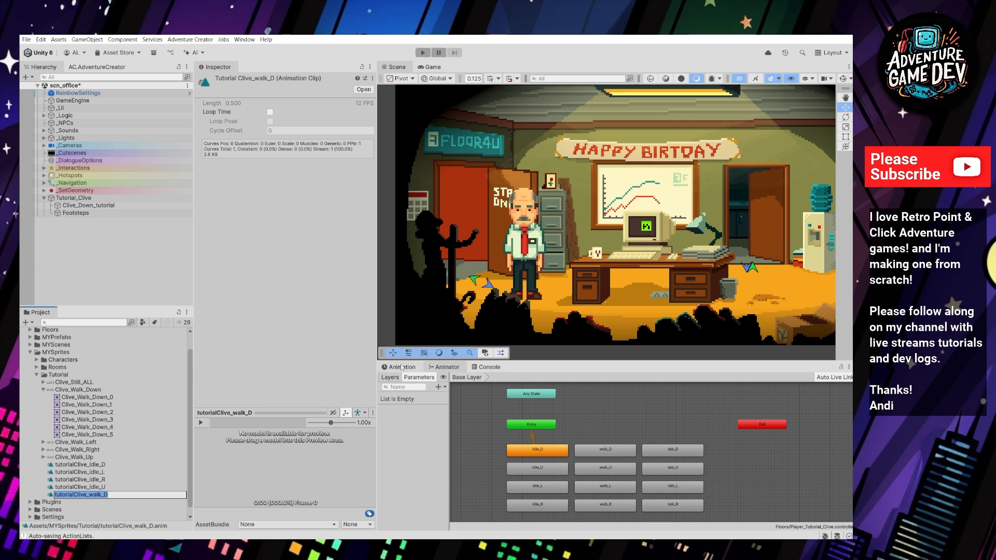
click(402, 367)
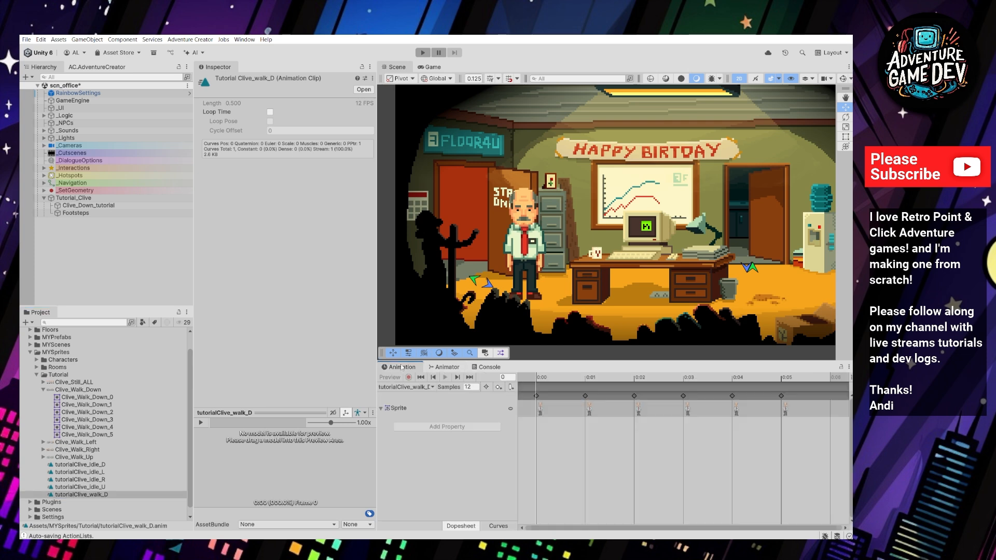
click(561, 378)
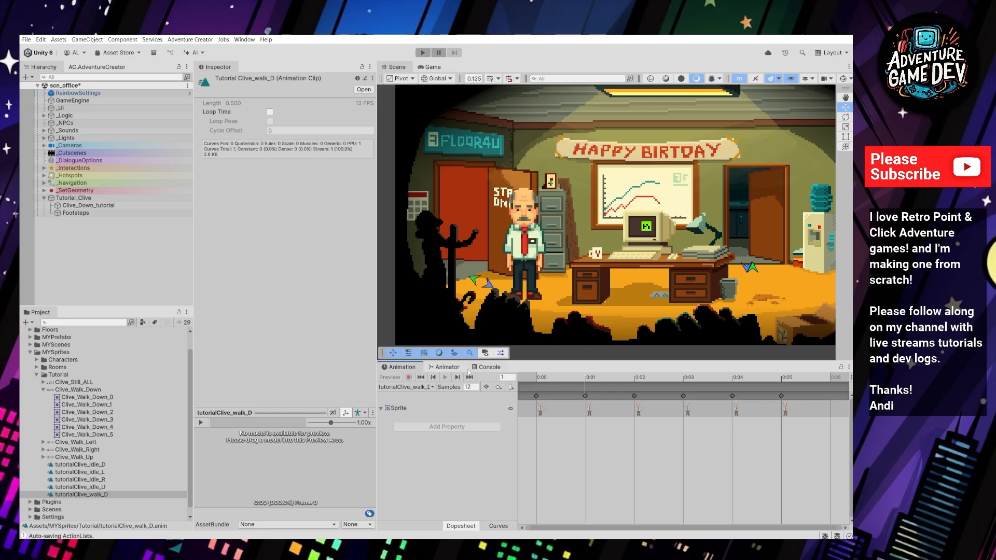
- Create an animation clip named tutorialClive_walk_L from all six Clive_Walk_Left sprites in the Tutorial folder
click(43, 390)
click(44, 415)
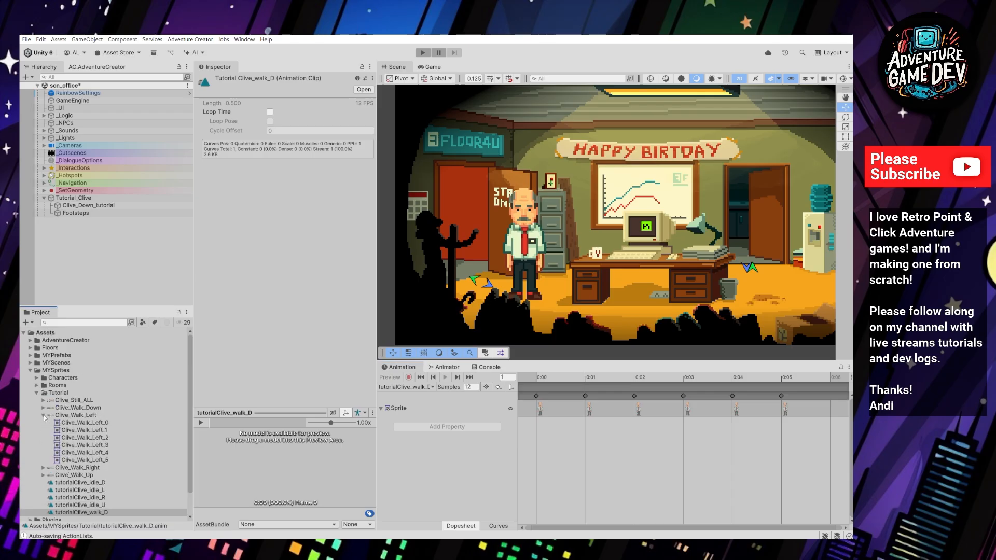
click(100, 423)
shift+click(85, 460)
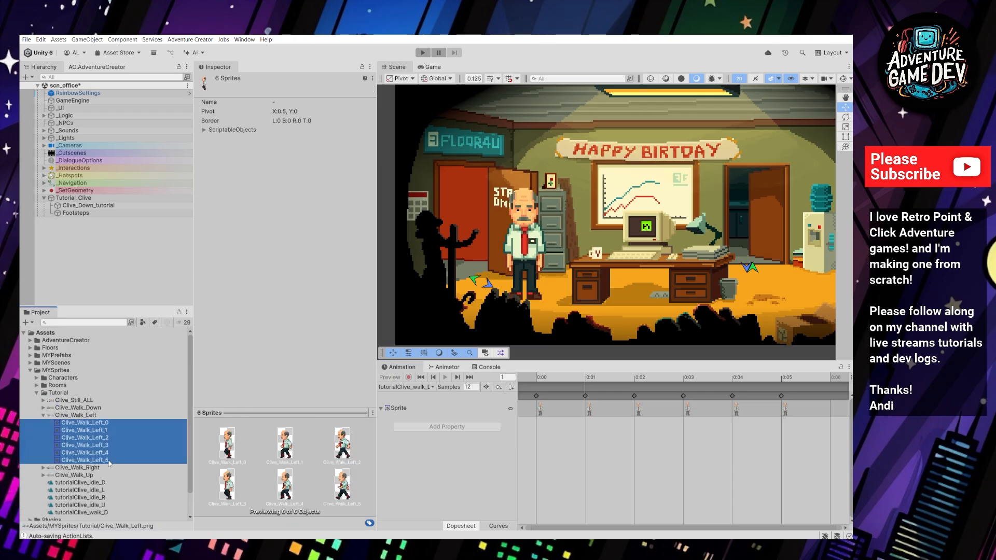
right_click(113, 460)
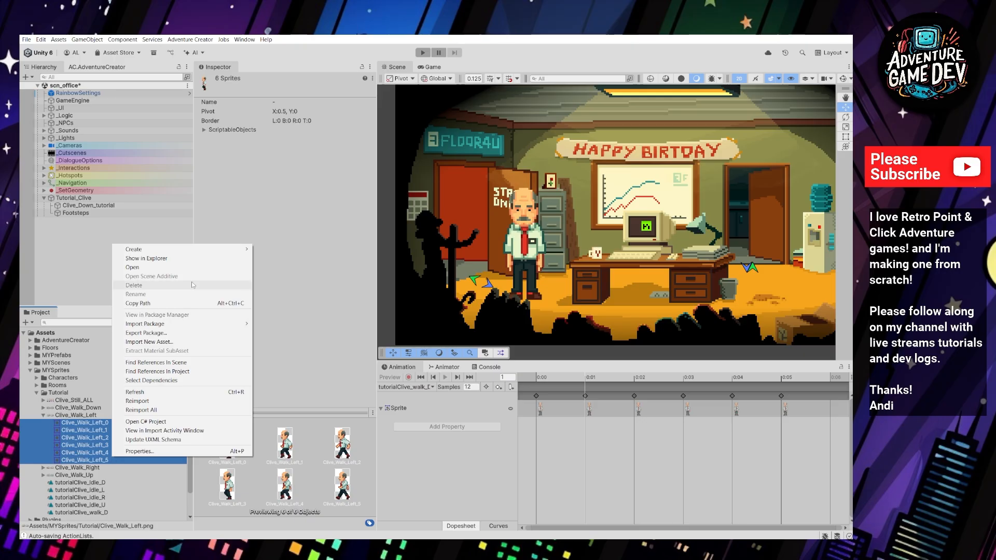
mouse_move(218, 250)
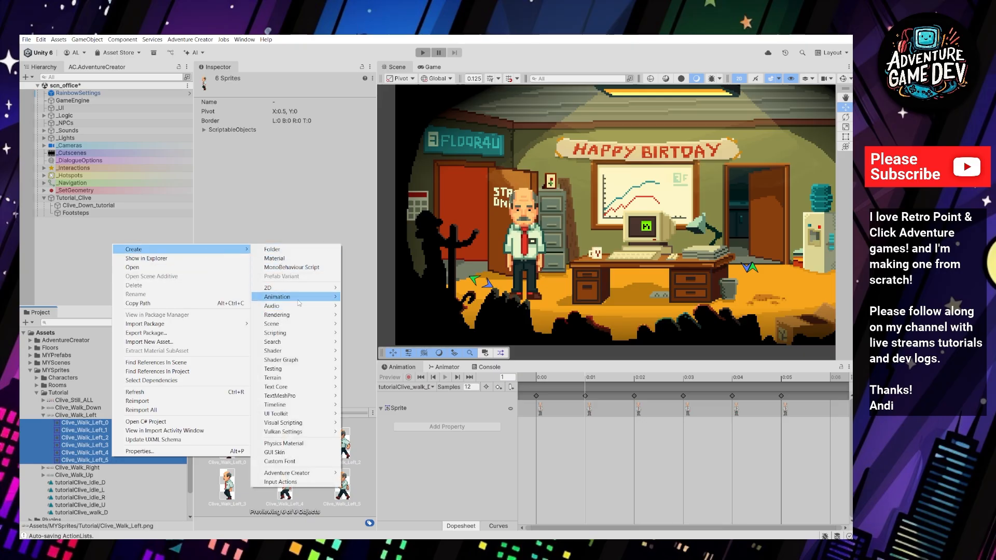
mouse_move(311, 297)
click(382, 324)
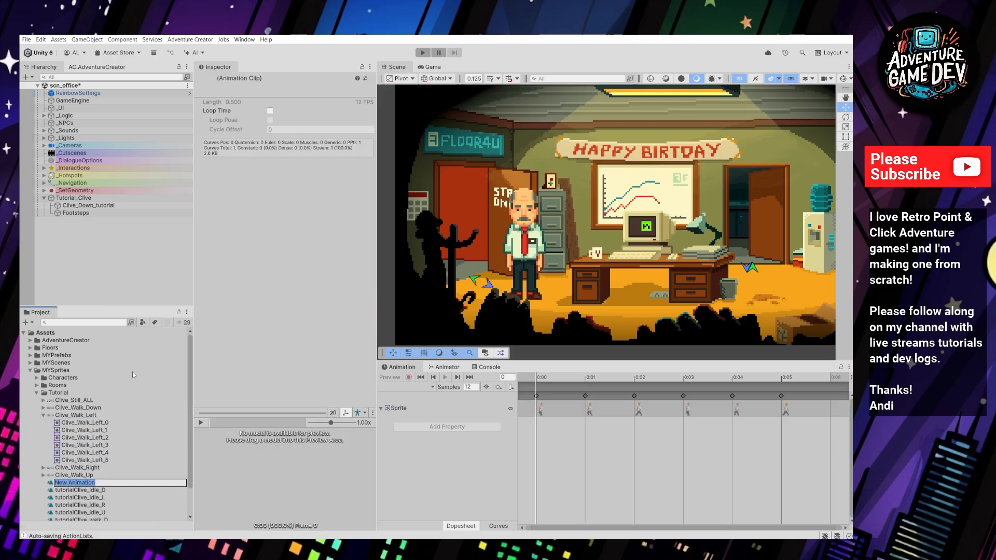
text(tutorialClive_walk_L)
key(Return)
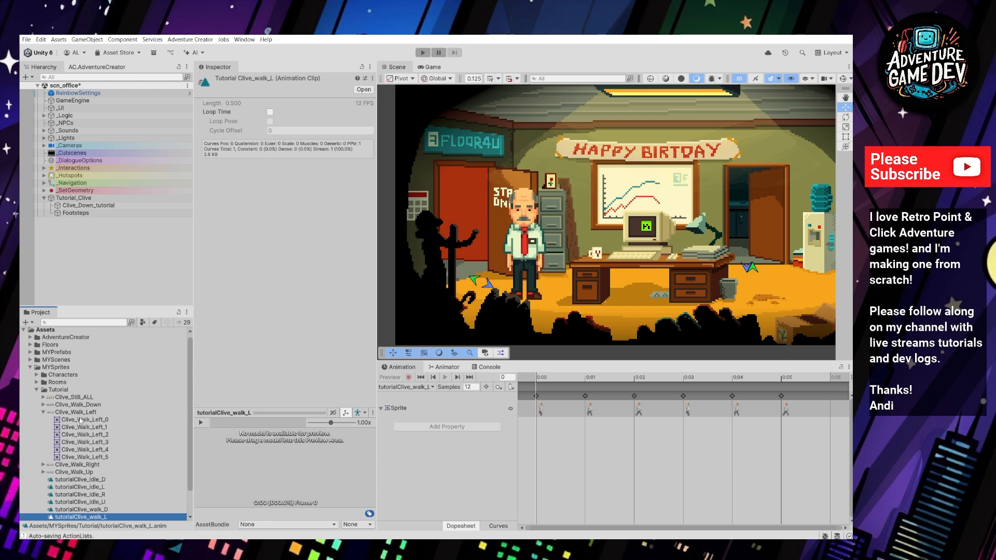
- Create an animation clip named tutorialClive_walk_R from all six Clive_Walk_Right sprites in the Tutorial folder
click(43, 412)
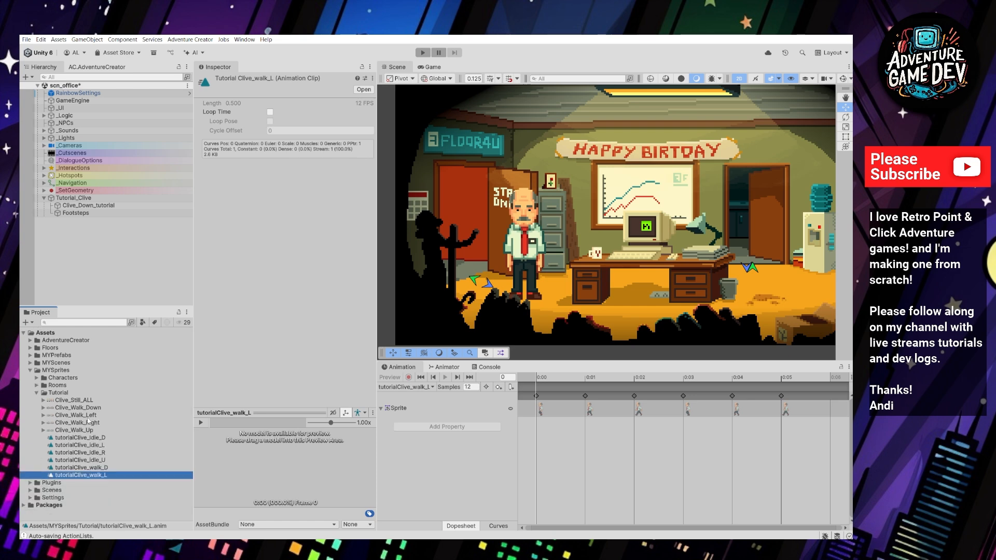
click(73, 422)
click(44, 422)
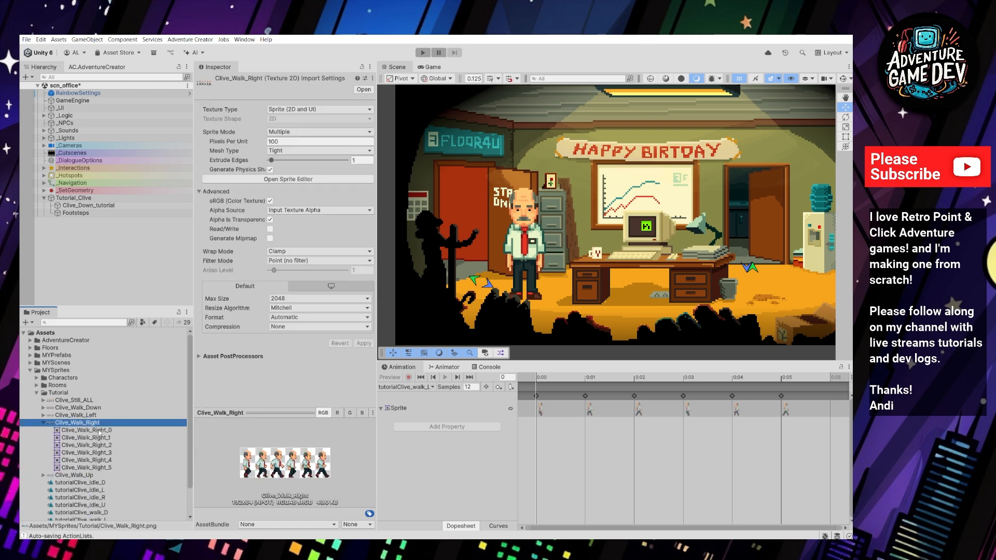
click(83, 430)
shift+click(94, 467)
right_click(112, 467)
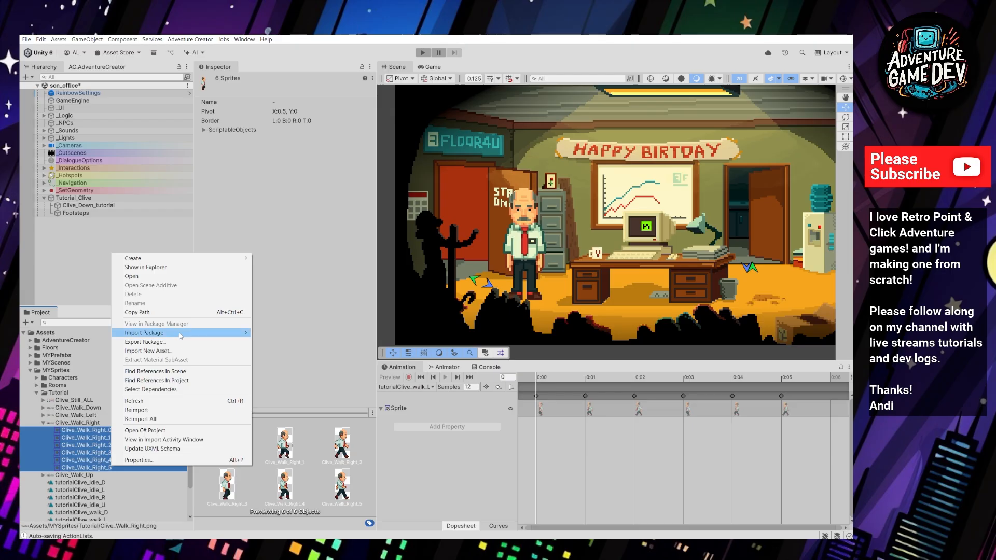
mouse_move(184, 262)
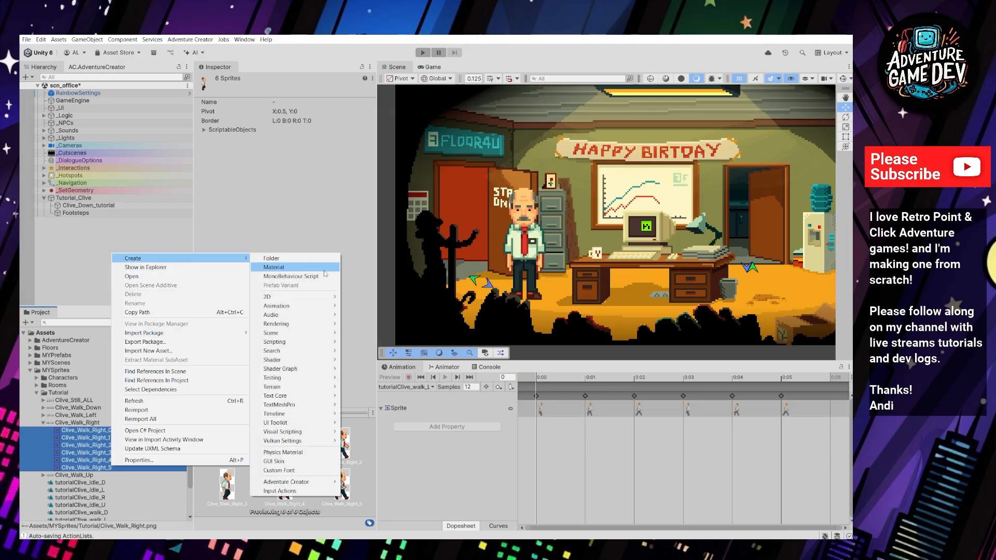
mouse_move(295, 307)
click(370, 333)
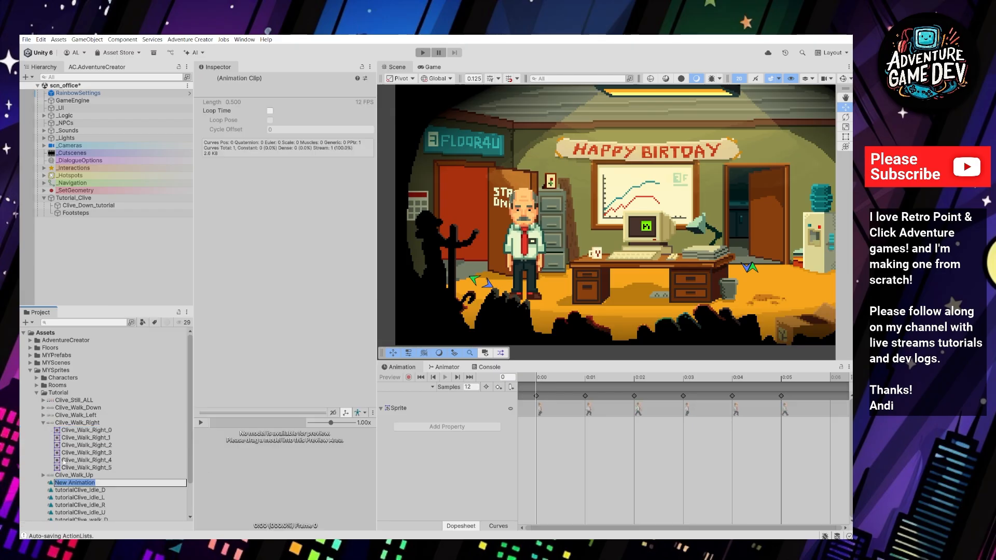
text(tutorialClive_walk_)
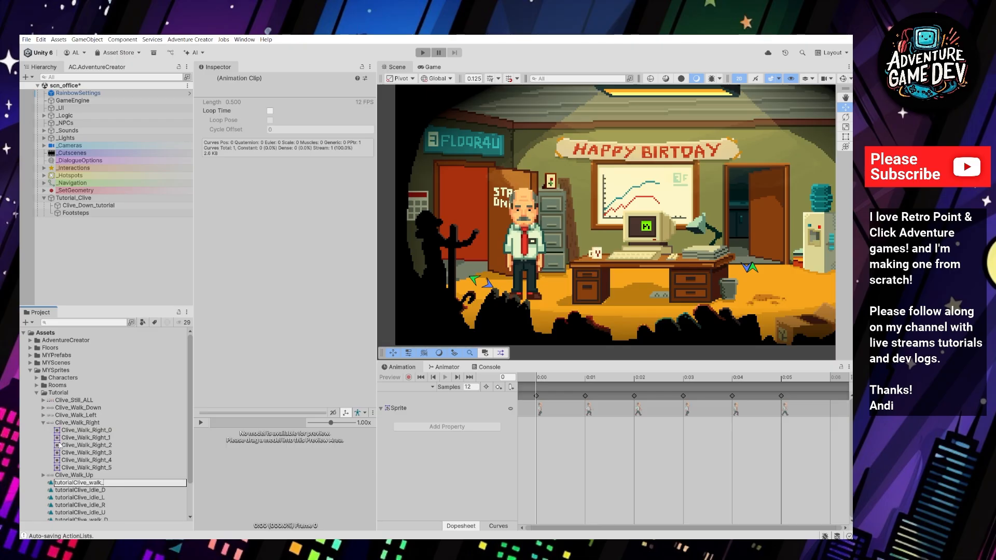
text(R)
key(Return)
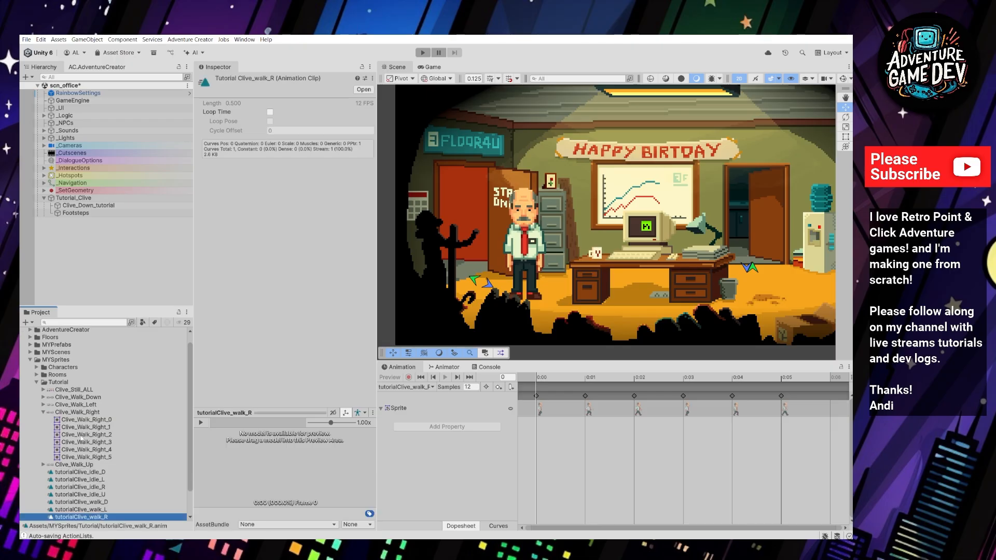
- Create an animation clip named tutorialClive_walk_U from all six Clive_Walk_Up sprites, then collapse the sprite sheet
click(43, 412)
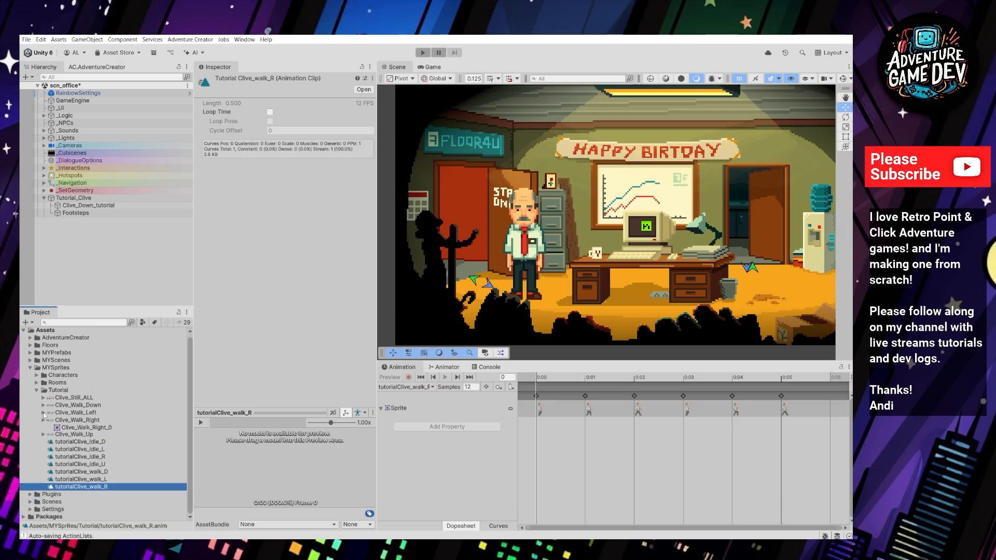
click(43, 430)
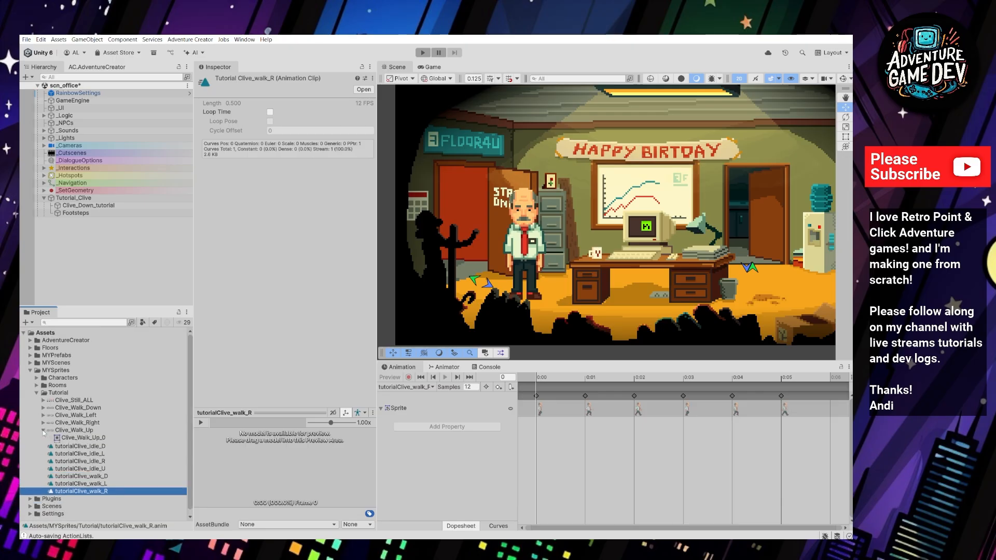
click(108, 438)
shift+click(108, 475)
right_click(108, 476)
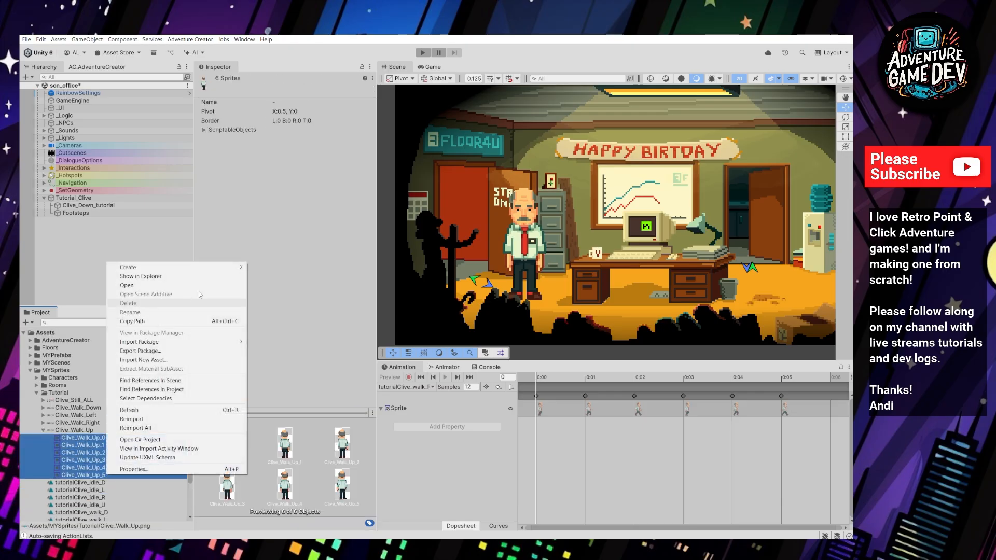
mouse_move(208, 267)
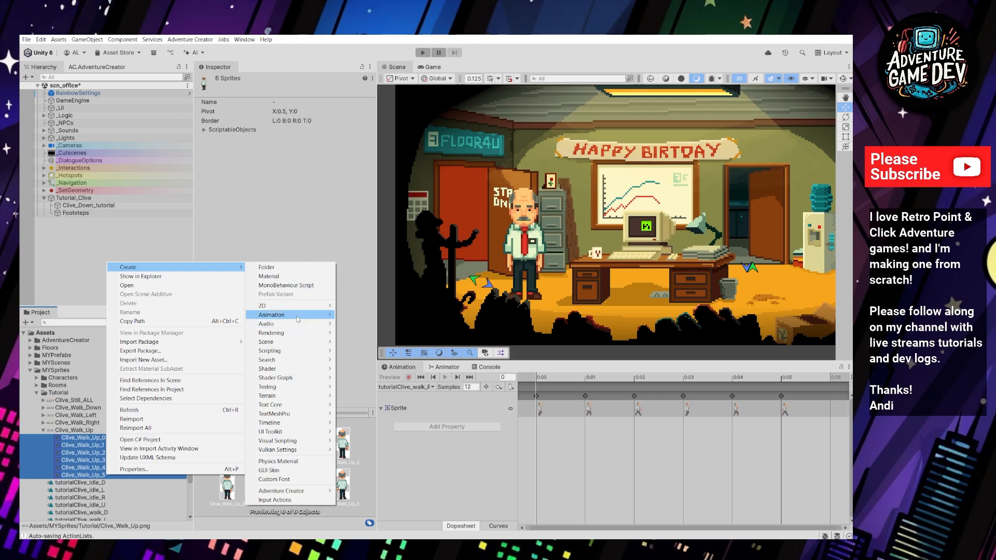
mouse_move(300, 317)
click(366, 342)
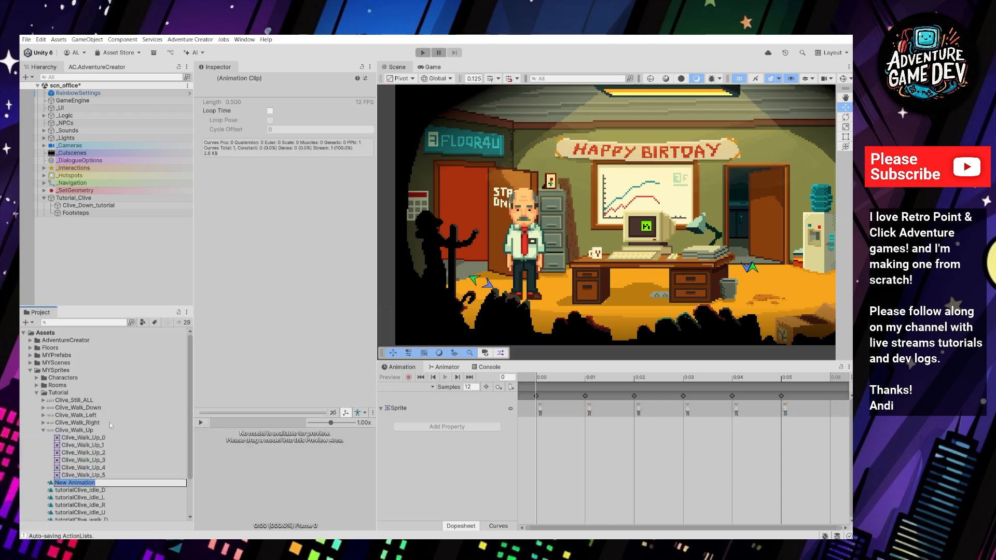
text(tutorialClive_walk_)
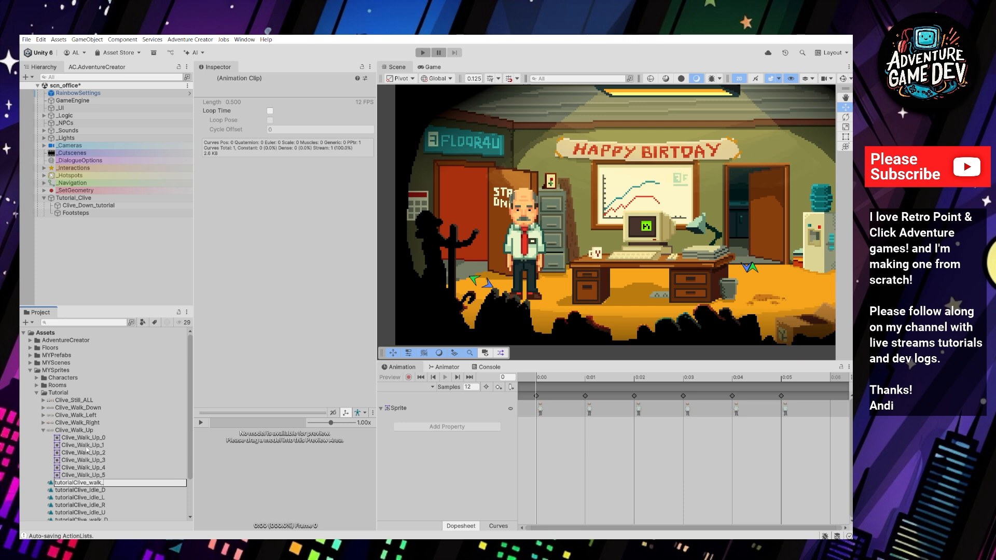
text(U)
key(Return)
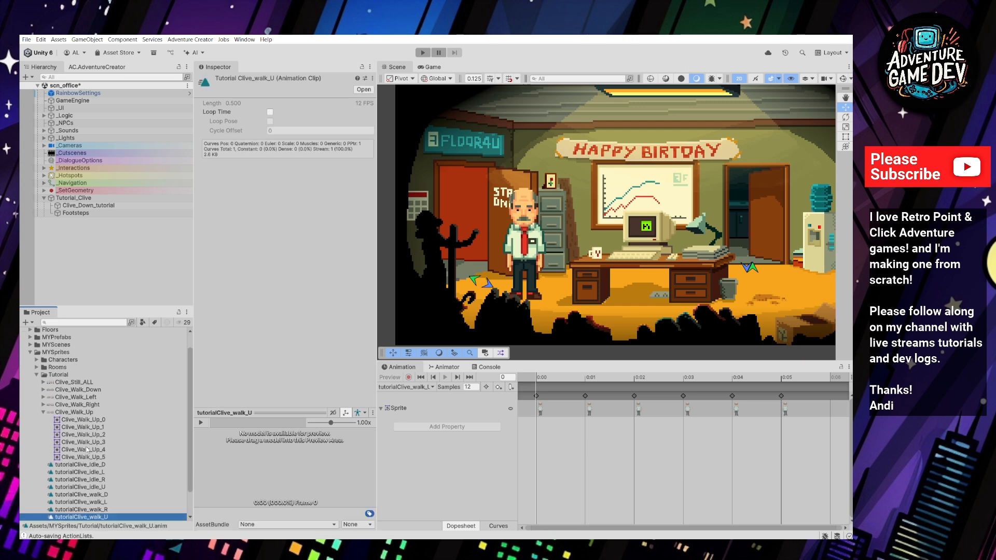
click(43, 413)
- Inspect the motion of idle_D, idle_U, idle_L and idle_R in the animator controller
click(444, 367)
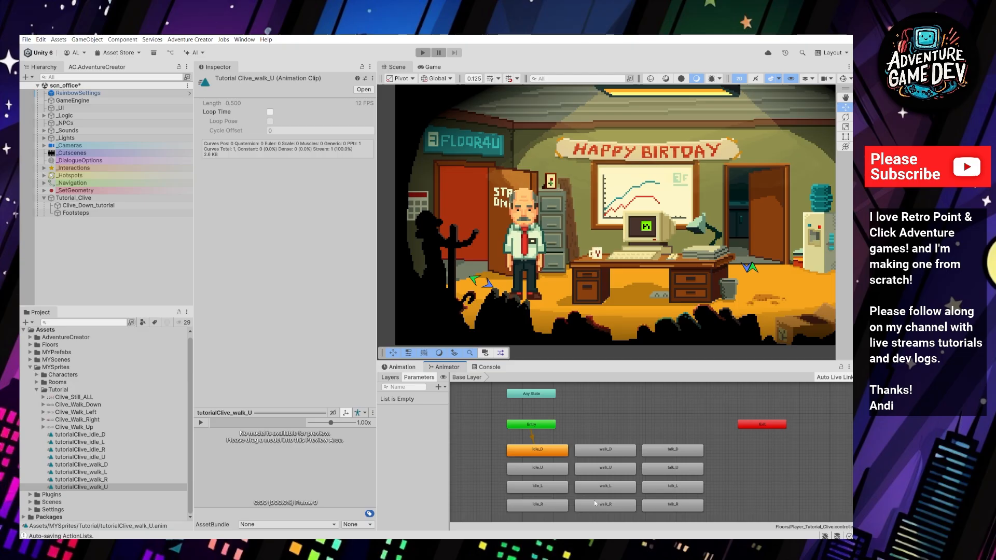
click(543, 456)
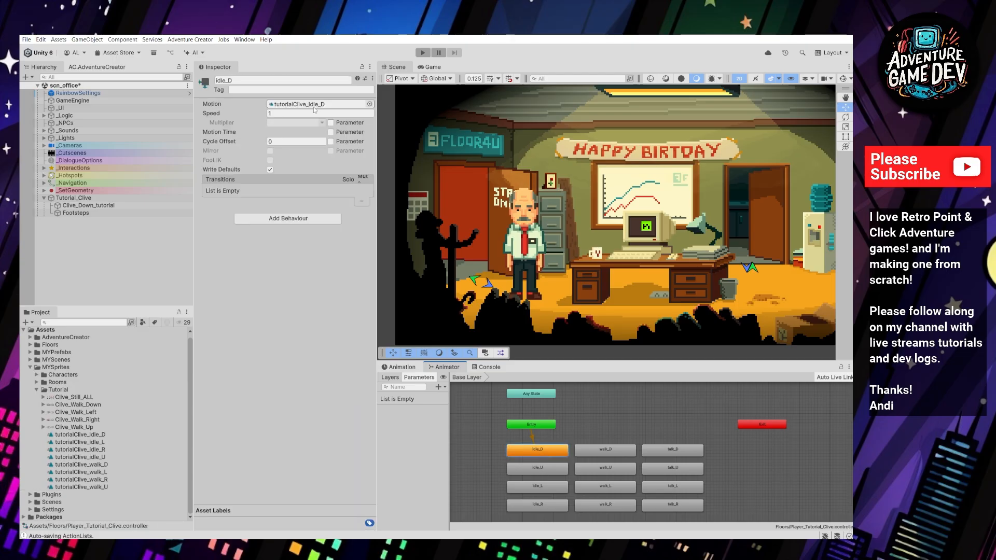
click(558, 470)
click(540, 487)
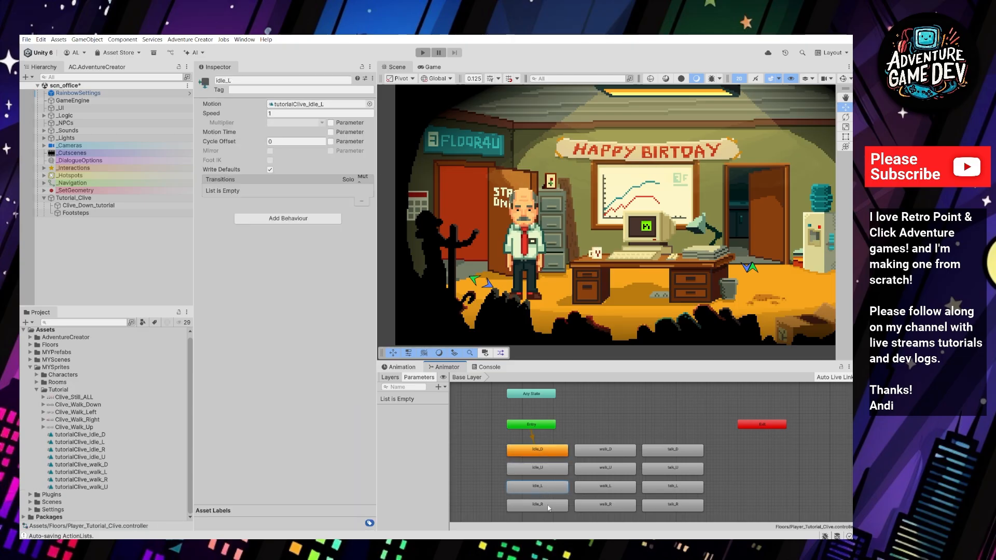
click(542, 505)
- Assign tutorialClive_walk_D as the motion of the walk_D state and tutorialClive_walk_U as the motion of walk_U
click(603, 450)
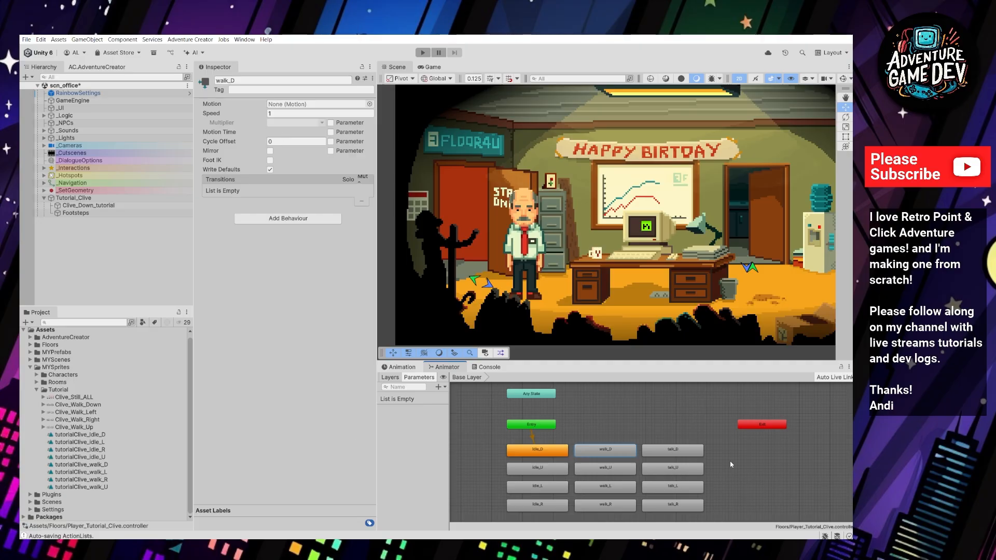
scroll(603, 446, up, 5)
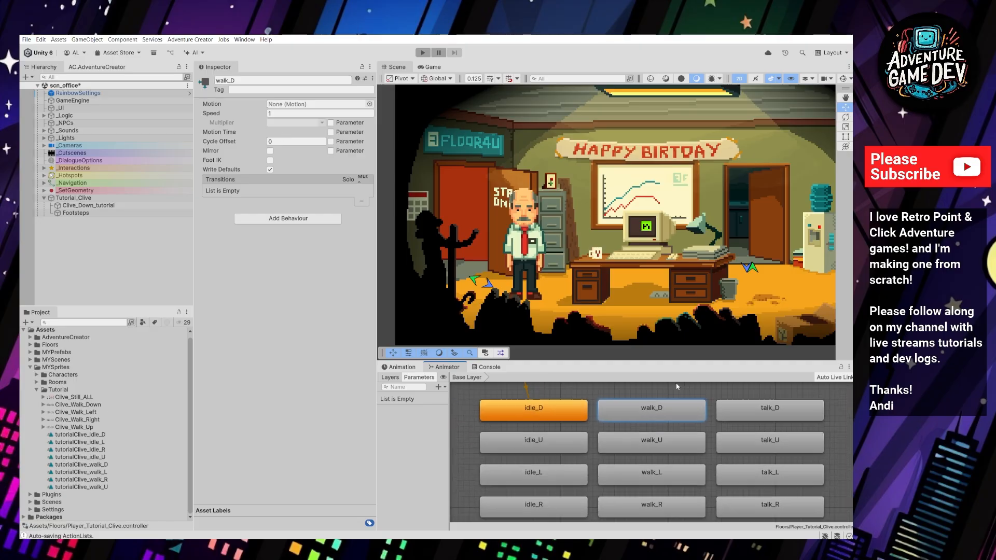
drag(657, 361, 657, 329)
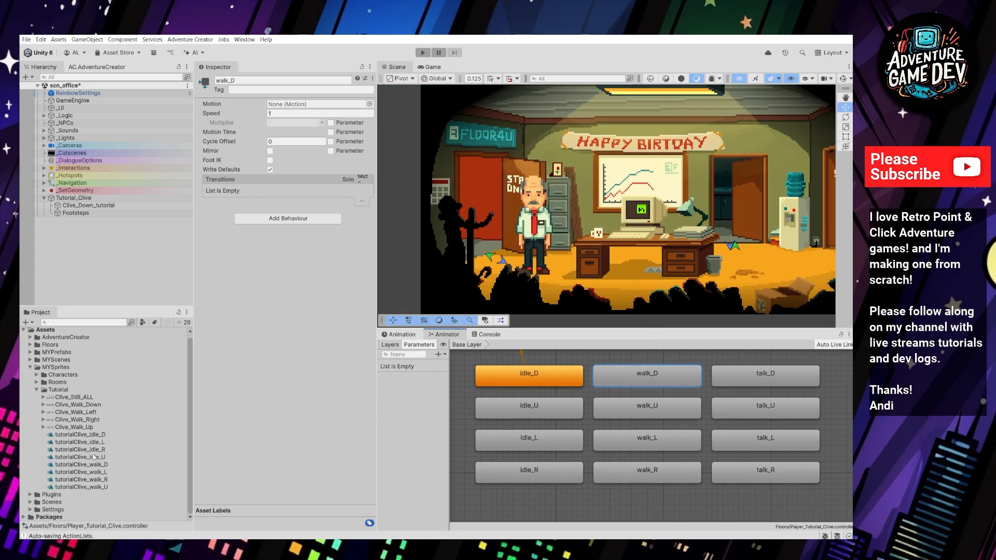
drag(103, 465, 315, 105)
click(646, 406)
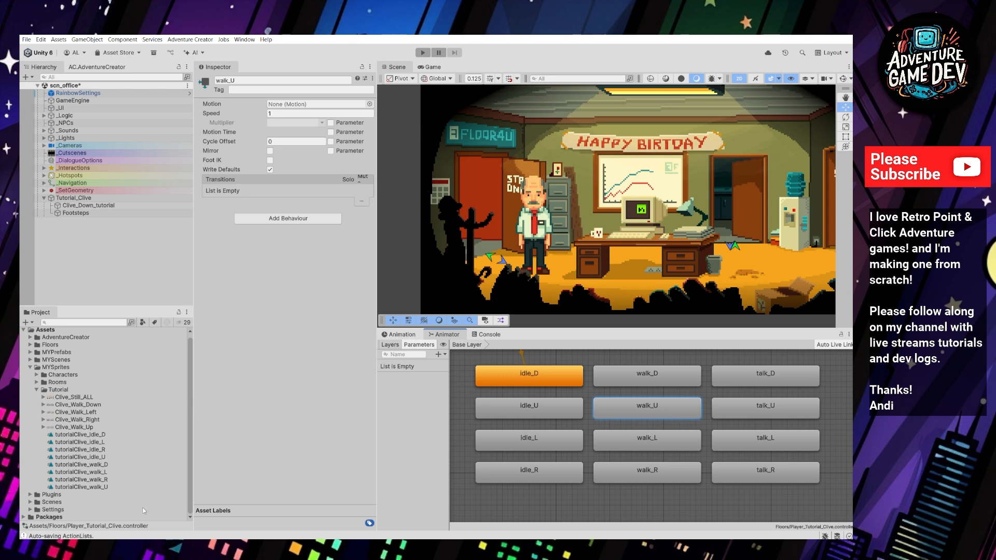
drag(93, 488, 319, 107)
- Assign tutorialClive_walk_L as the motion of the walk_L state and tutorialClive_walk_R as the motion of walk_R
click(649, 440)
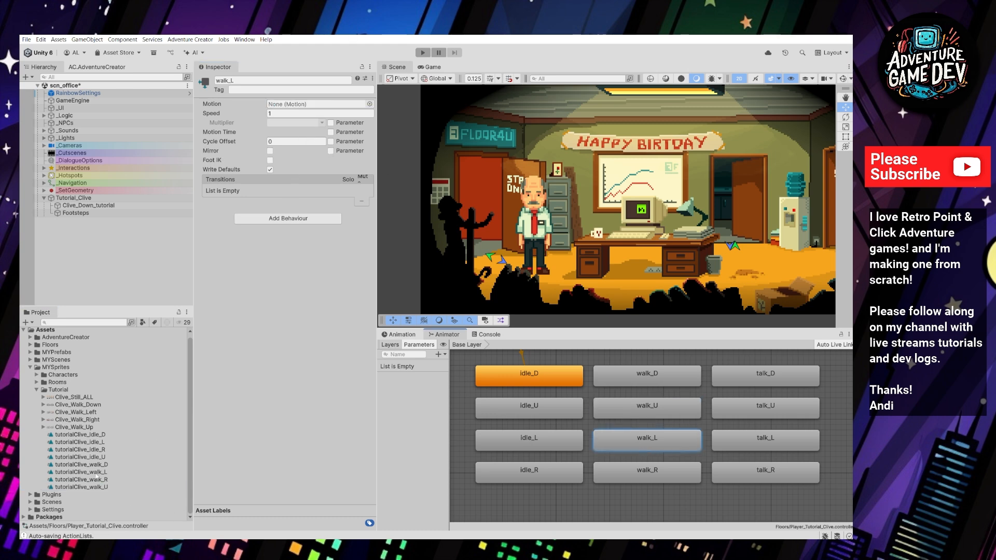
drag(96, 474, 318, 106)
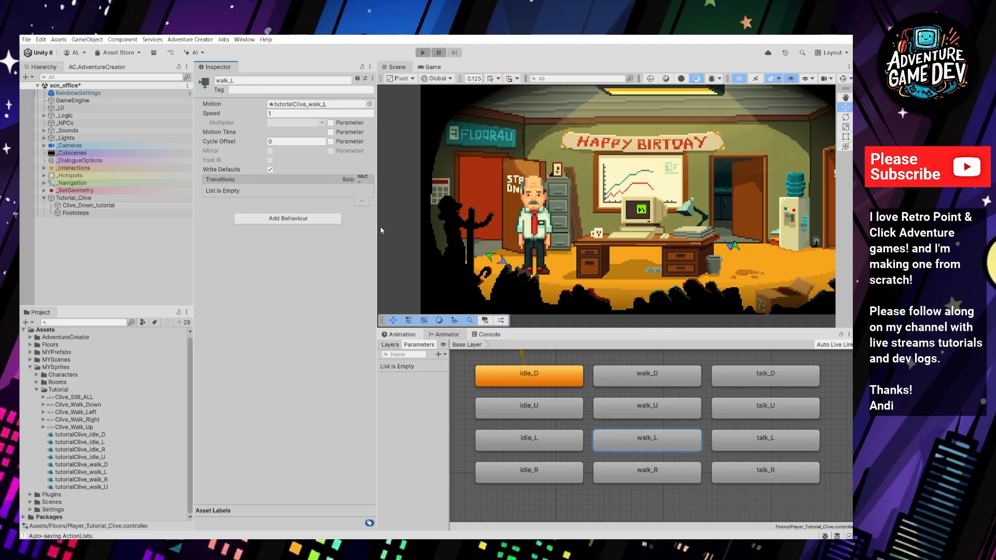
click(650, 472)
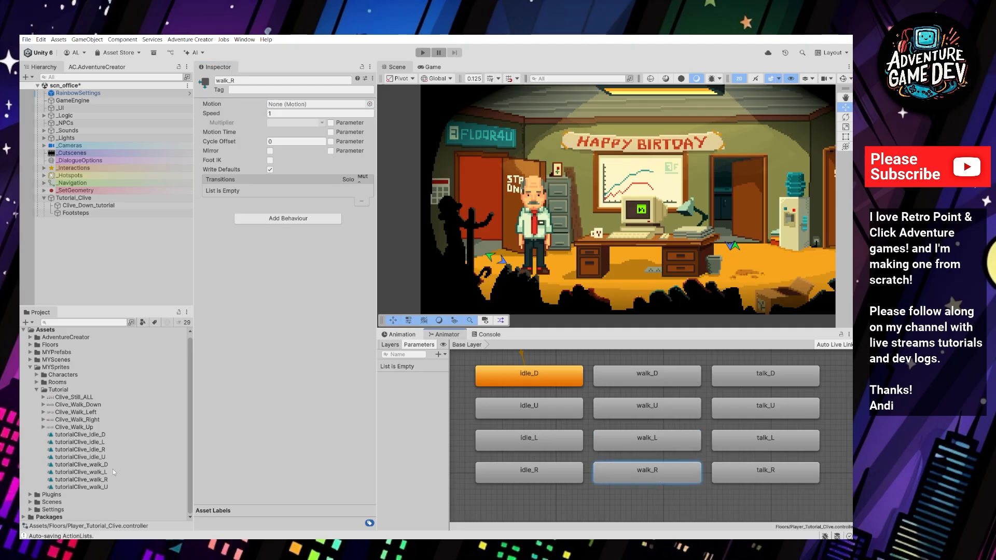
drag(102, 482, 312, 109)
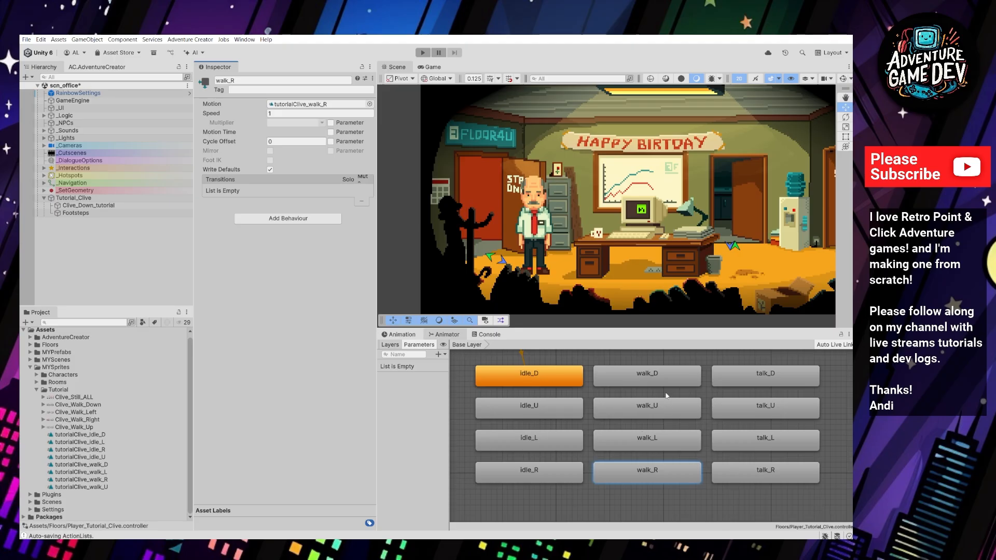
- Review the motions assigned to all four walk states and all four idle states in the animator controller
click(647, 376)
click(647, 409)
click(650, 445)
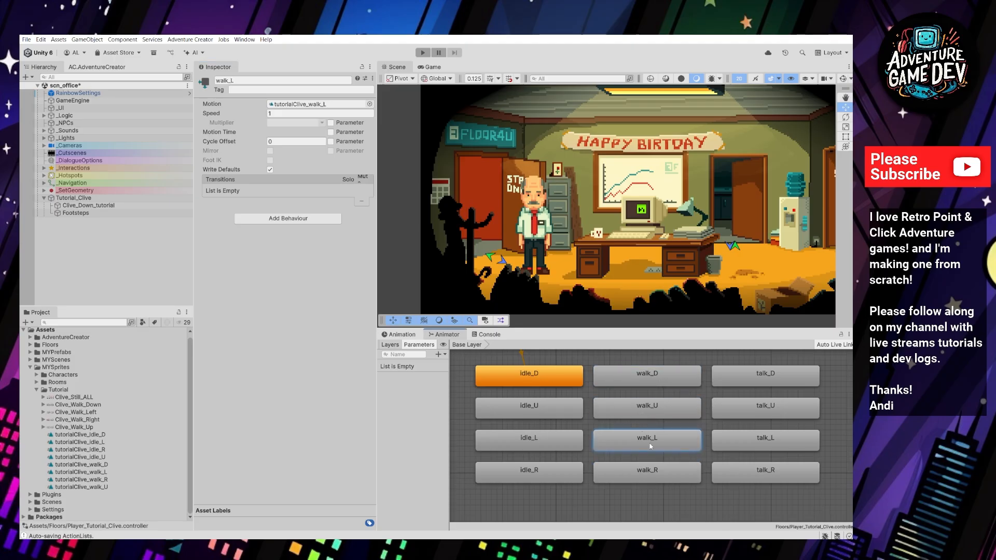
click(651, 475)
click(551, 377)
click(554, 408)
click(549, 441)
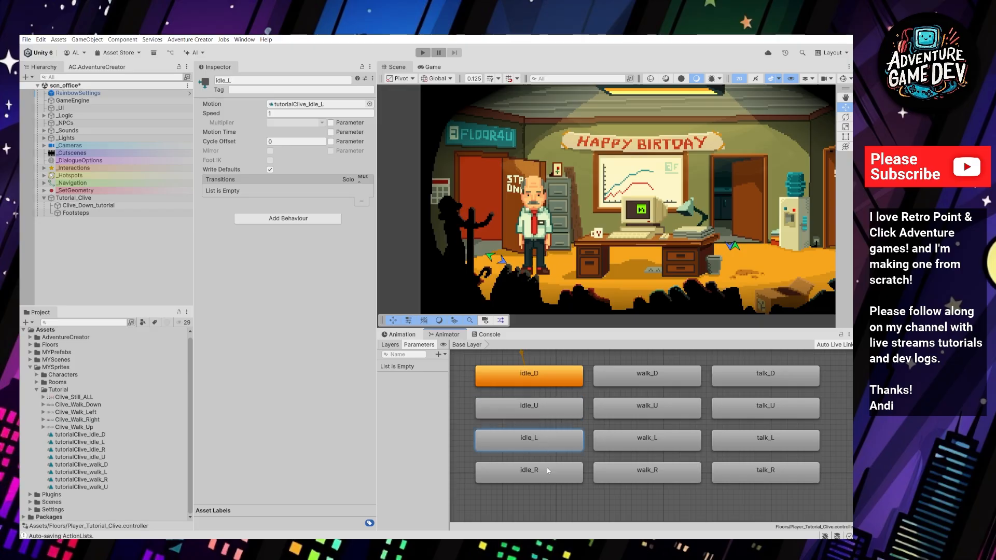
click(546, 469)
click(648, 472)
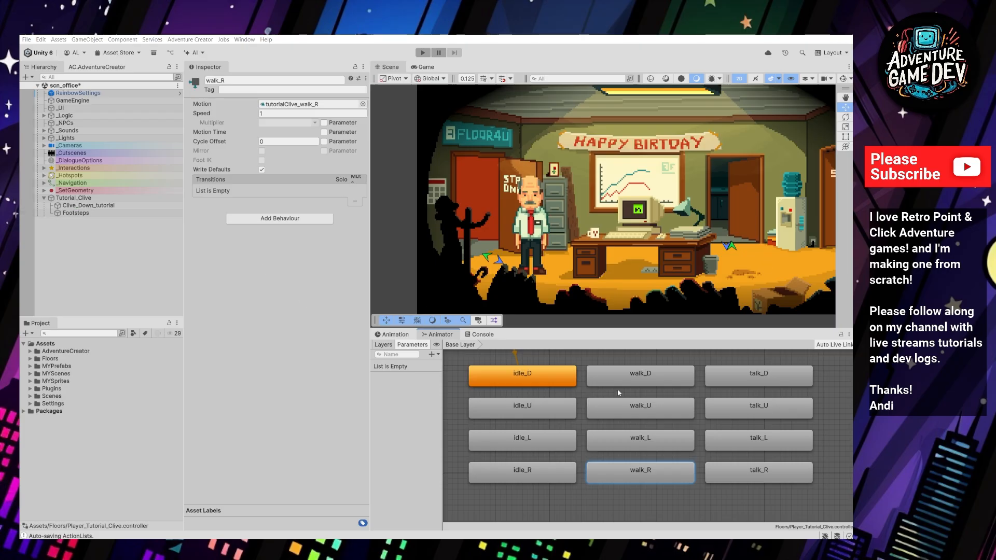
- Set the walk speed scale to 2.5 in the Player component of the Tutorial_Clive object
click(76, 198)
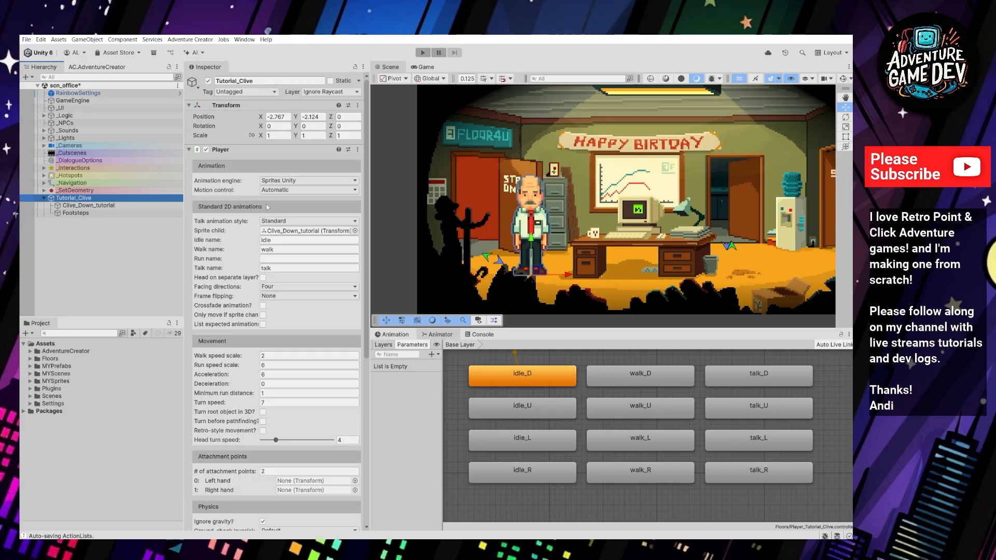
scroll(247, 283, down, 1)
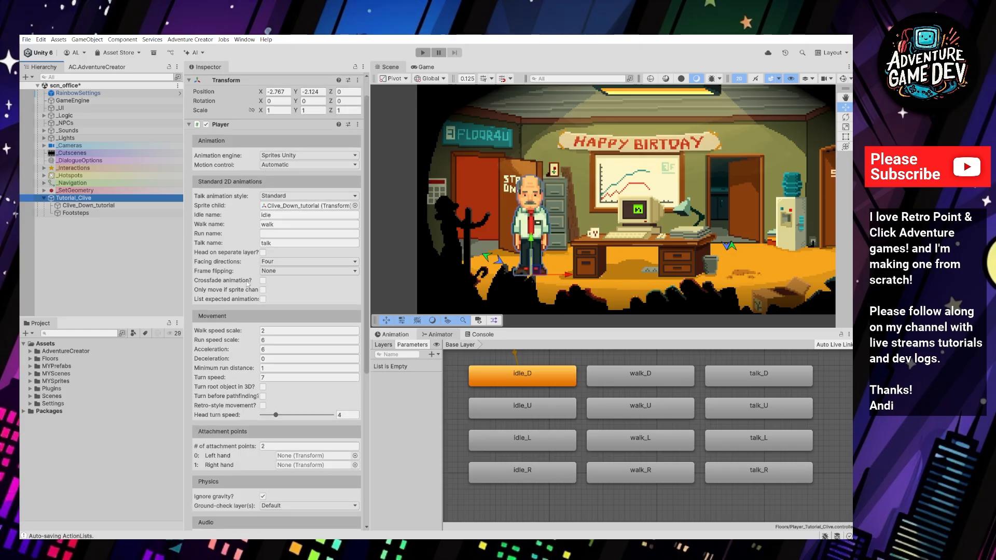
scroll(228, 263, down, 1)
scroll(227, 262, down, 2)
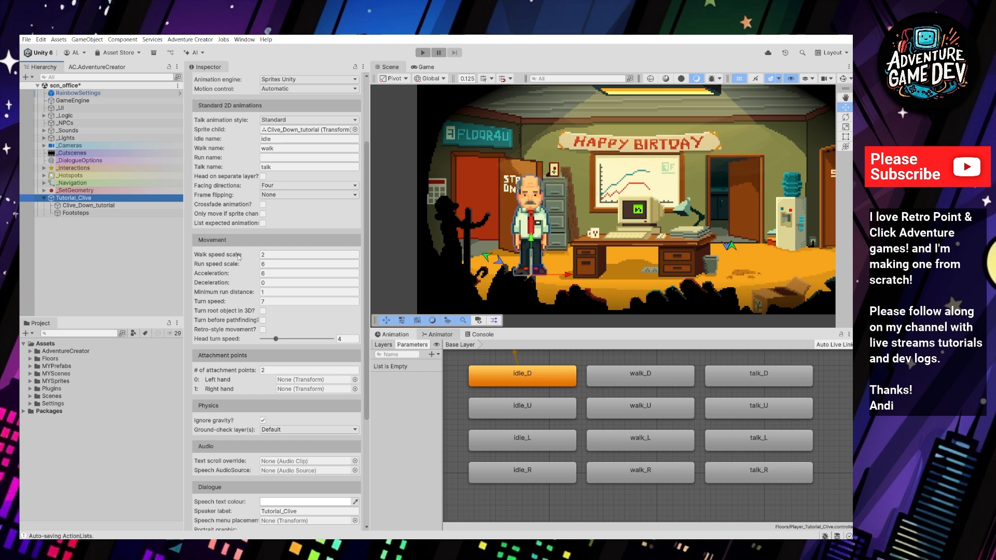
click(262, 255)
key(Return)
click(269, 253)
click(270, 255)
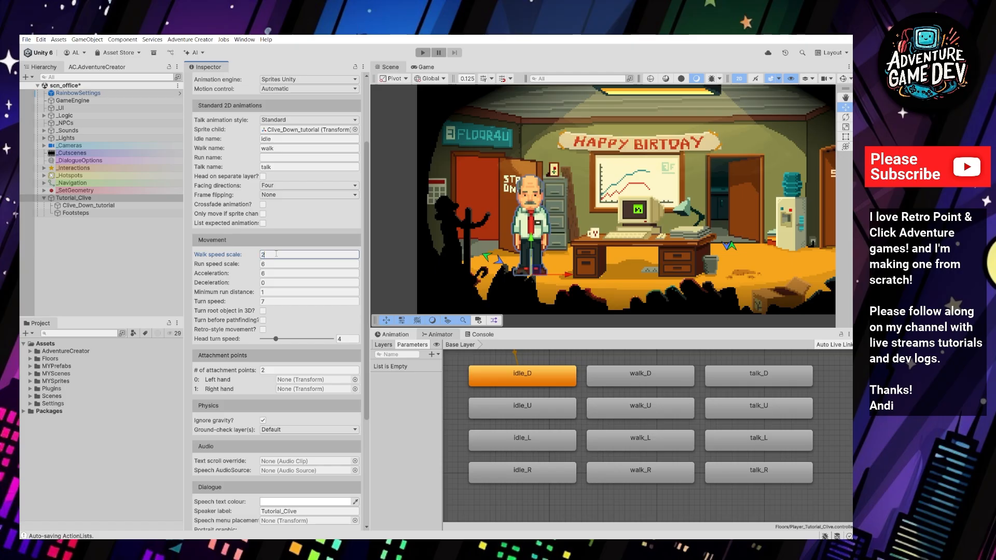
text(.5)
- Enable Turn before pathfinding and Retro-style movement for Tutorial_Clive and look through the remaining Player settings
mouse_move(226, 323)
click(263, 320)
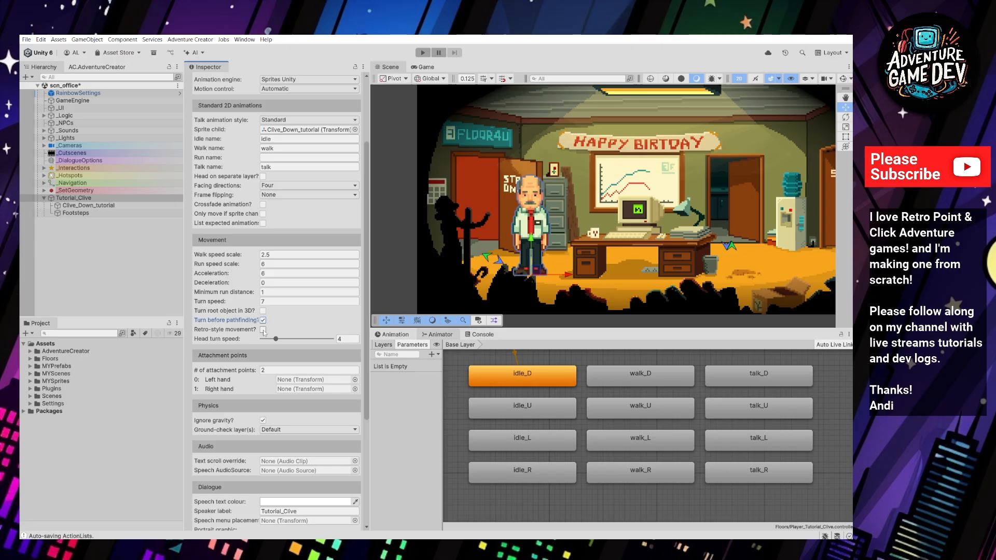
click(263, 330)
scroll(240, 270, down, 3)
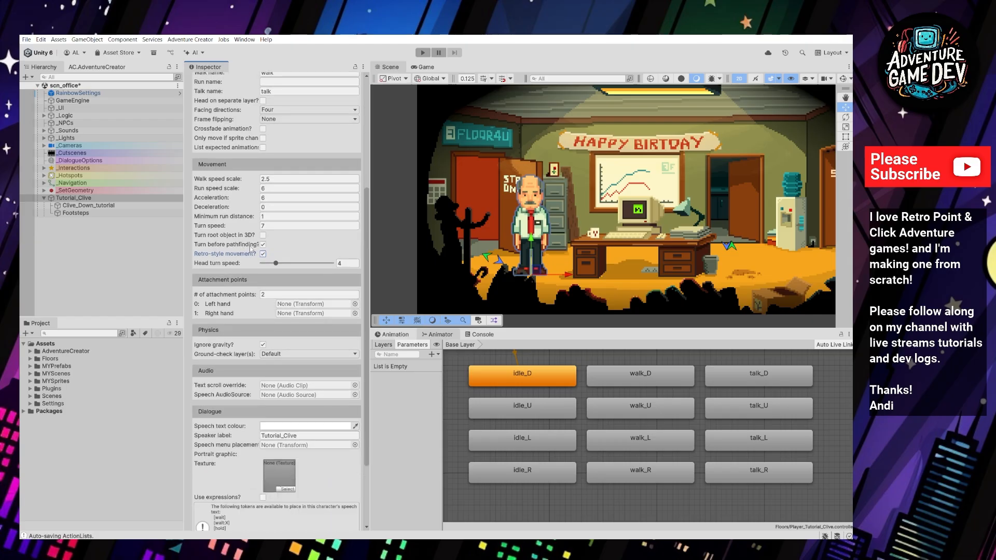
scroll(247, 404, down, 4)
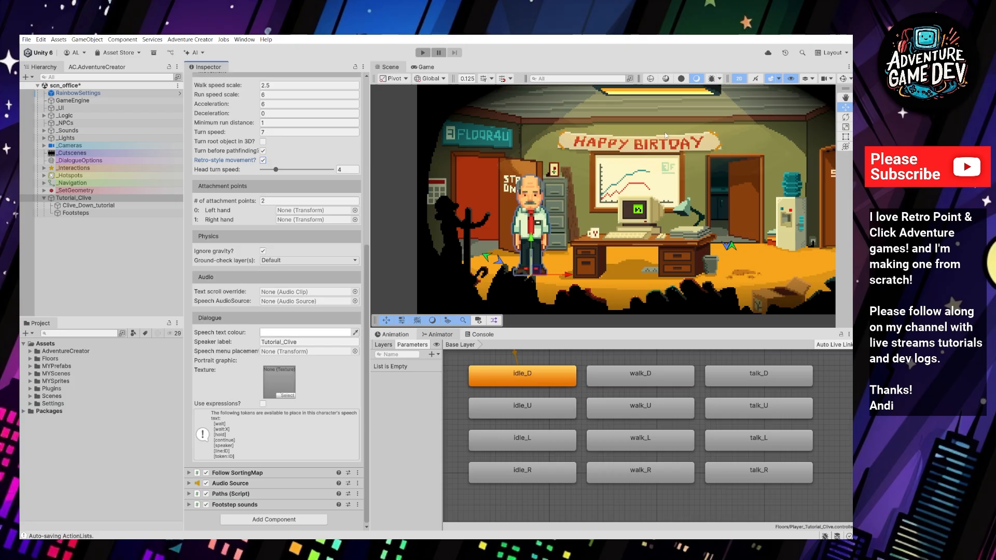
- Set the speech text colour of the Tutorial_Clive player to a bright pink
click(342, 335)
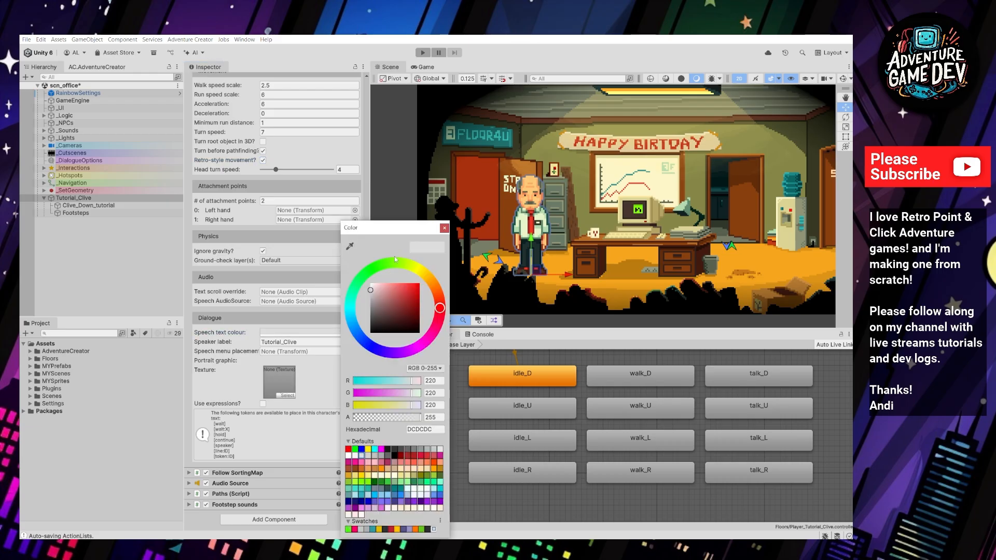
click(391, 263)
click(419, 283)
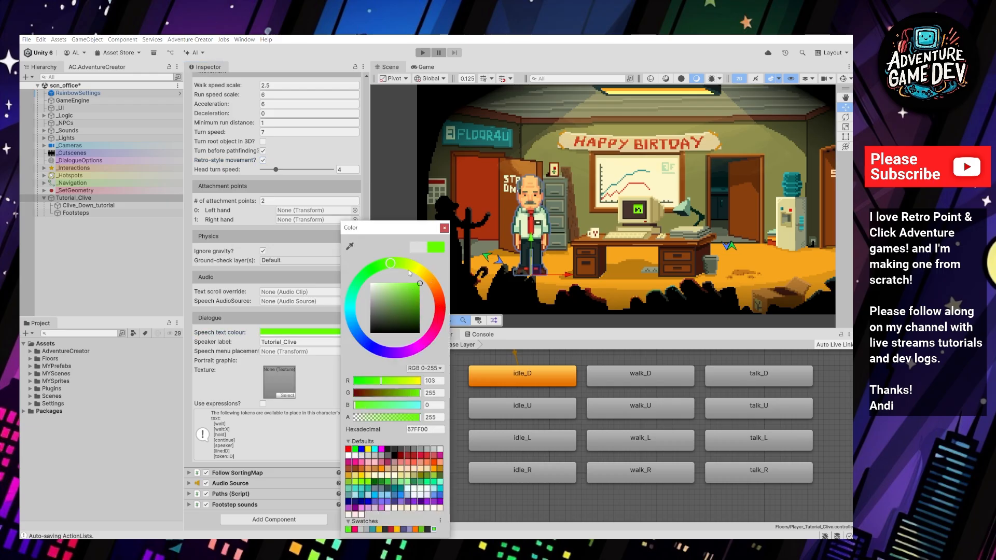
drag(438, 306, 435, 326)
click(412, 290)
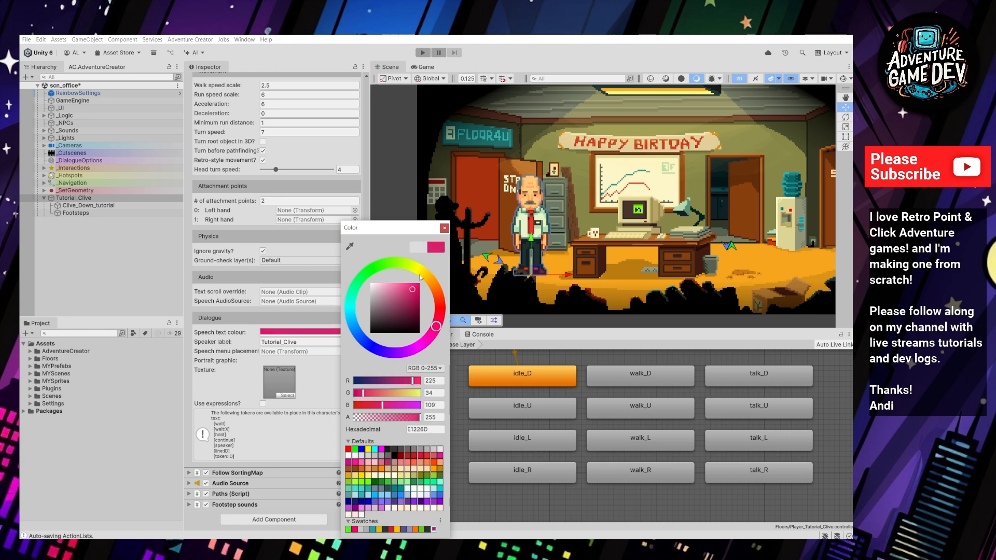
click(445, 228)
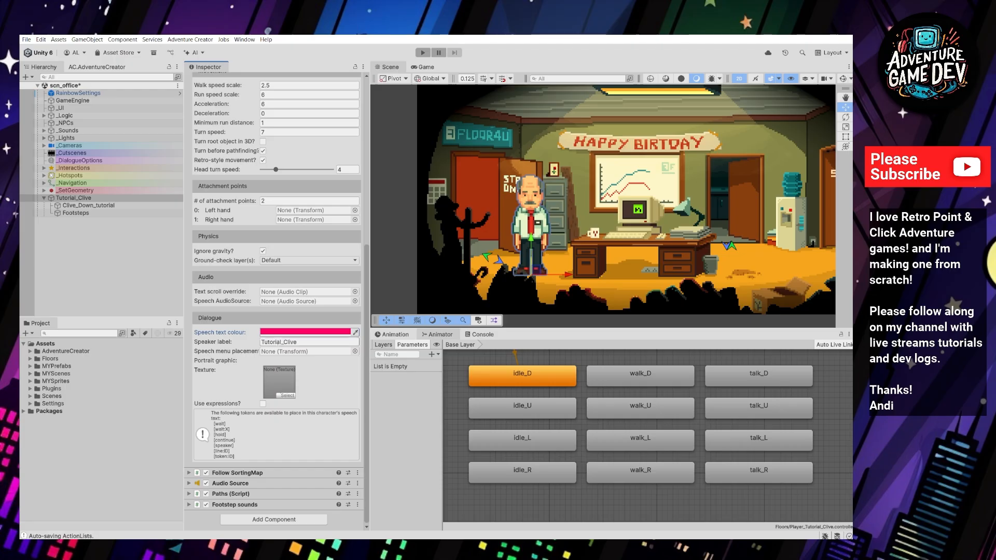
- Review the Player component's animation, movement, physics, audio and dialogue settings for Tutorial_Clive
scroll(230, 371, up, 10)
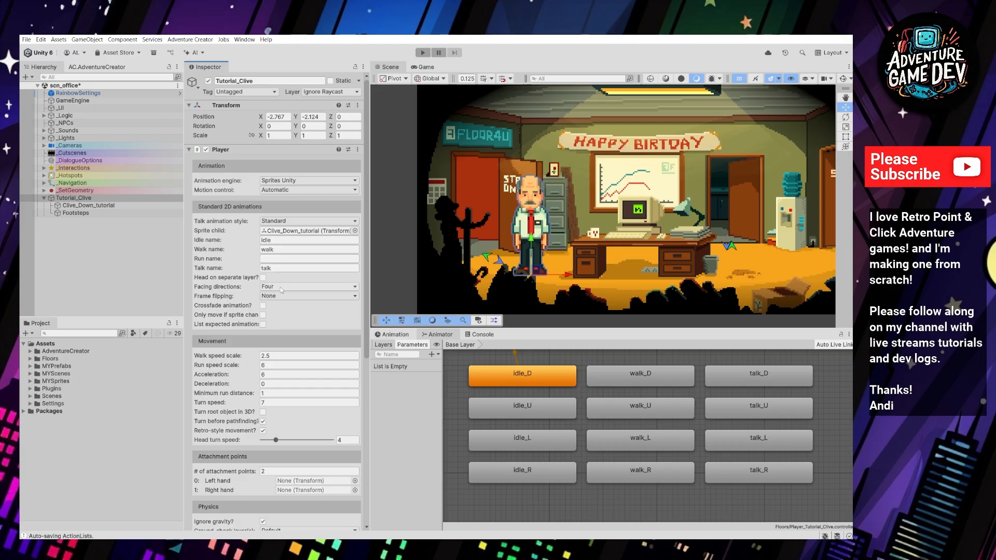
scroll(316, 203, down, 3)
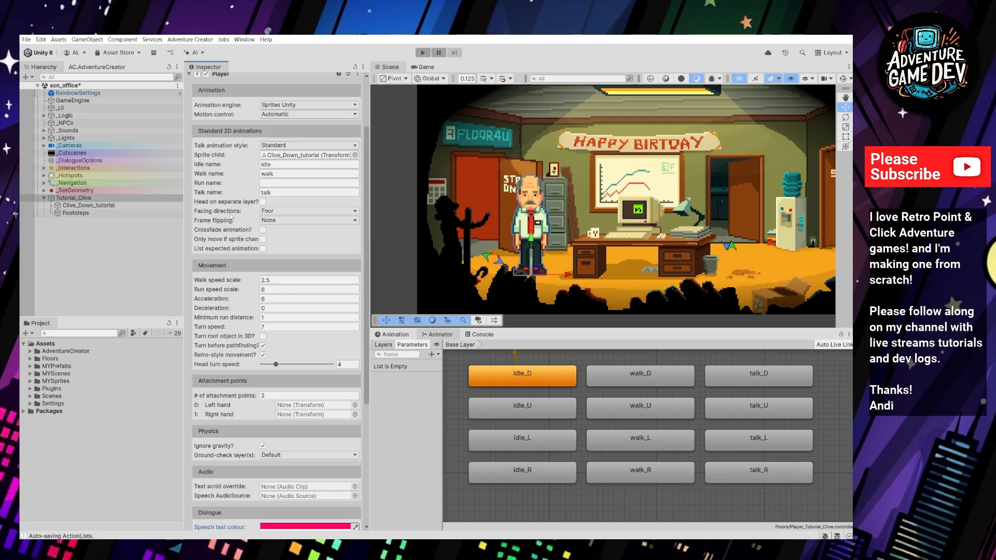
scroll(223, 226, down, 2)
scroll(223, 227, down, 6)
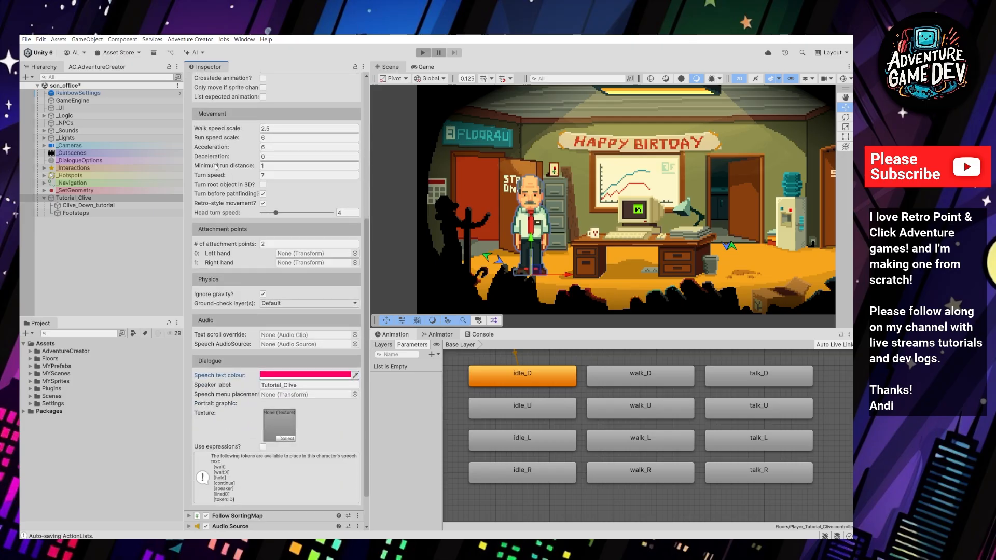
scroll(247, 293, up, 11)
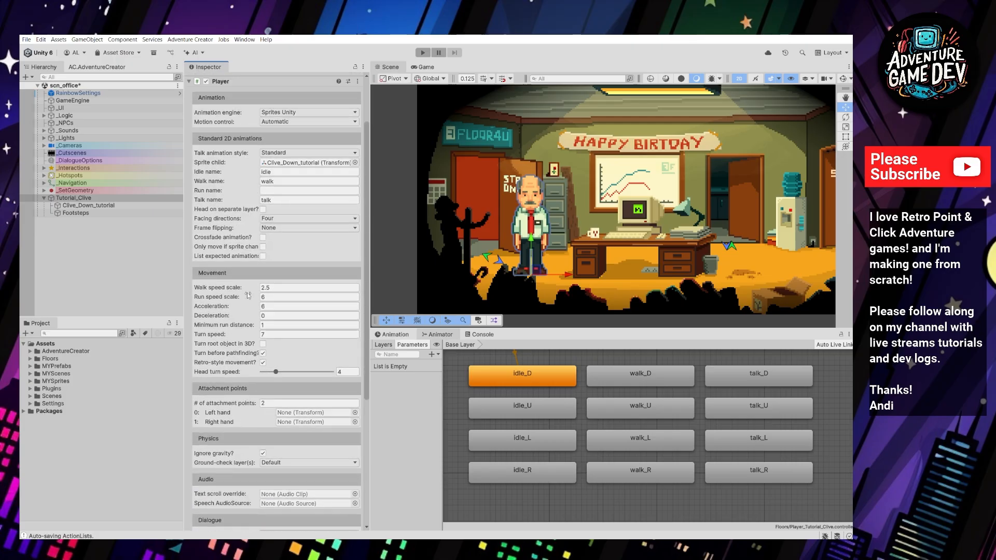
scroll(247, 293, down, 1)
scroll(248, 293, up, 1)
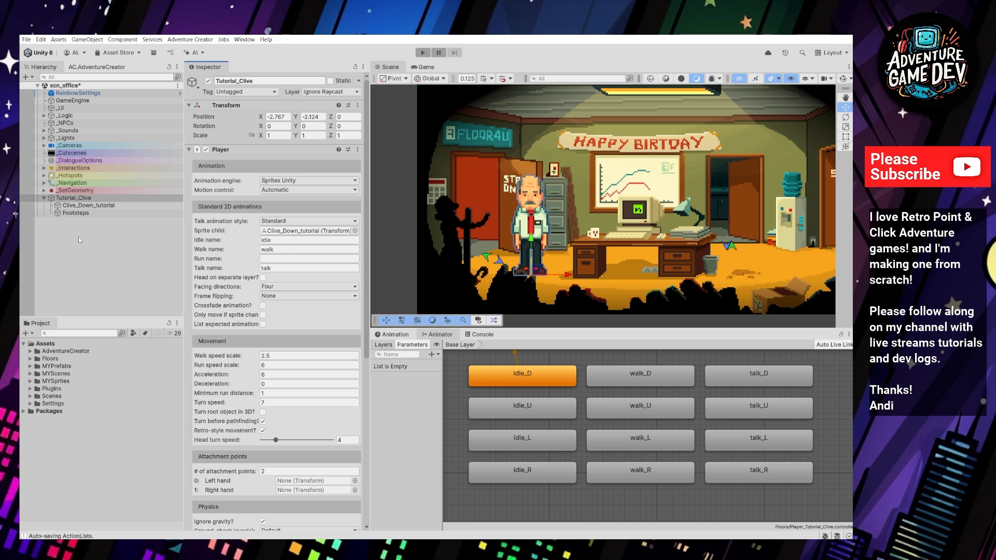
- Create a prefab of the Tutorial_Clive object in the MYSprites/Tutorial folder
click(89, 197)
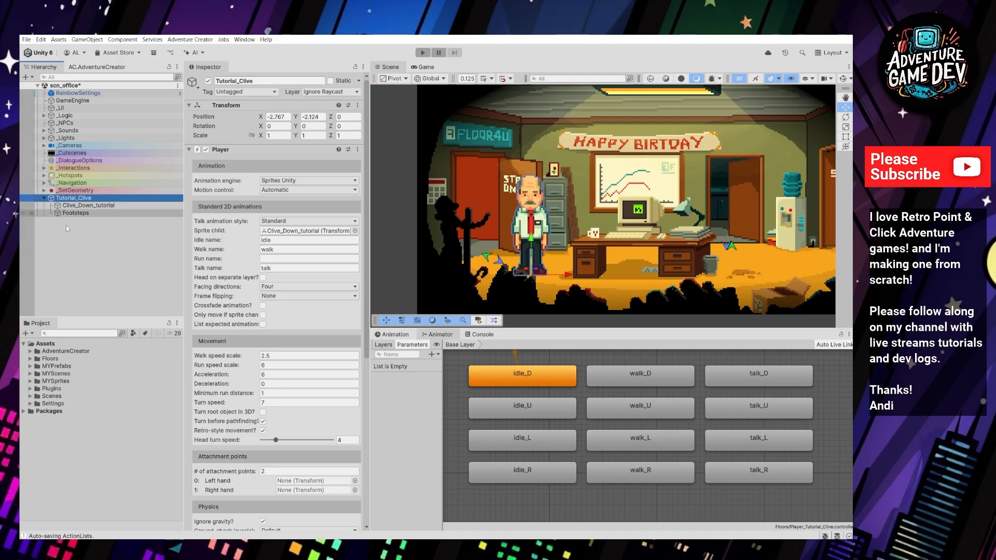
click(30, 381)
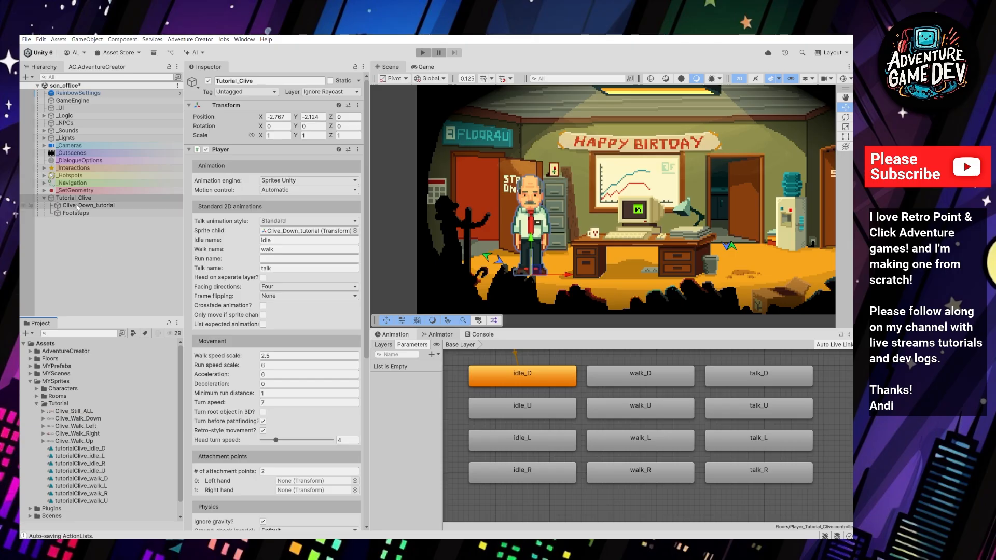
drag(73, 198, 59, 408)
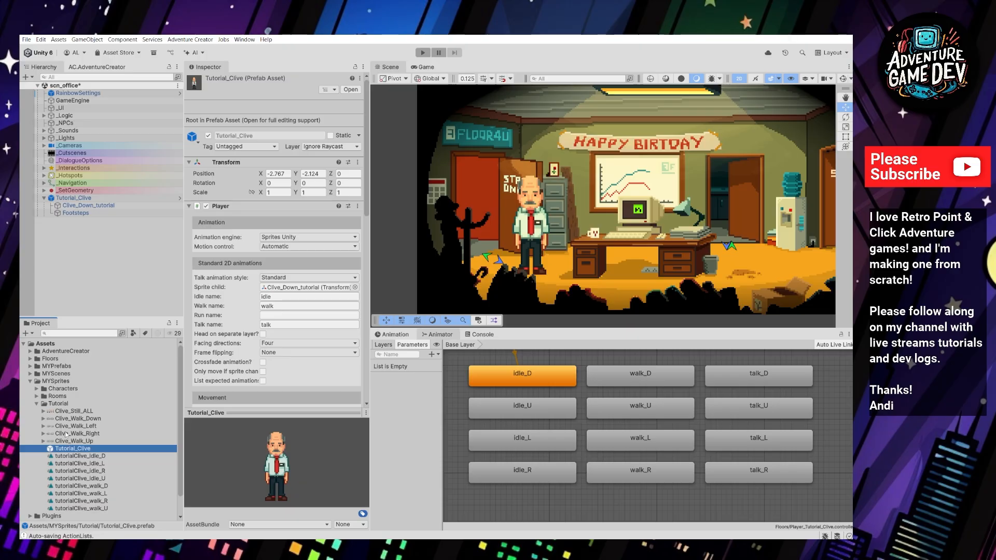
- Move the Tutorial_Clive prefab instance in the scene to about X -2.61, Y -2.36
click(92, 220)
click(73, 197)
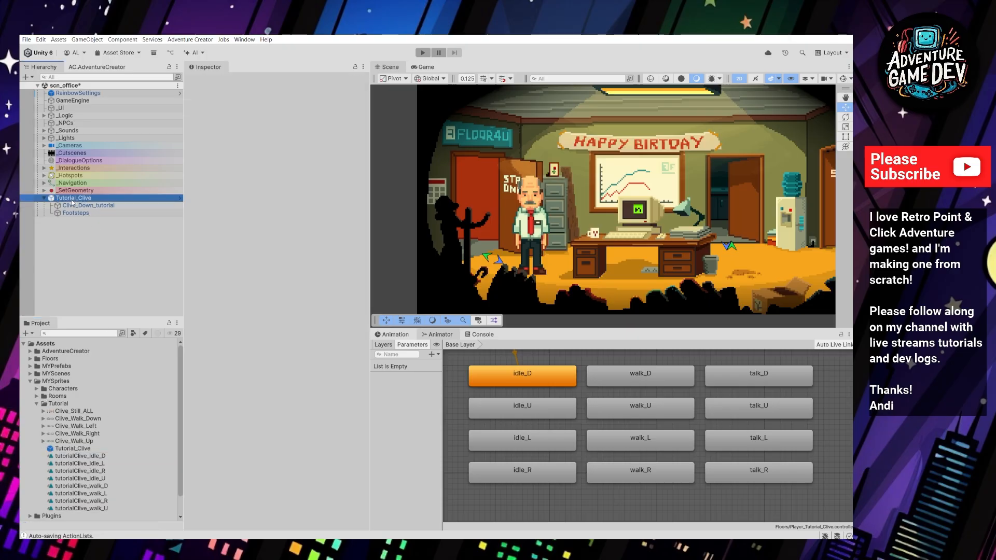
drag(538, 279, 544, 289)
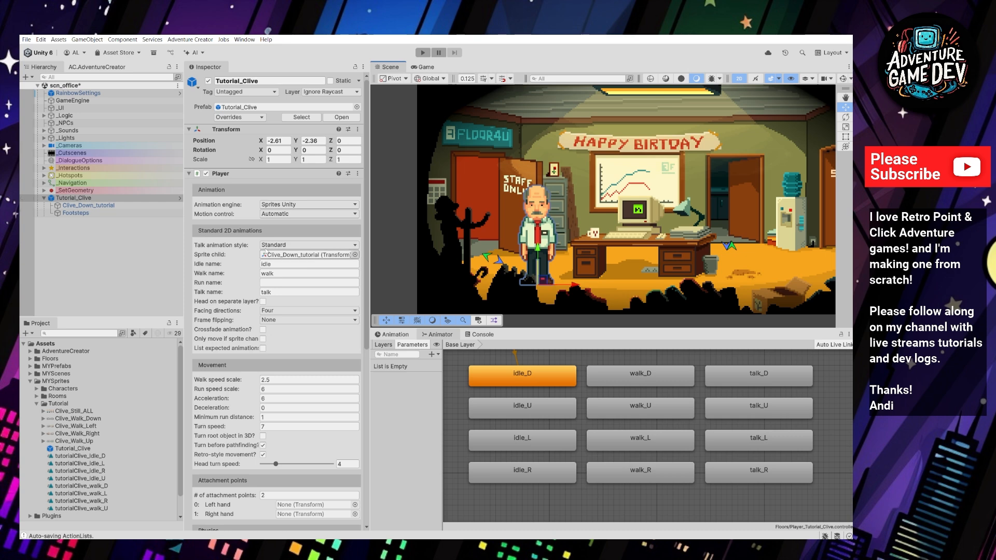
- Delete the Tutorial_Clive instance from the scn_office scene, keeping the prefab asset
click(91, 250)
click(110, 198)
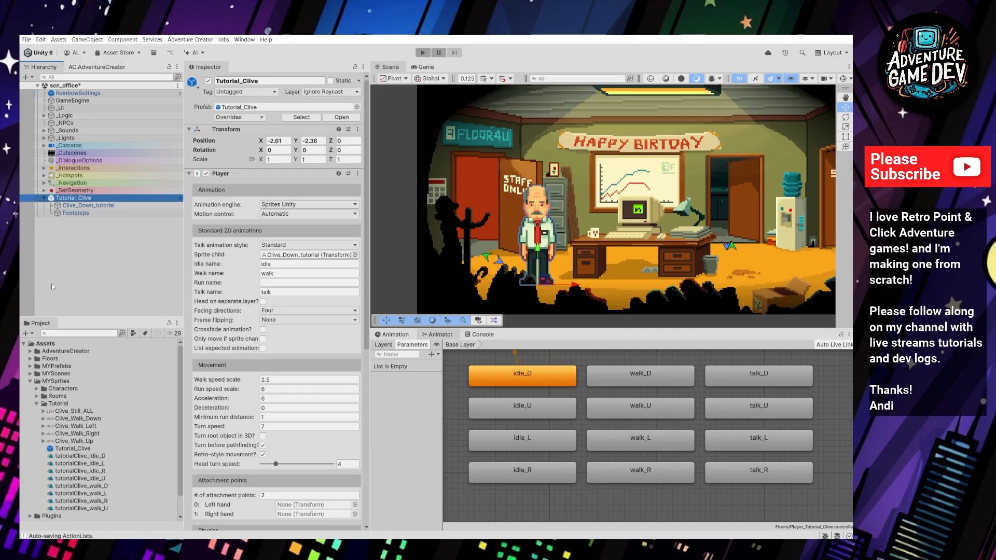
key(Delete)
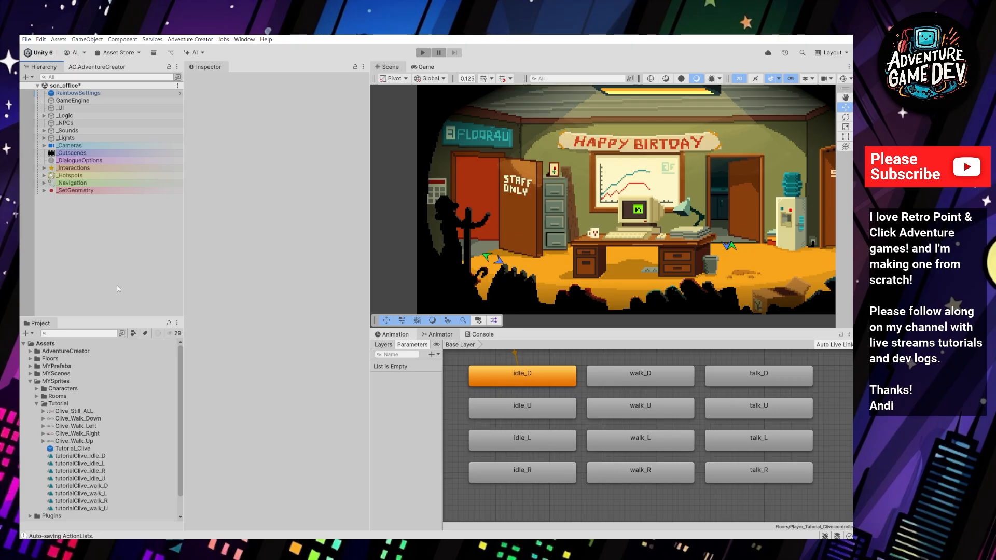
- Assign the Tutorial_Clive prefab as the Player prefab in the Characters section of Adventure Creator's Settings manager
drag(184, 212, 193, 212)
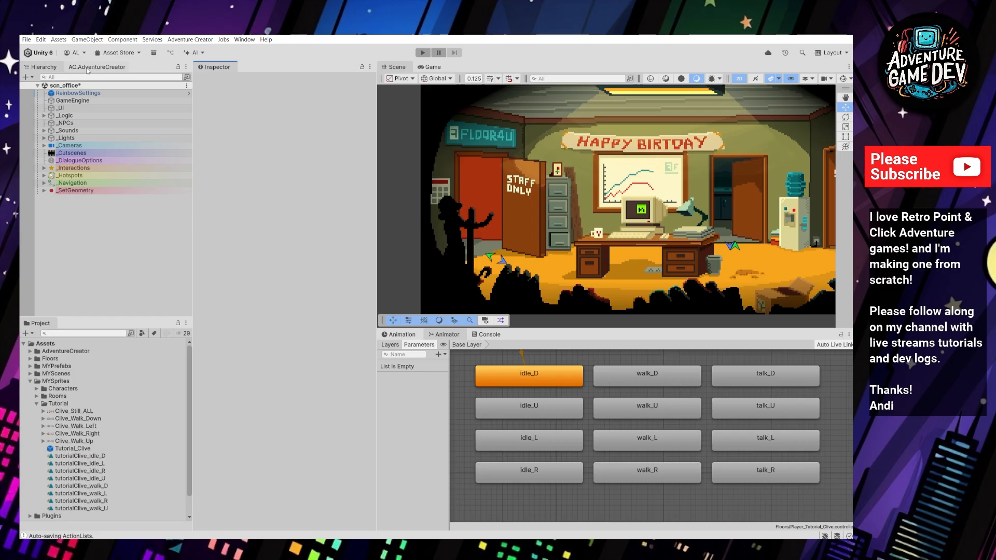
click(87, 70)
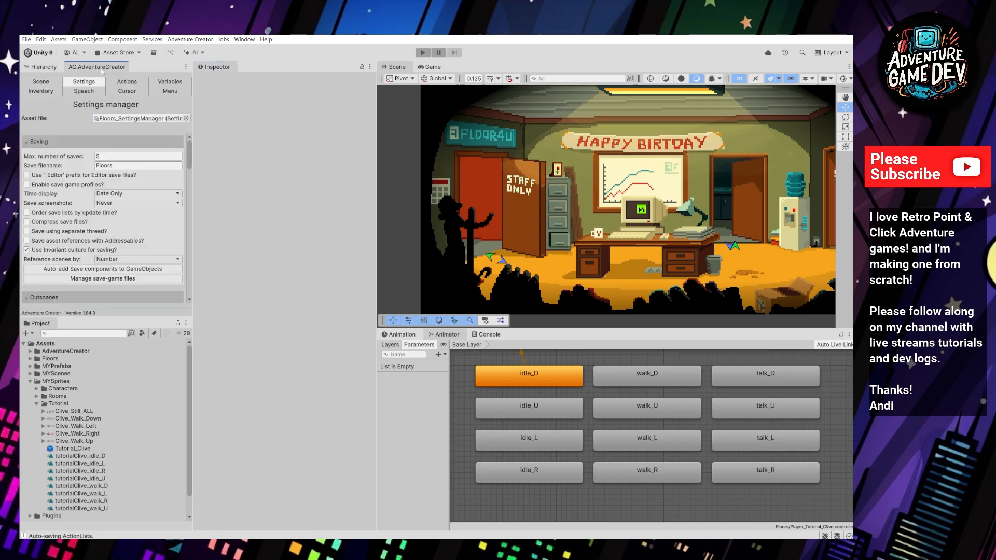
click(188, 39)
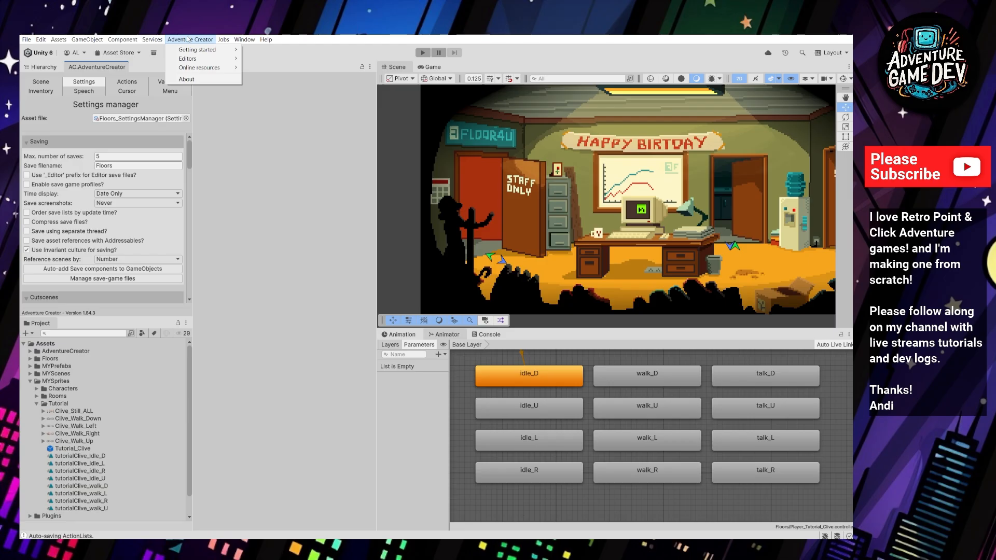
click(98, 64)
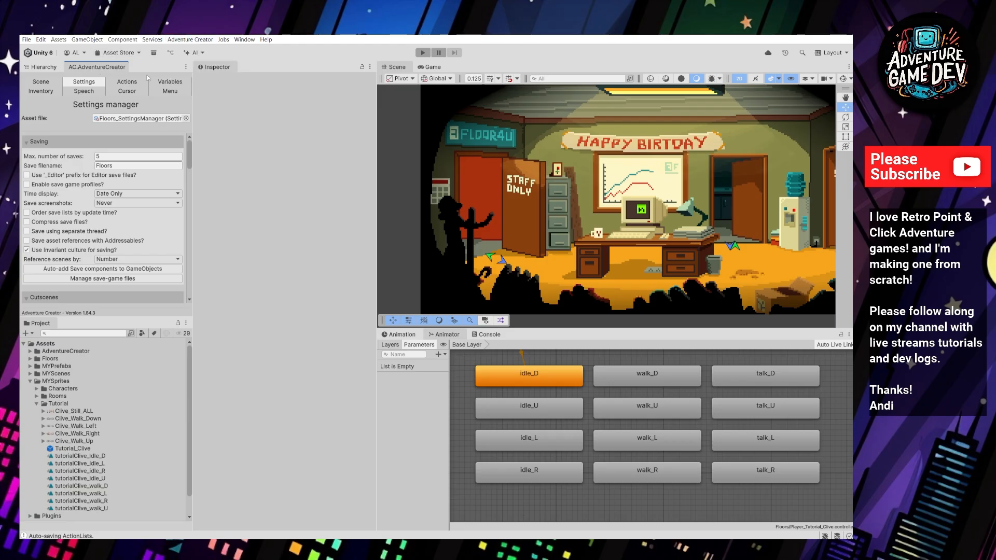
click(42, 82)
click(87, 83)
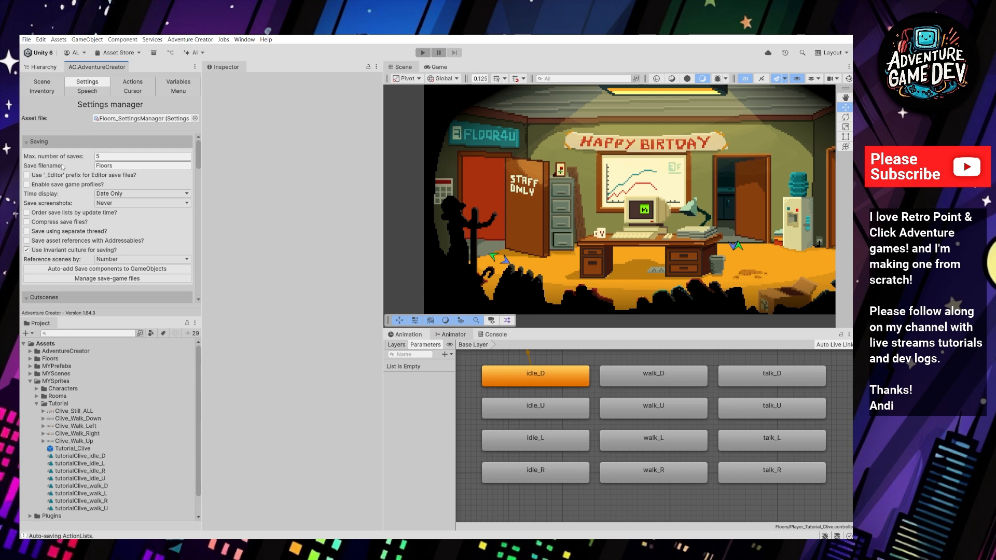
scroll(70, 189, down, 3)
scroll(77, 181, down, 2)
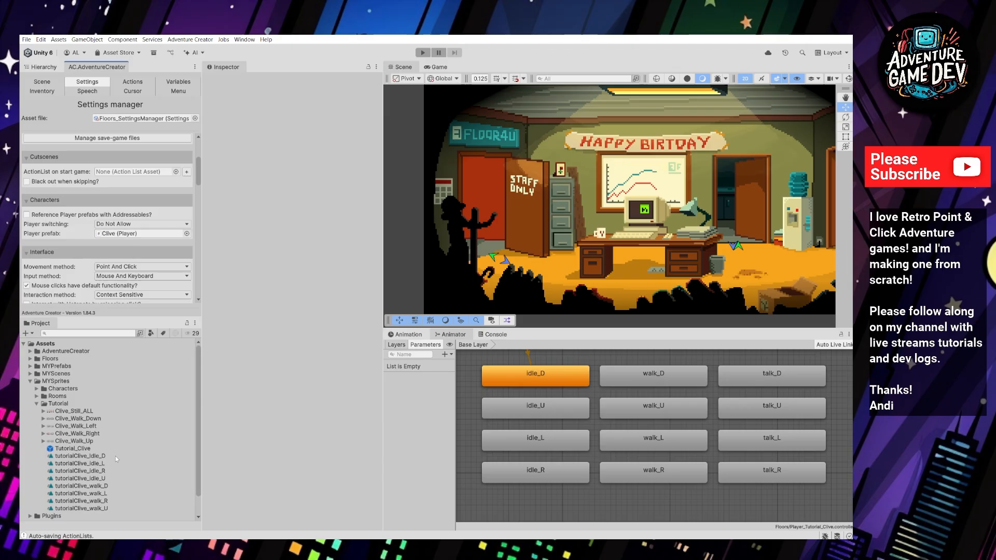
drag(76, 450, 114, 222)
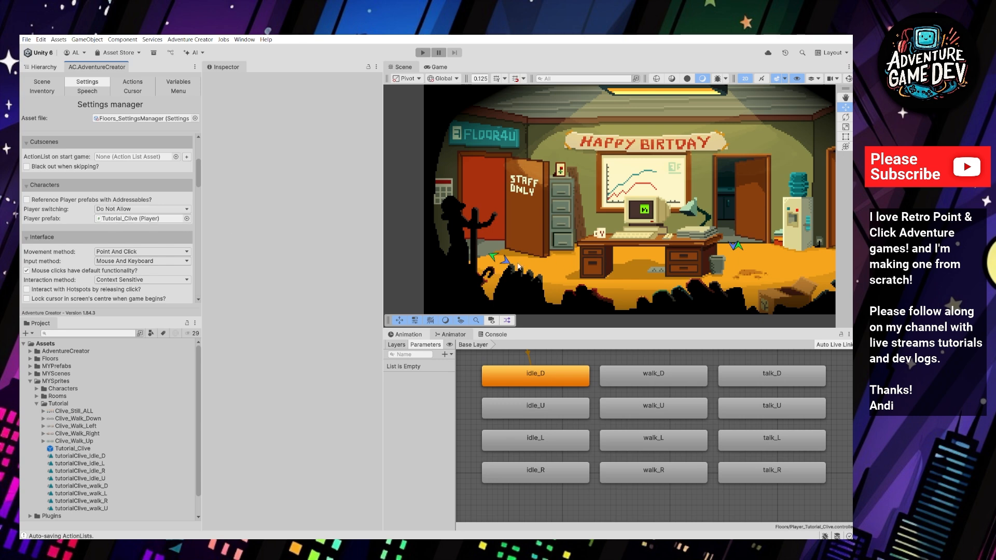
scroll(155, 249, up, 5)
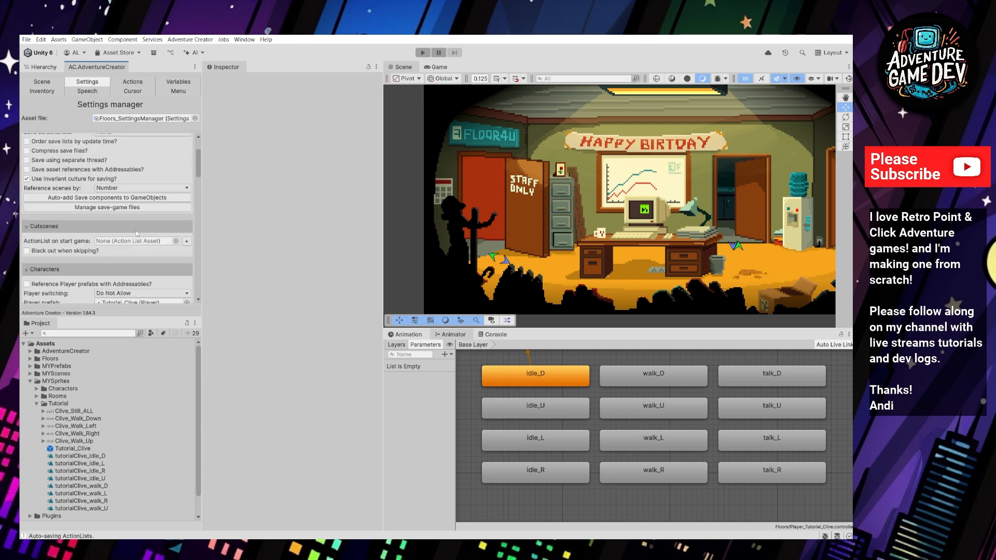
- Run the office scene and walk Clive around the floor in different directions to test his walk and idle animations
click(35, 69)
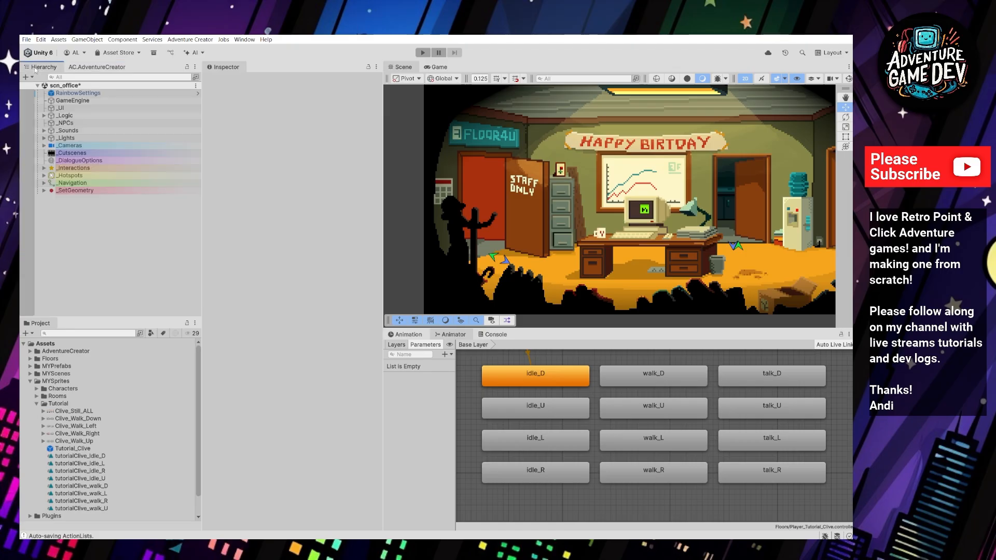
drag(86, 317, 100, 310)
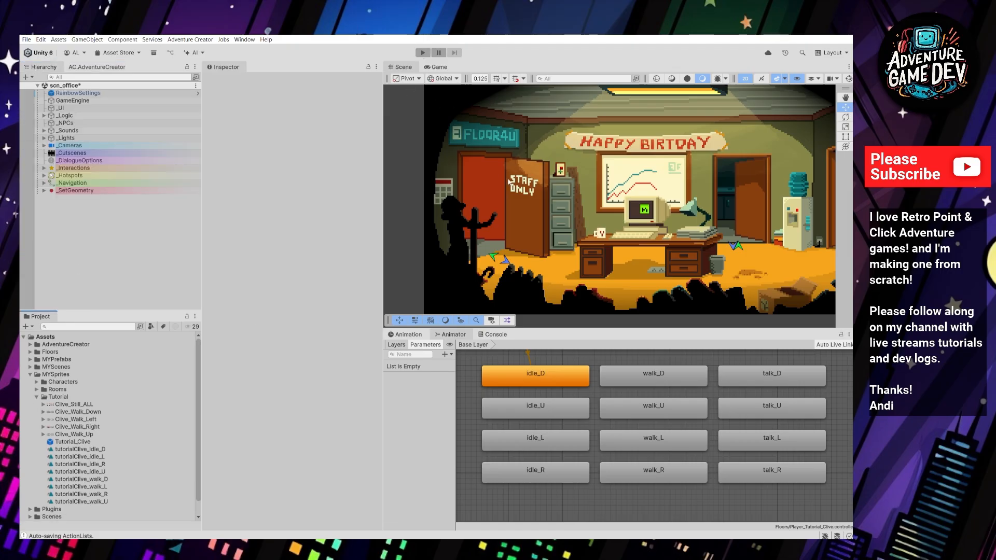
click(423, 53)
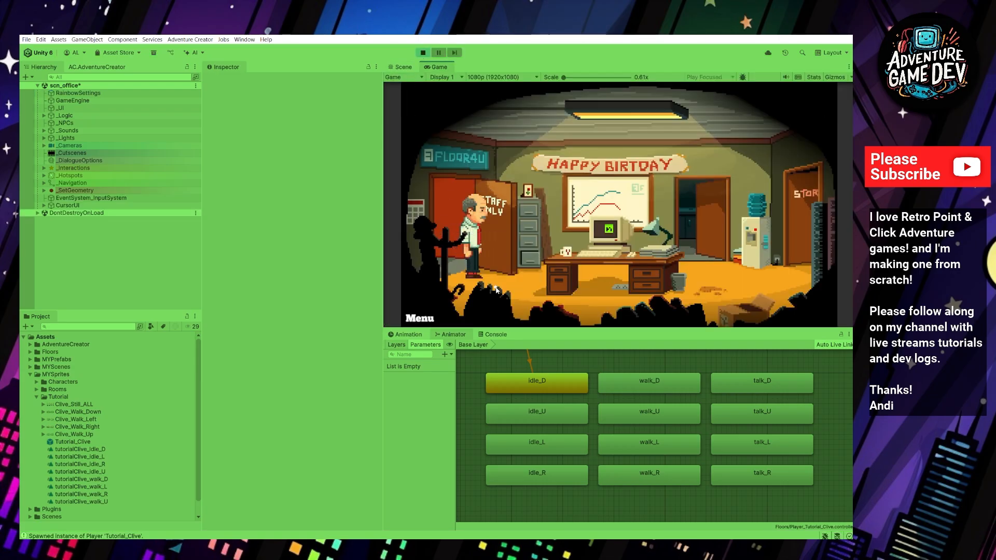
click(515, 305)
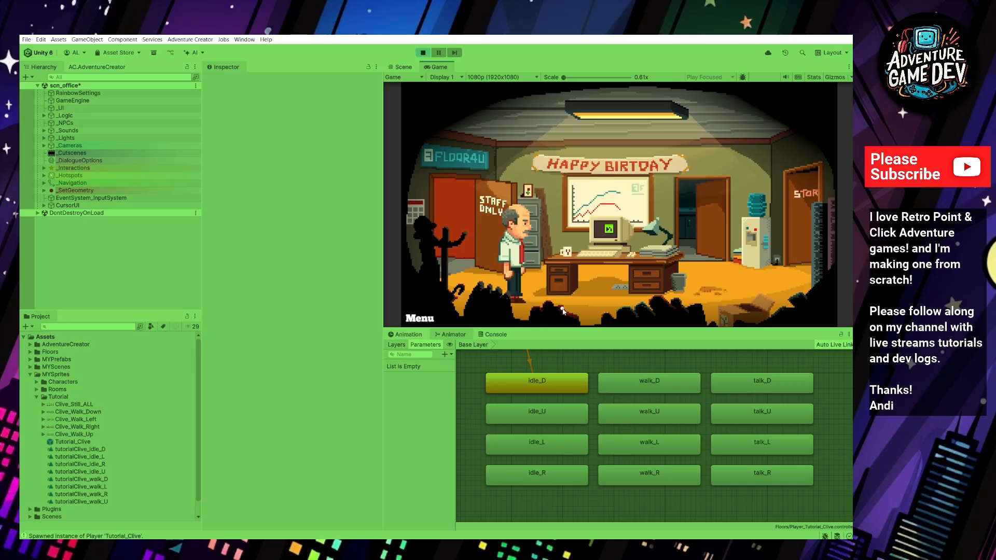
click(605, 310)
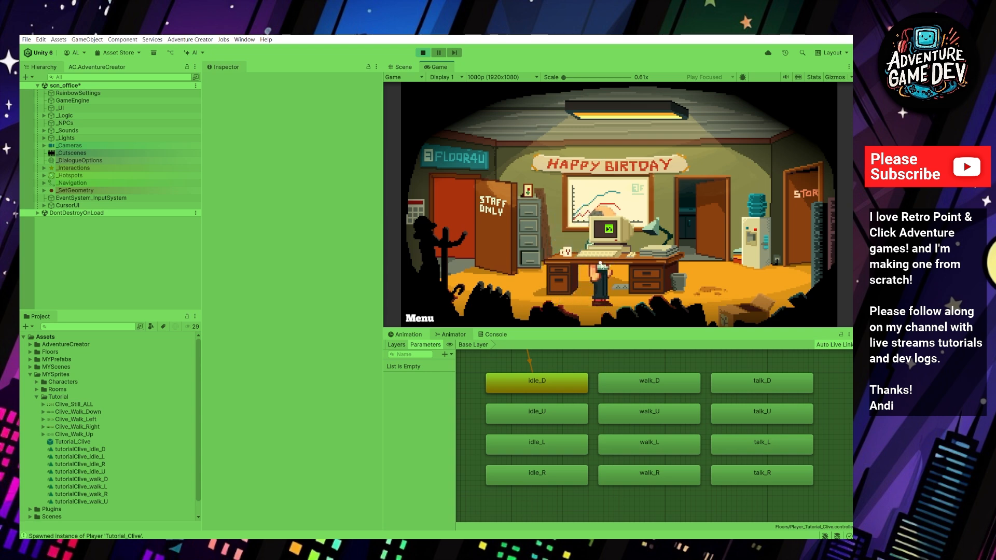
click(519, 305)
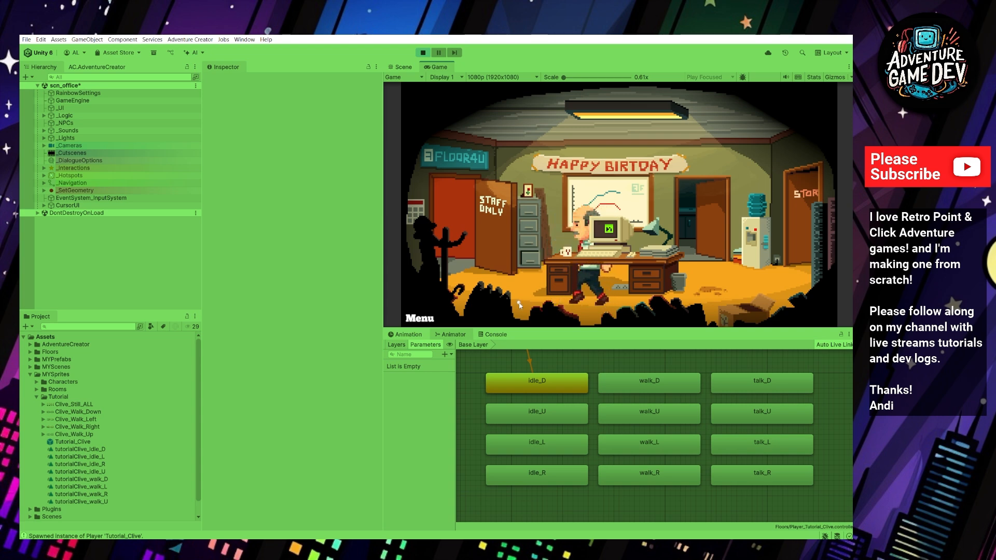
click(478, 307)
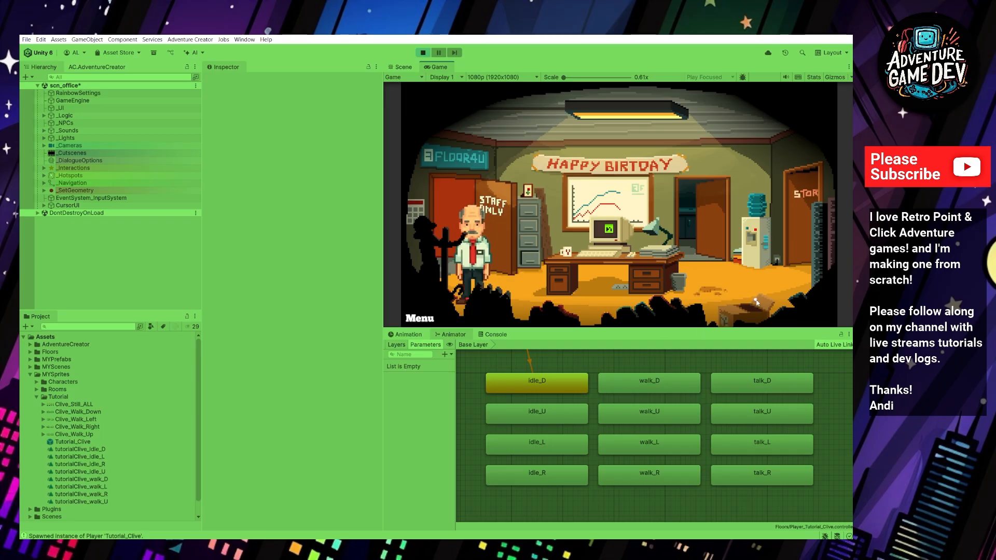
click(775, 304)
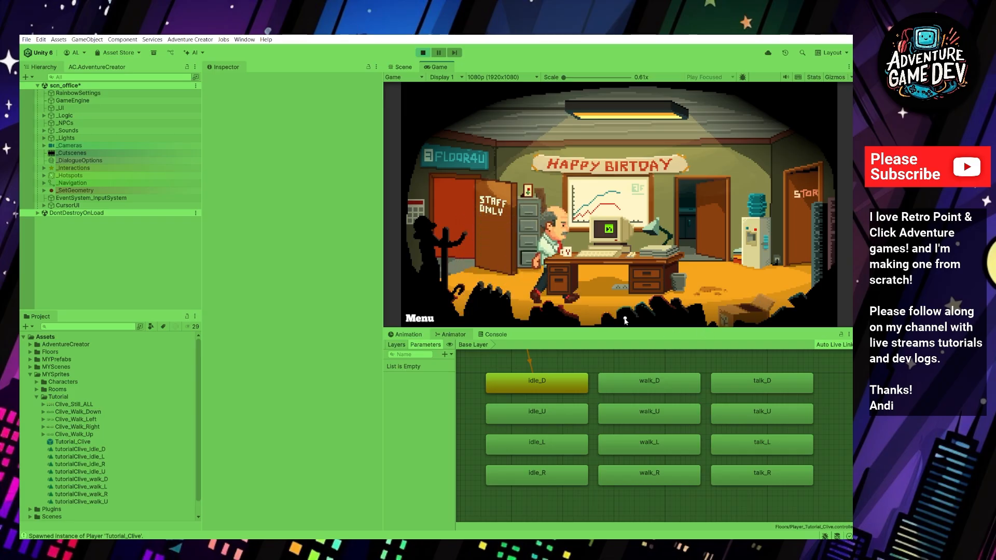
click(726, 297)
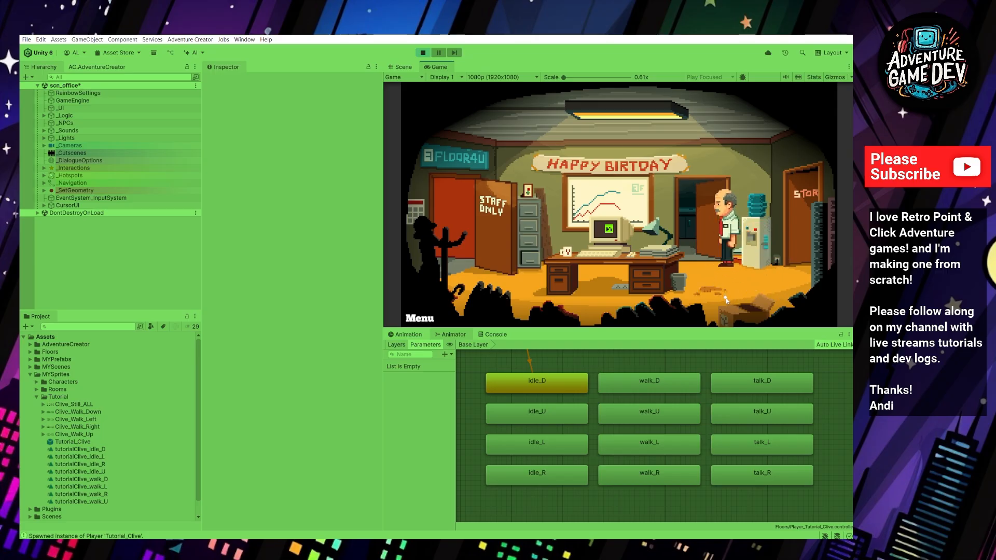
click(730, 320)
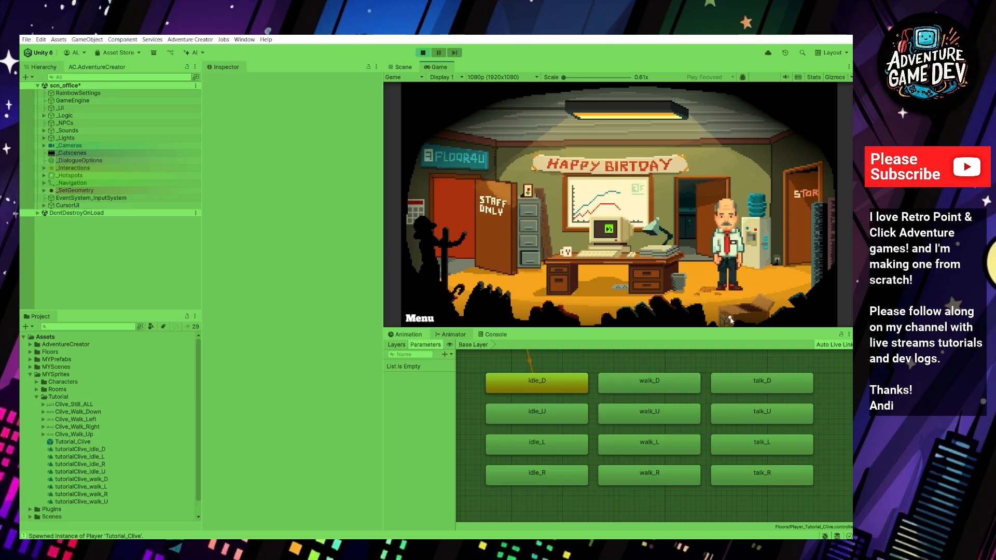
click(710, 263)
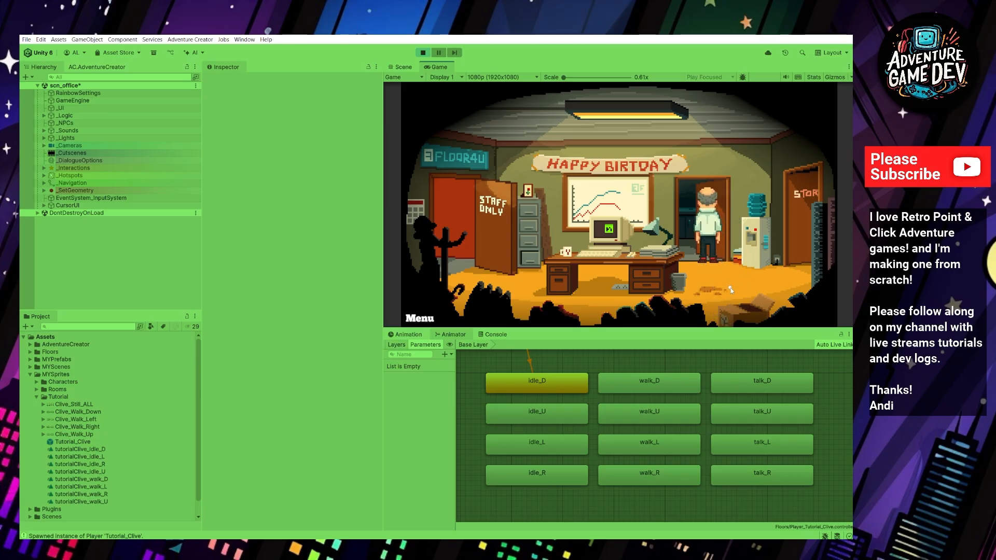
- Walk Clive across the office floor, in front of the desk and over to its far sides, and stop the running game
click(761, 294)
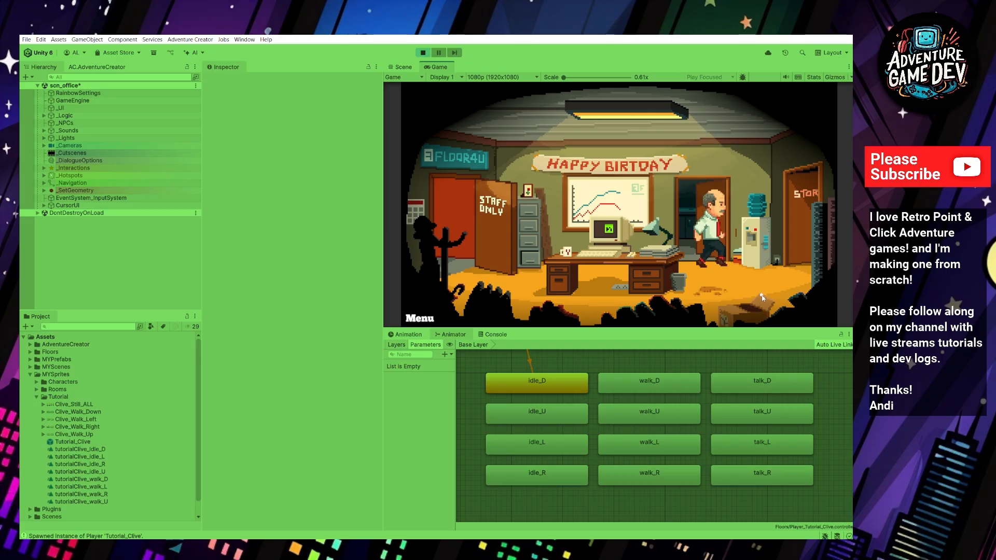
click(612, 308)
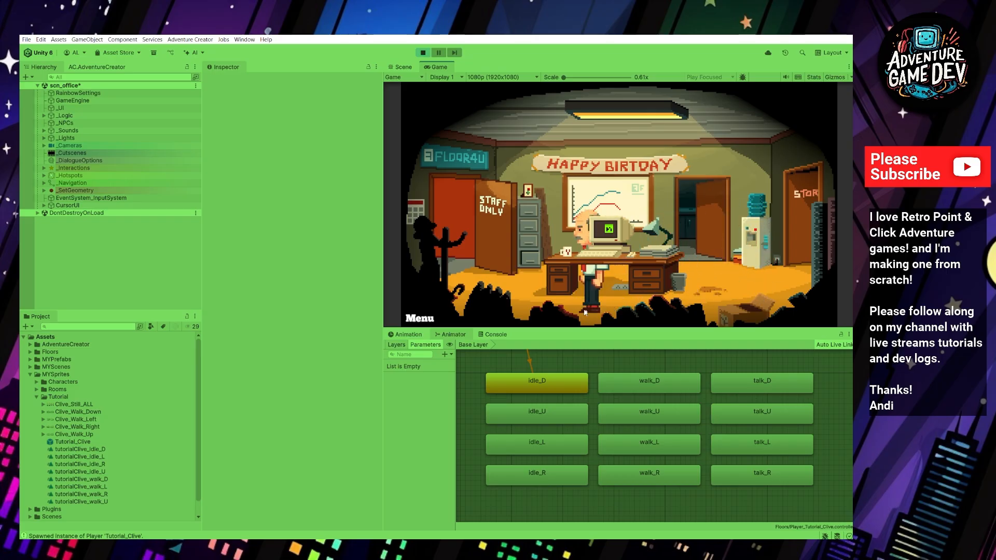
click(515, 308)
click(570, 279)
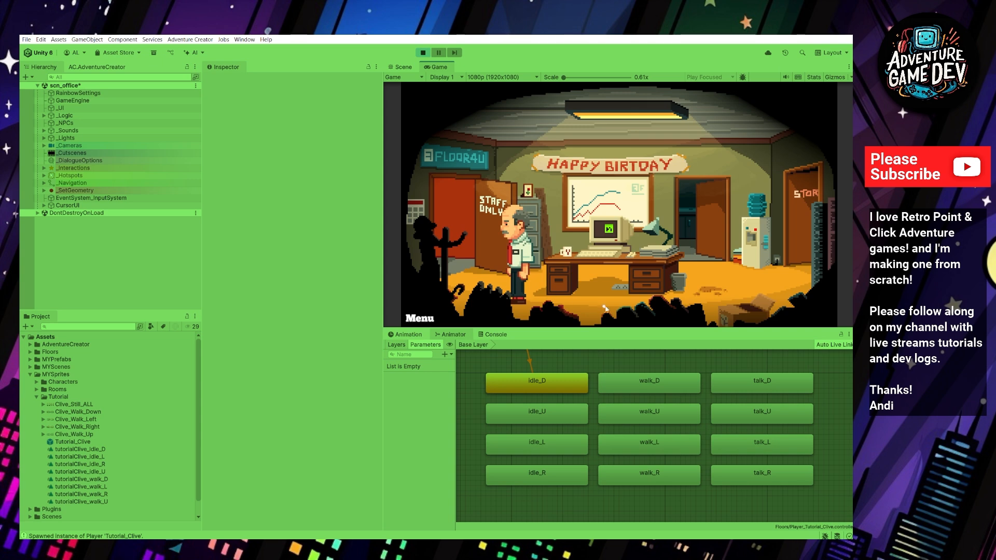
click(611, 209)
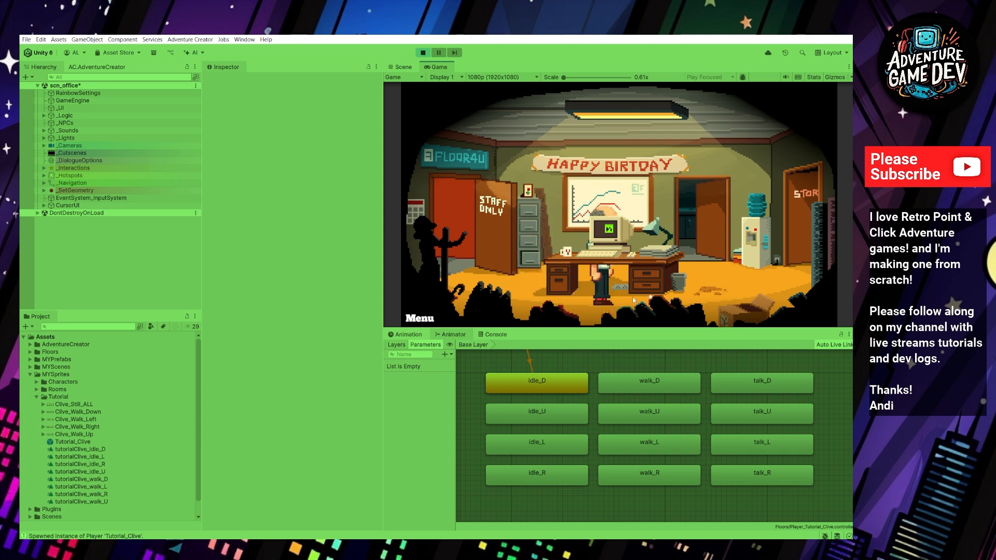
click(424, 53)
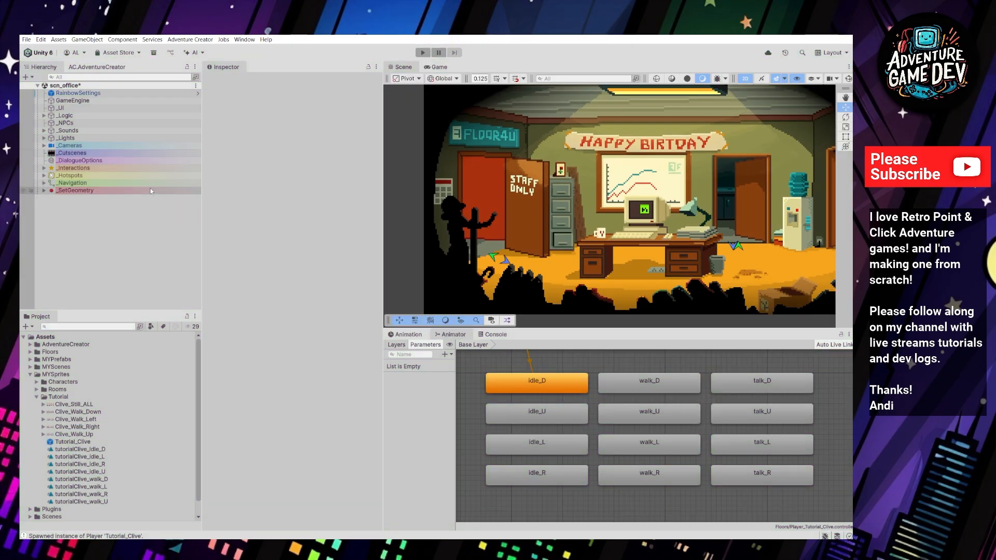
- Review the Player settings of the Tutorial_Clive prefab and its Clive_Down_tutorial sprite child, and return to the office scene
click(81, 442)
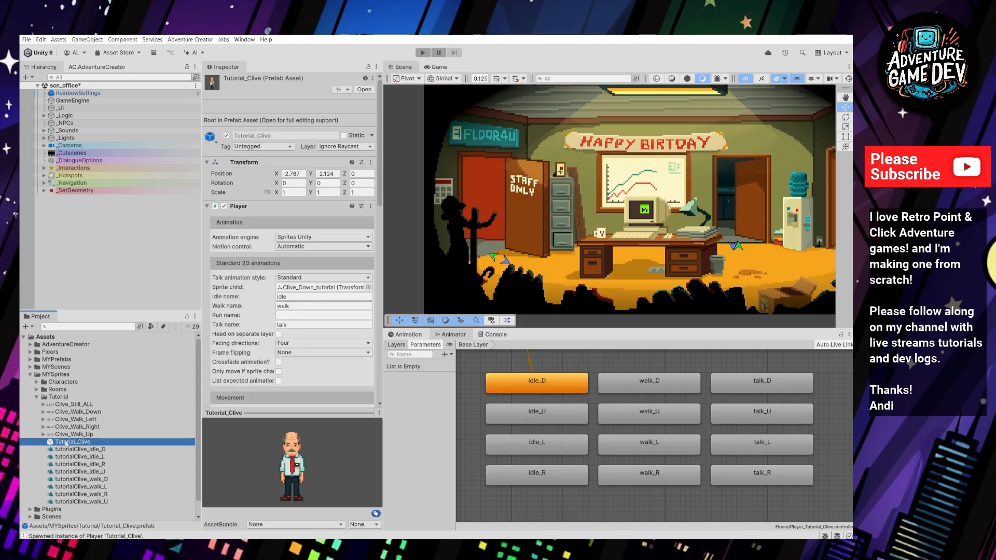
double_click(66, 444)
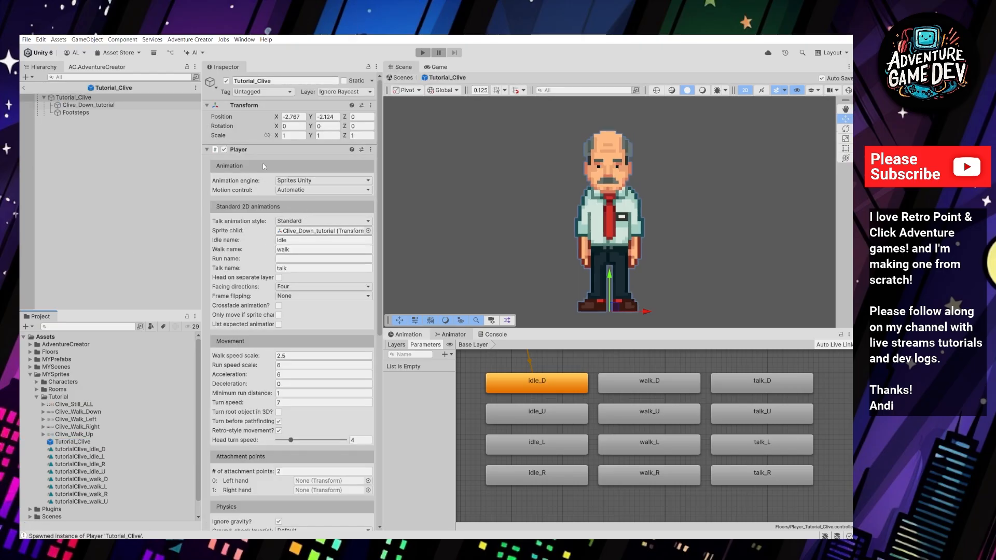
scroll(252, 253, down, 2)
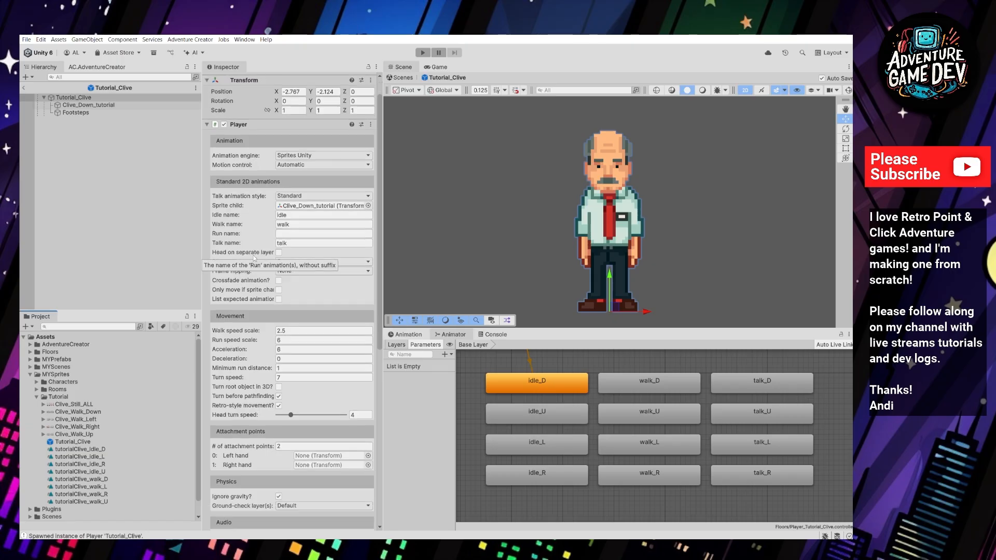
click(83, 105)
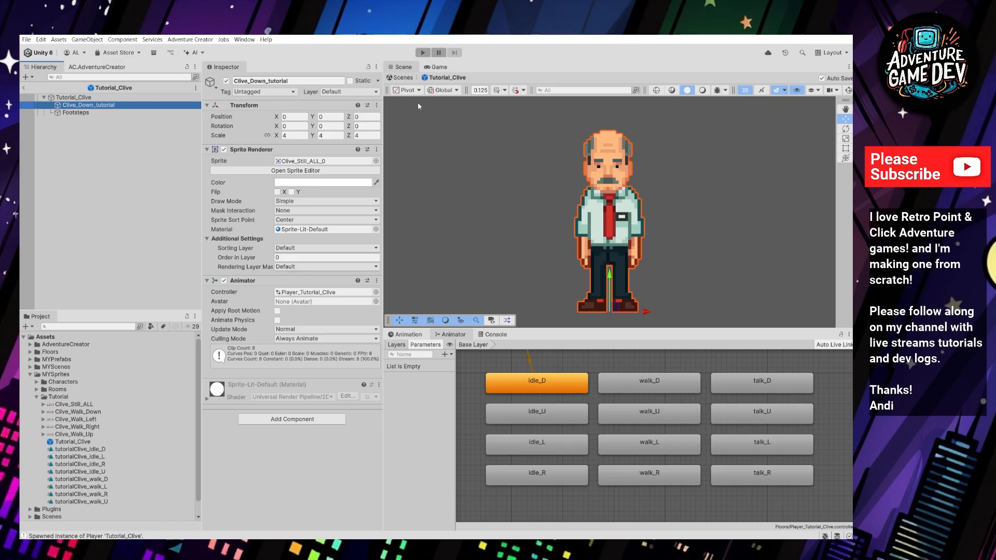
click(439, 65)
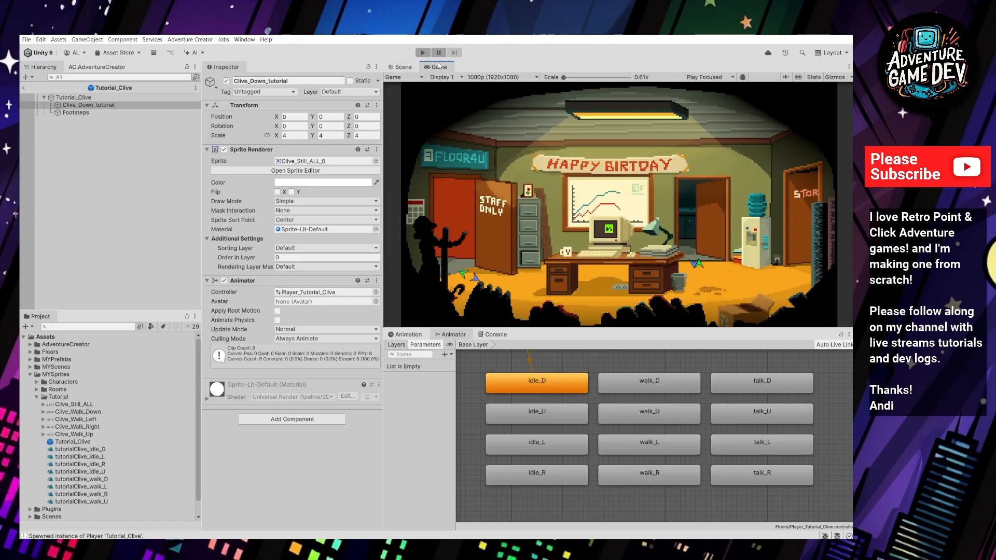
click(403, 68)
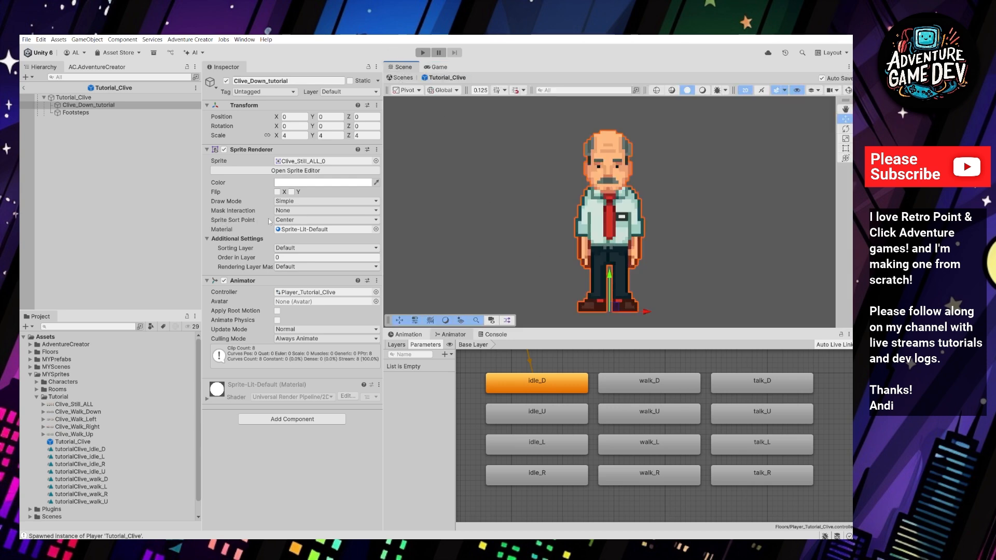
click(288, 220)
click(299, 237)
click(23, 88)
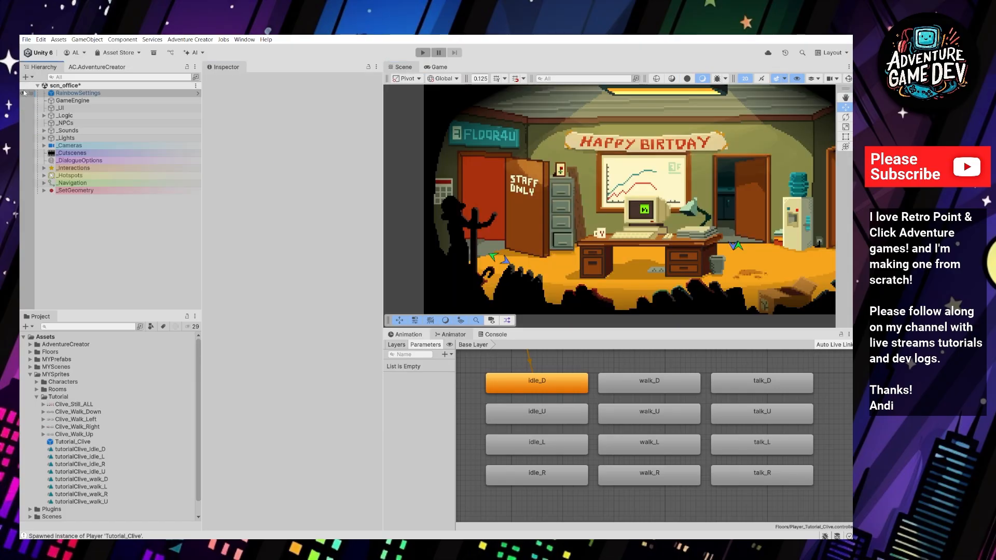
- Run the office scene again, send Clive back and forth to check his walk cycle, and end the test
click(424, 53)
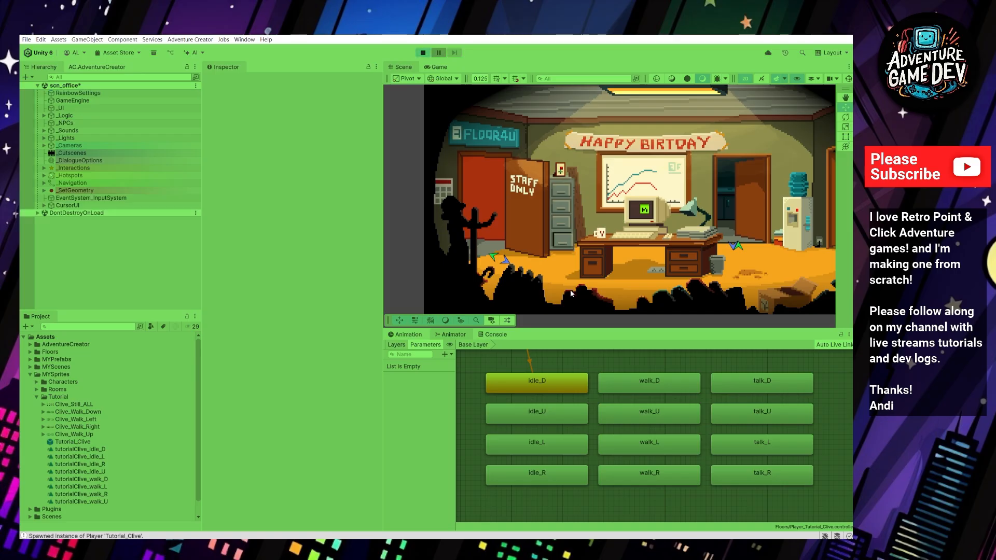
click(602, 312)
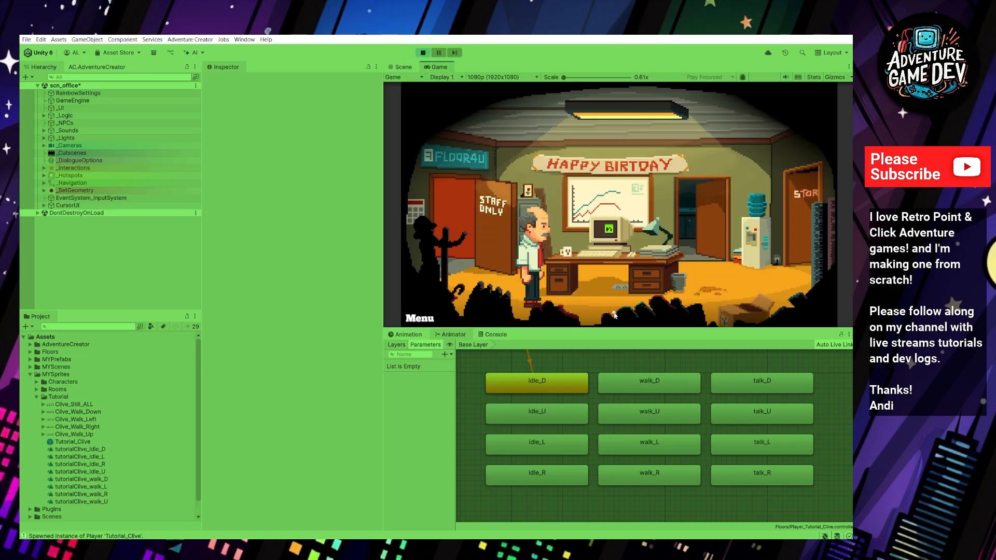
click(597, 253)
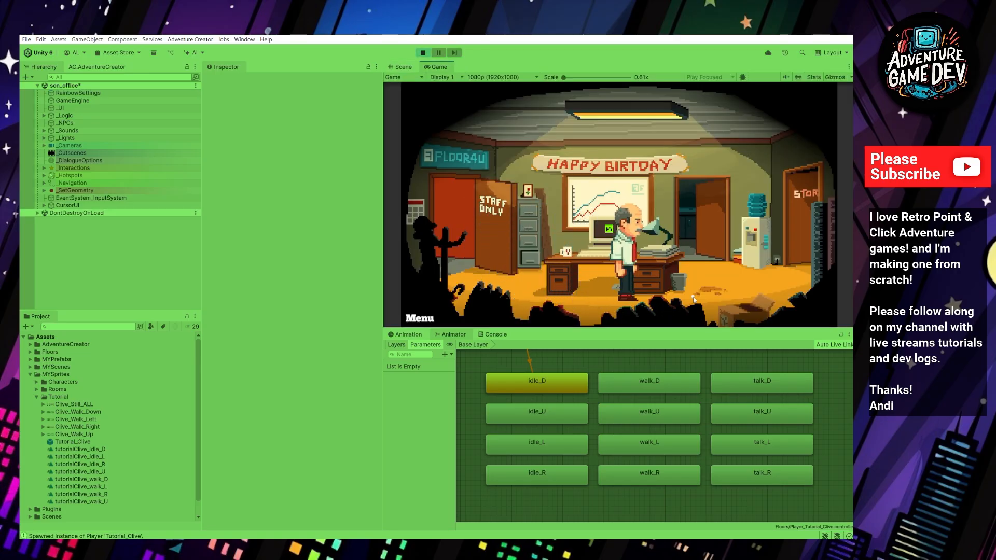
click(525, 285)
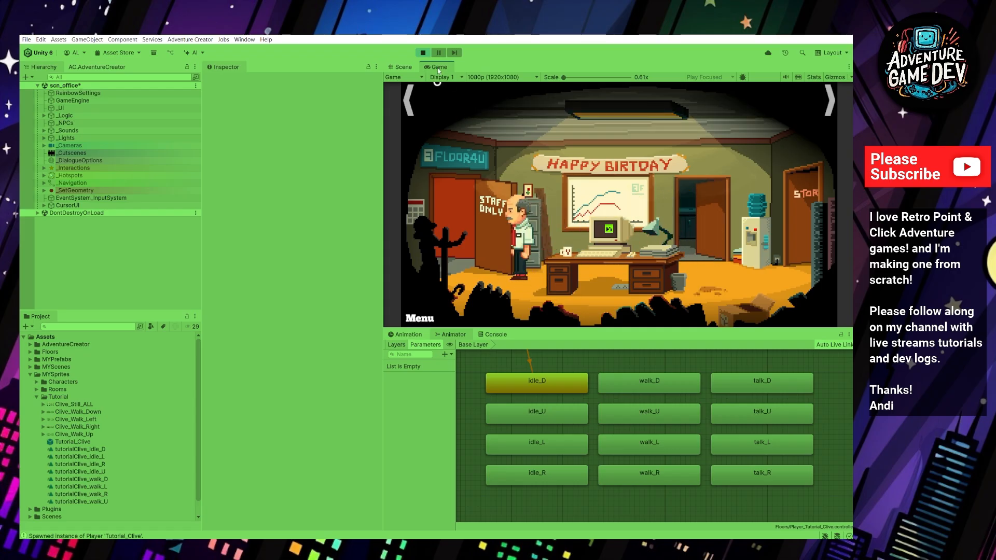
click(423, 53)
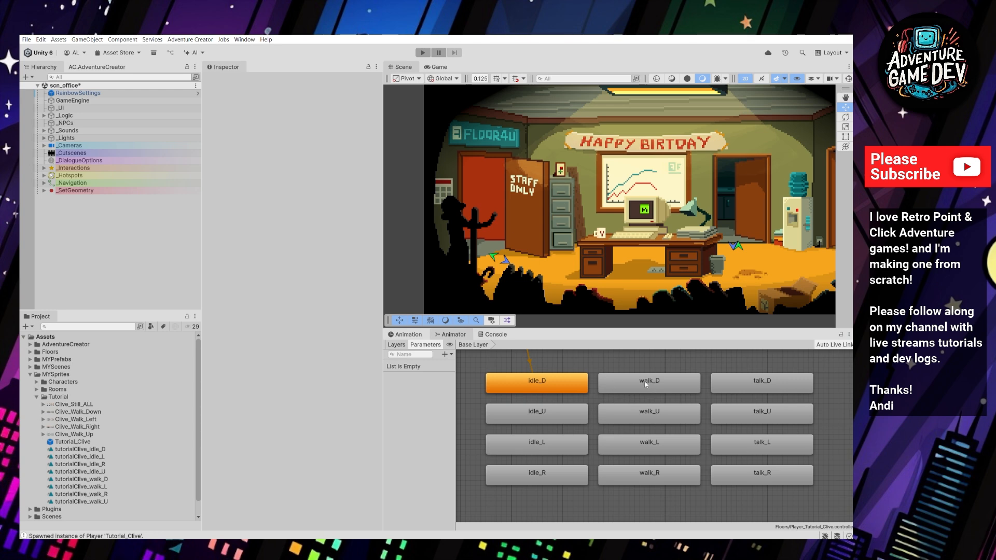
- Inspect the motion clips assigned to the walk_D, walk_U, walk_L and walk_R states in Clive's animator controller
click(627, 386)
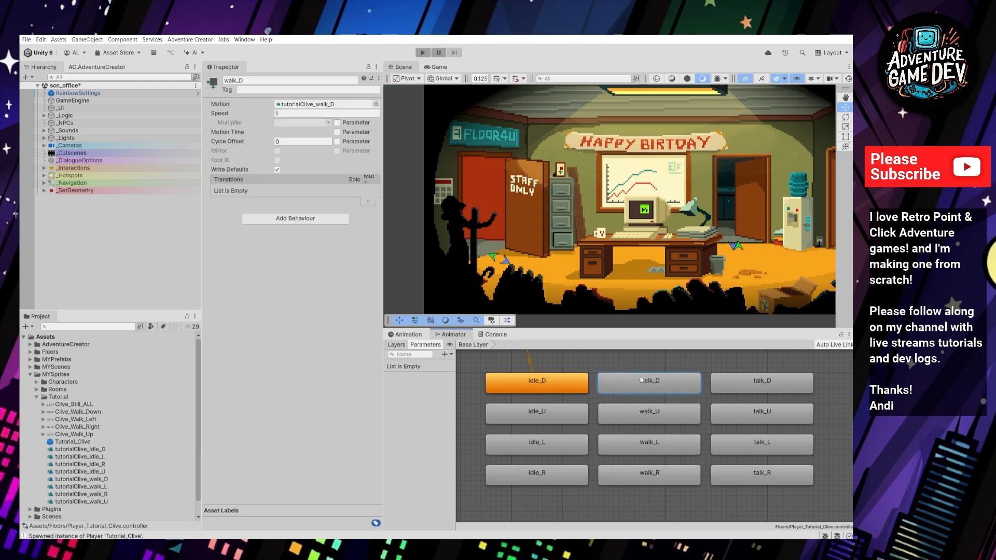
click(630, 420)
click(646, 447)
click(649, 469)
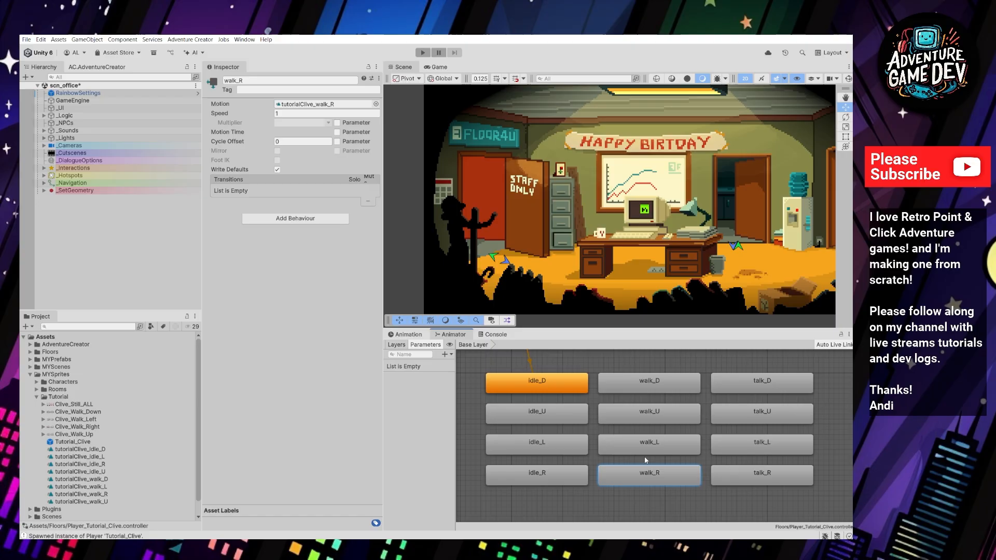
click(623, 381)
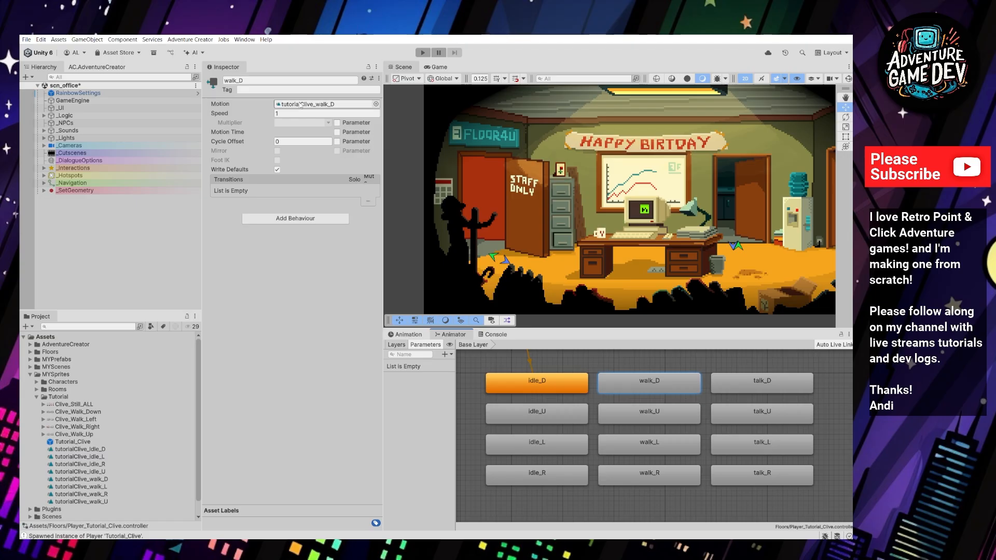
click(311, 104)
- Enable Loop Time on all eight tutorialClive idle and walk animation clips together
click(66, 480)
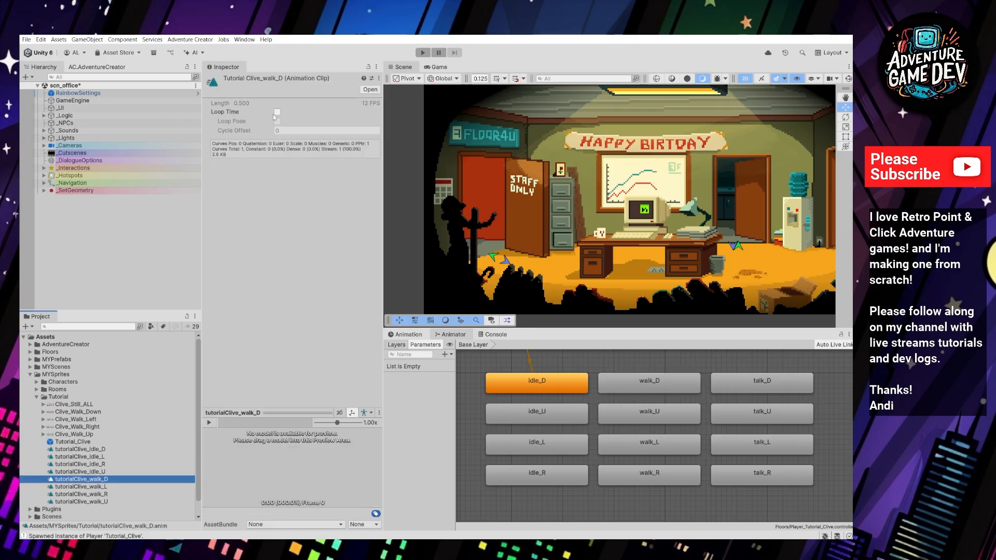
click(274, 114)
click(273, 115)
click(98, 487)
click(103, 494)
click(105, 502)
click(108, 480)
click(104, 450)
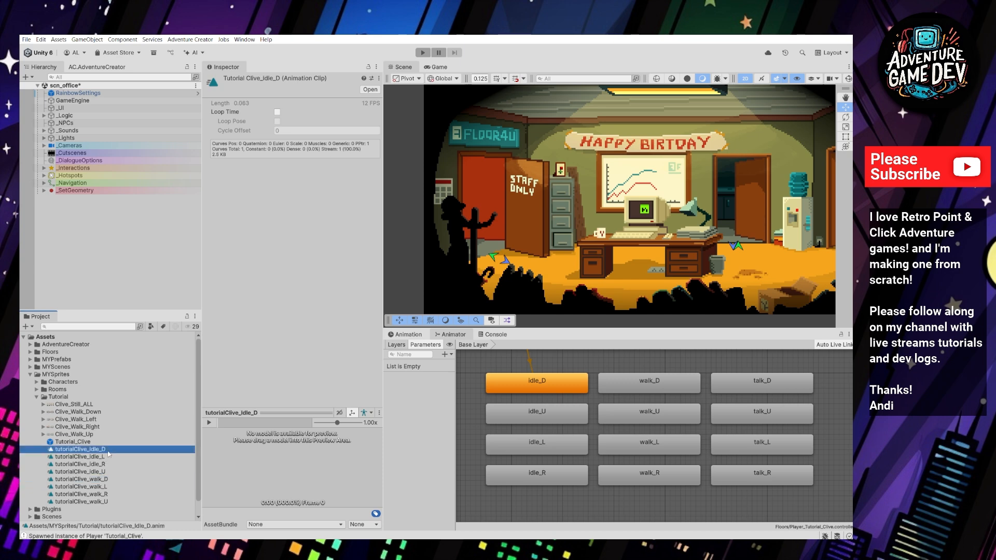
shift+click(106, 502)
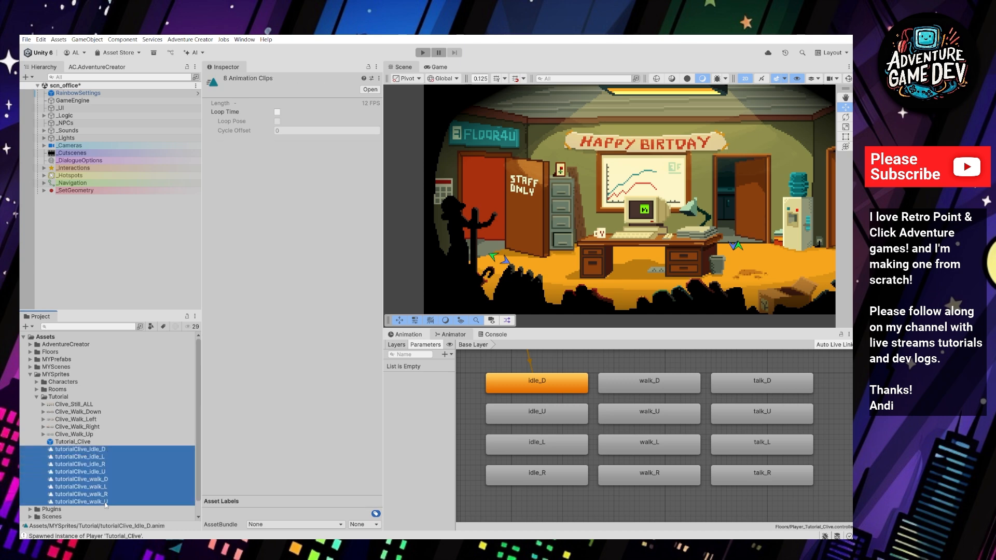
click(278, 112)
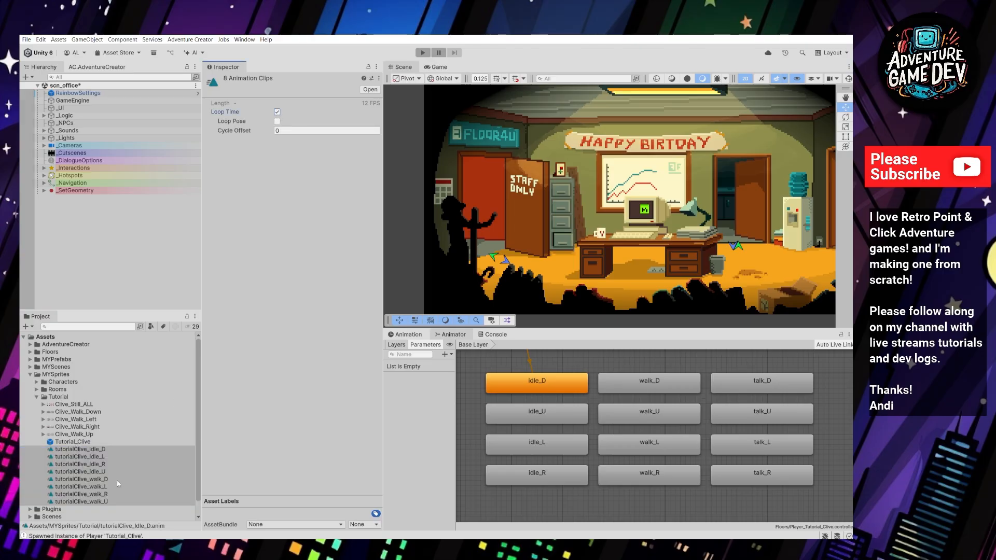
- Check the Loop Time setting on each of the four walk clips and on tutorialClive_idle_D
click(104, 479)
click(106, 487)
click(109, 494)
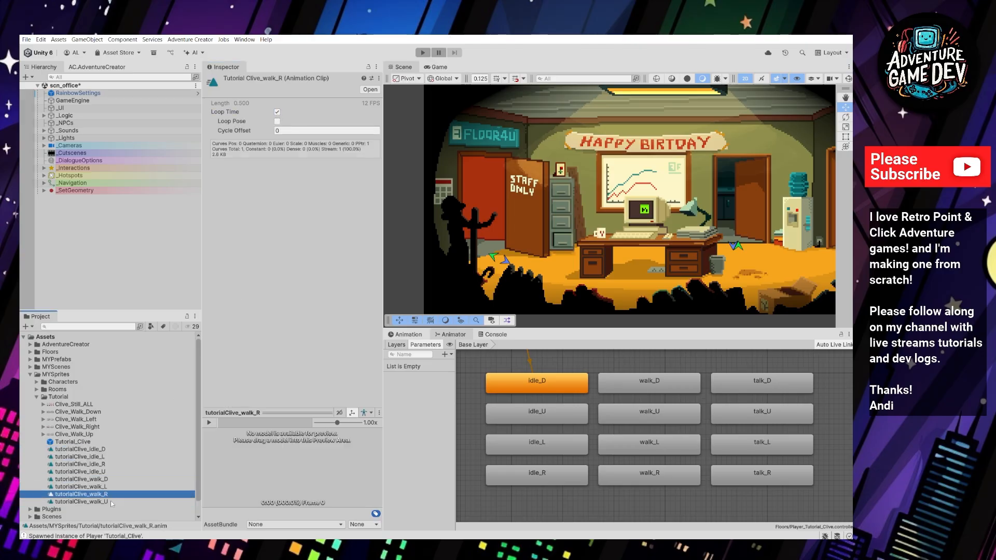
click(111, 501)
click(103, 450)
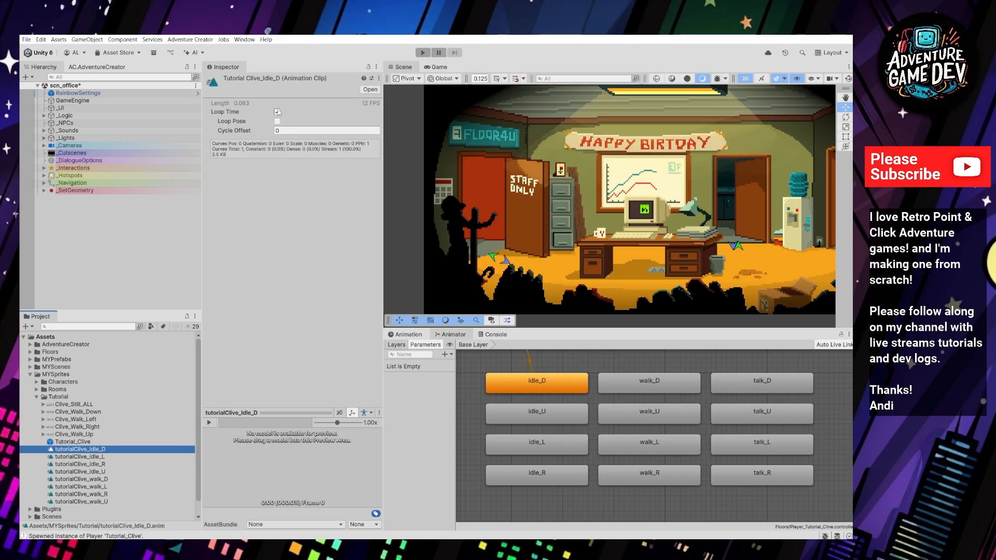
- Review the four walk states in the Animator again to check which clip each one plays
click(652, 418)
click(651, 381)
click(653, 413)
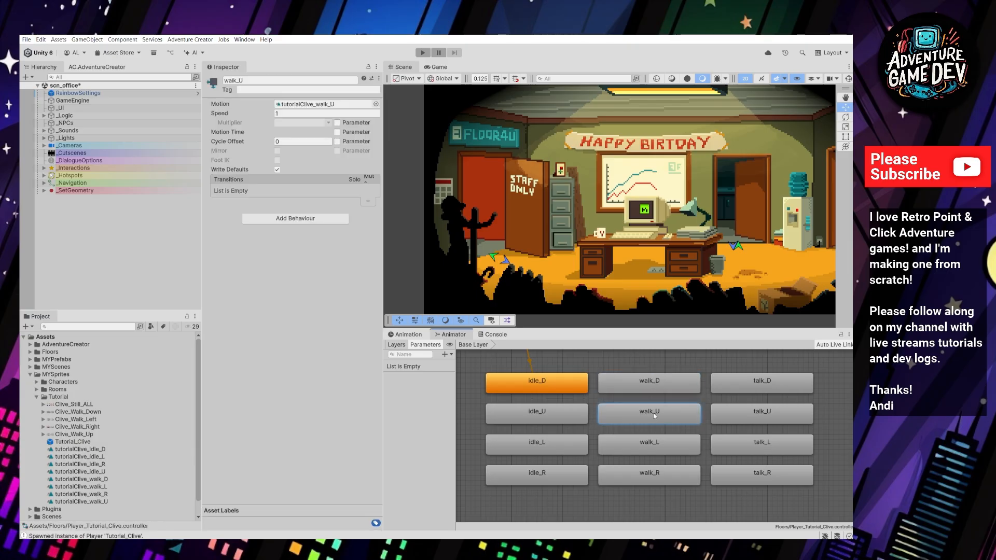
click(654, 444)
click(658, 473)
click(669, 446)
click(661, 406)
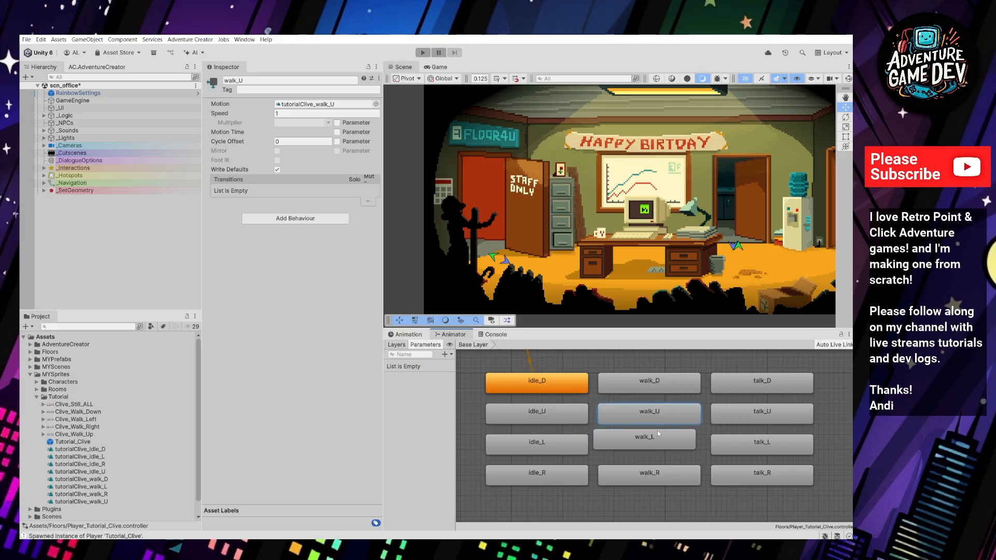
click(661, 447)
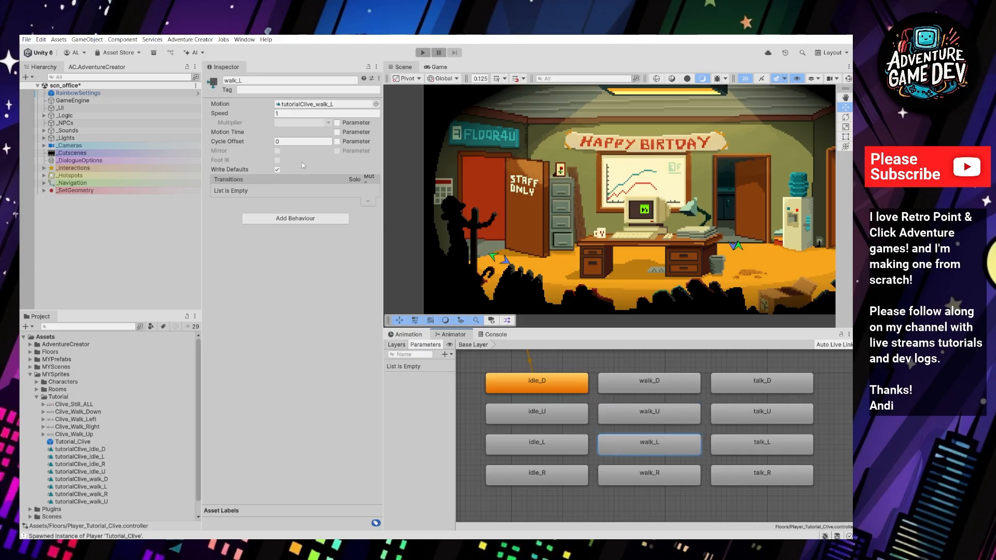
- Run the office scene and walk Clive around the floor to test the looping walk animations
click(423, 52)
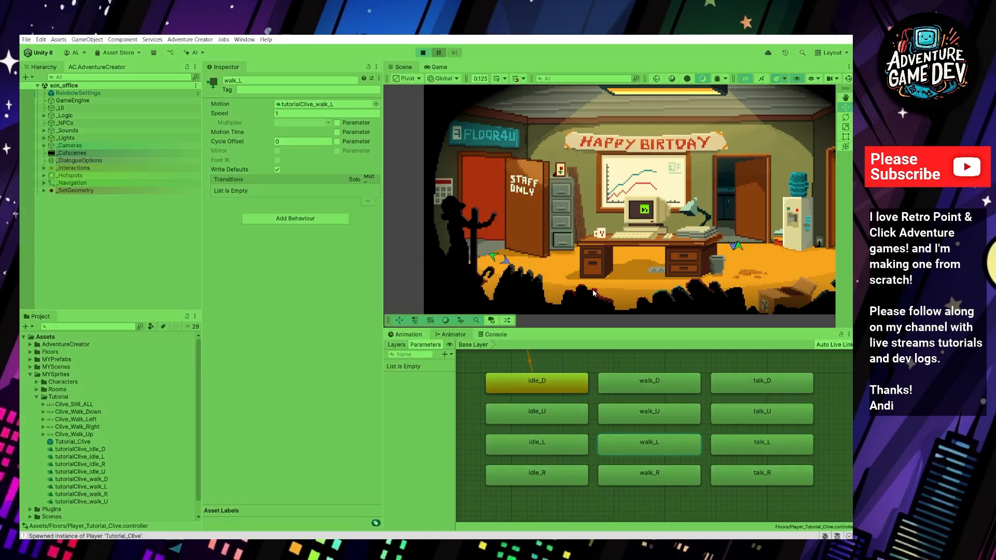
click(500, 295)
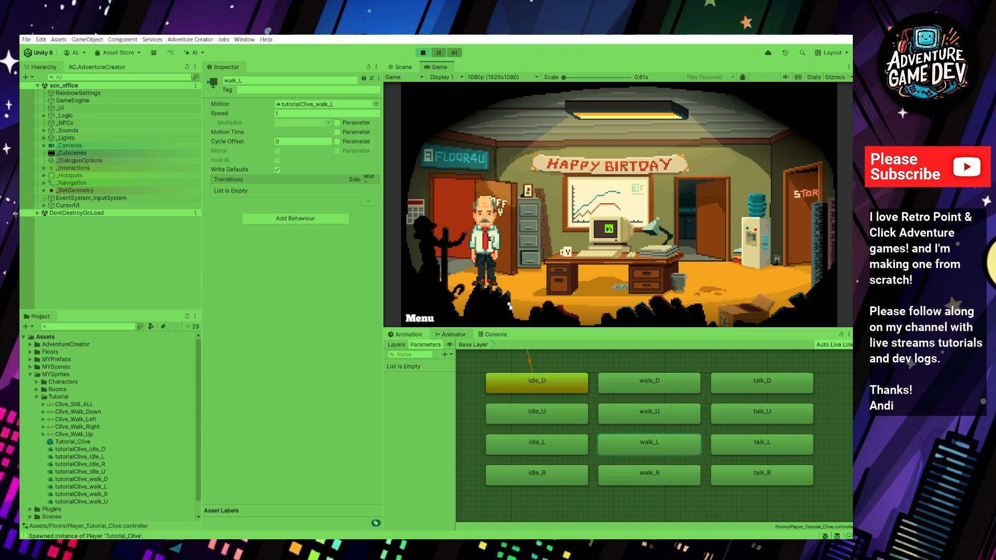
click(555, 303)
click(626, 313)
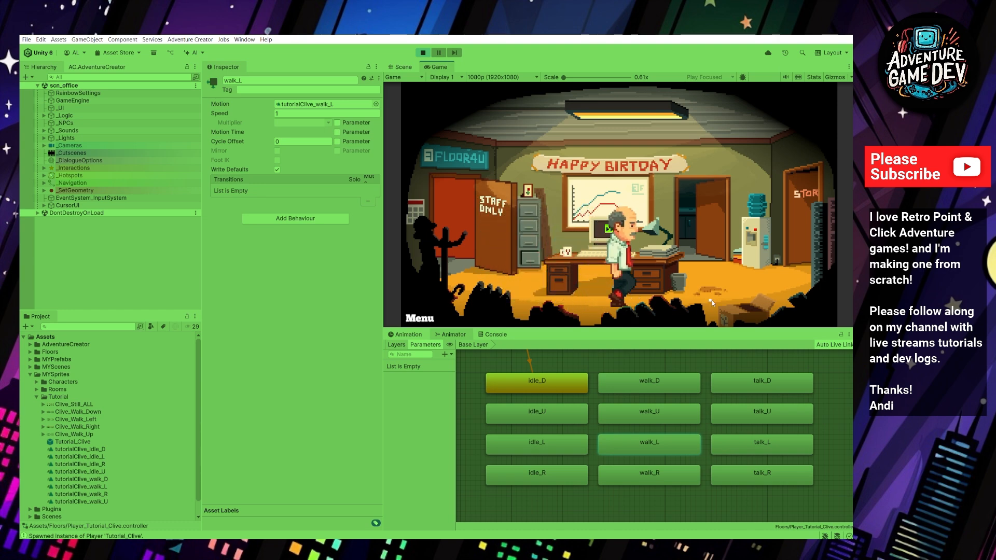
click(744, 288)
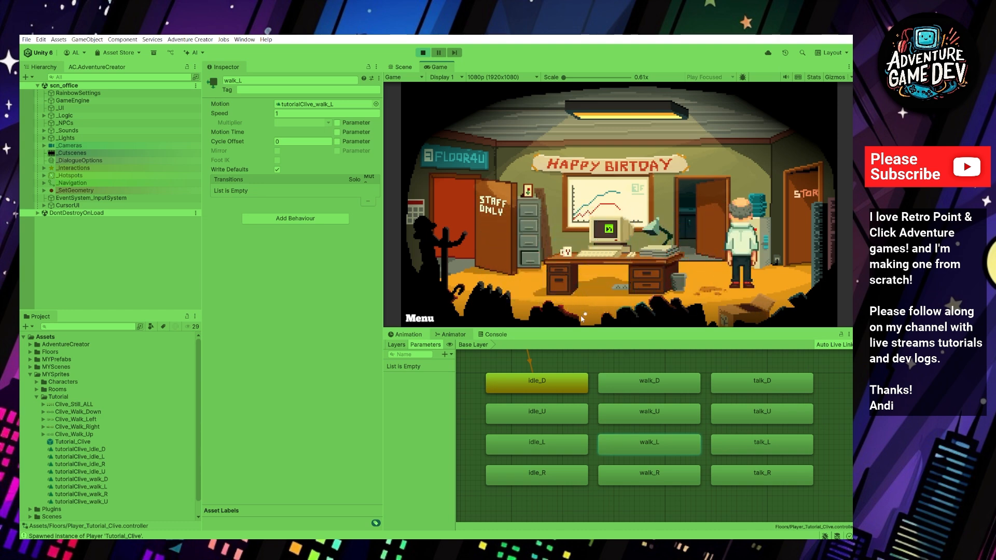
click(549, 325)
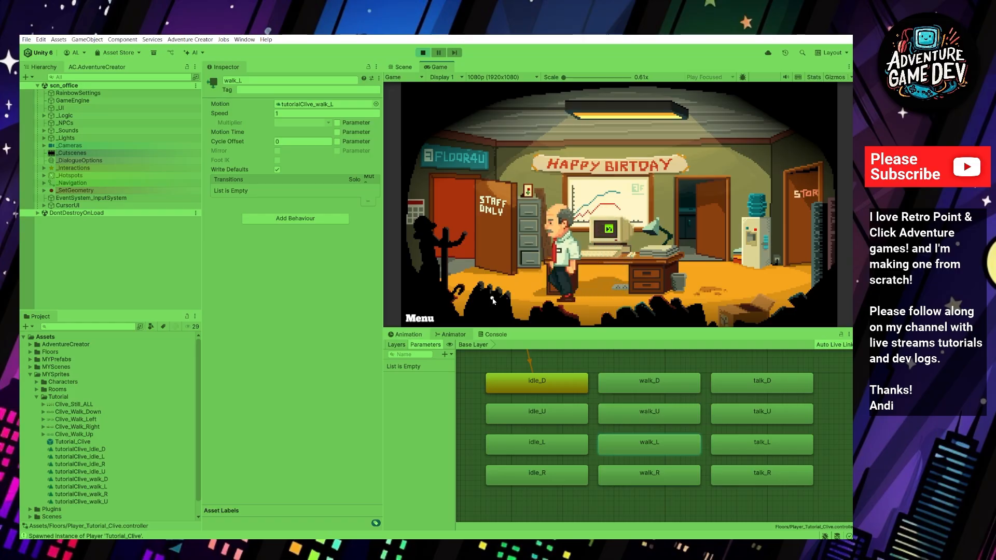
click(613, 312)
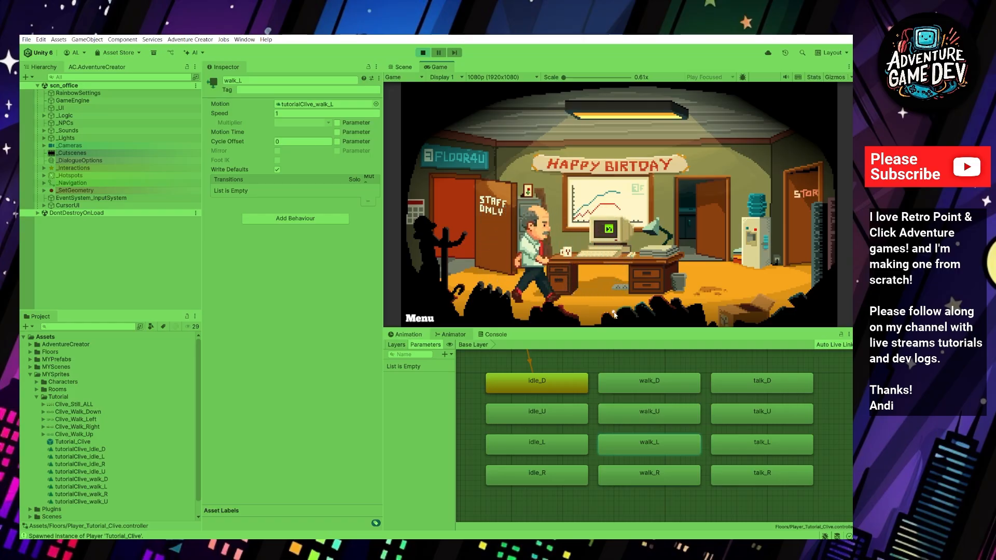
- Walk Clive back and forth across the office floor to check the left and right walk animations, and stop the game
click(673, 306)
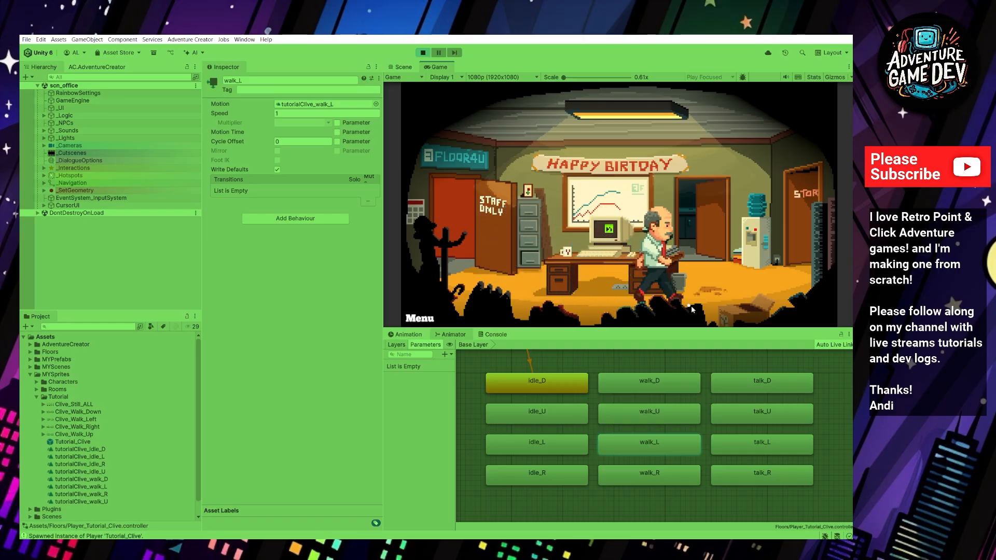
click(702, 297)
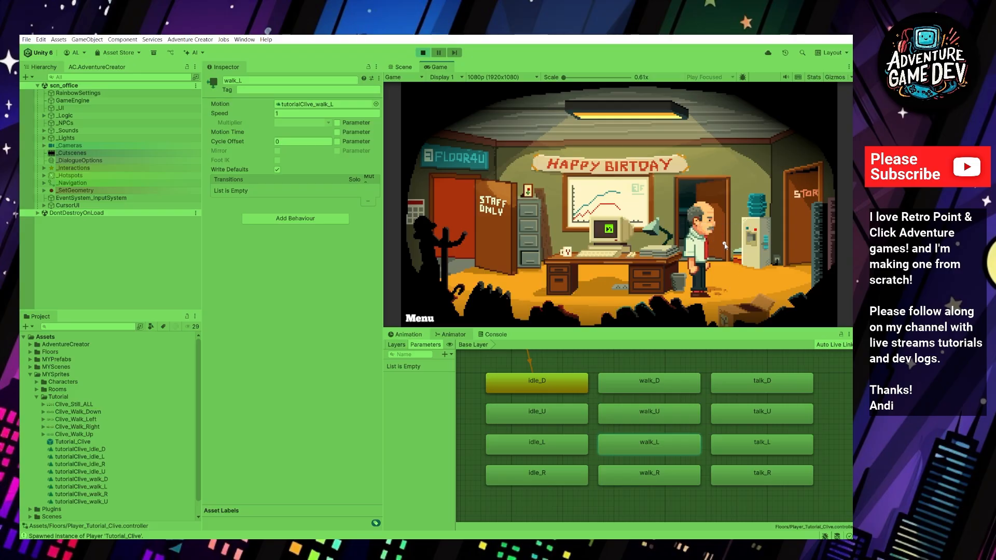
click(725, 310)
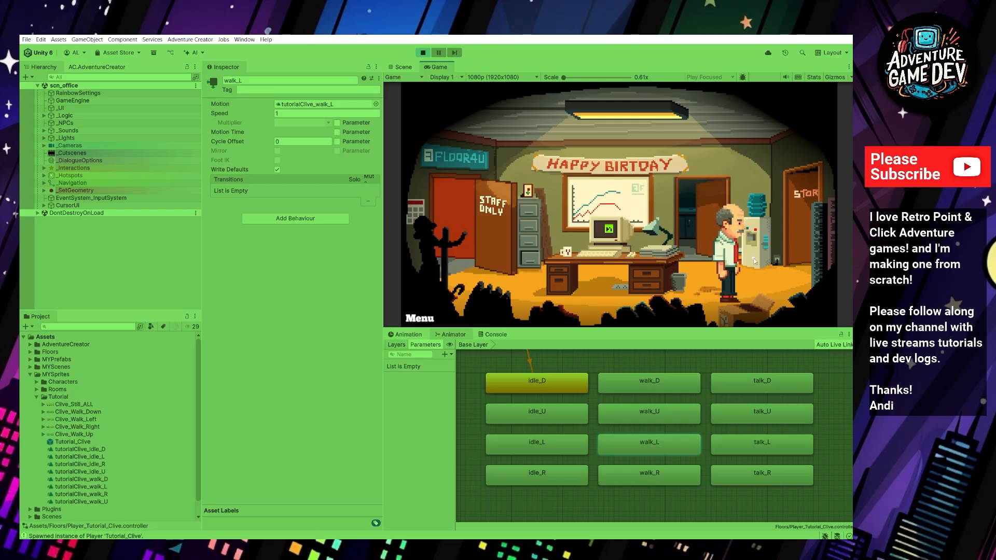
click(768, 306)
click(723, 291)
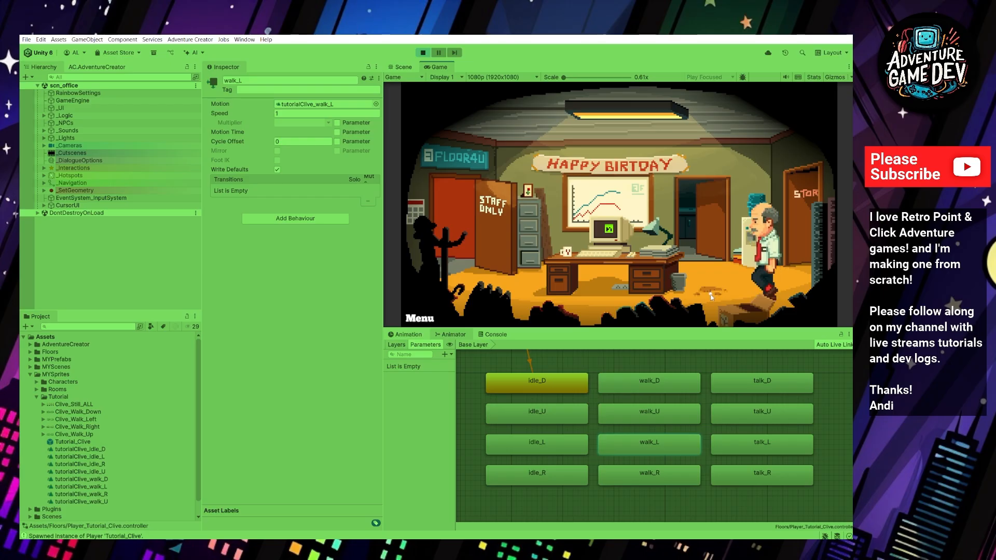
click(521, 311)
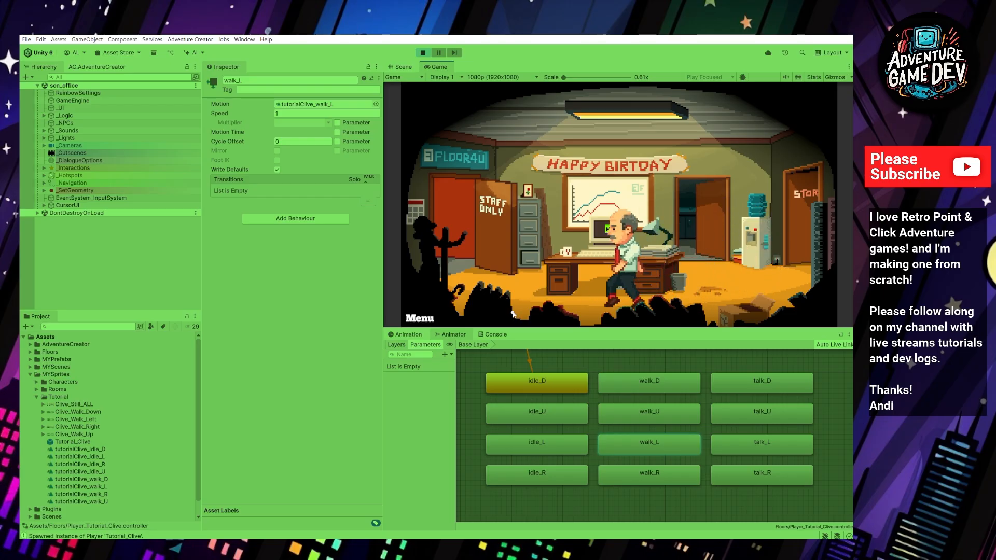
click(624, 309)
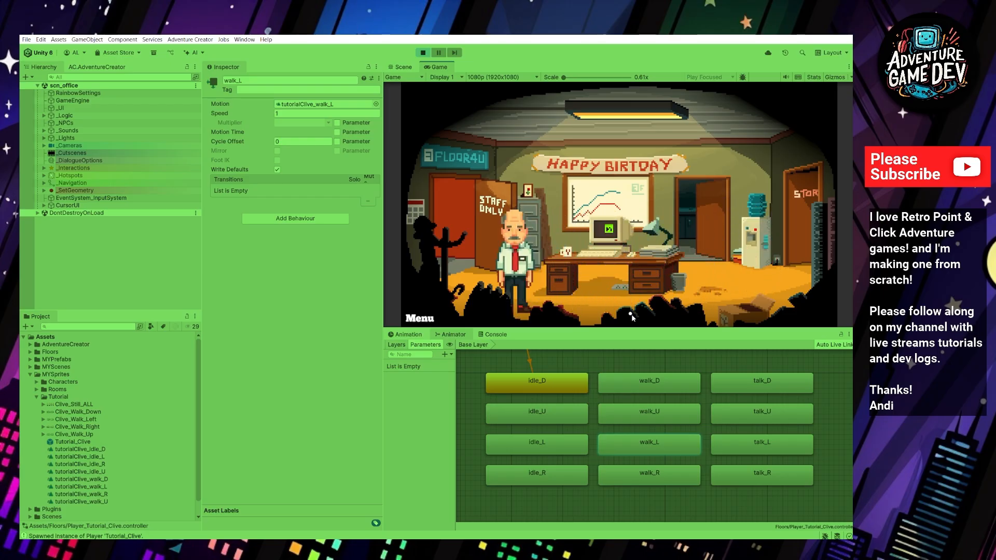
click(700, 307)
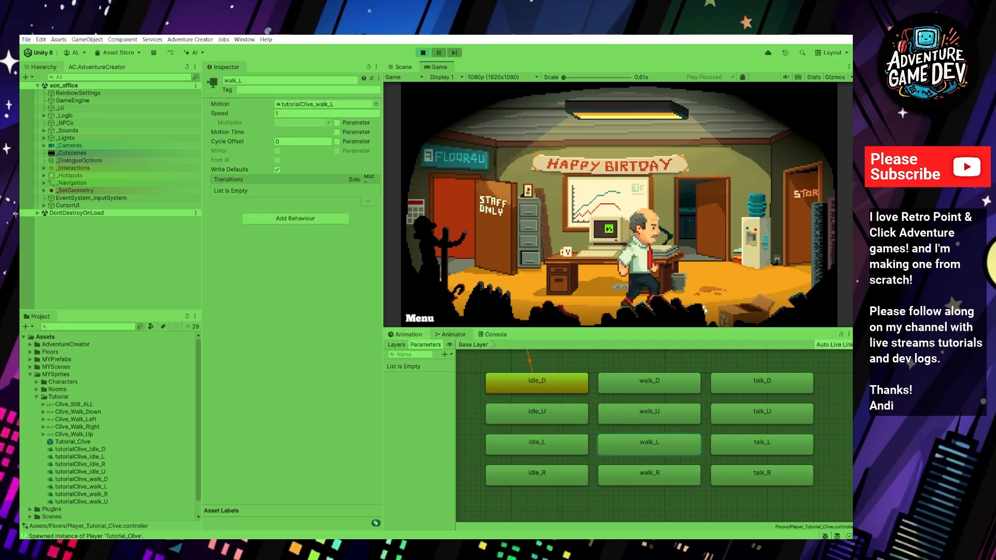
click(499, 304)
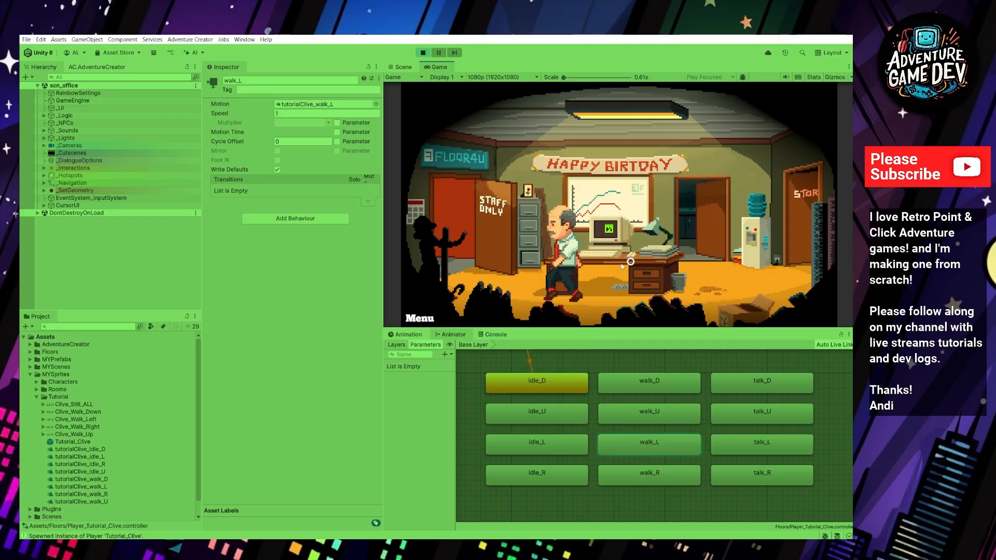
click(646, 310)
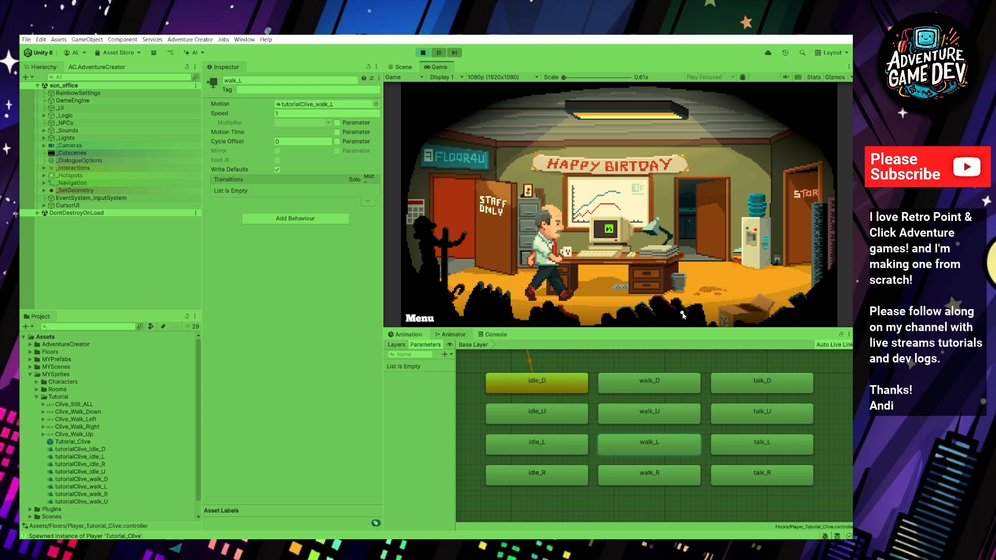
click(711, 274)
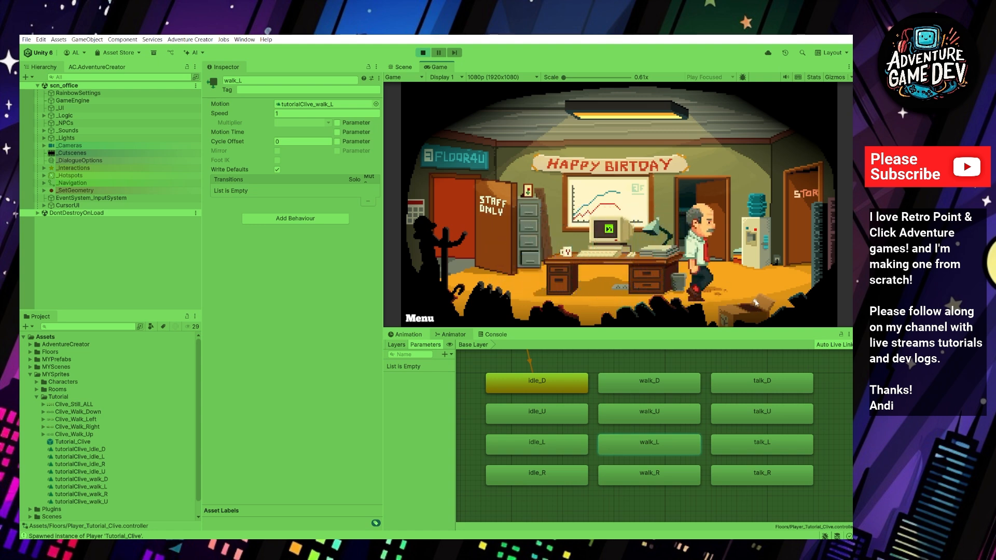
click(424, 52)
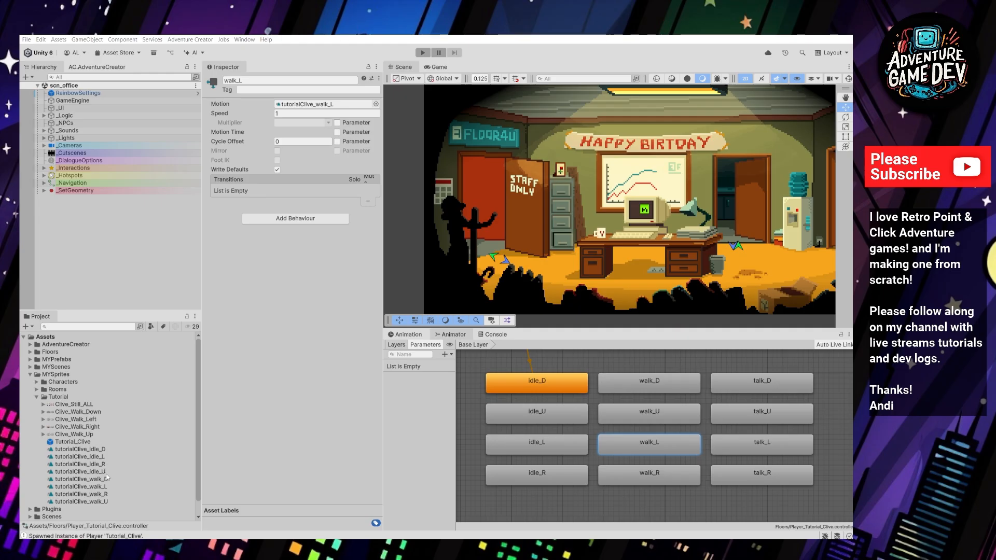
- Expand the Clive_Walk_Right sprite sheet in the Tutorial folder and open it in the Sprite Editor
click(80, 495)
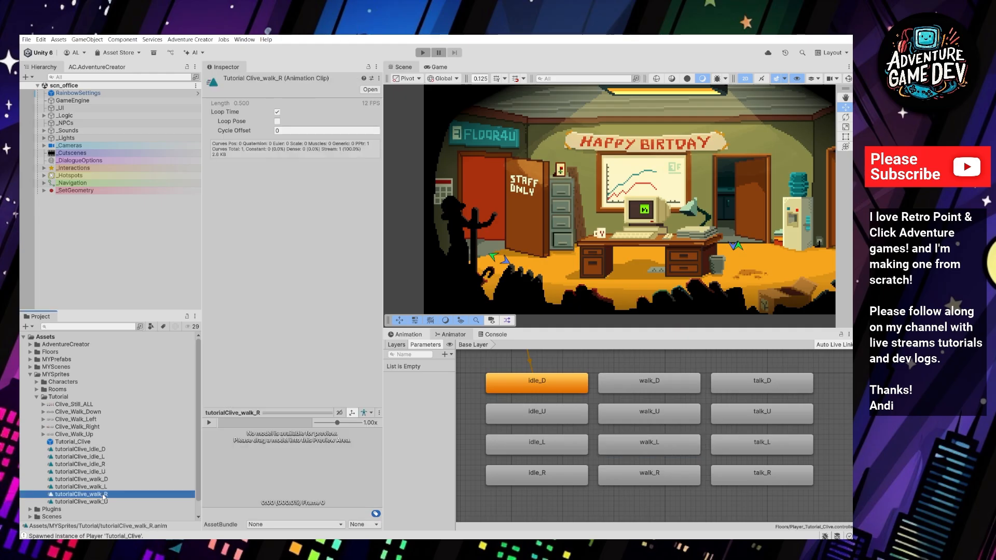
click(43, 426)
click(63, 428)
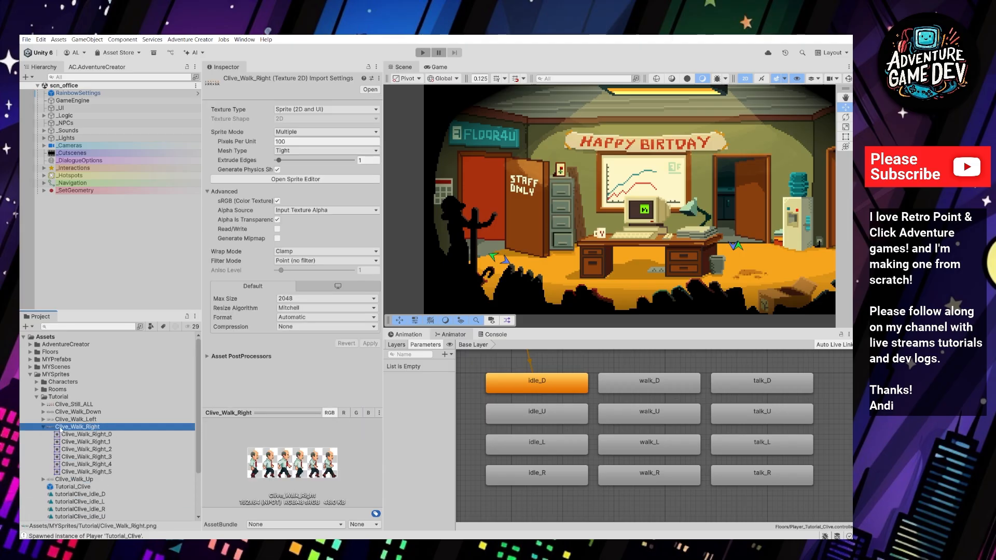
click(301, 179)
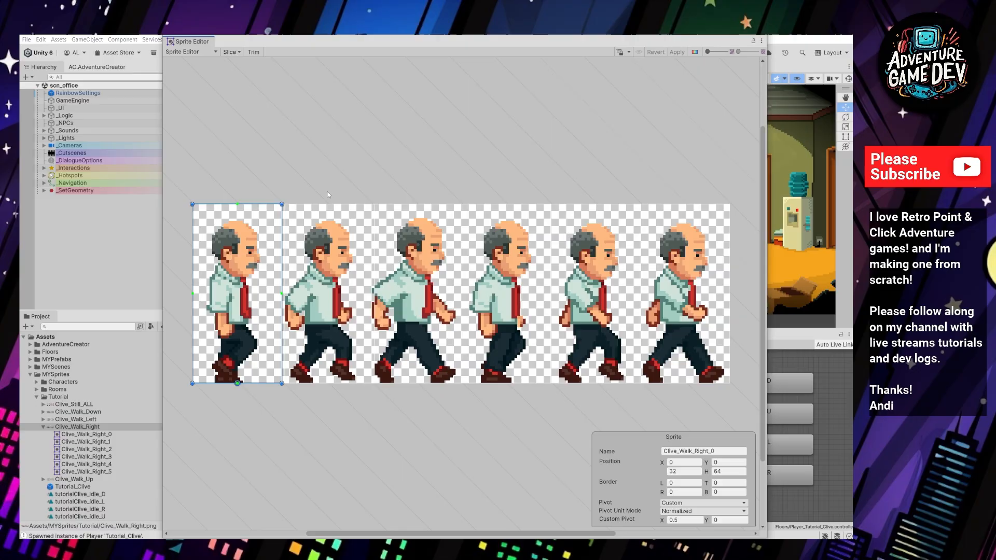
- Set the X position of the Clive_Walk_Right_1 slice to 32, apply the change and close the Sprite Editor
click(314, 288)
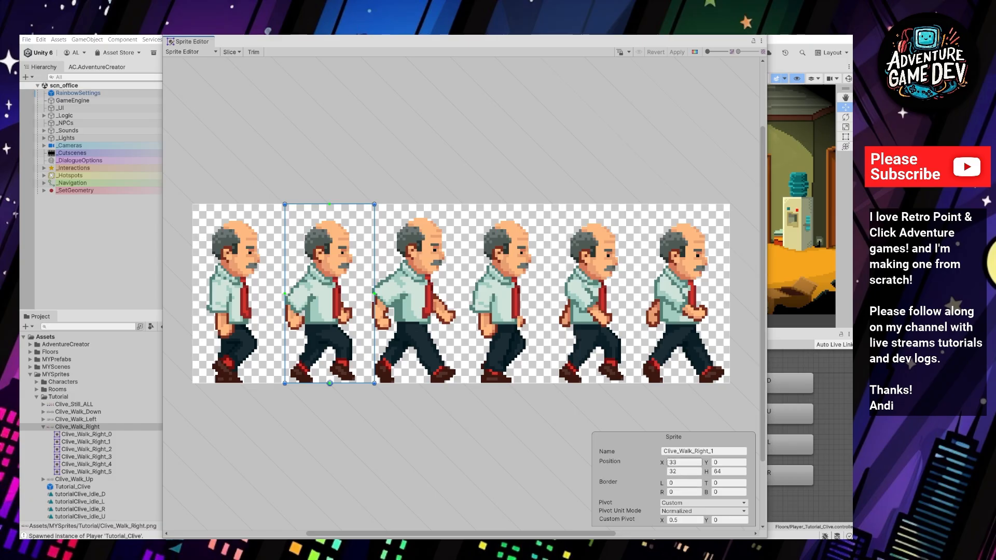
click(425, 274)
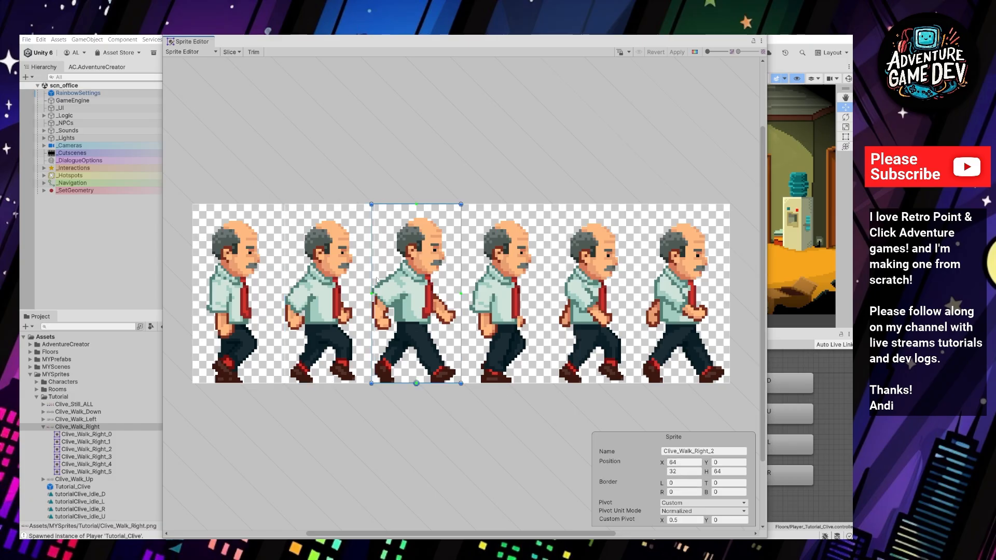
drag(328, 280, 331, 280)
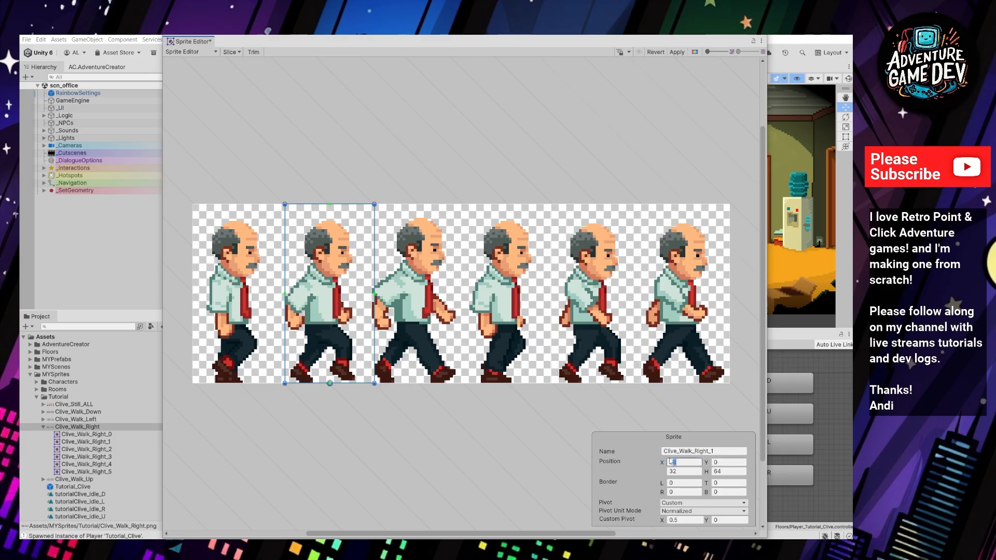
text(32)
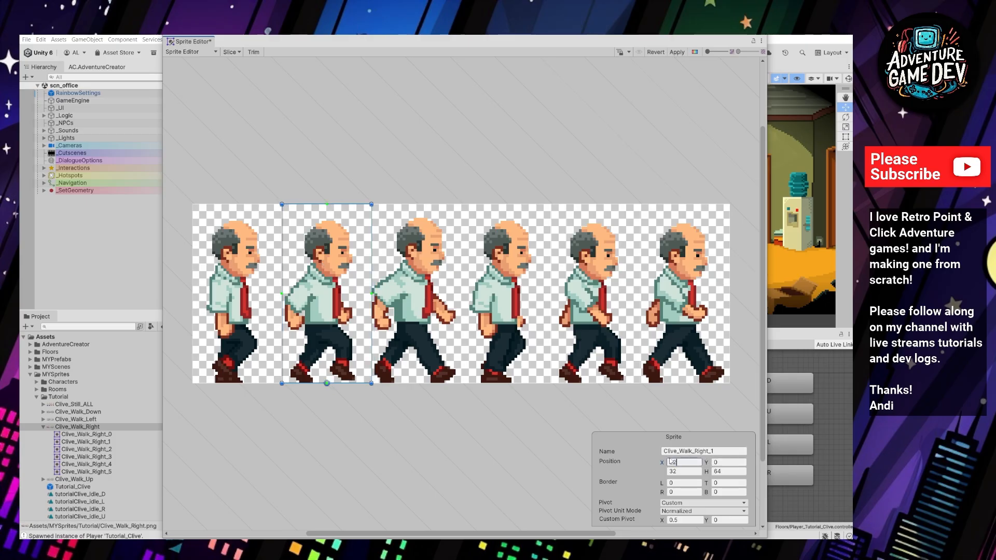
click(400, 142)
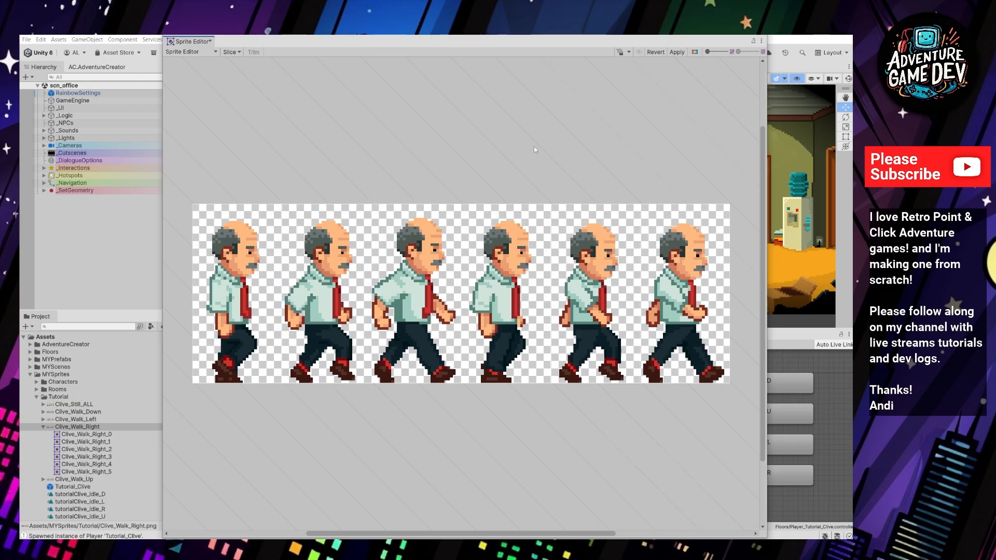
click(677, 52)
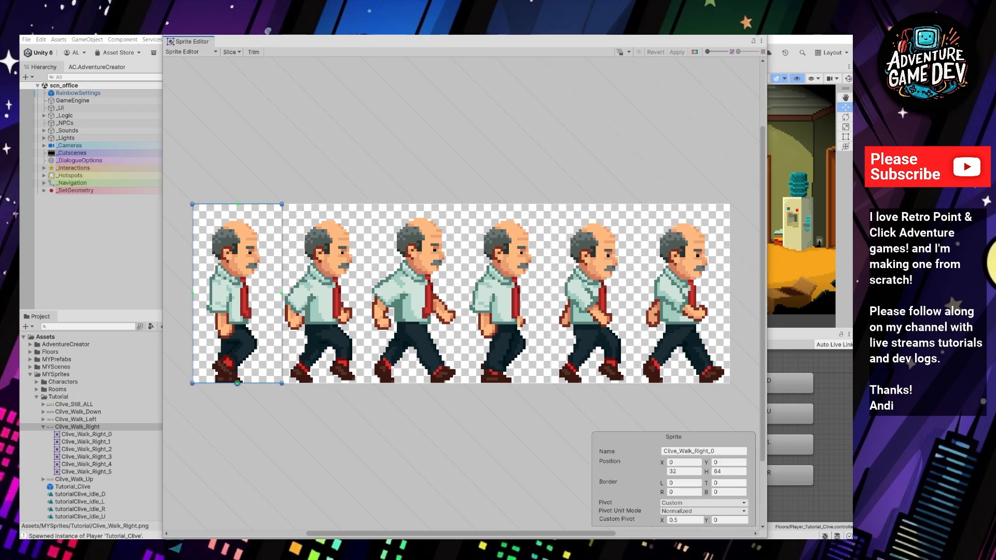
click(758, 32)
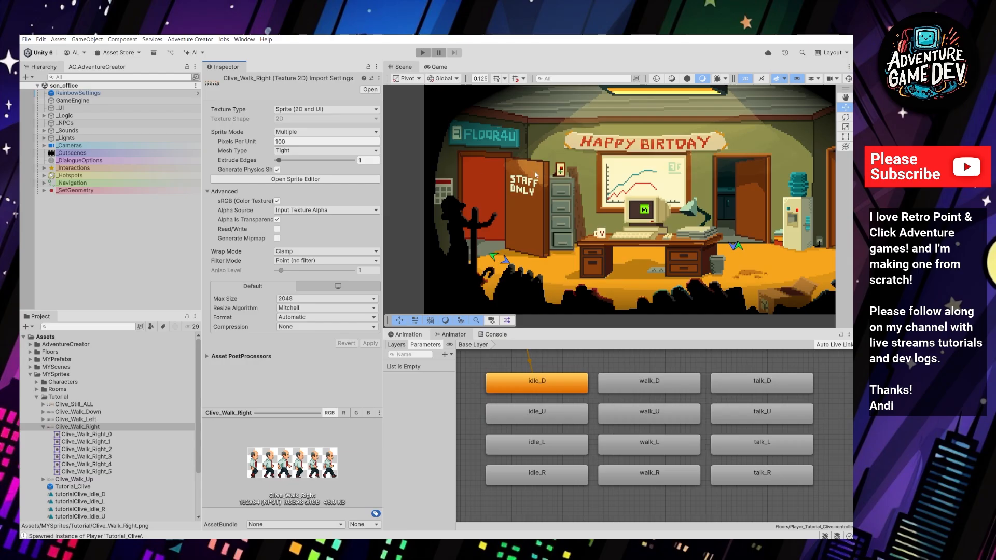
- Run the office scene and walk Clive in front of and behind the desk to check his walk and idle animations in all directions
click(423, 53)
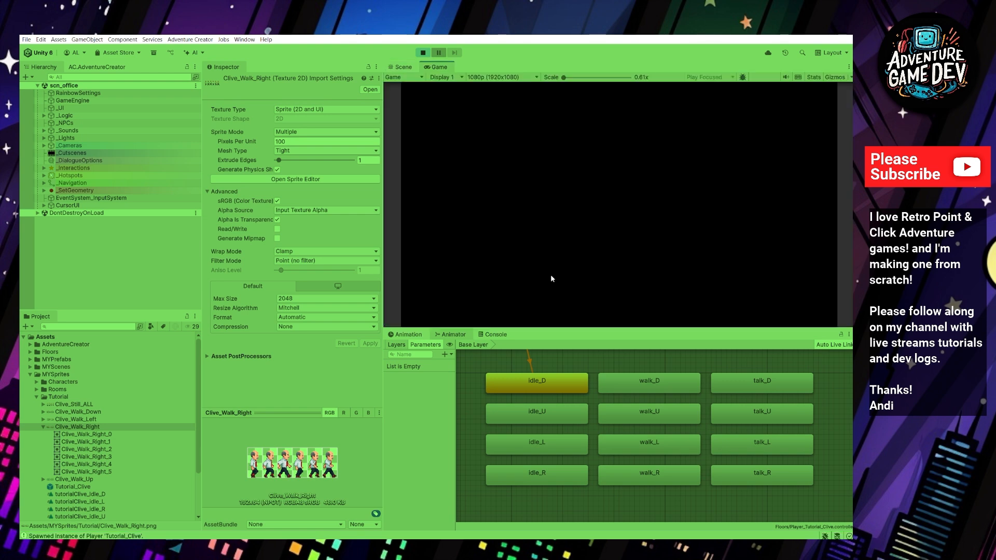
click(508, 304)
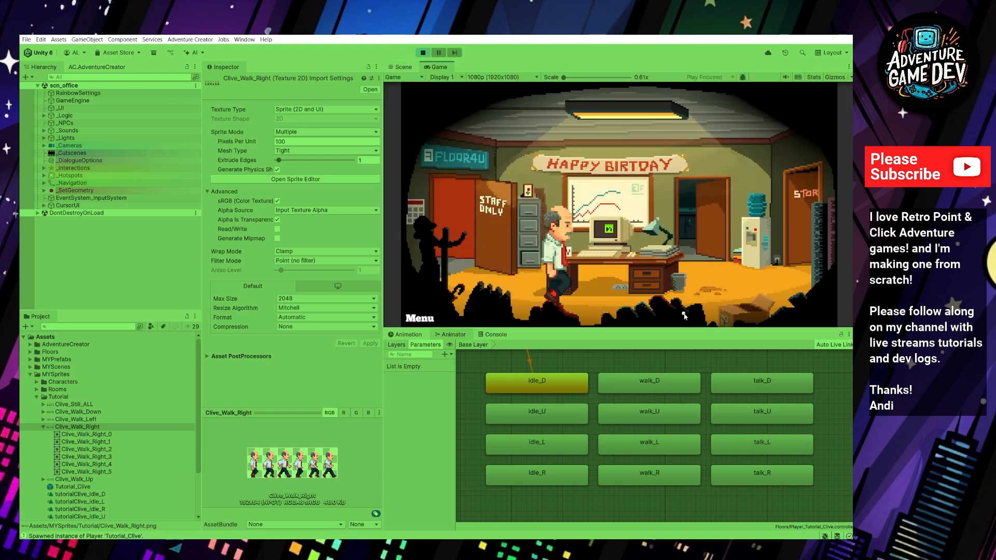
click(725, 308)
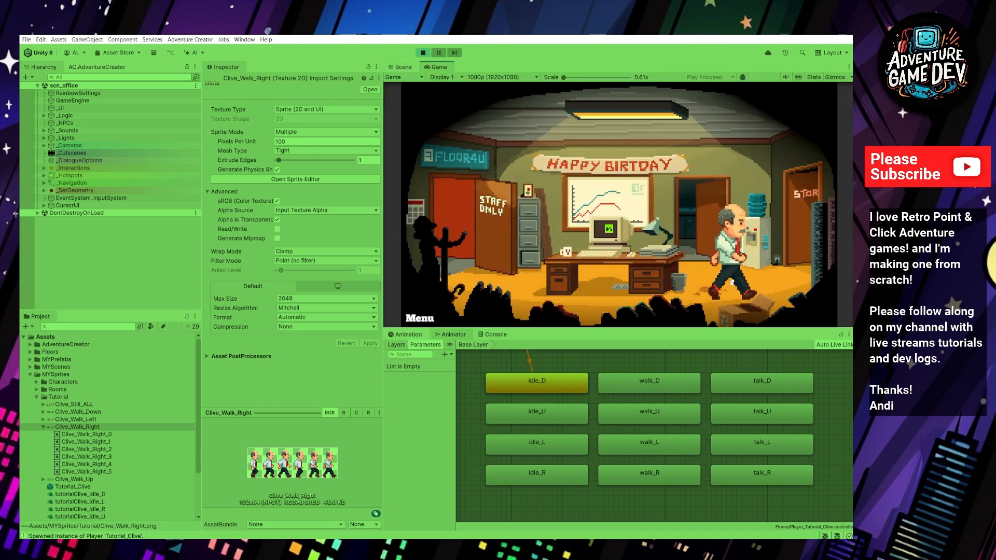
click(718, 289)
click(712, 304)
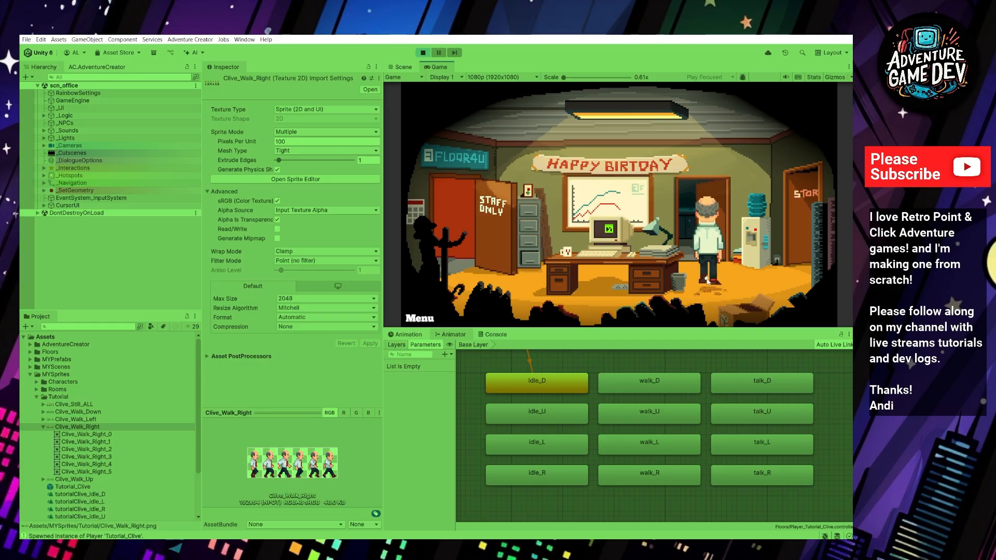
click(712, 318)
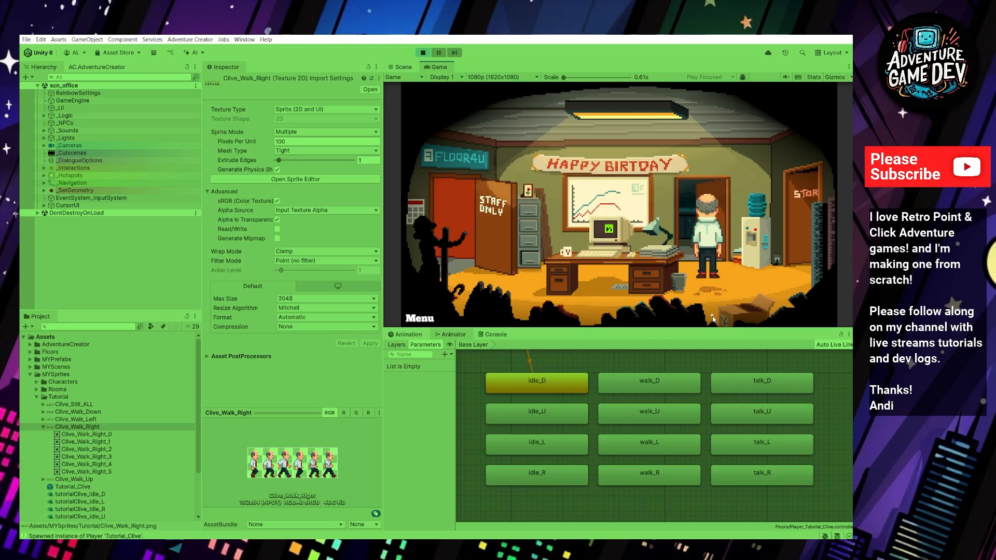
click(602, 311)
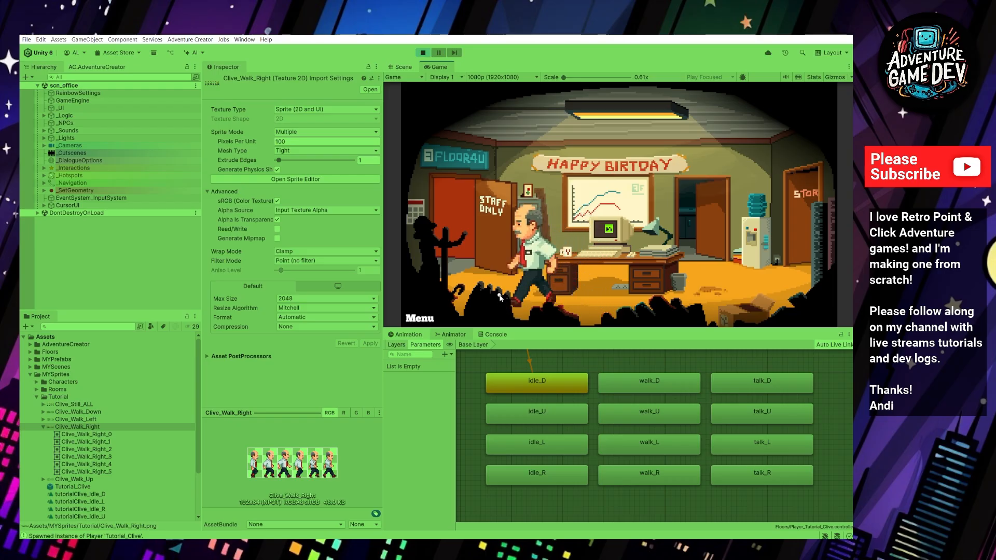
click(536, 262)
click(558, 251)
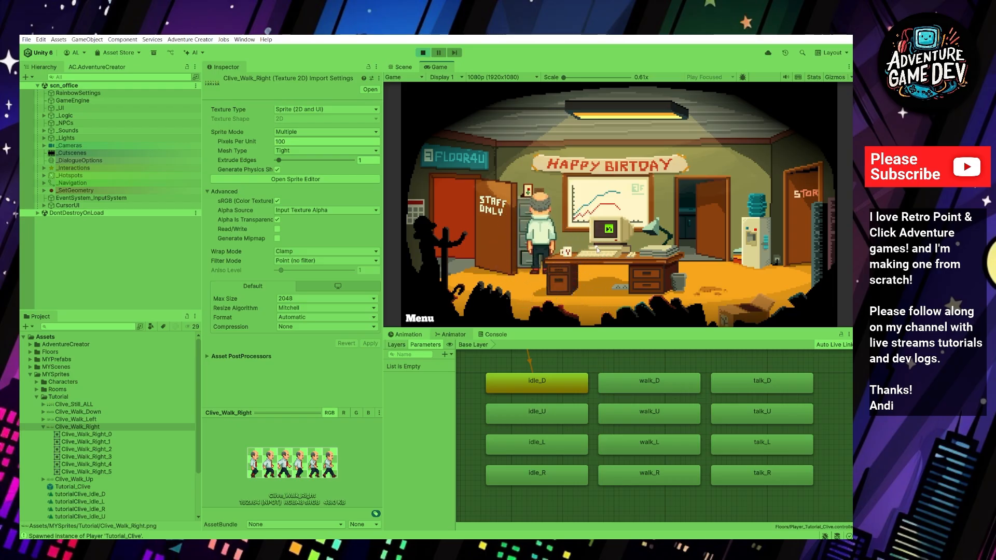
click(731, 276)
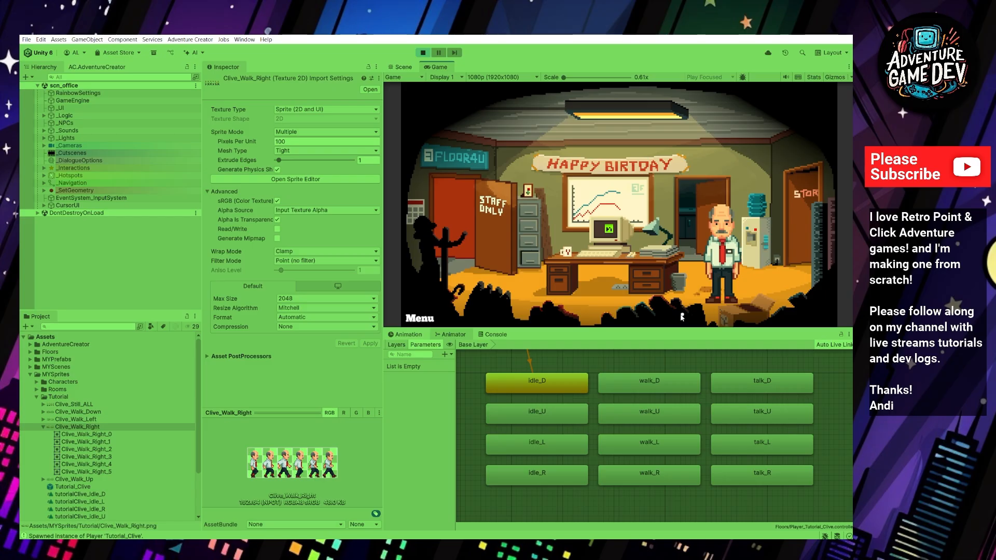
click(568, 314)
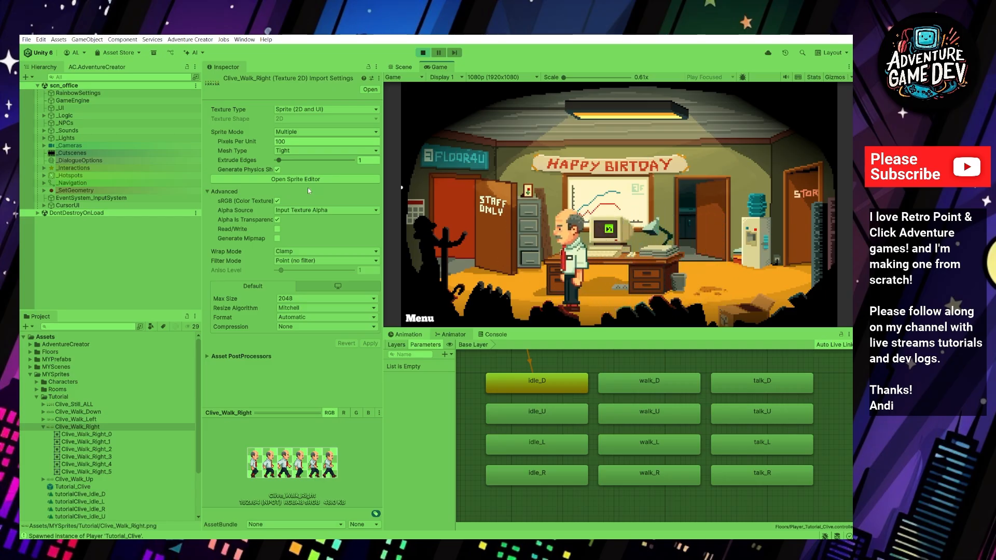
click(555, 235)
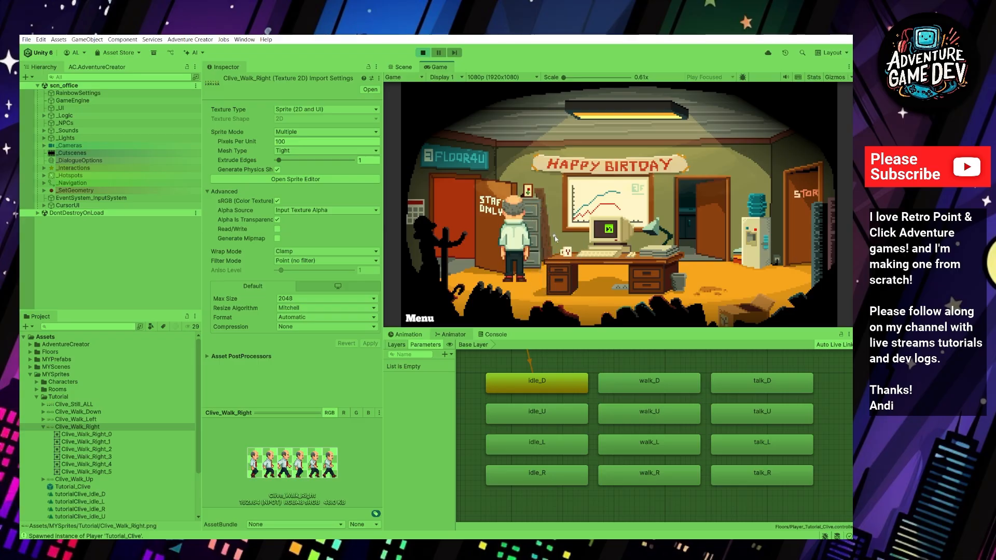
click(763, 285)
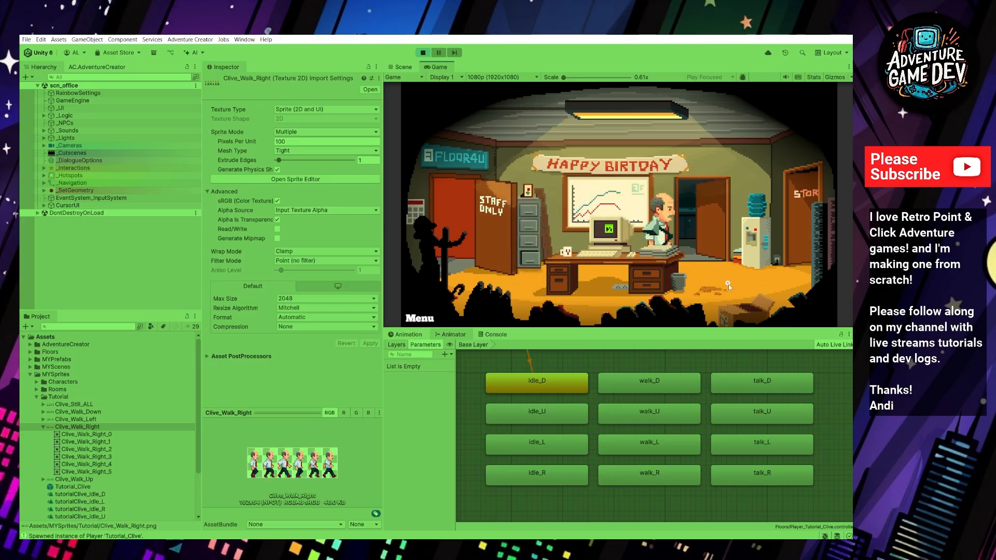
click(566, 315)
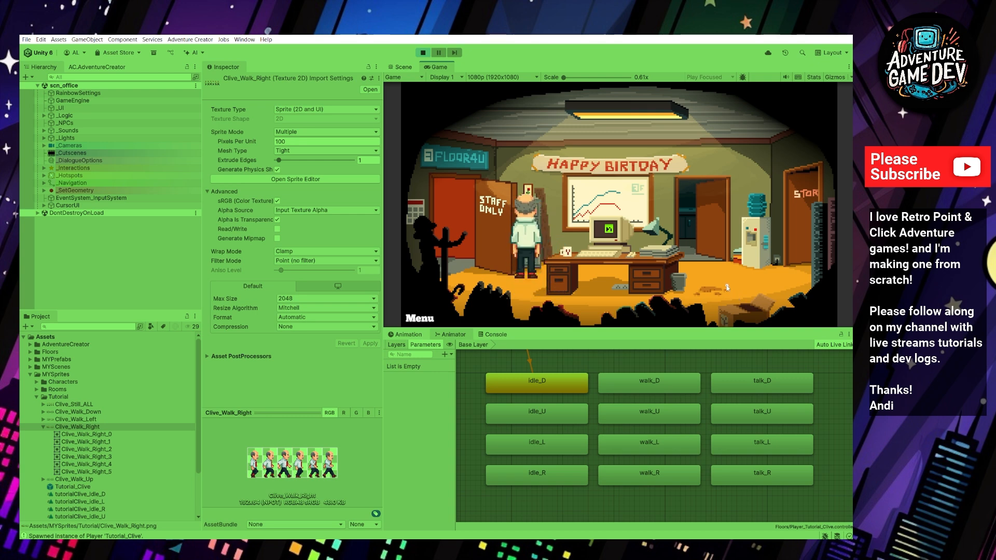
click(758, 284)
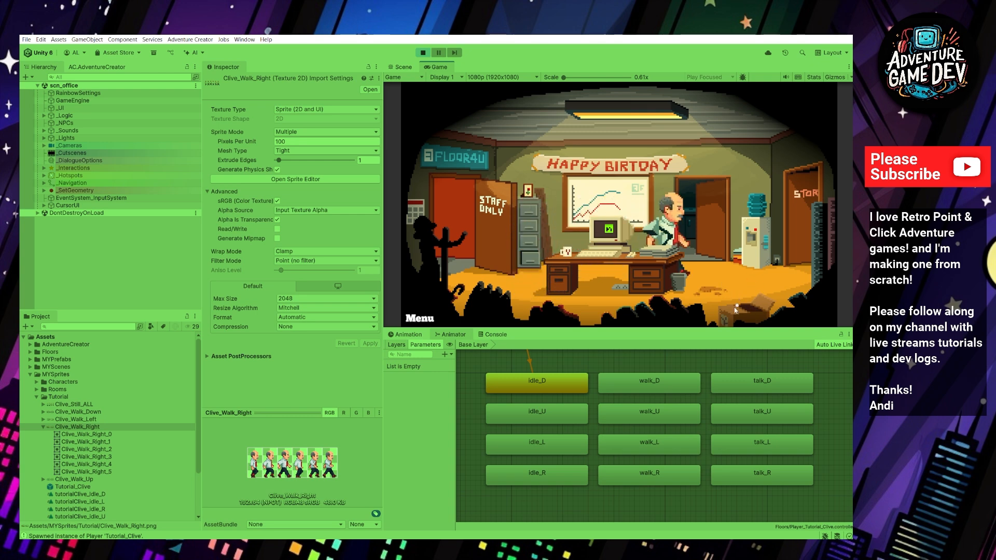
click(554, 312)
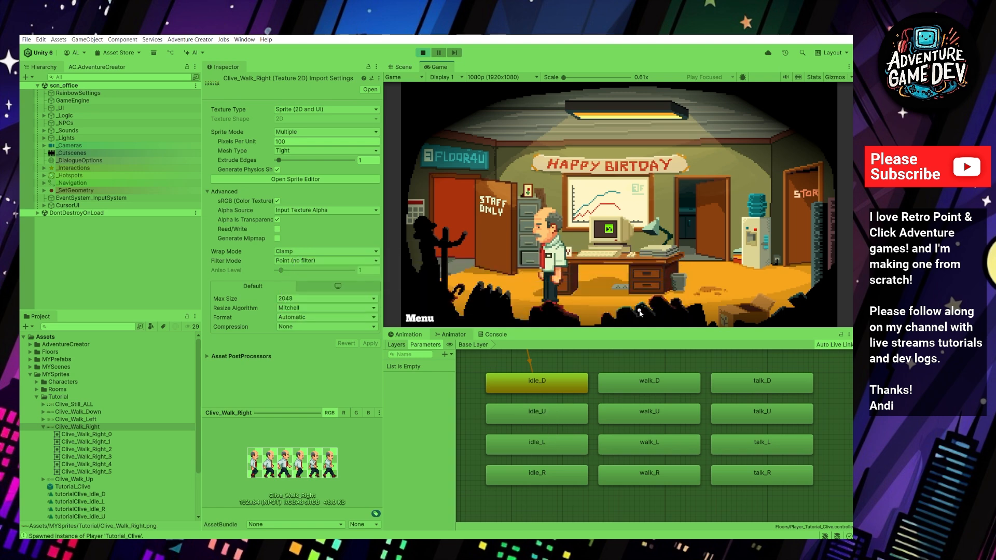
- Walk Clive across the front of the office and send him through the open doorway into the kitchen
click(608, 306)
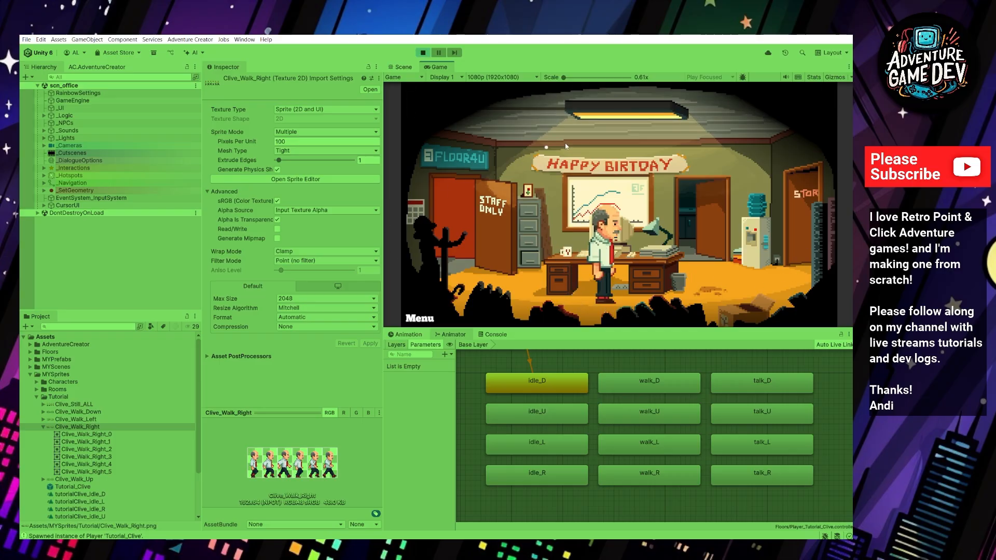
click(712, 278)
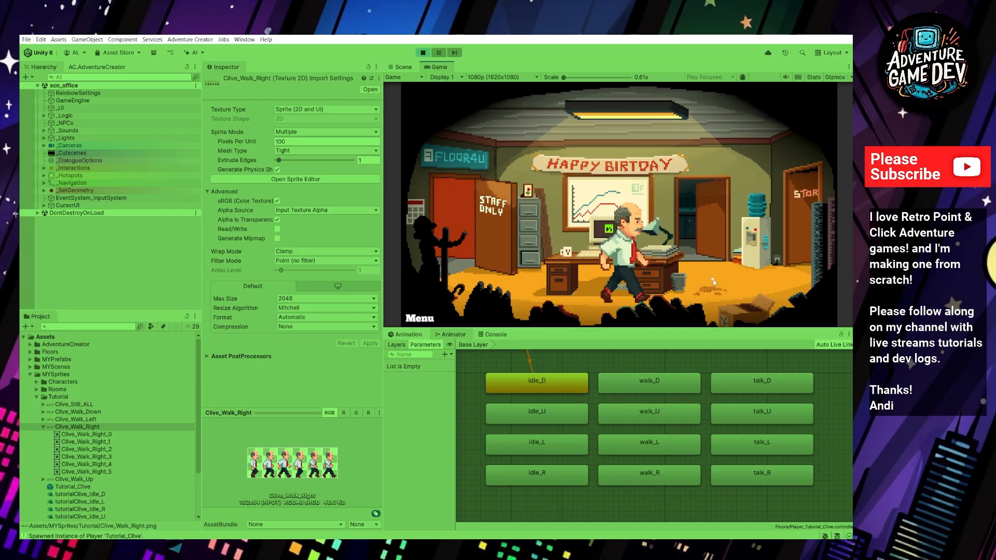
click(690, 203)
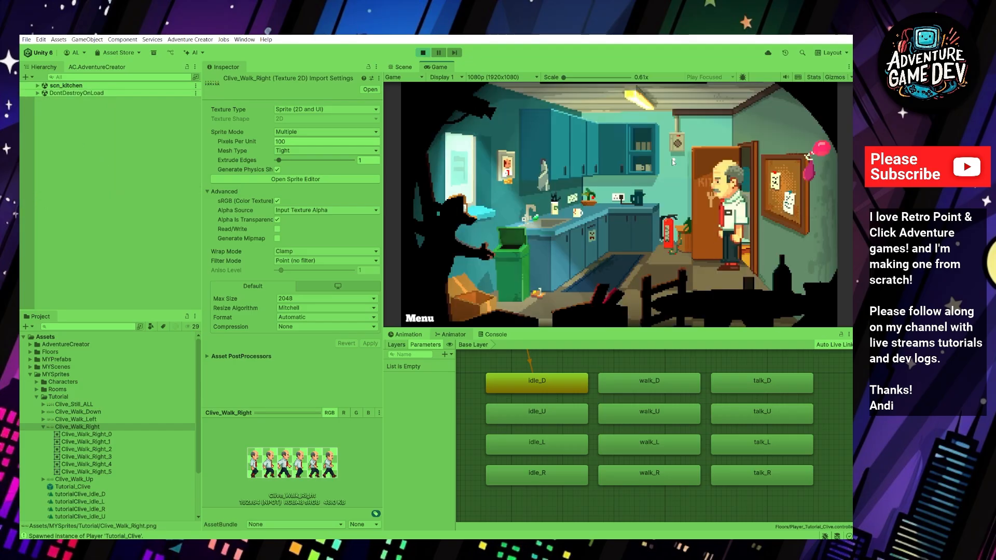
- Walk Clive back and forth across the kitchen floor to check his animations, and return him to the office through the kitchen door
click(625, 265)
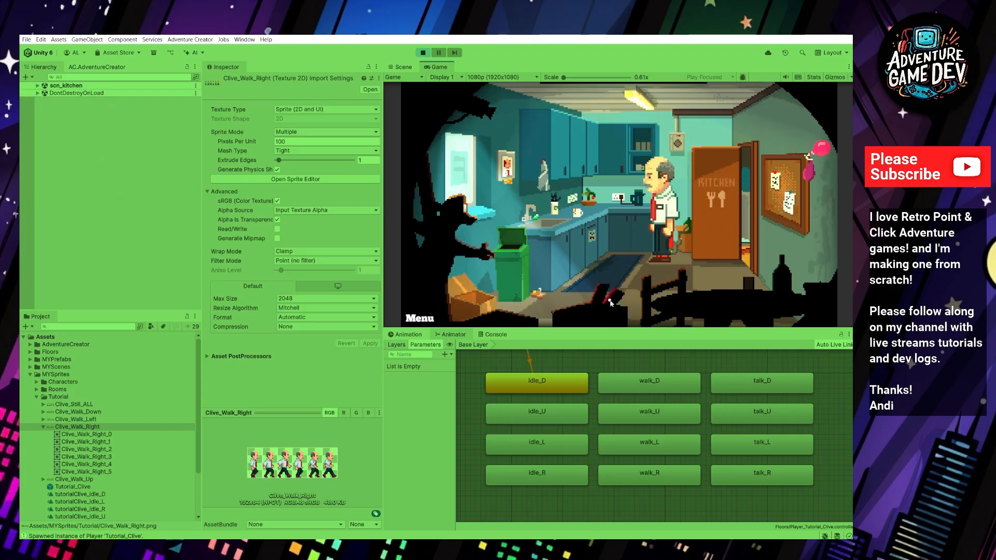
click(607, 304)
click(532, 315)
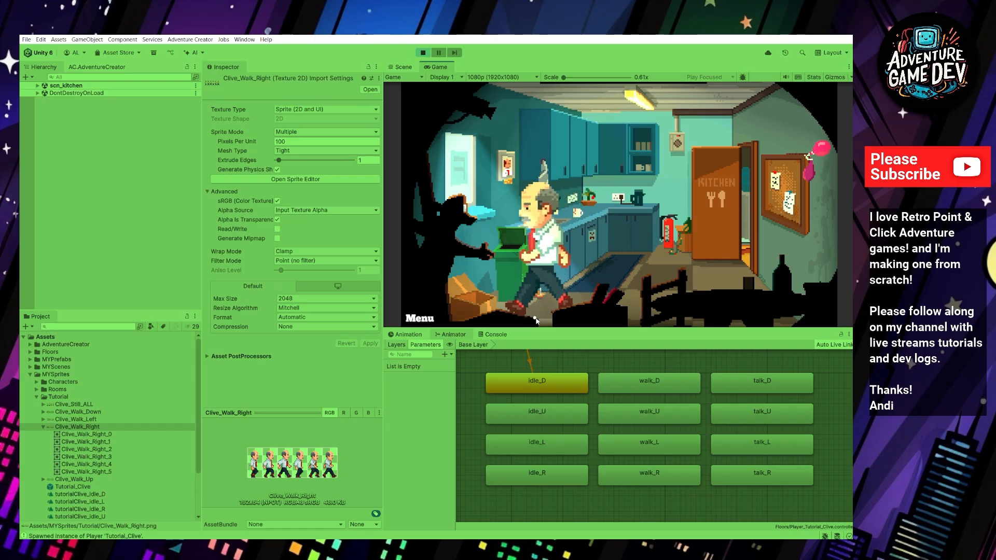
click(634, 274)
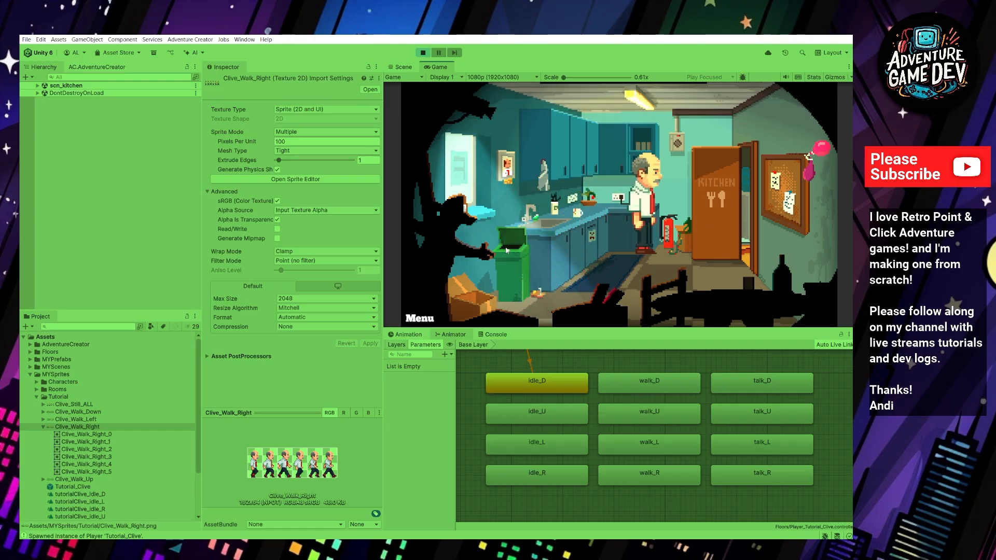
click(538, 307)
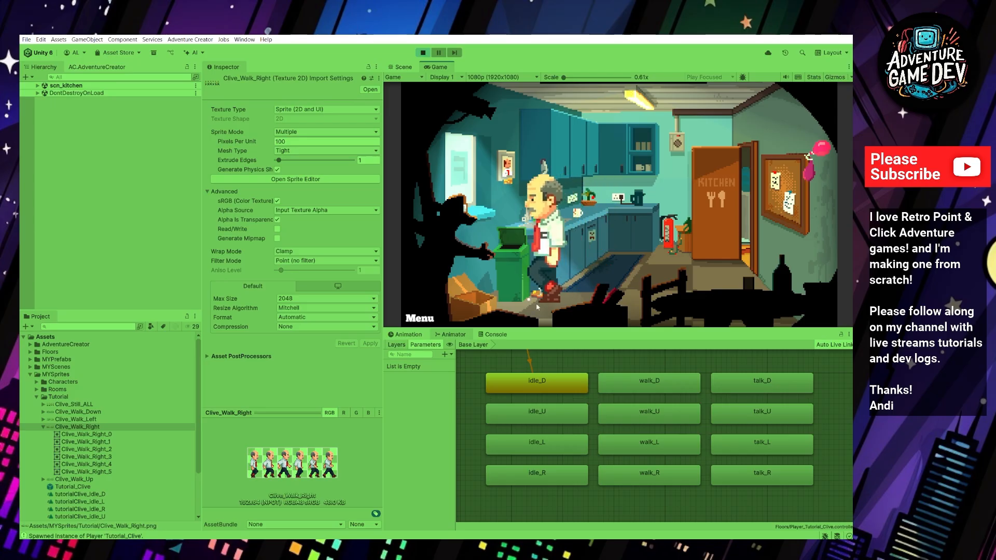
click(690, 276)
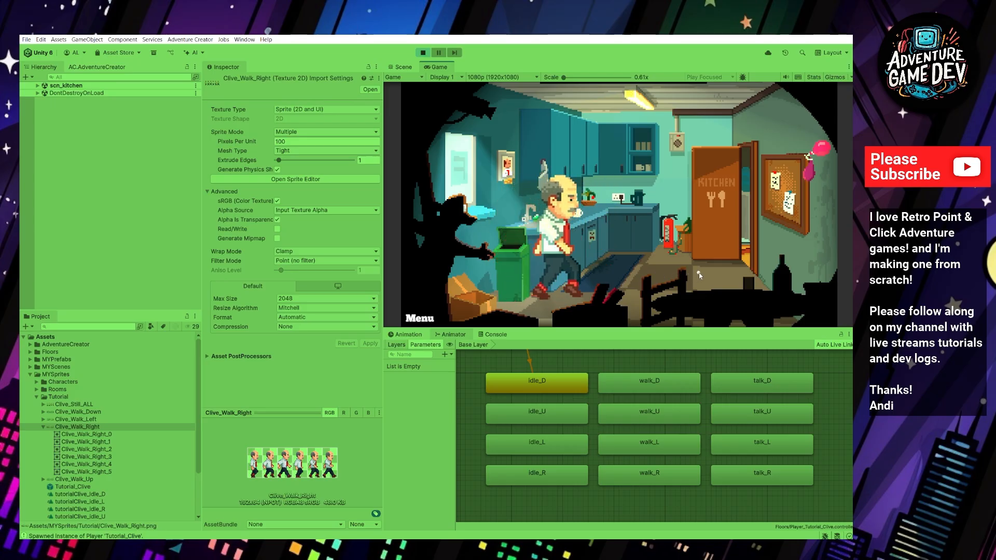
click(725, 263)
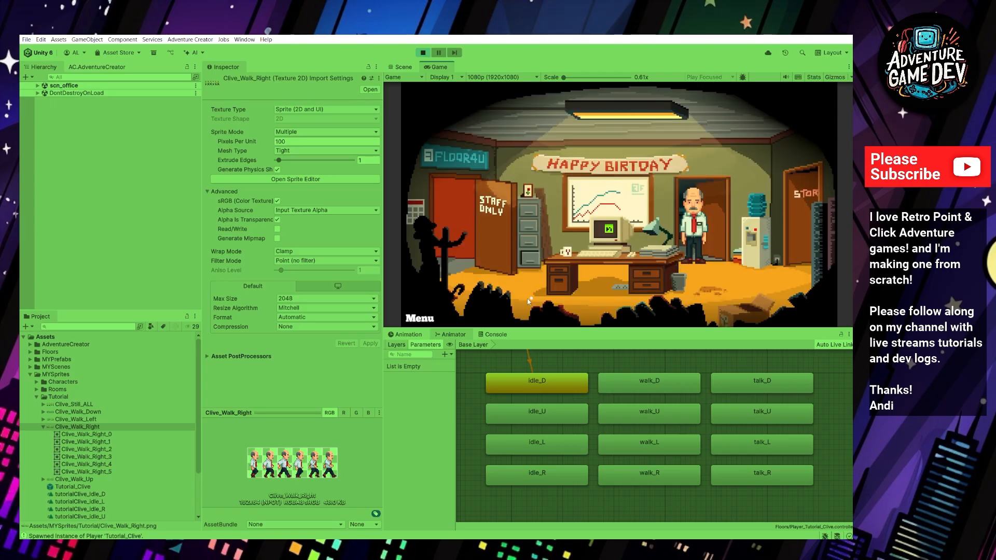
- Take Clive from the office to the shop floor and walk him from the counter to the carpet display to test his animations there
click(526, 301)
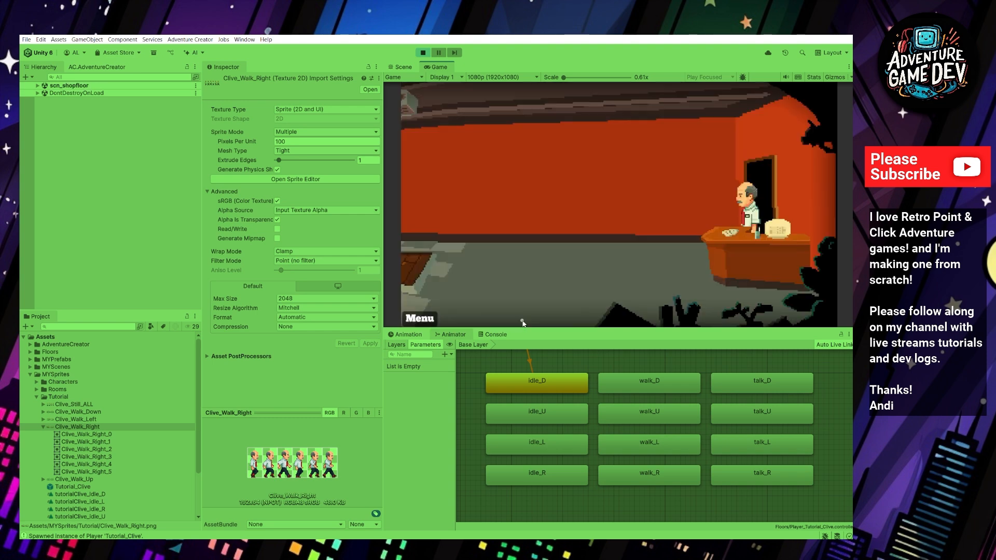
click(603, 278)
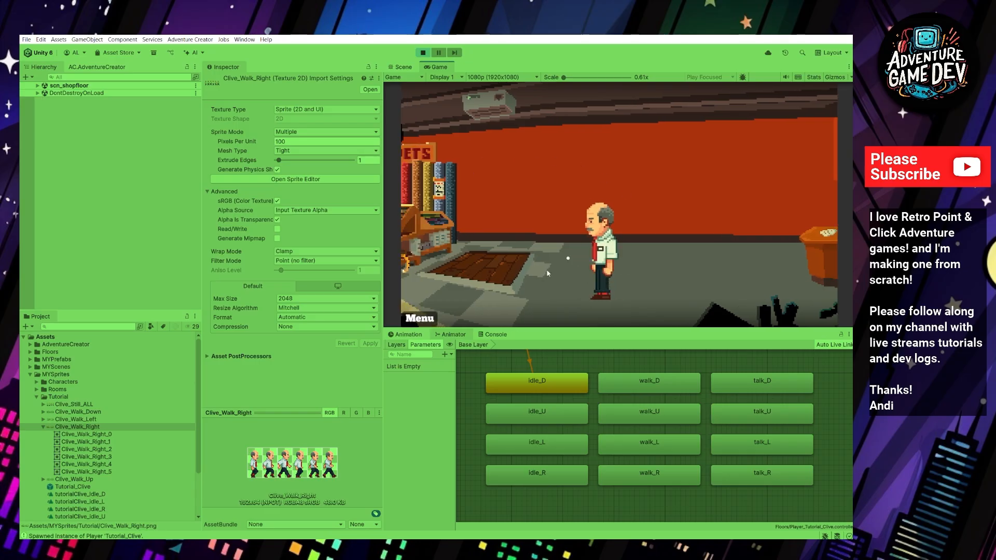
click(444, 293)
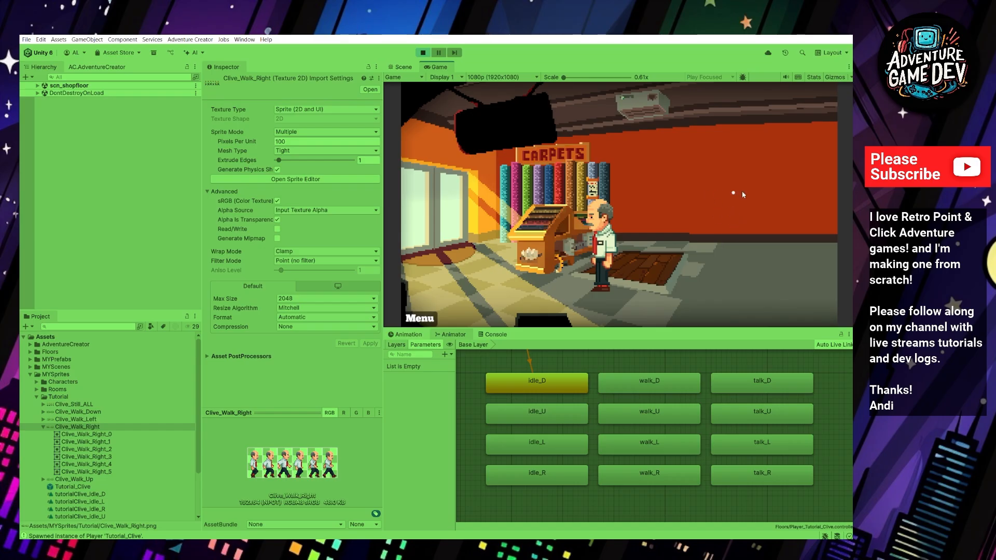
mouse_move(702, 82)
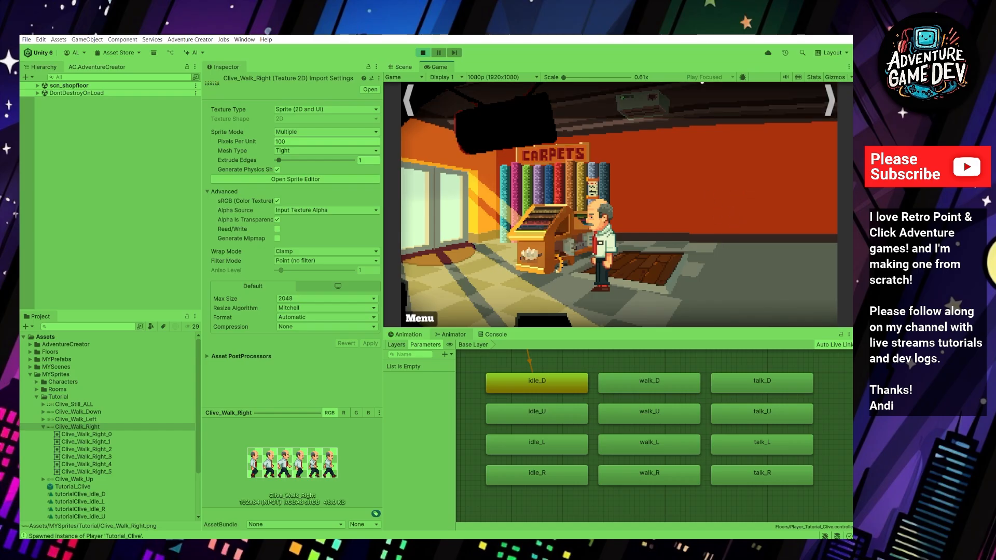